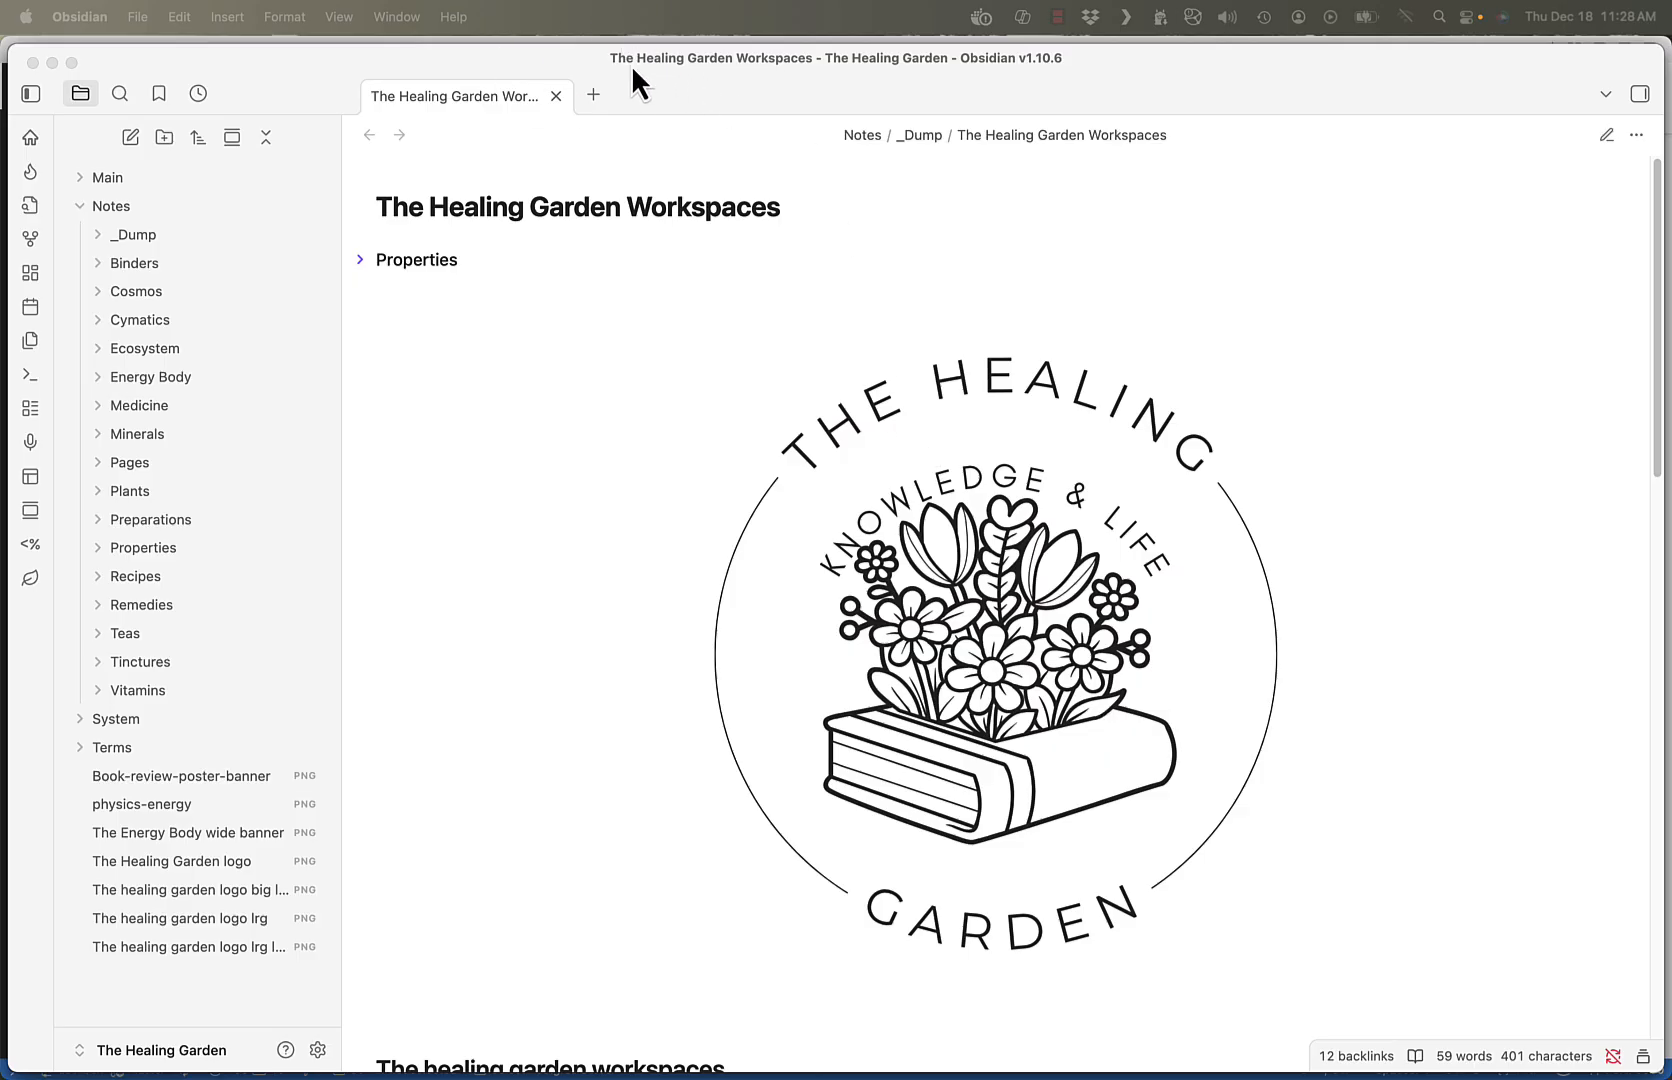
# Start creating a new local vault from the vault manager and name it "Demo Street Evangelist Companion"
pyautogui.moveTo(236, 55); pyautogui.dragTo(233, 45)
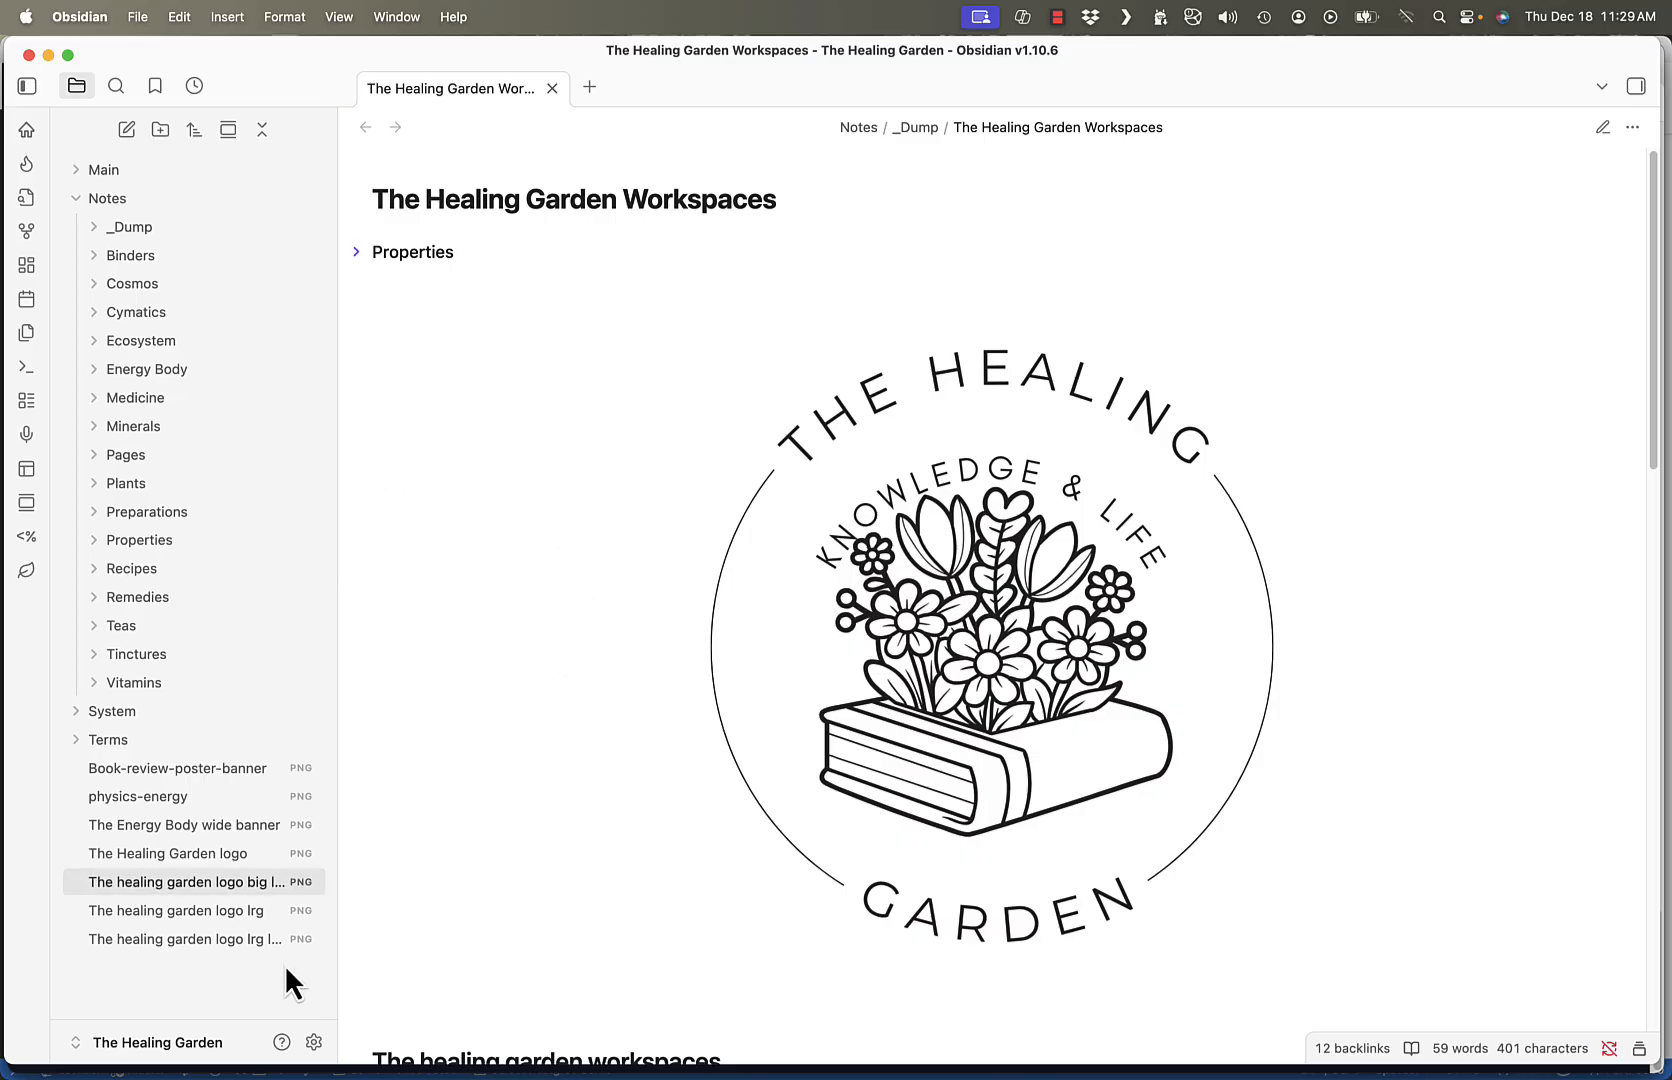
pyautogui.click(193, 1040)
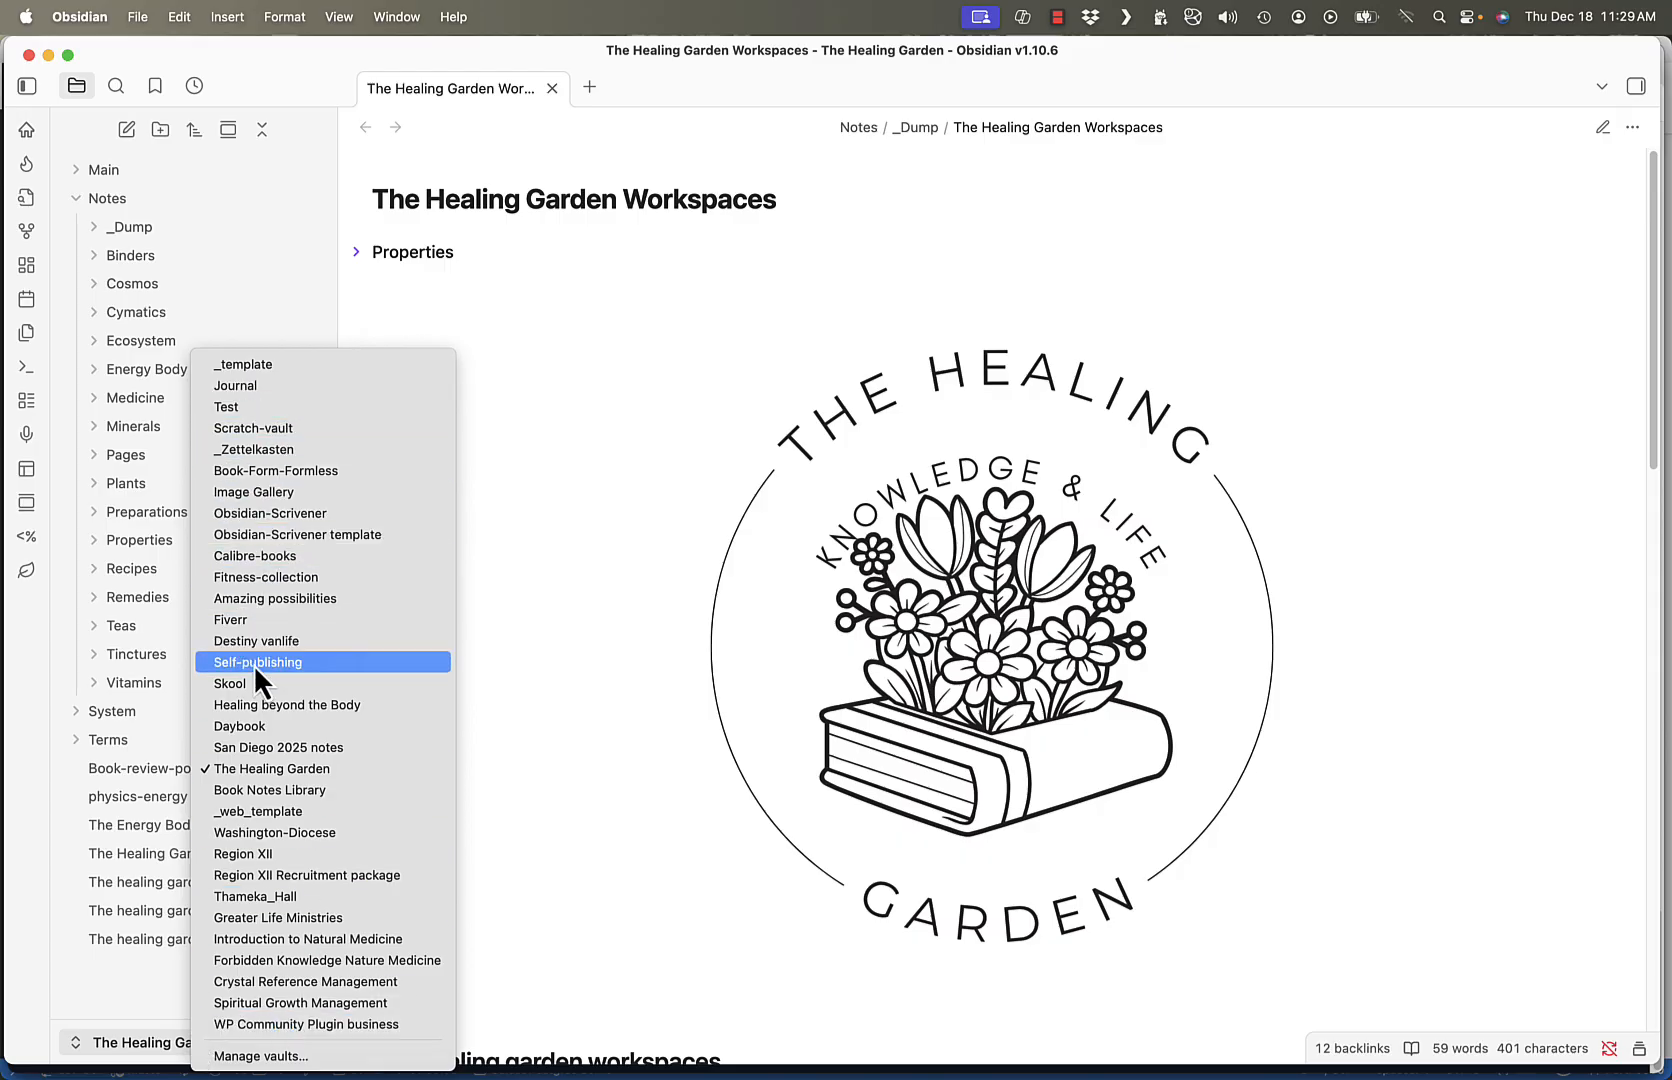
pyautogui.click(281, 1056)
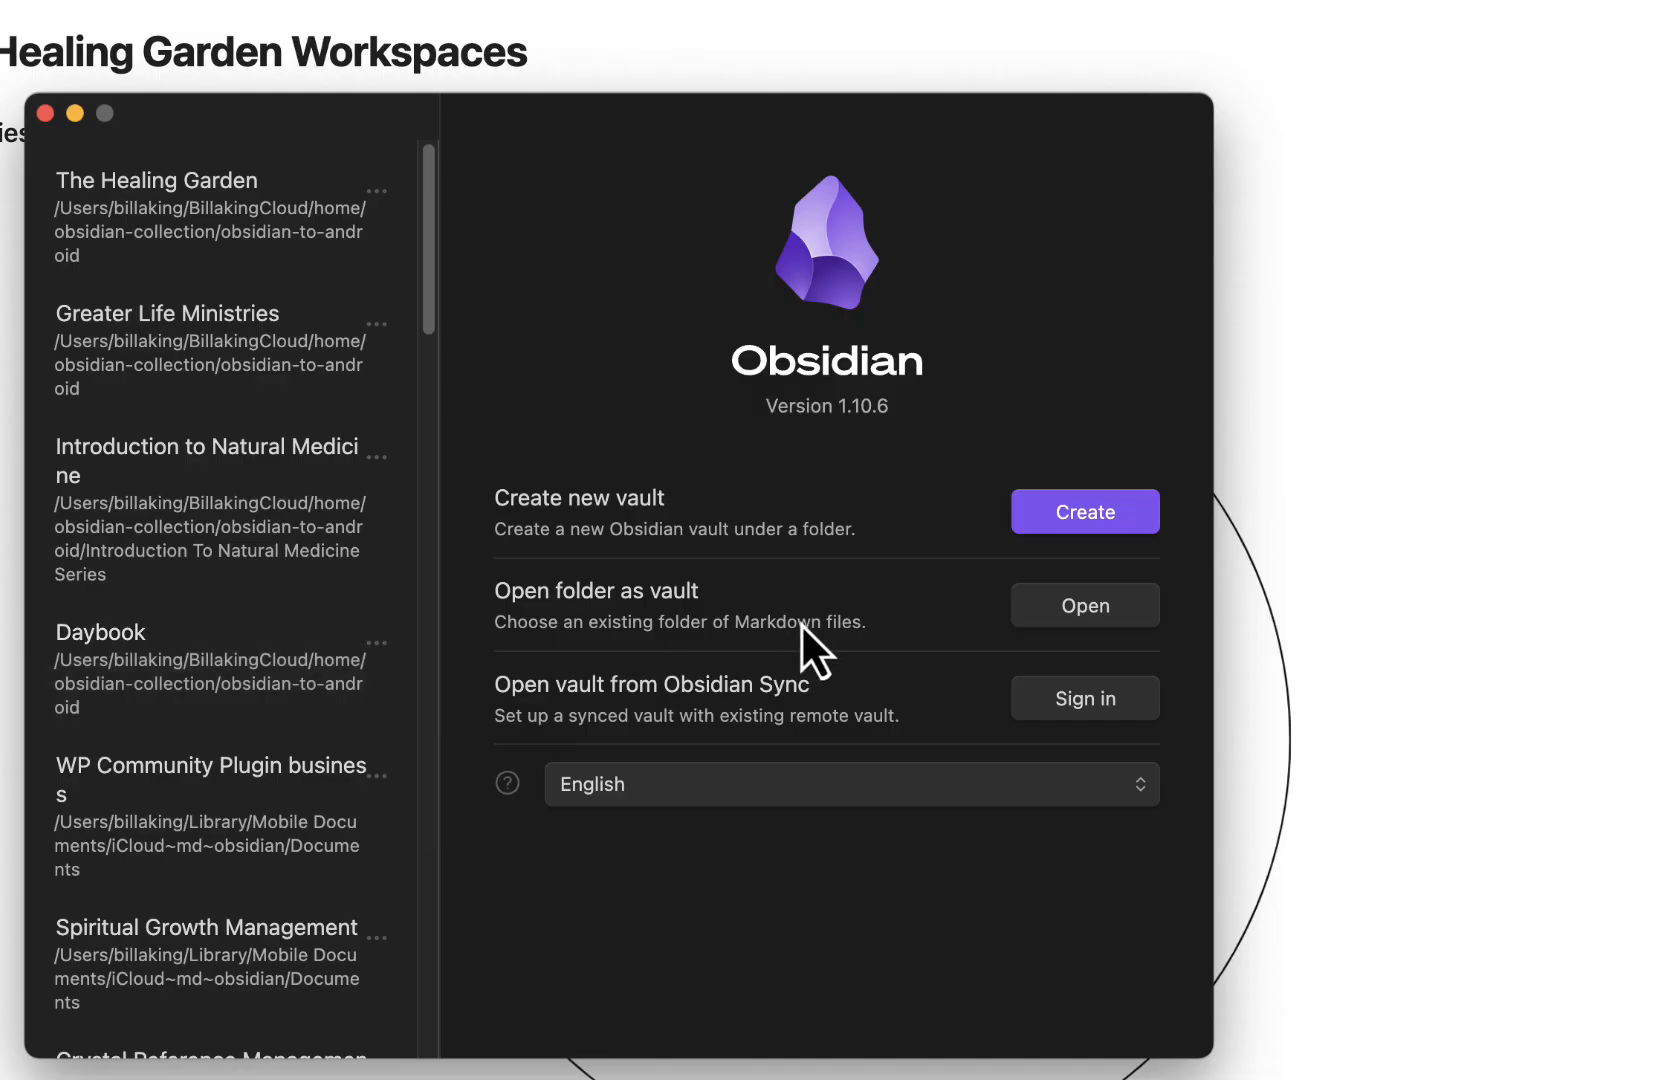
pyautogui.click(1085, 512)
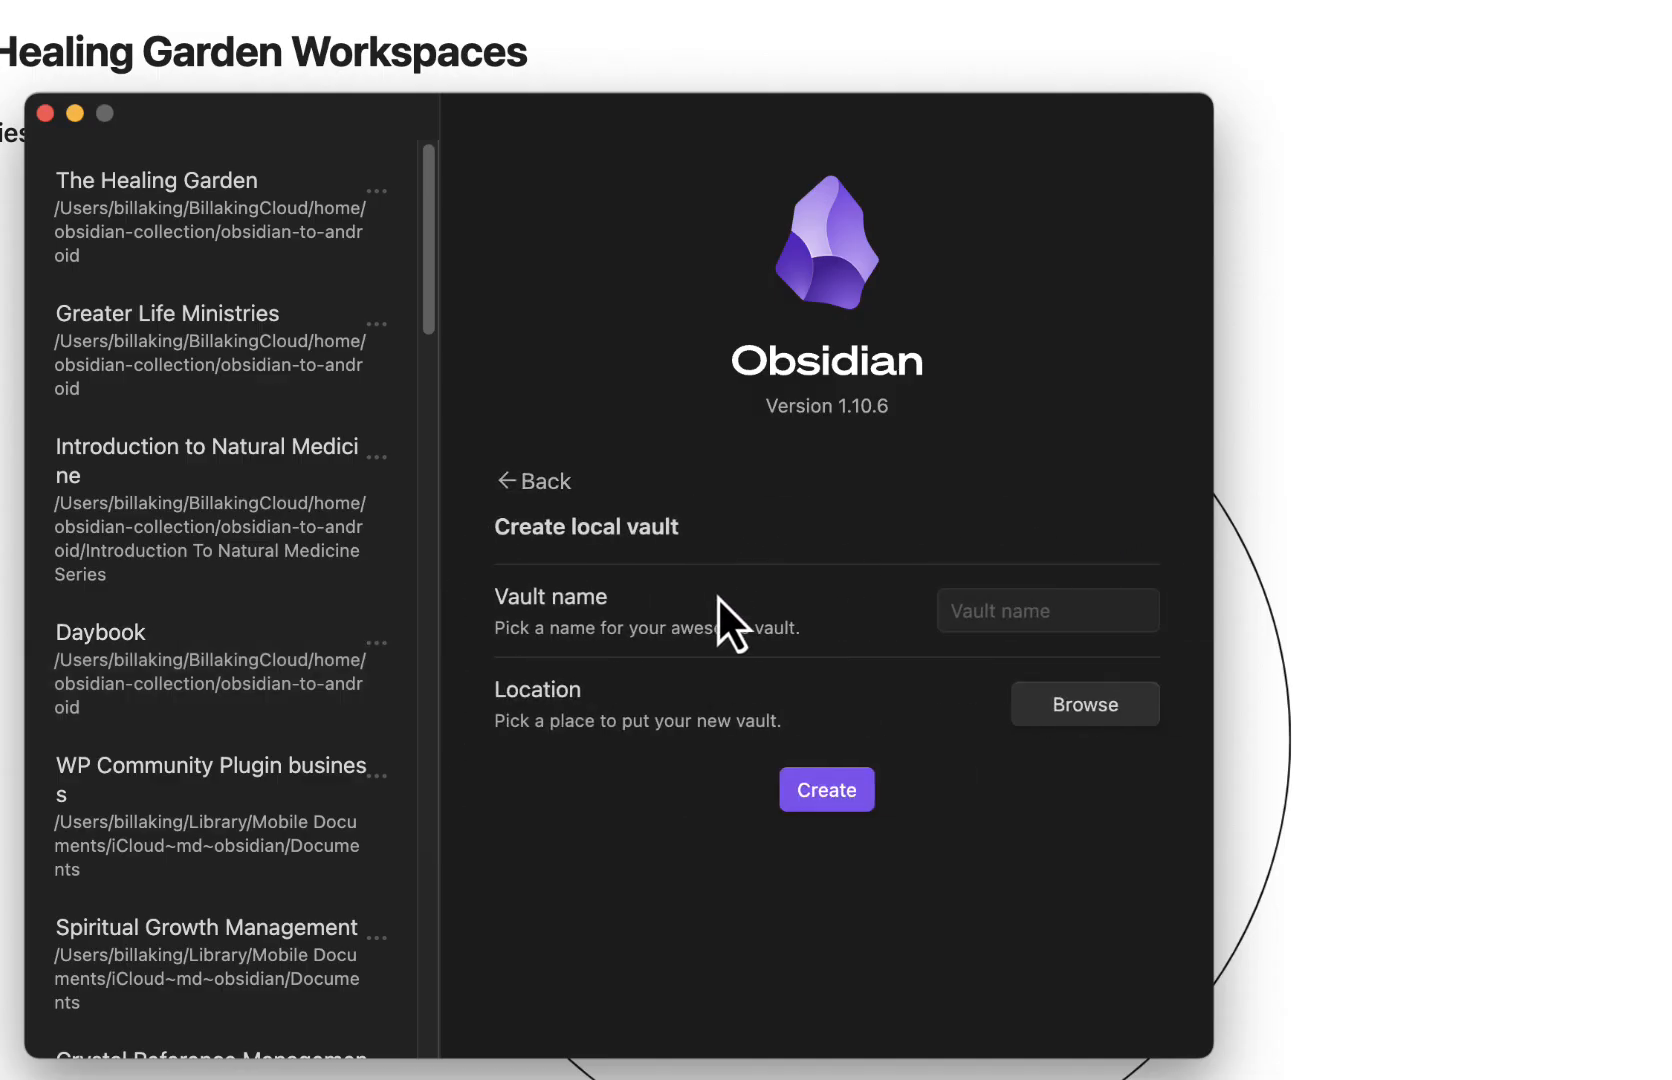
pyautogui.click(1020, 606)
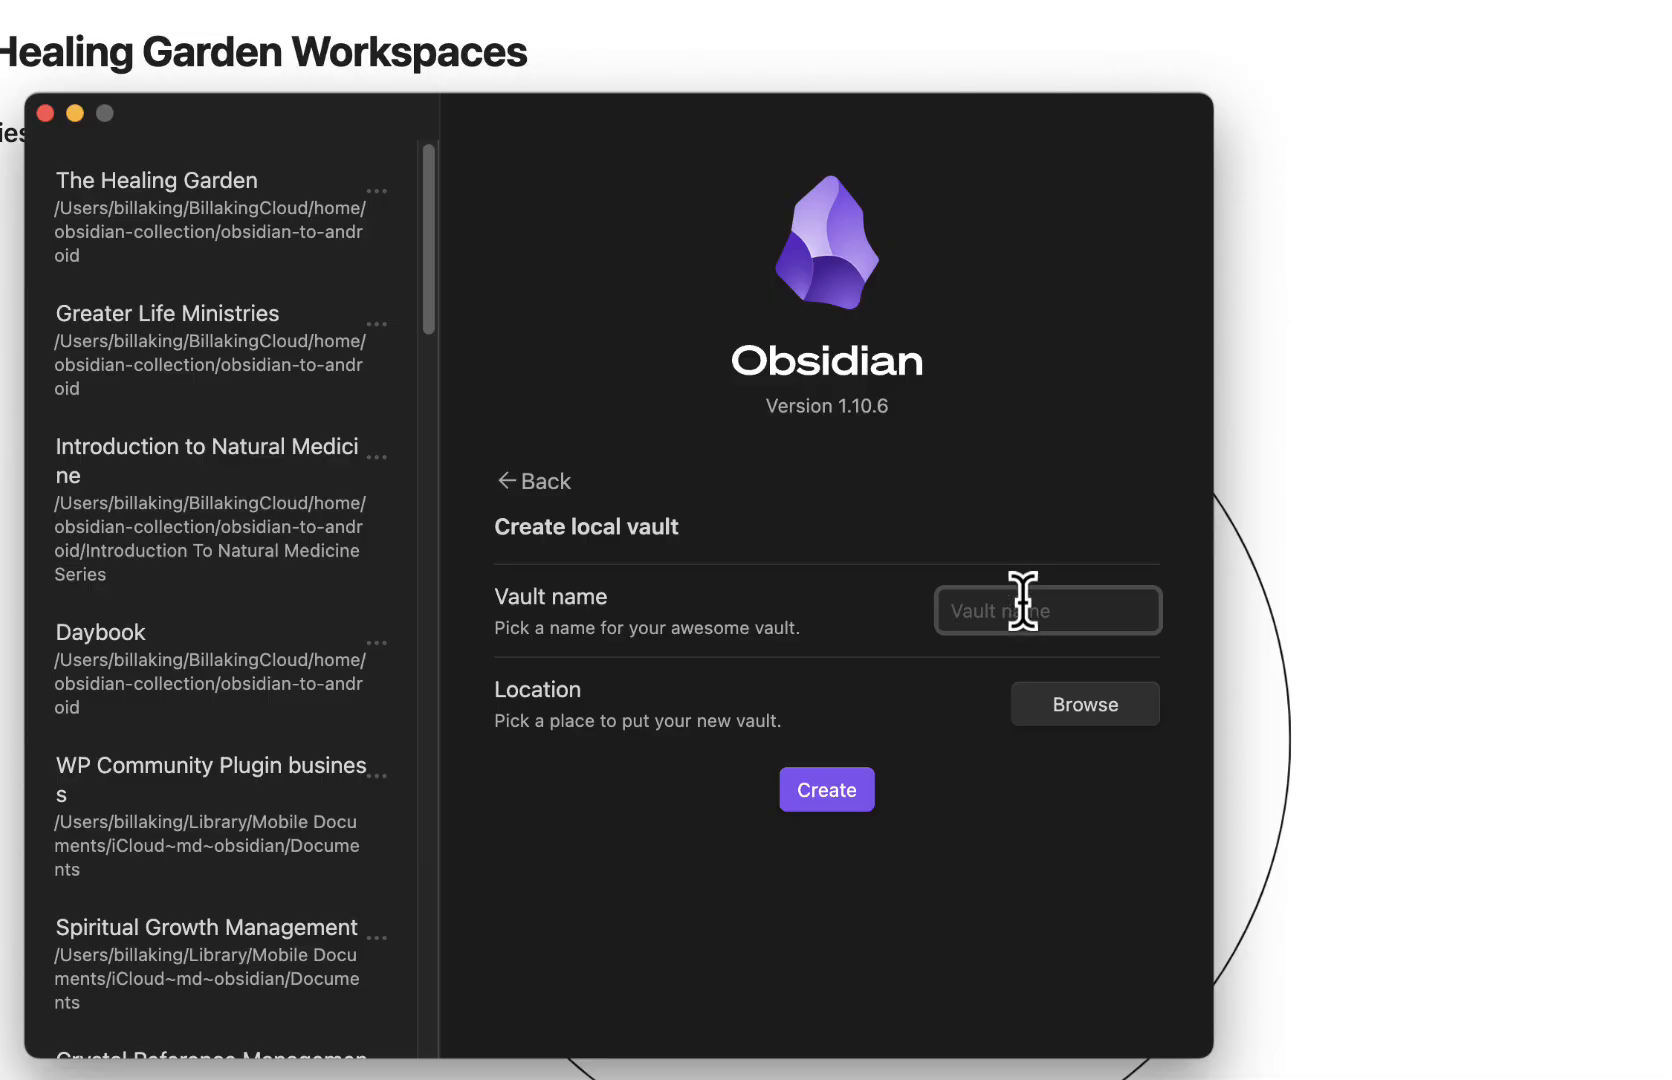
pyautogui.write('Demo E')
pyautogui.press('BackSpace')
pyautogui.write('Site')
pyautogui.write('et Eva')
pyautogui.write('ngelis')
pyautogui.write('t Ca')
pyautogui.press('BackSpace')
pyautogui.write('ompanion')
# Create the vault in the iCloud Obsidian Documents folder and reposition its window to fill the screen
pyautogui.click(1079, 712)
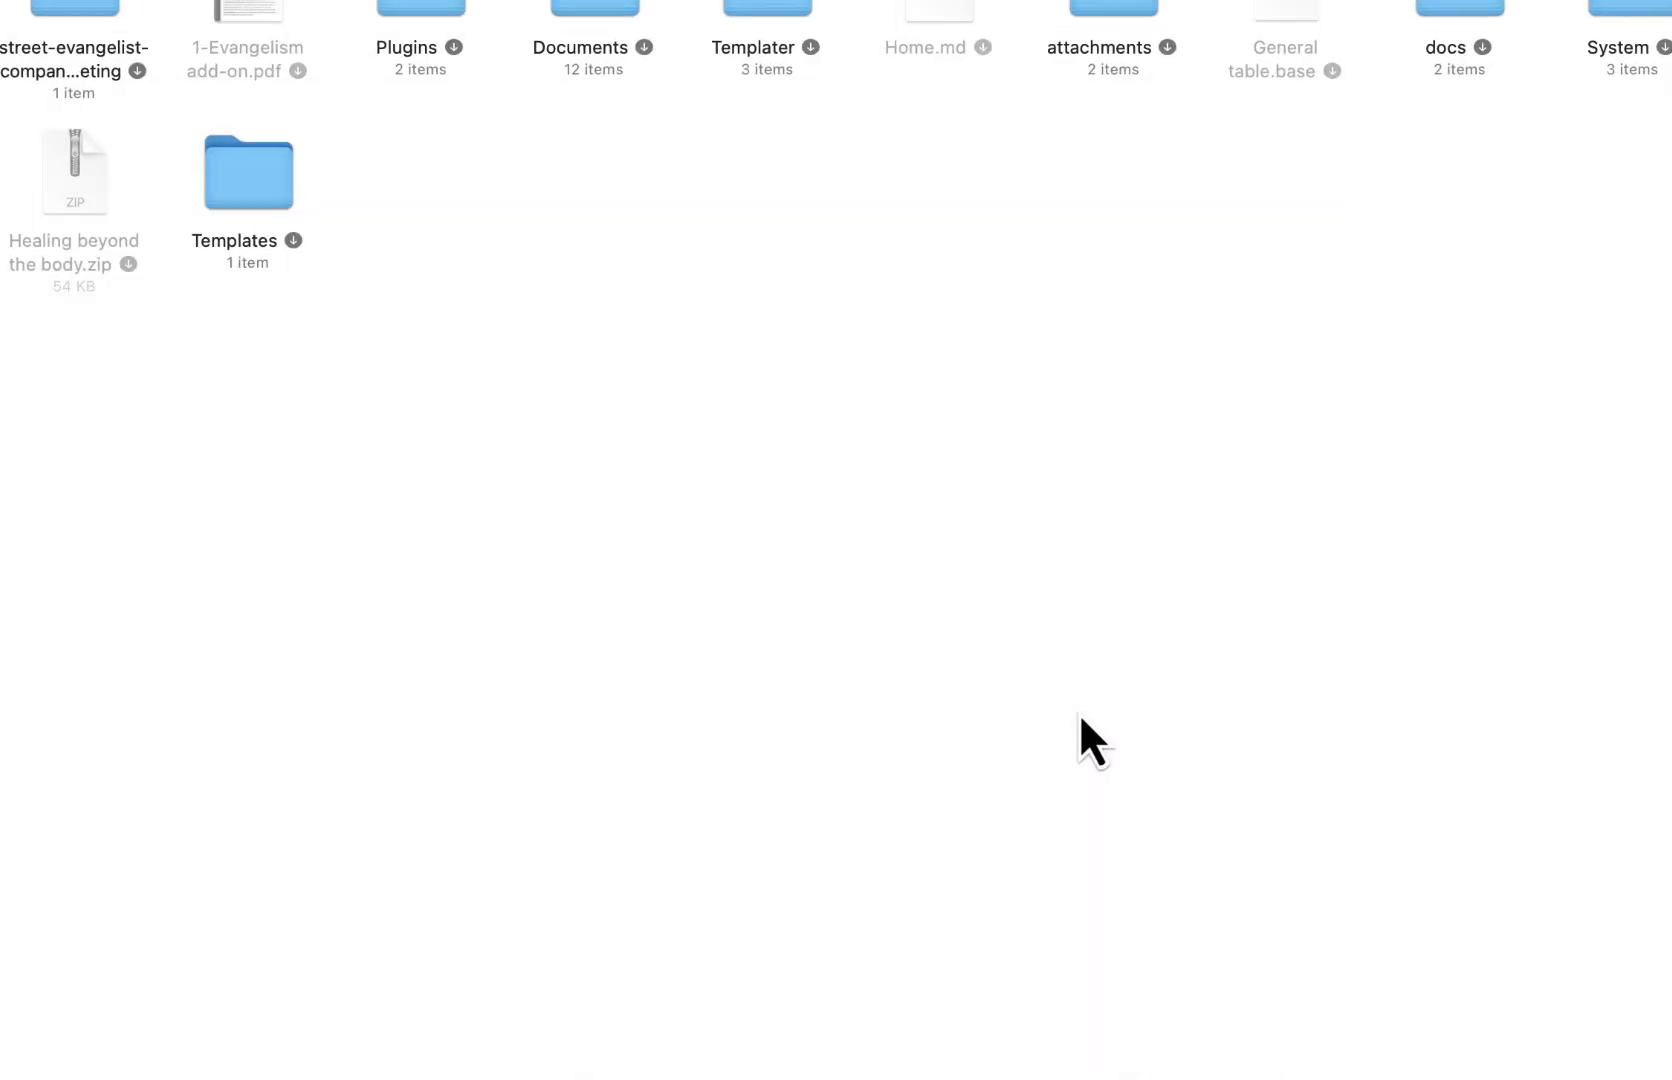
pyautogui.press('Return')
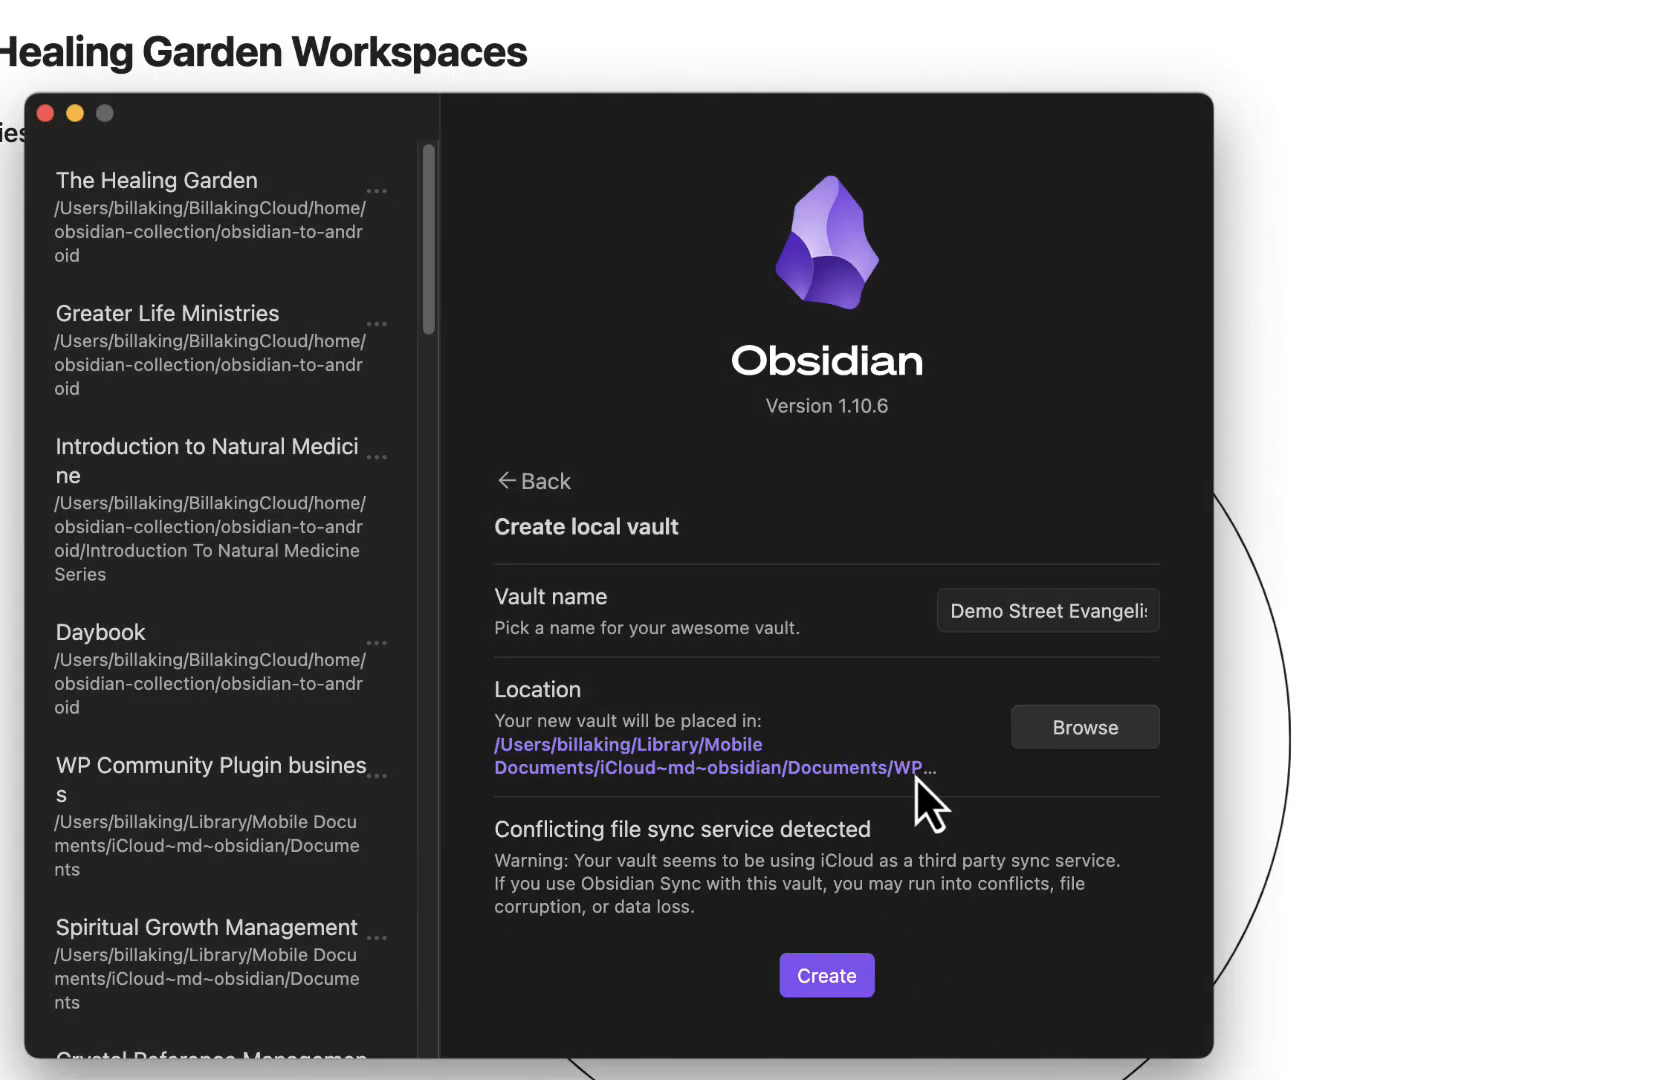
pyautogui.click(1102, 725)
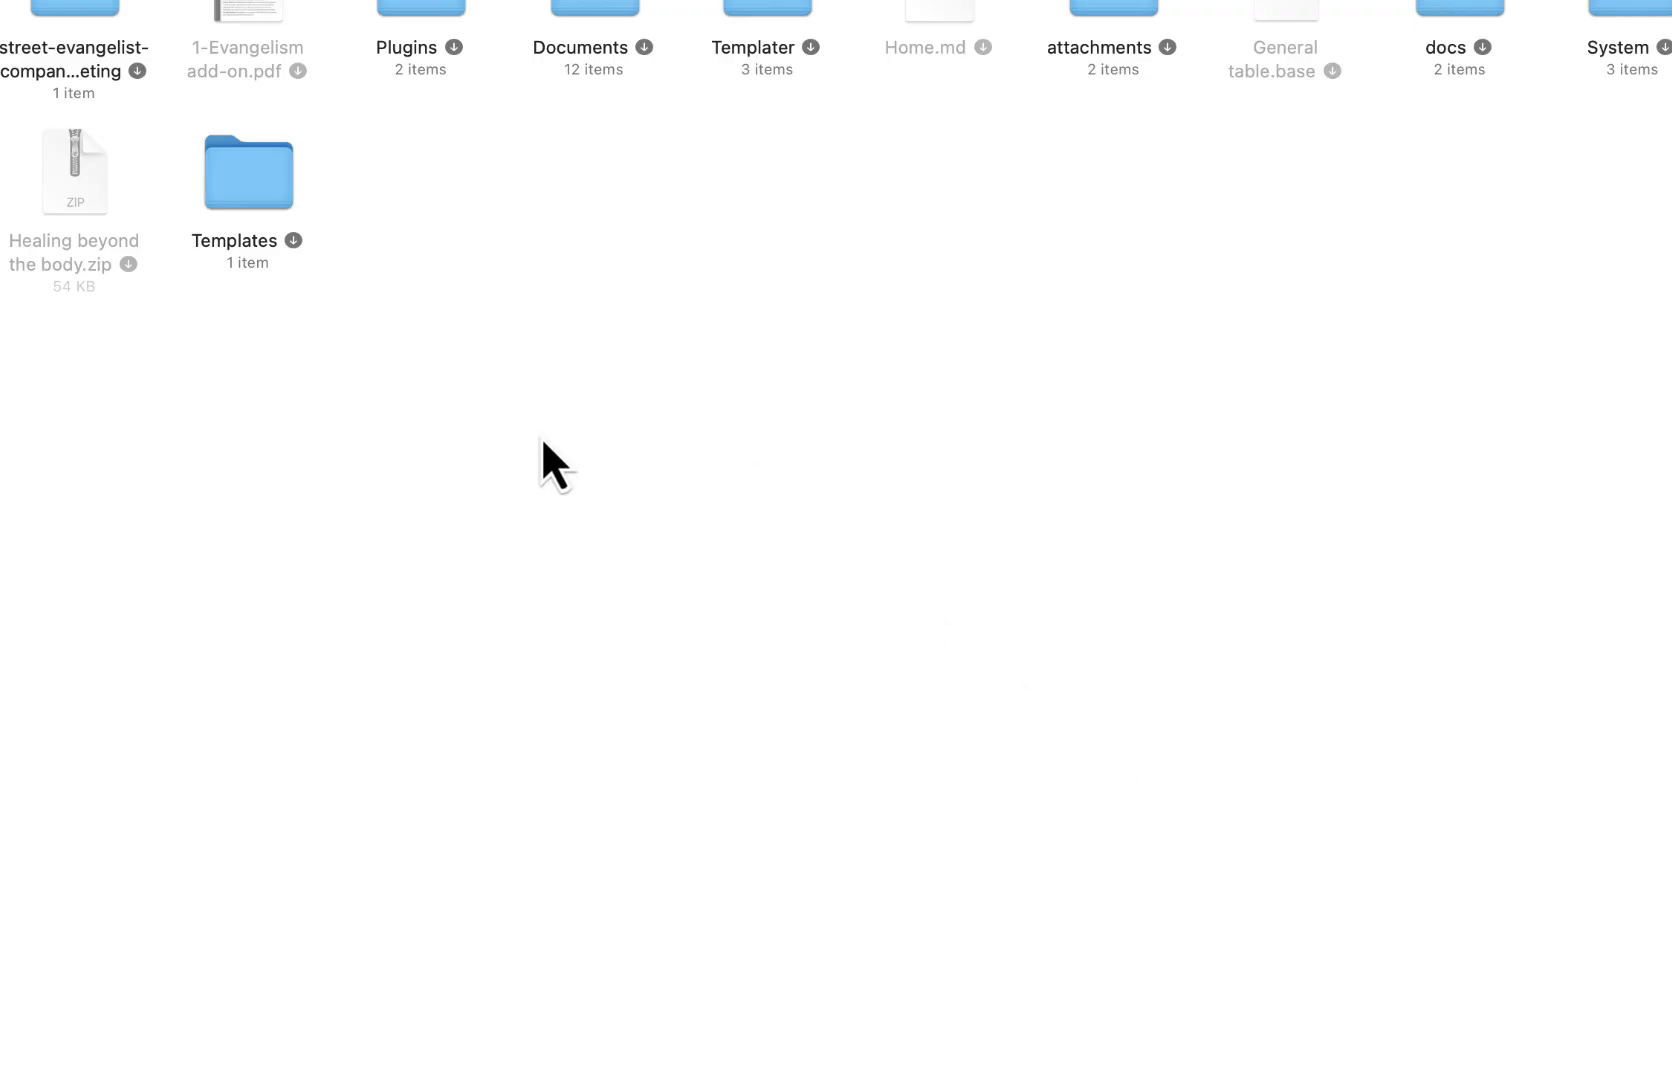
pyautogui.click(779, 2)
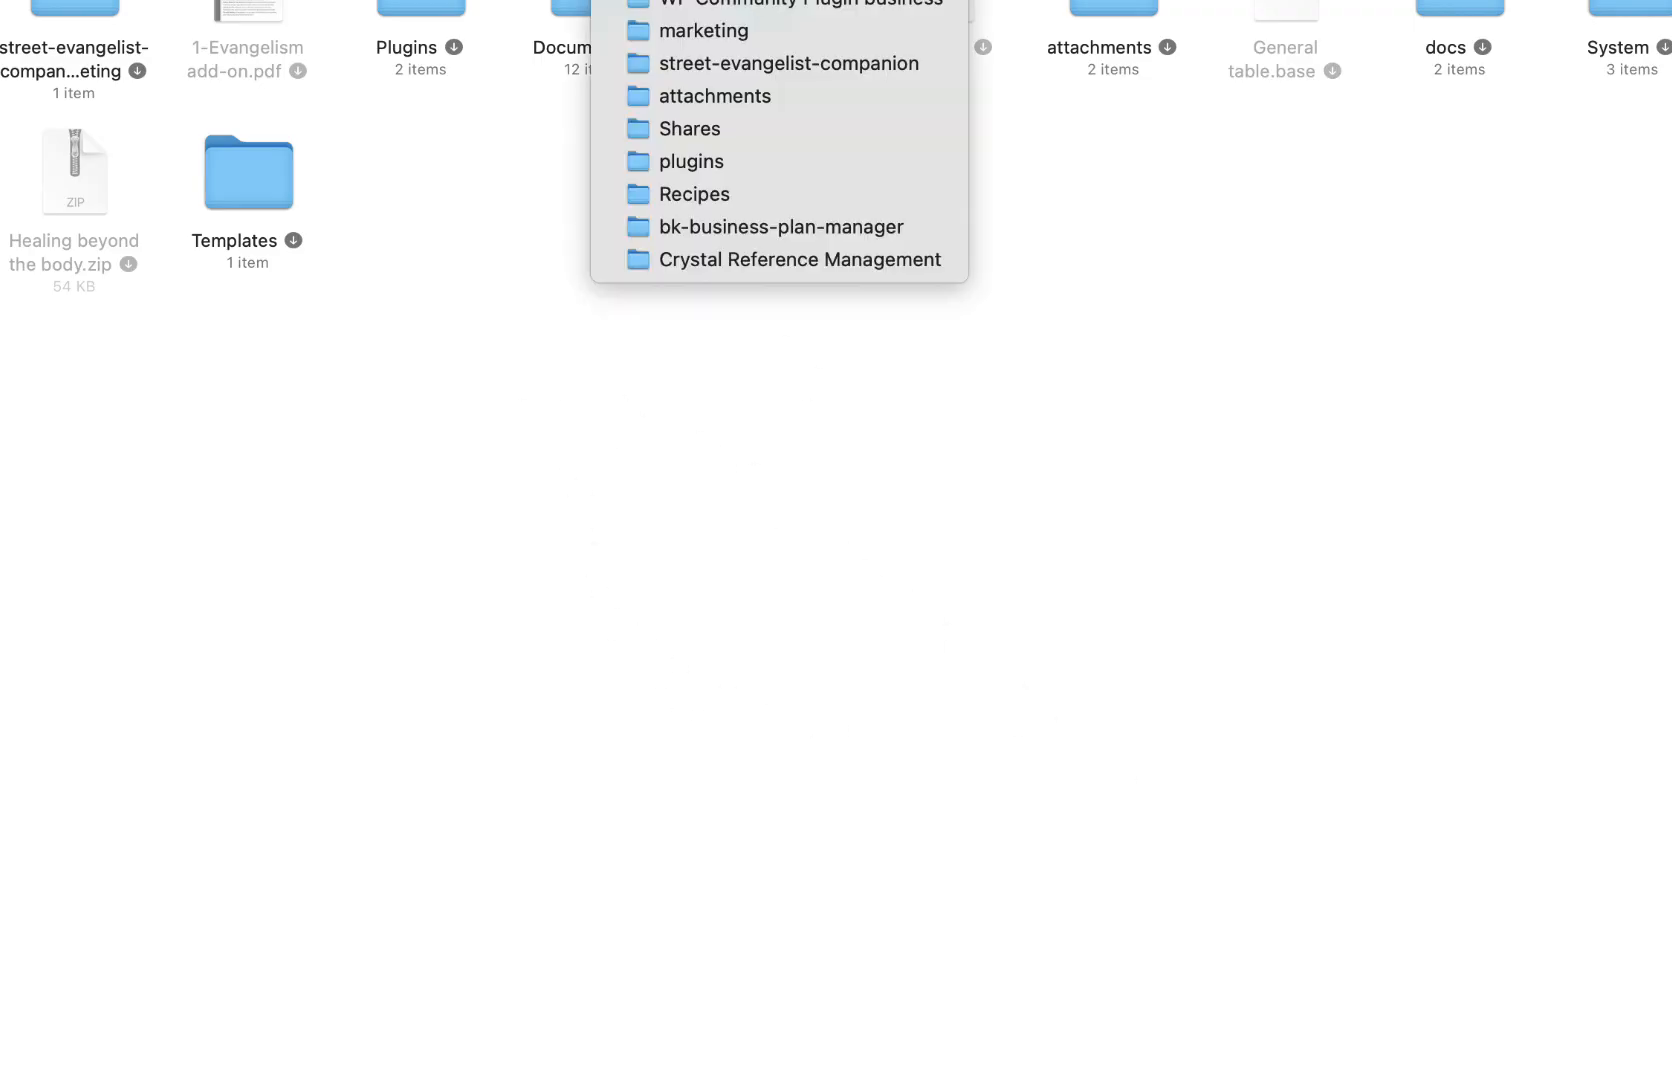
pyautogui.click(779, 2)
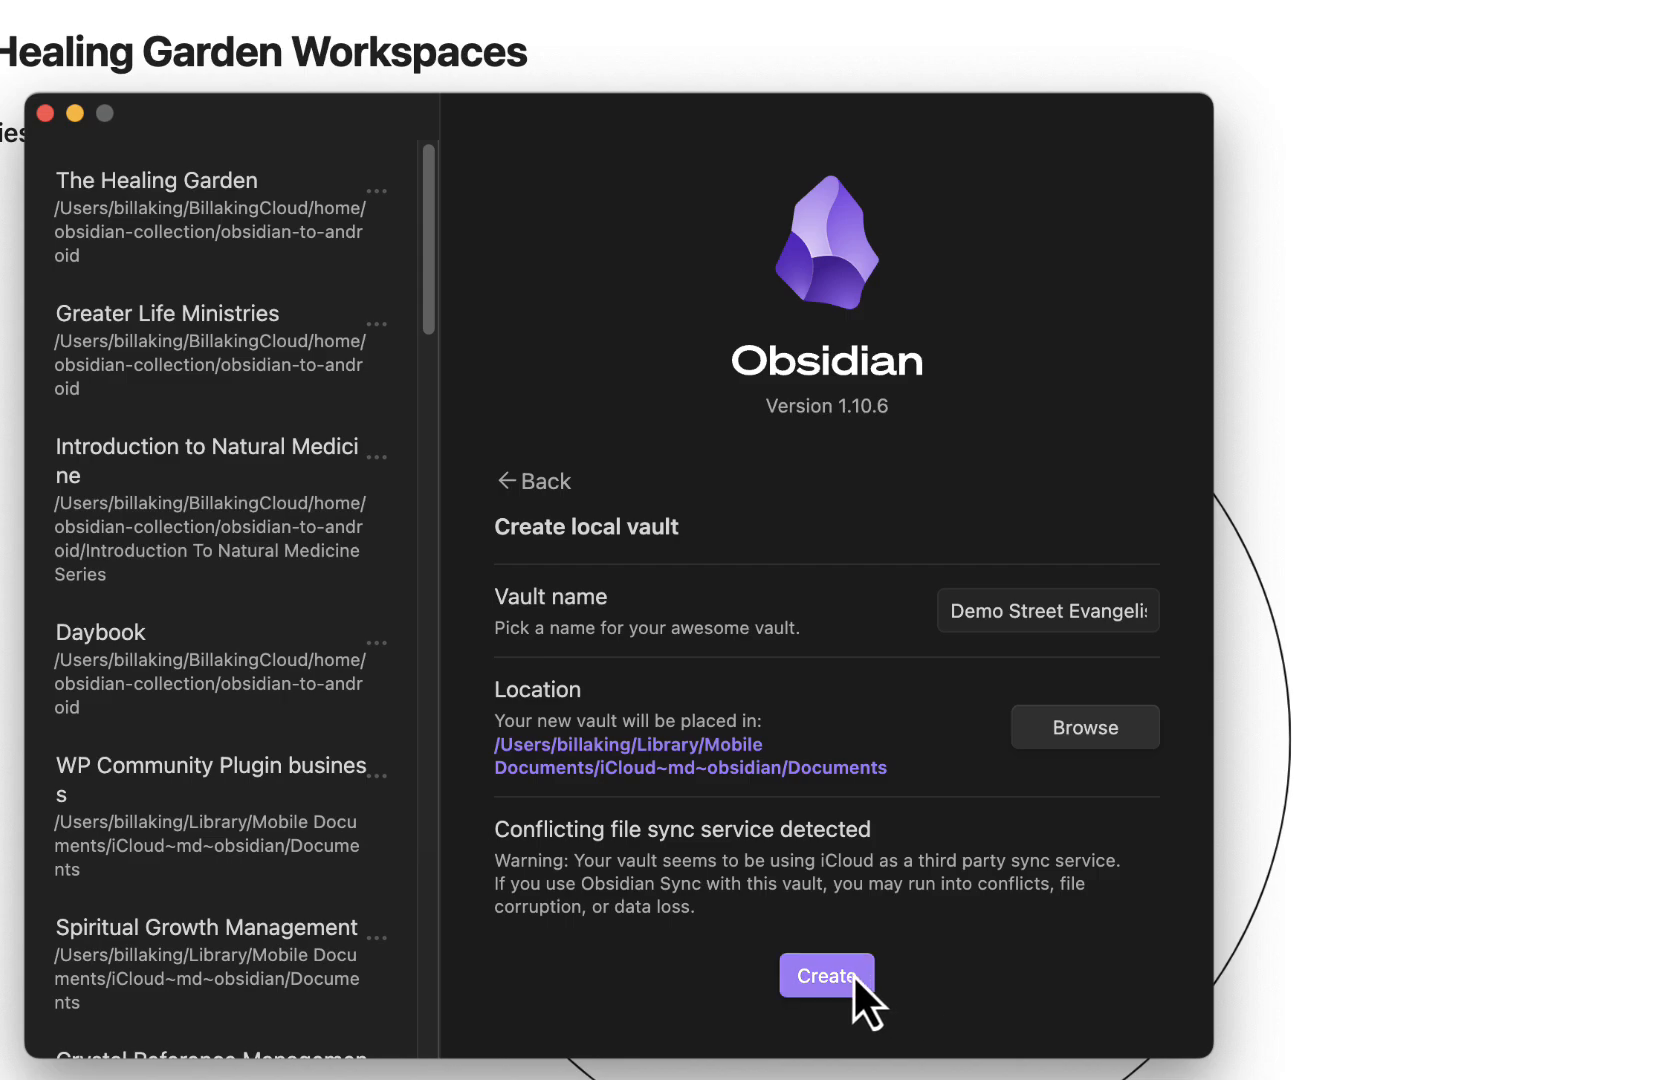
pyautogui.click(827, 975)
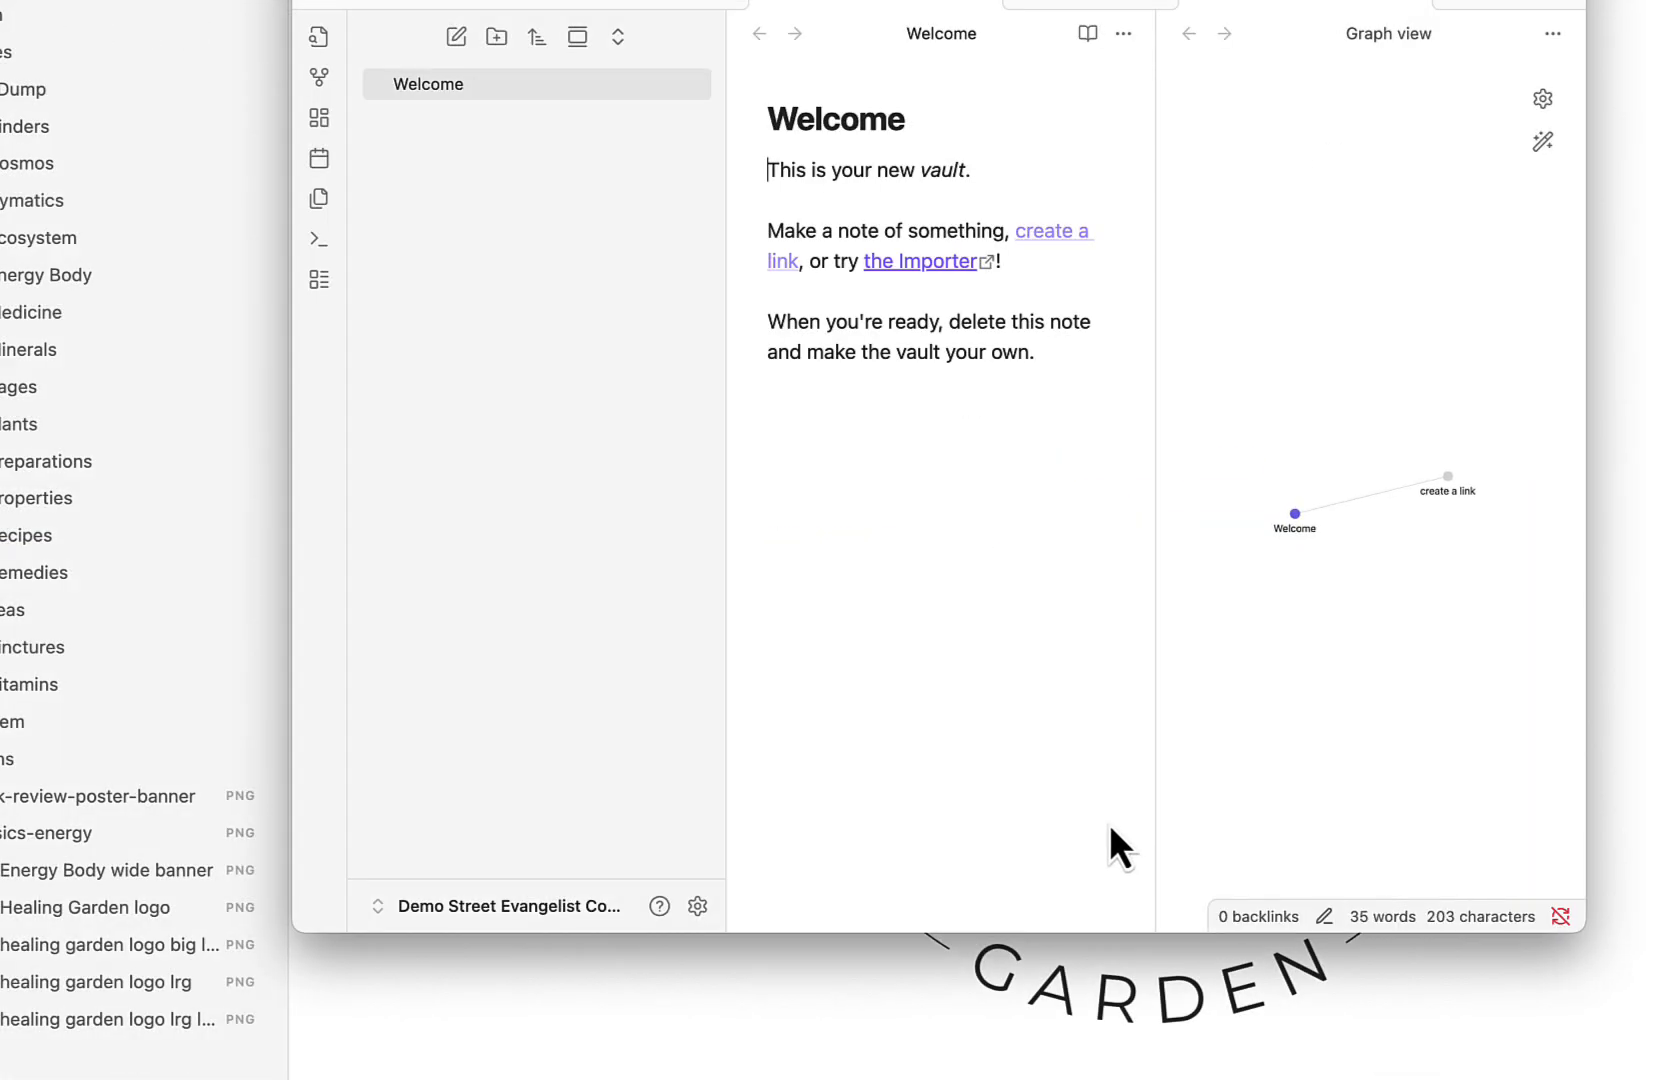
pyautogui.moveTo(630, 4); pyautogui.dragTo(431, 67)
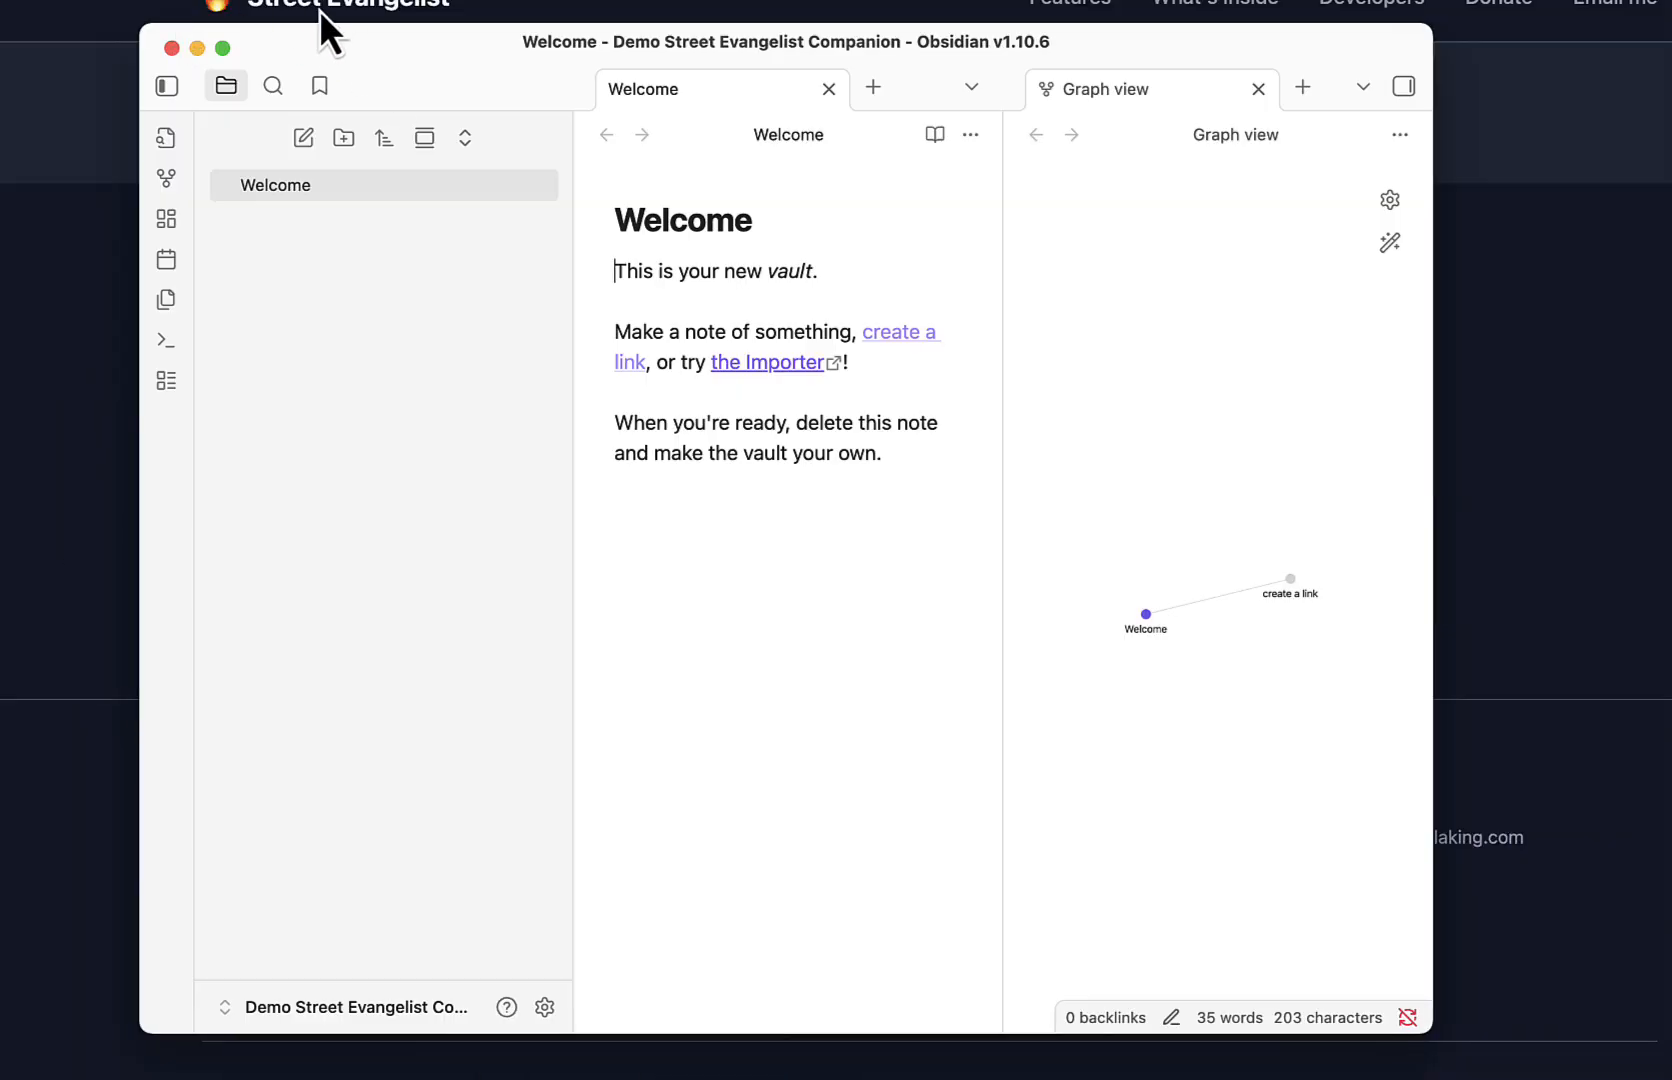
pyautogui.moveTo(404, 71); pyautogui.dragTo(197, 30)
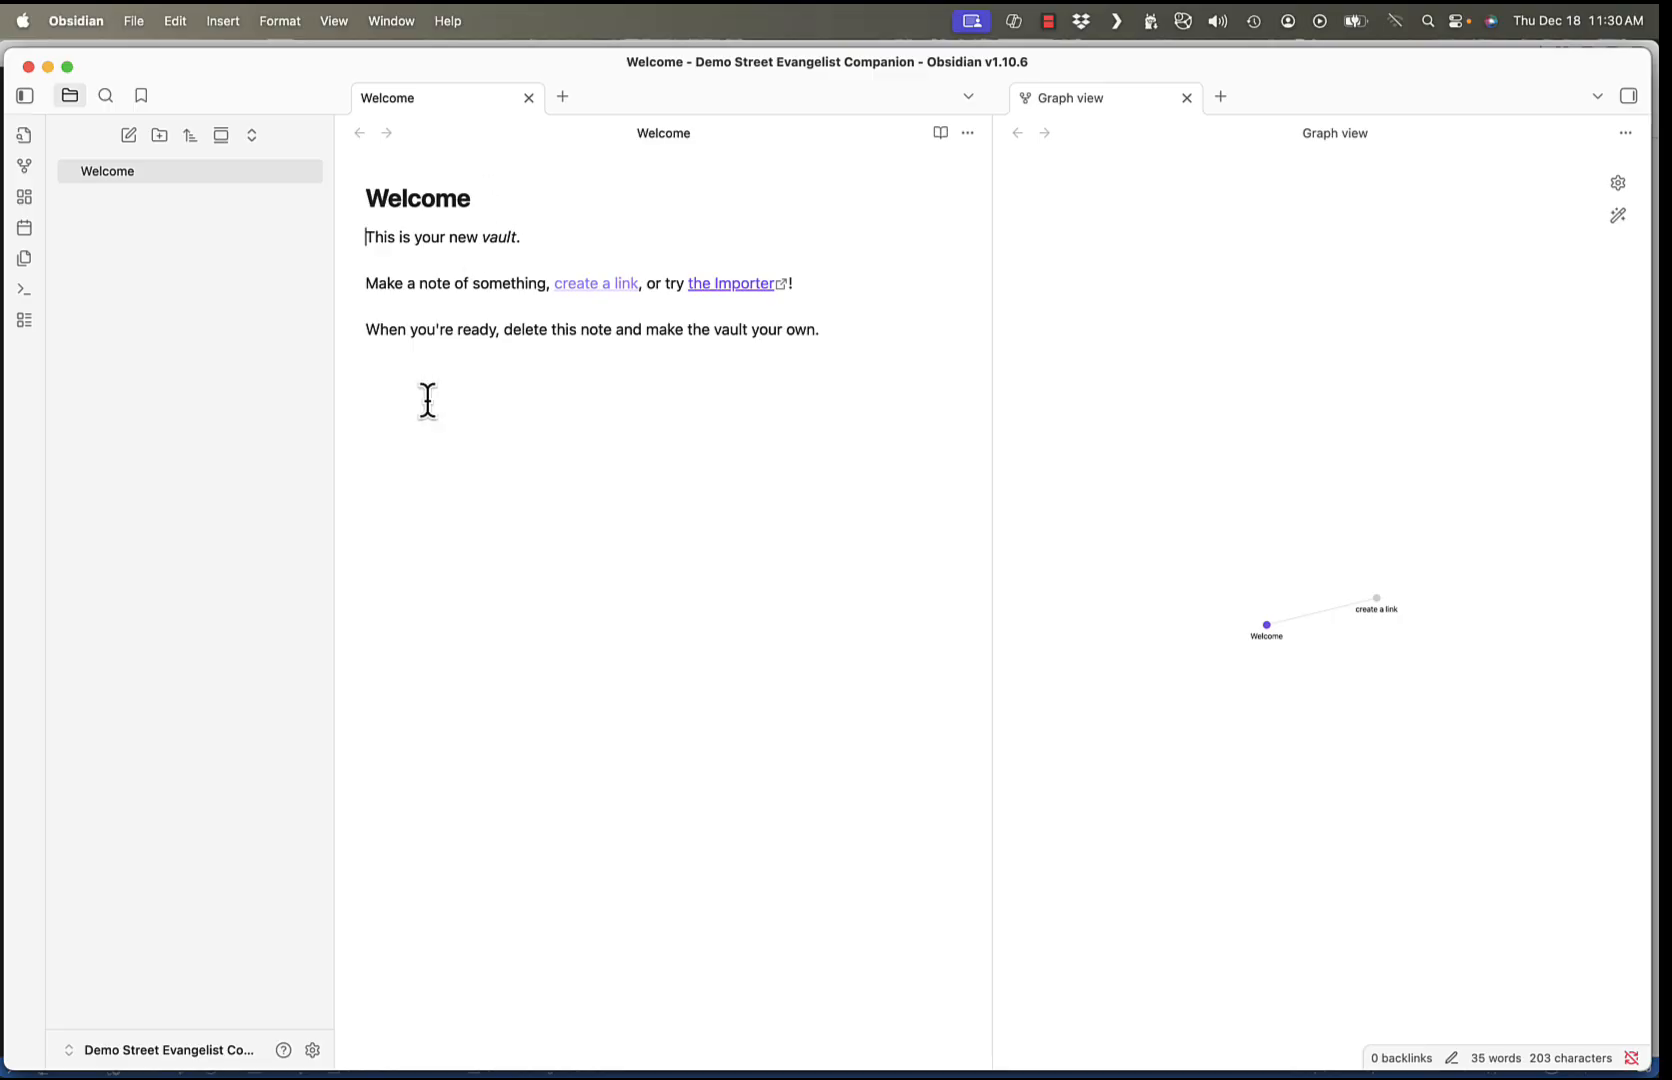
# Create the note behind the Welcome note's "create a link" link and enter "put stuff," followed by a dictated sentence
pyautogui.click(854, 329)
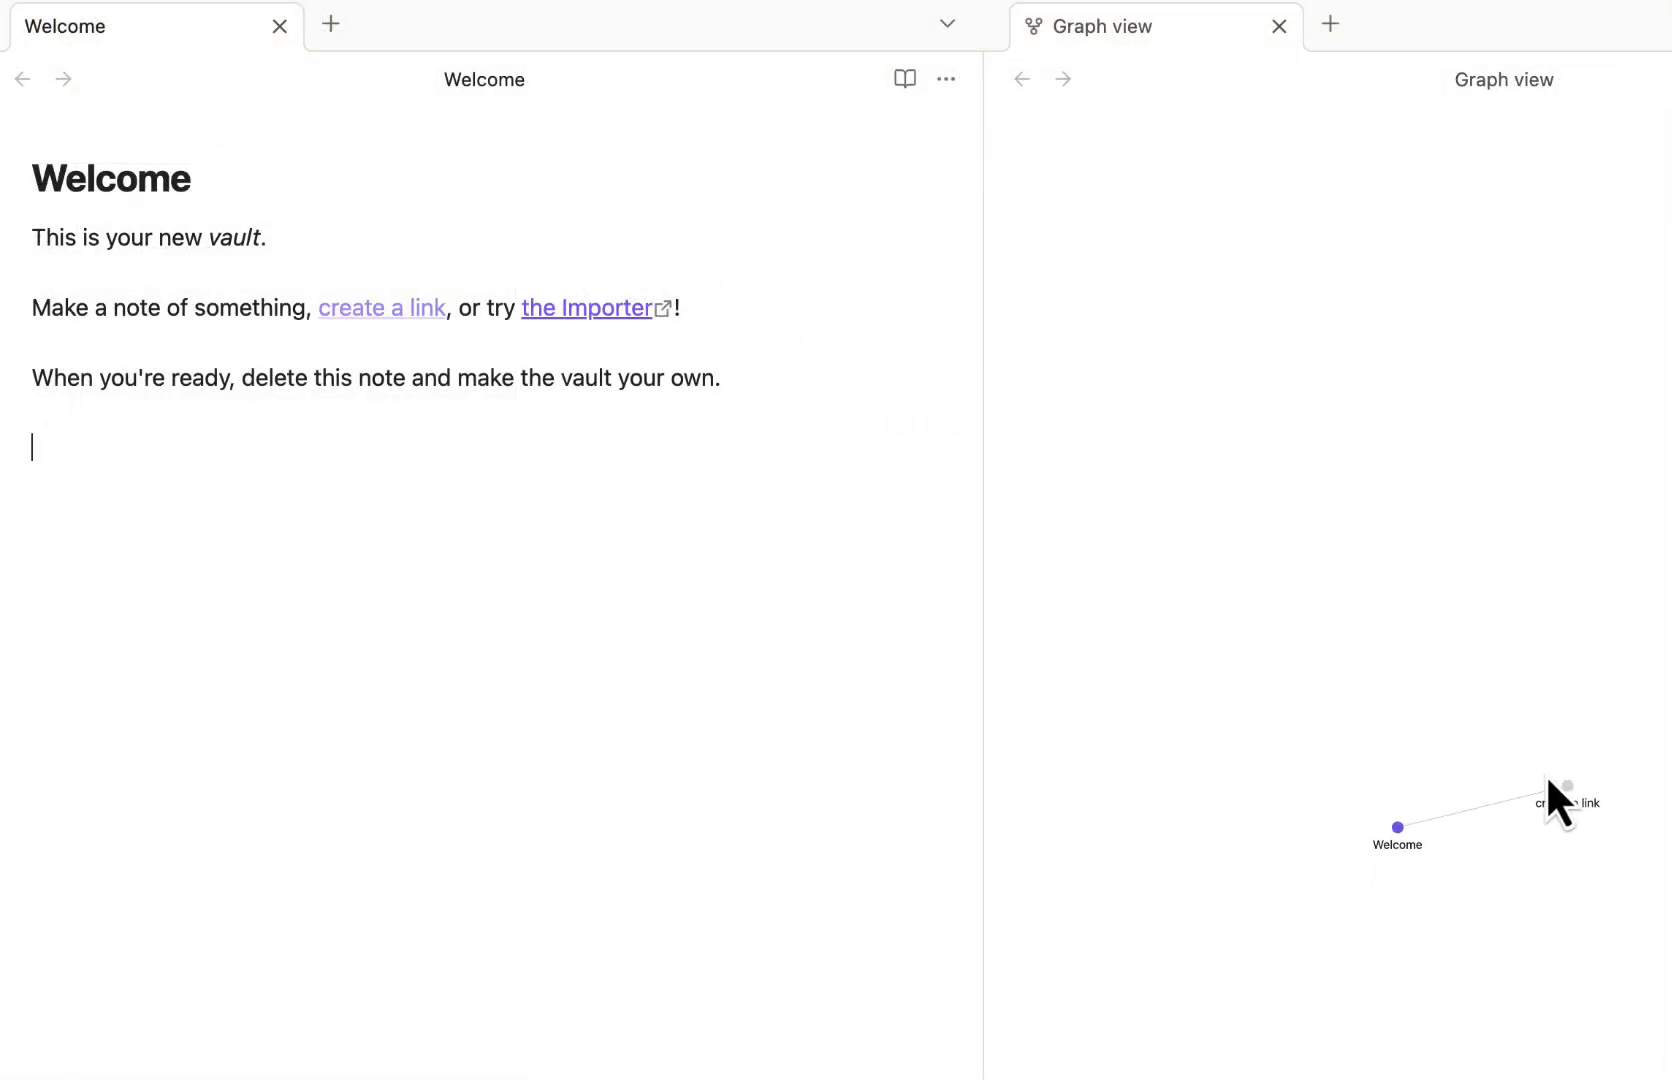
pyautogui.scroll(3, 1548, 782)
pyautogui.scroll(5, 1548, 782)
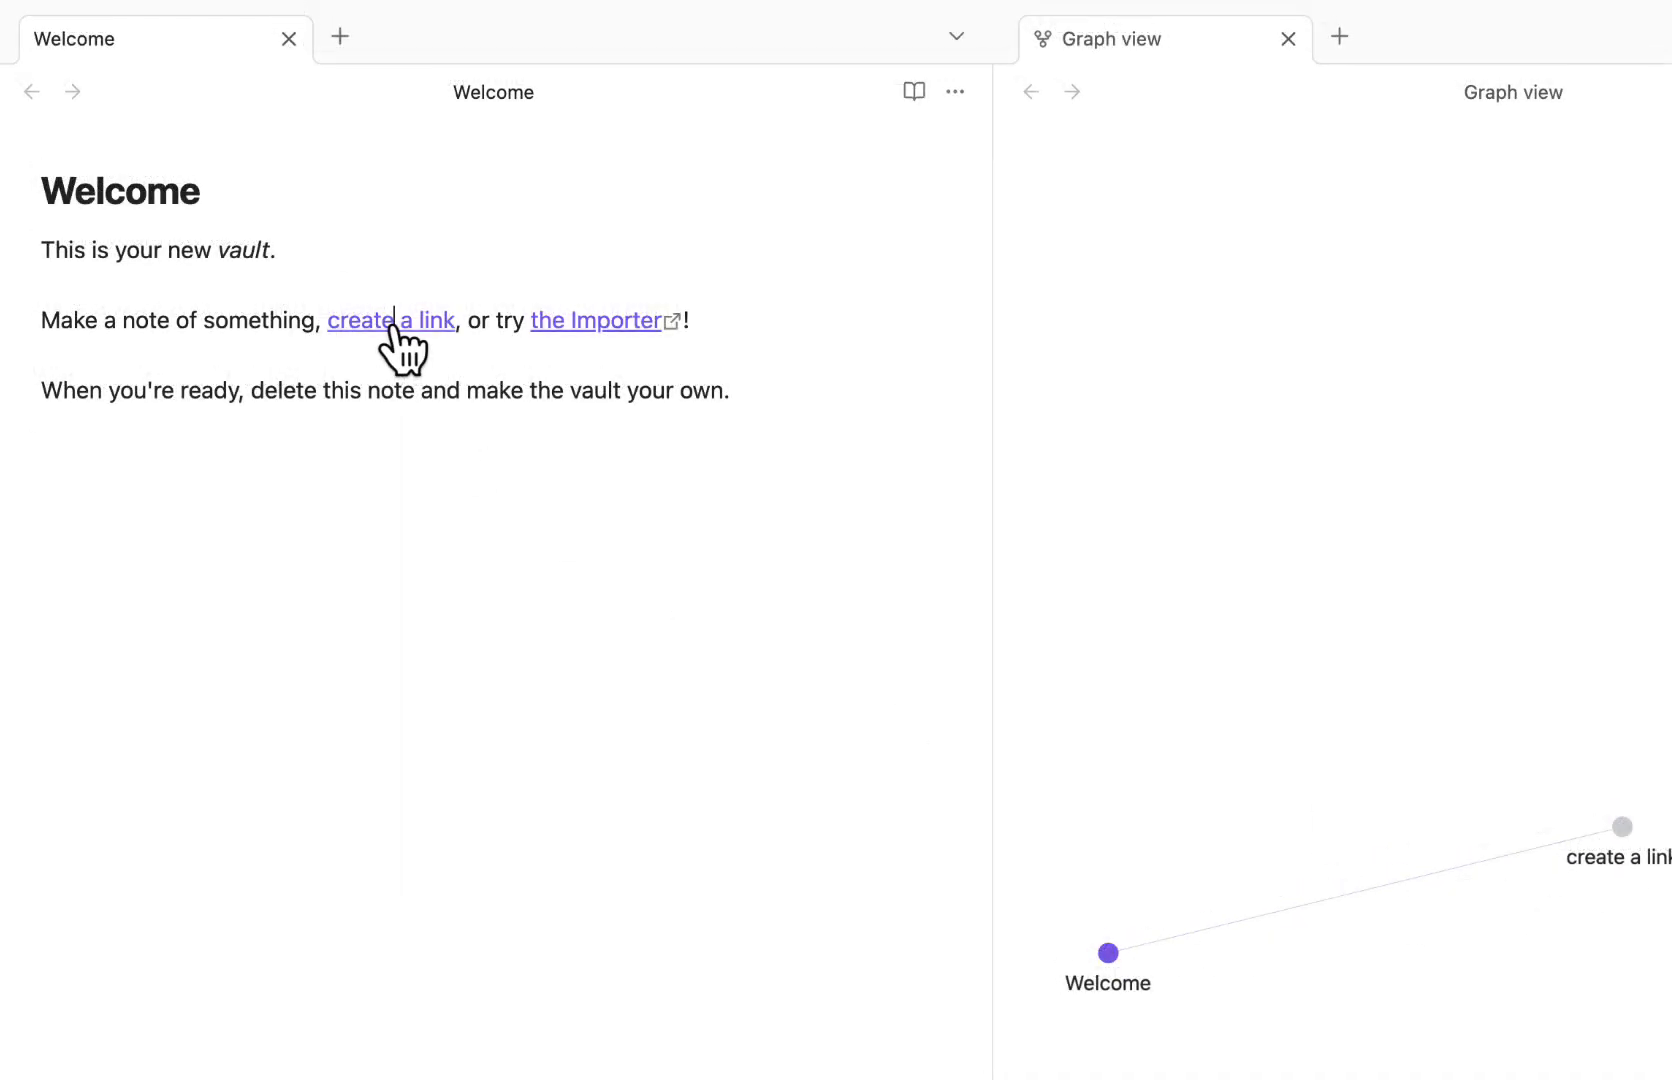
pyautogui.click(380, 309)
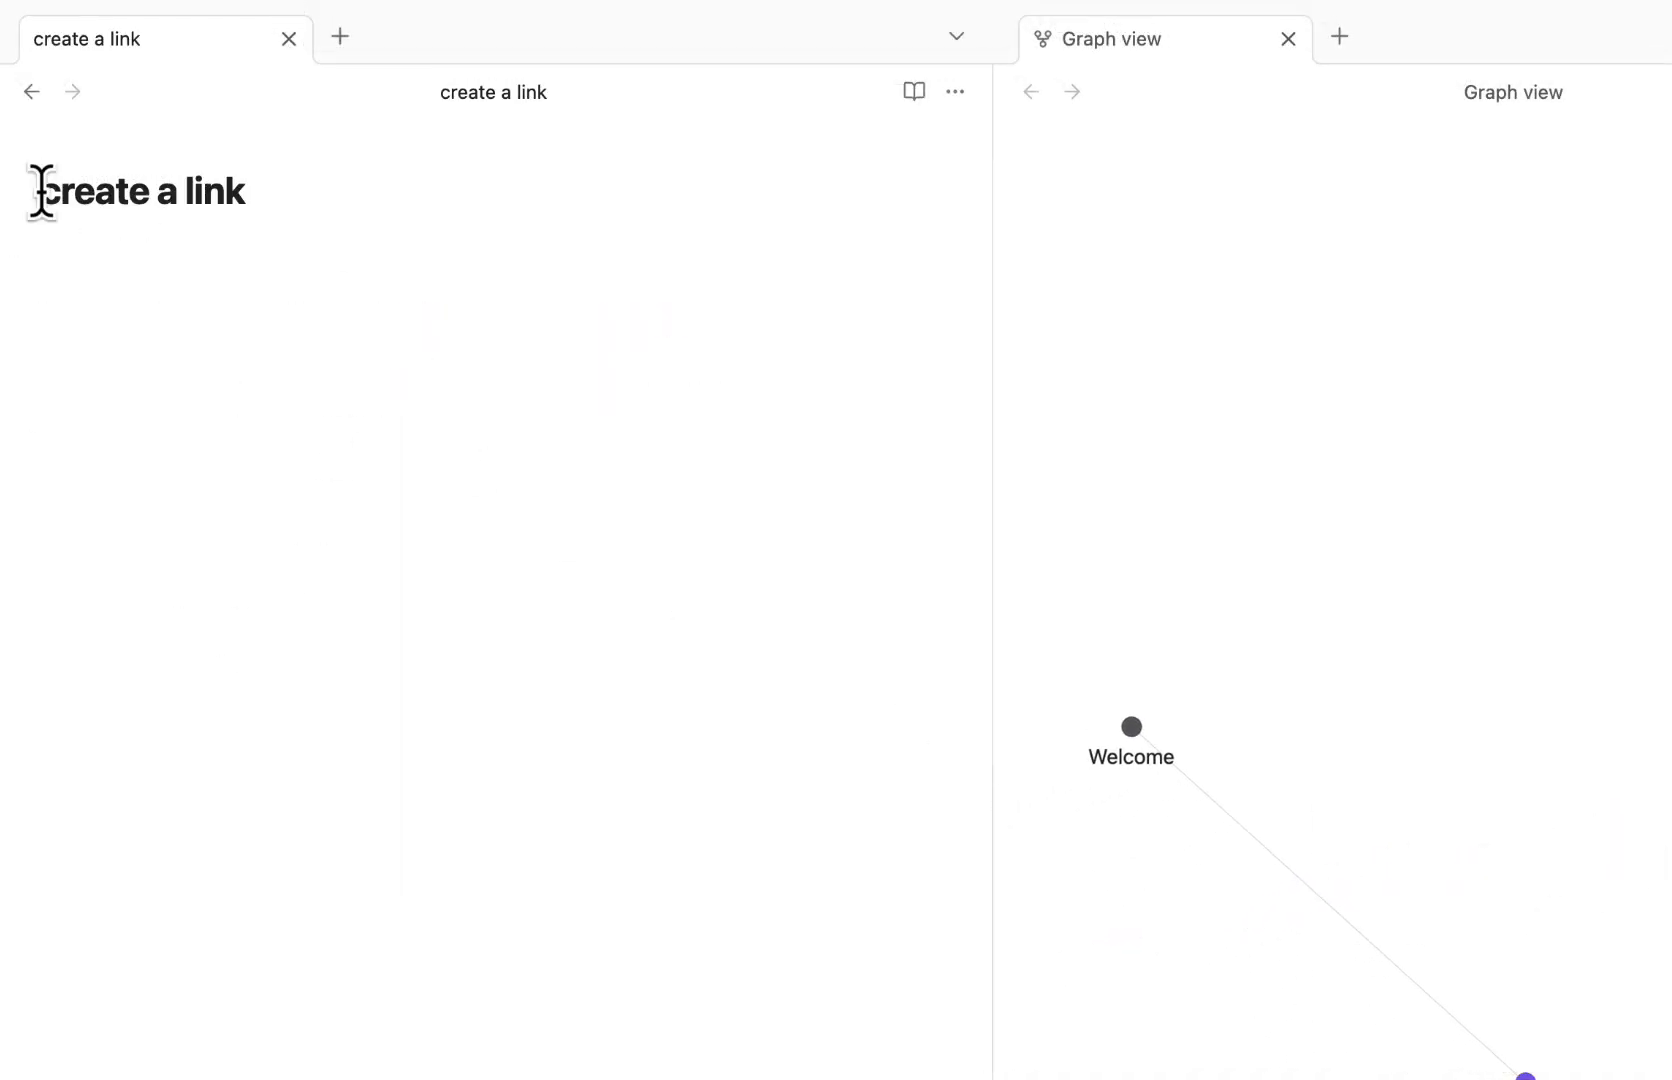
pyautogui.moveTo(41, 190); pyautogui.dragTo(272, 205)
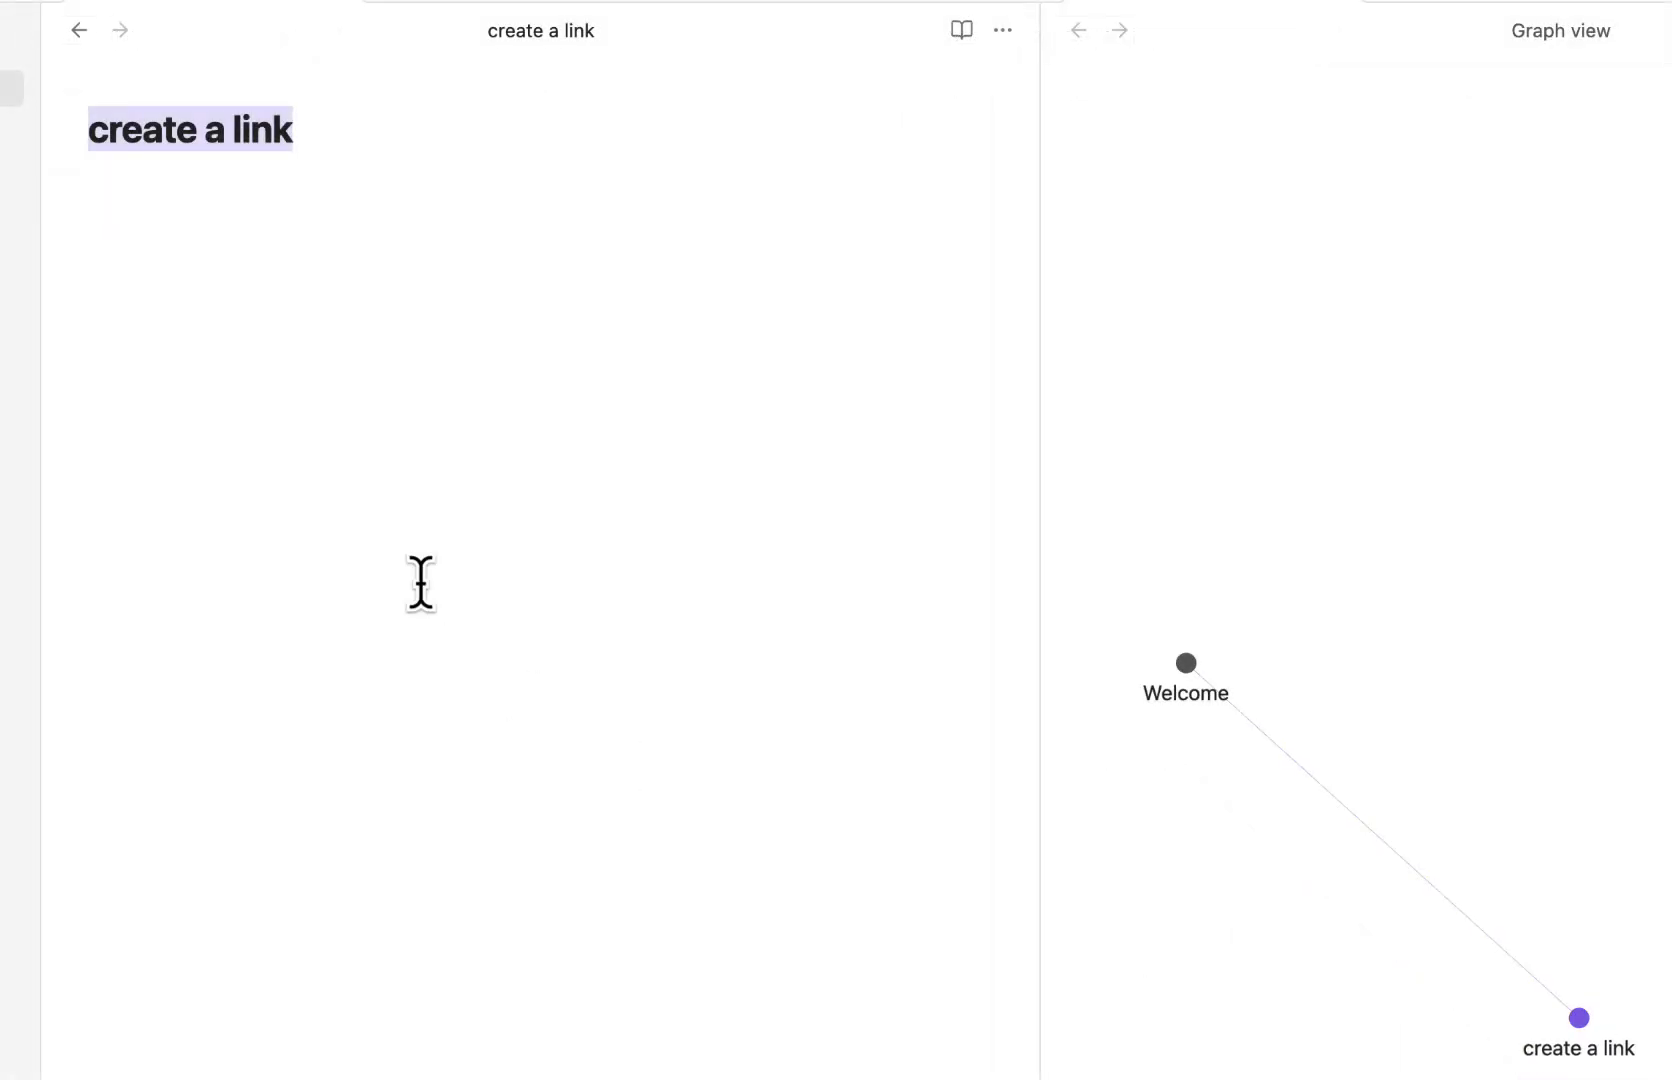
pyautogui.click(232, 345)
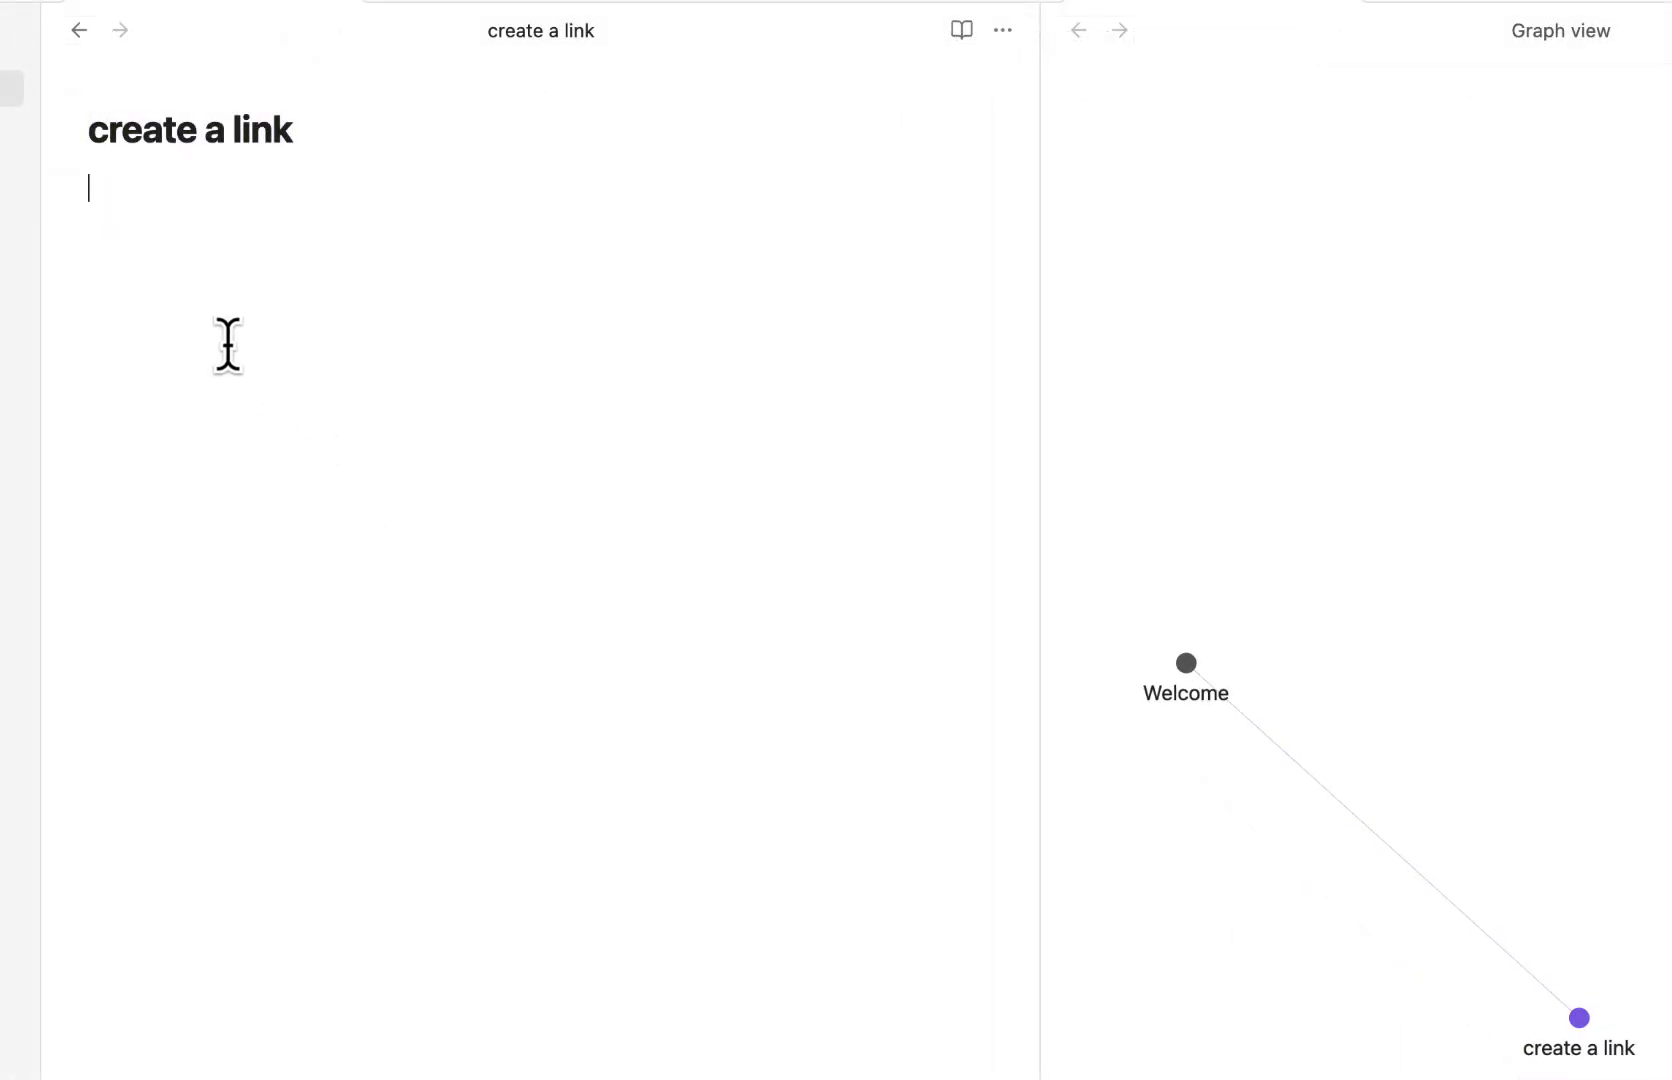
pyautogui.write('put stuff,')
pyautogui.press('Return')
pyautogui.press('F5')
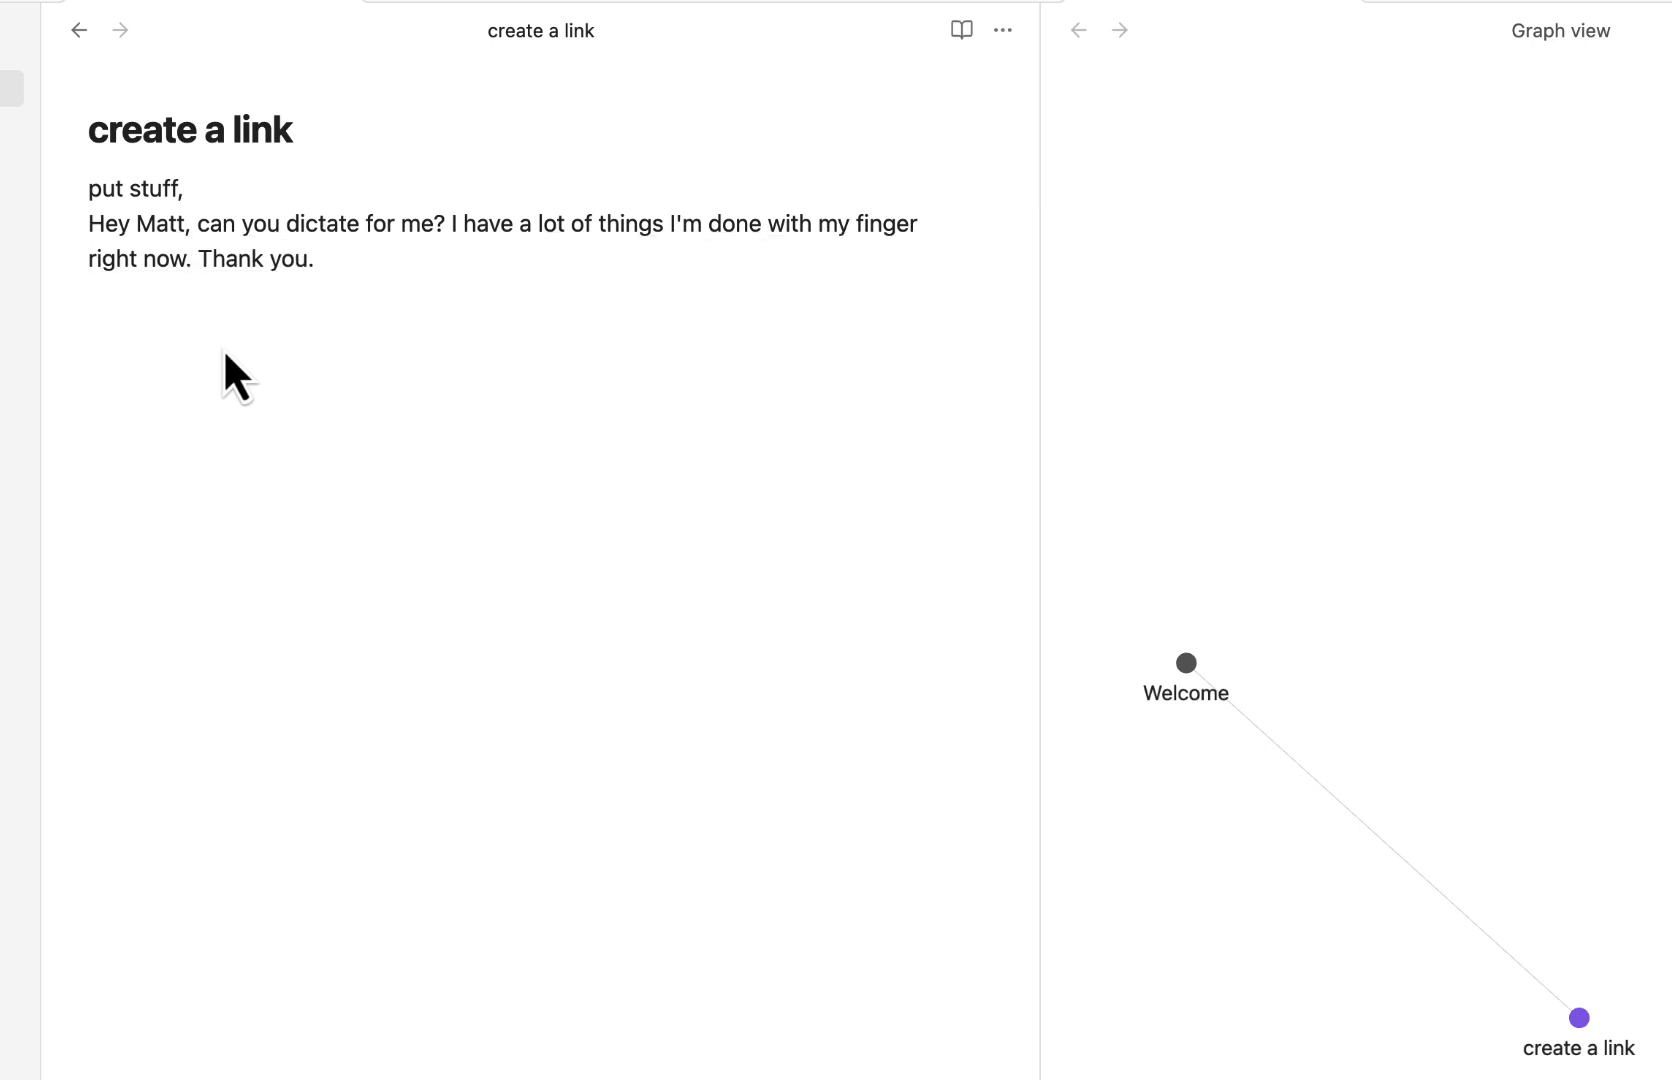
# Return to the Welcome note and switch it to reading view
pyautogui.click(8, 128)
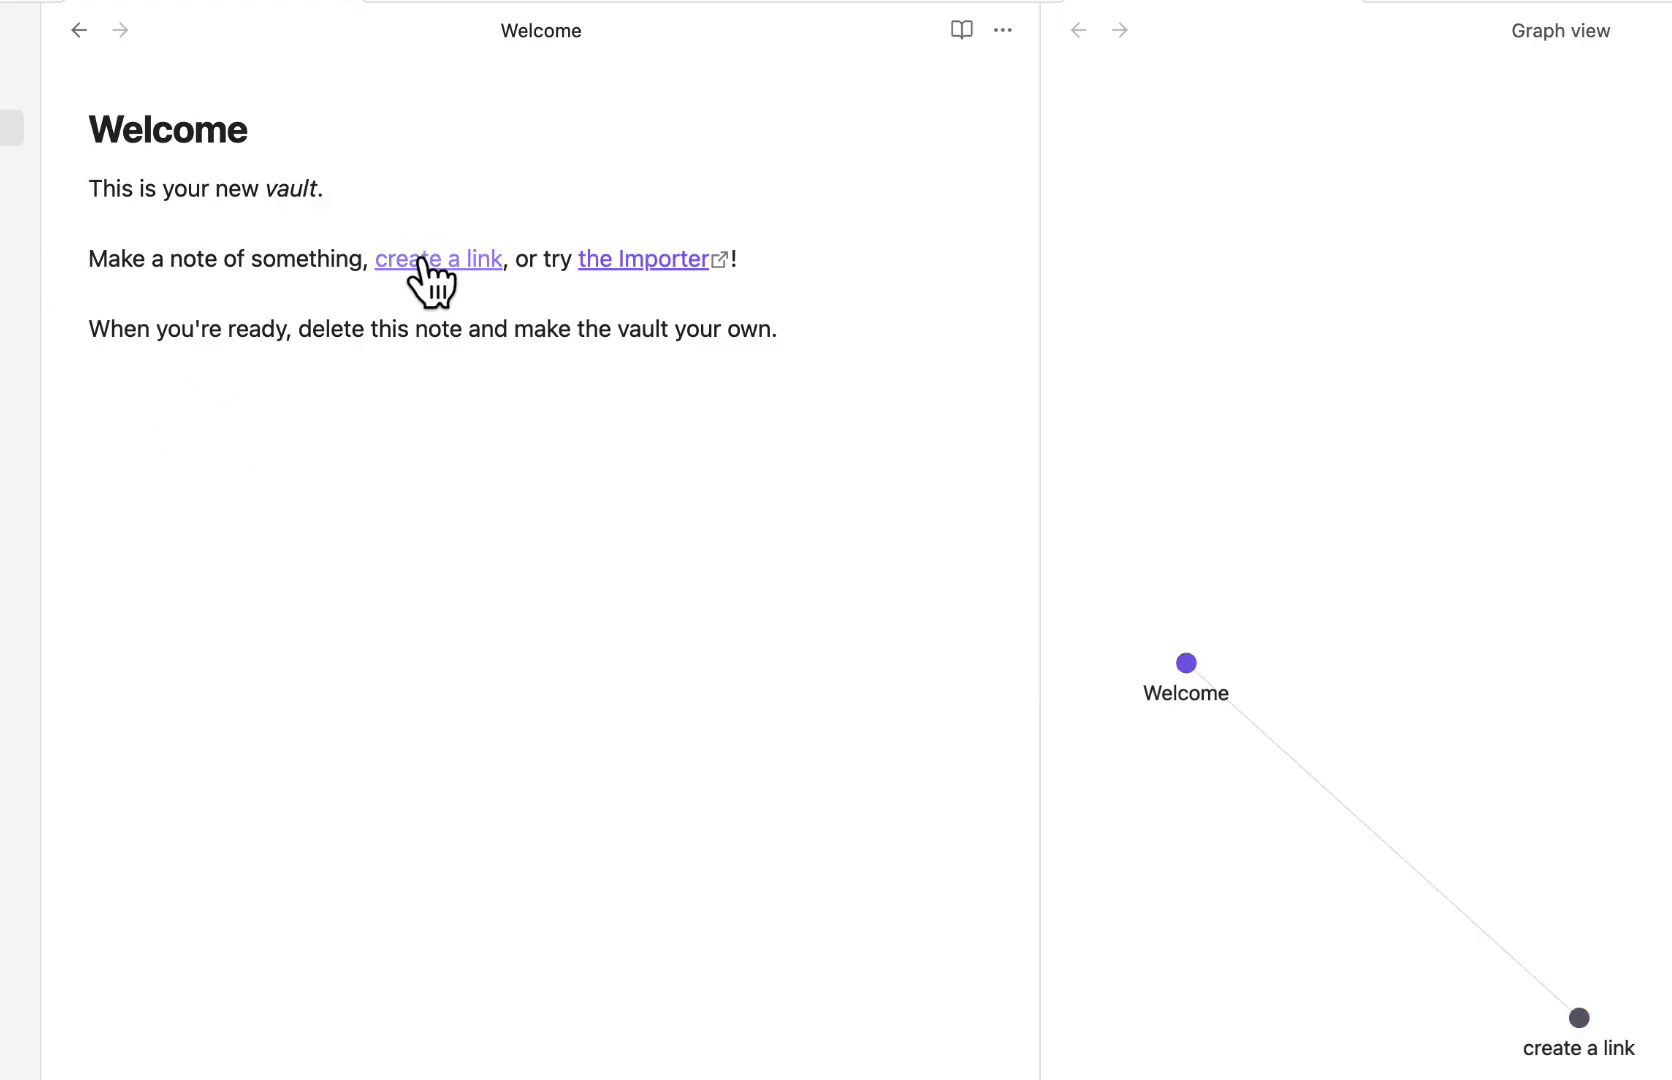
pyautogui.click(961, 30)
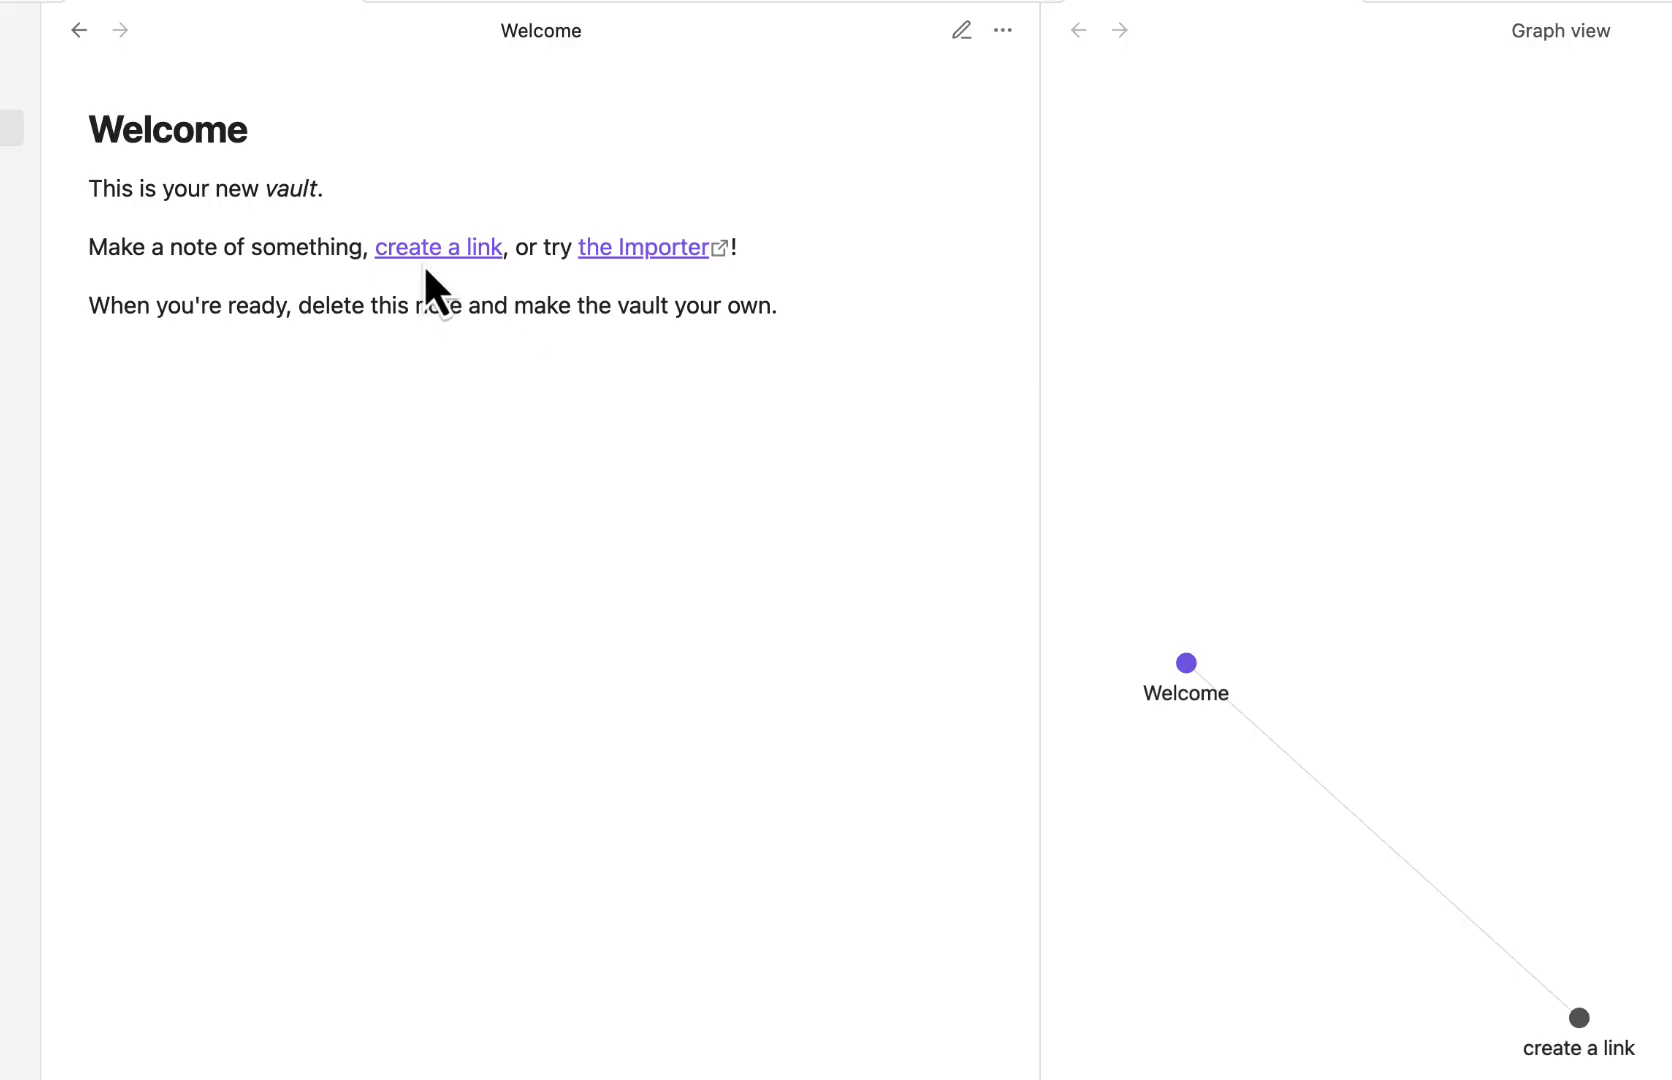
pyautogui.moveTo(422, 252)
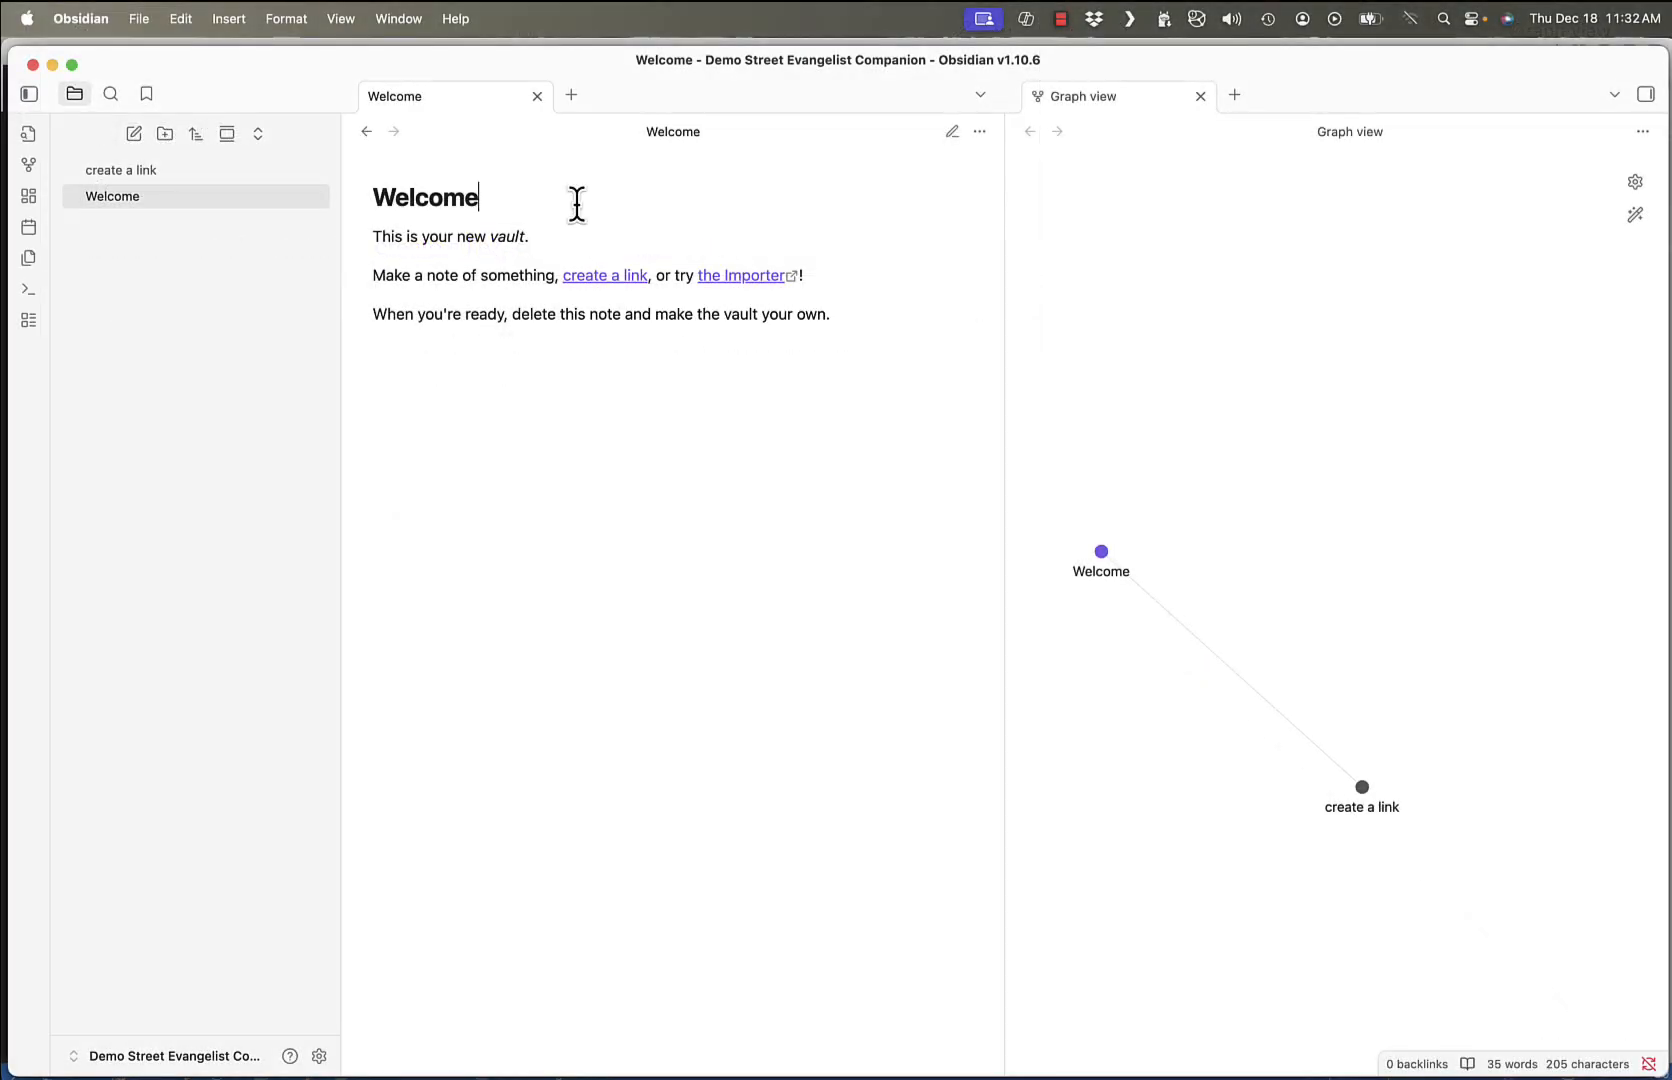
# Pin the Welcome tab, and close the neighbouring tab after opening the "create a link" note in it
pyautogui.rightClick(415, 92)
pyautogui.click(449, 133)
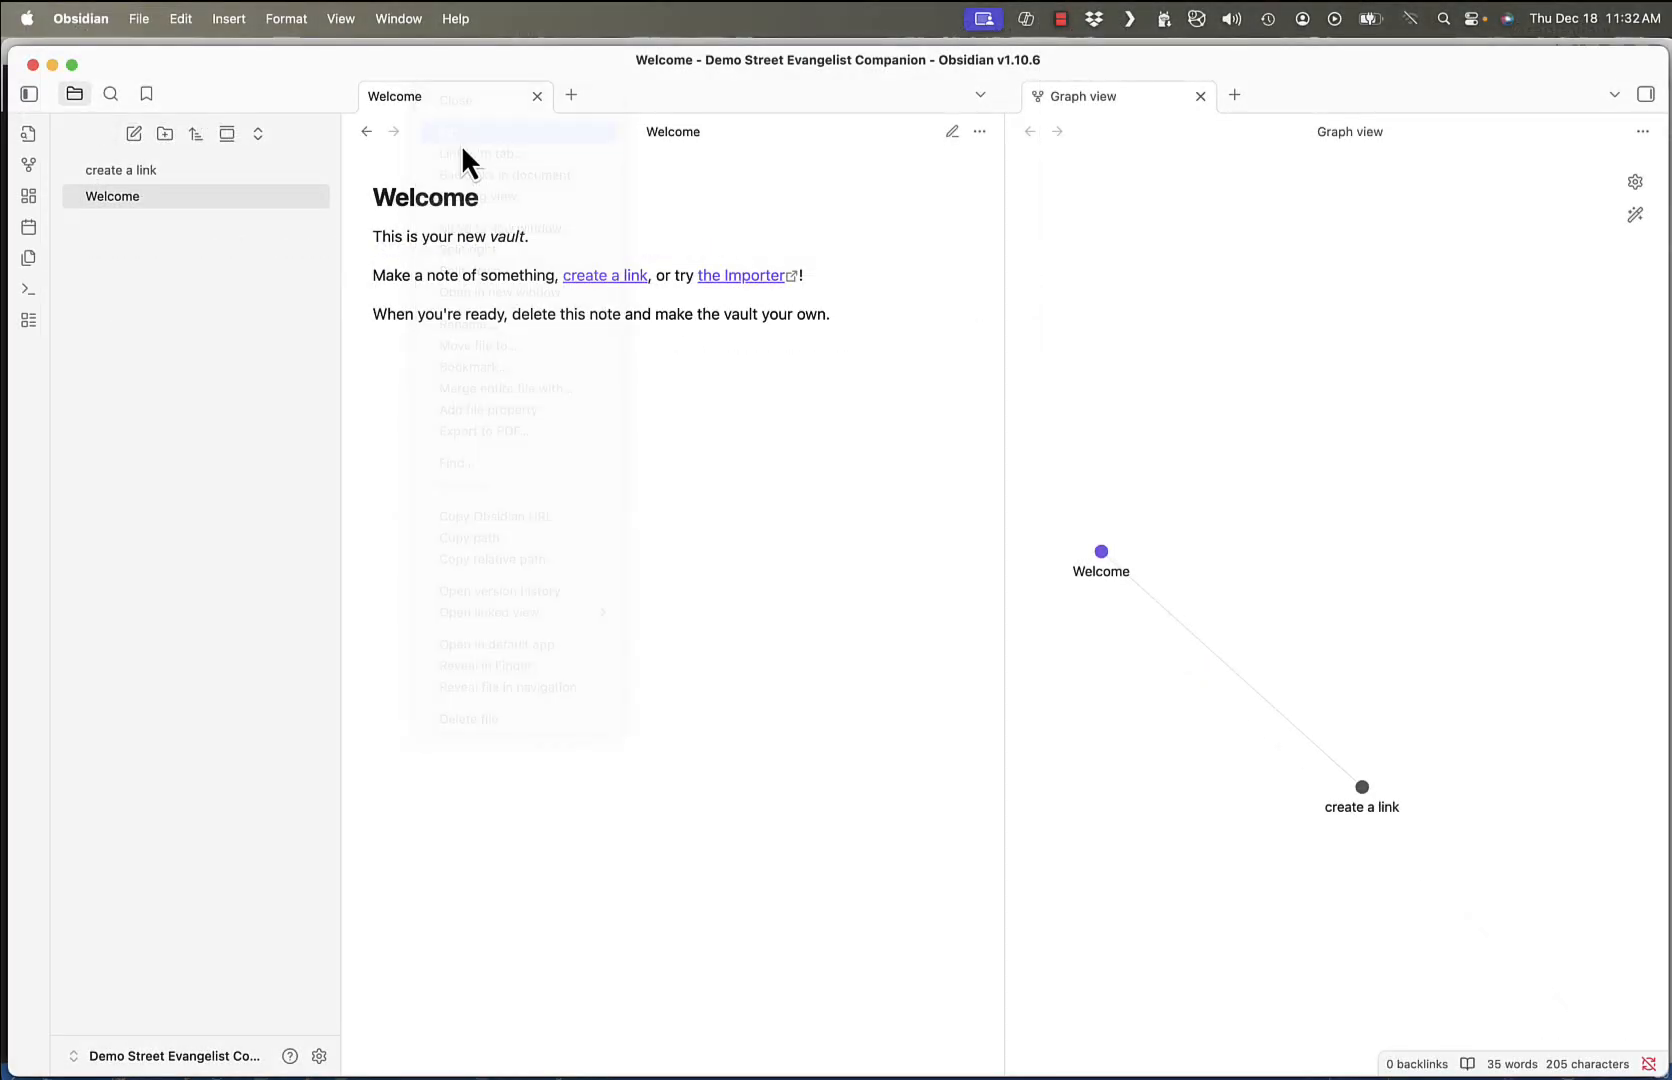
pyautogui.click(123, 172)
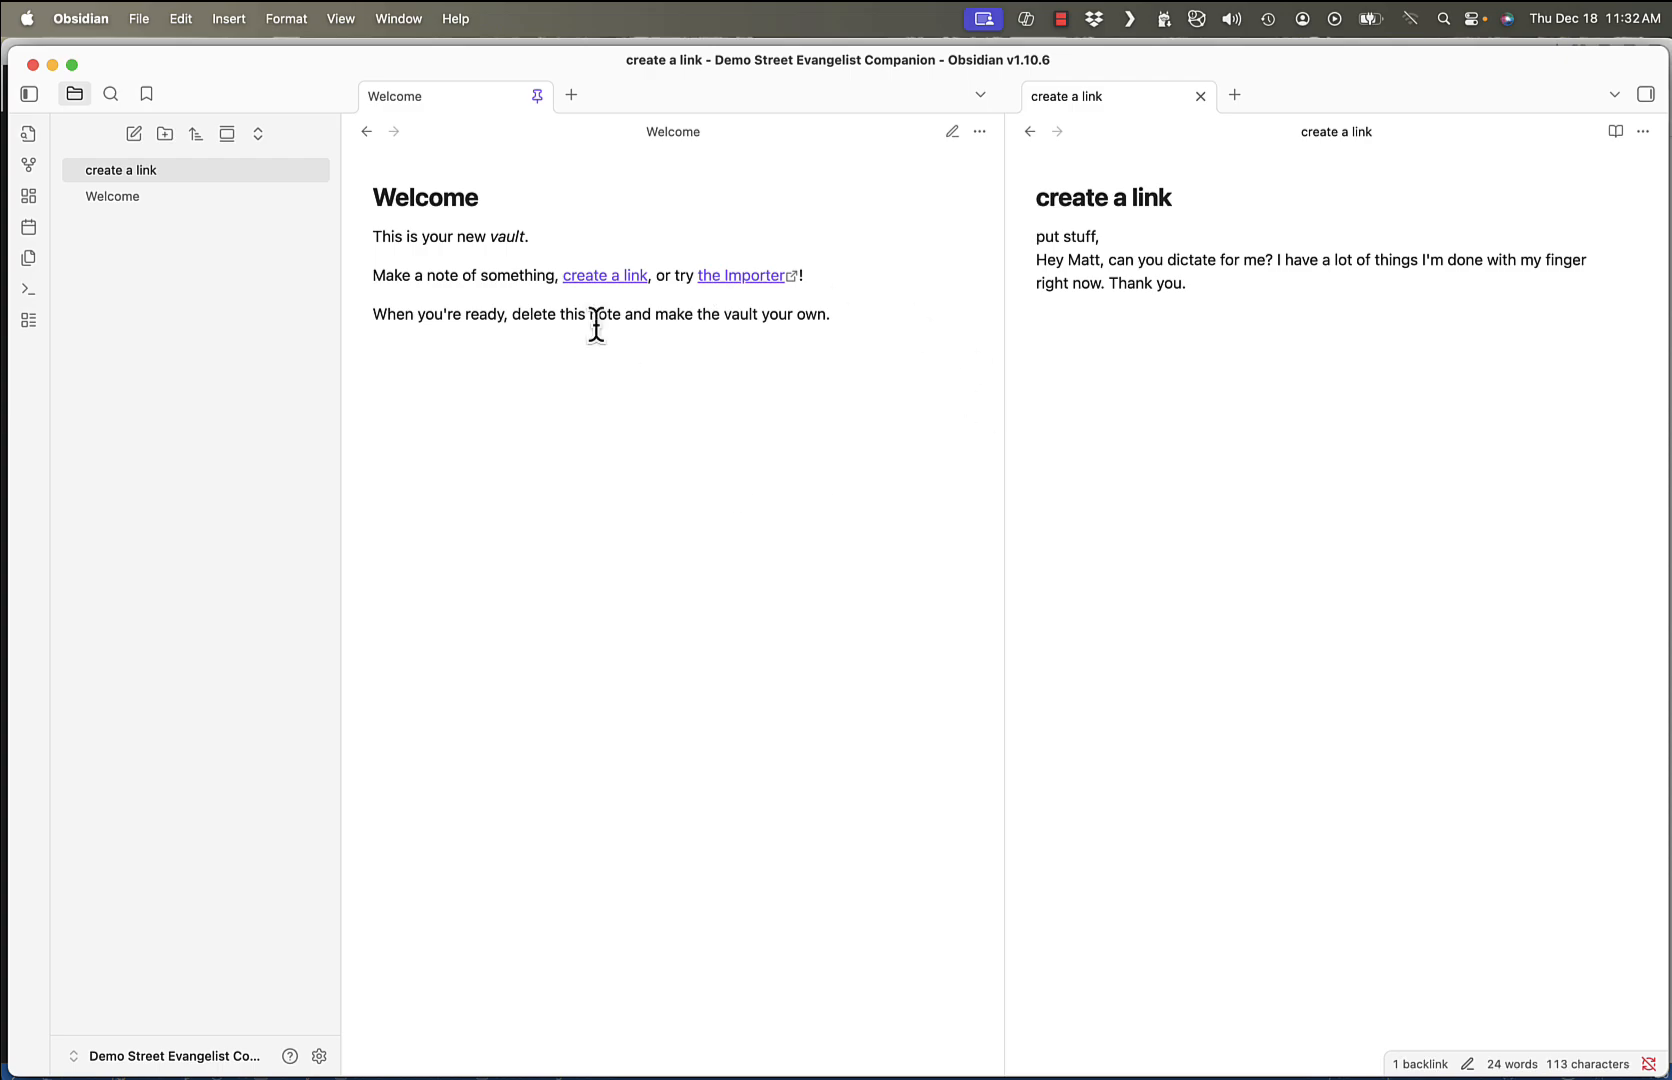
pyautogui.click(1198, 95)
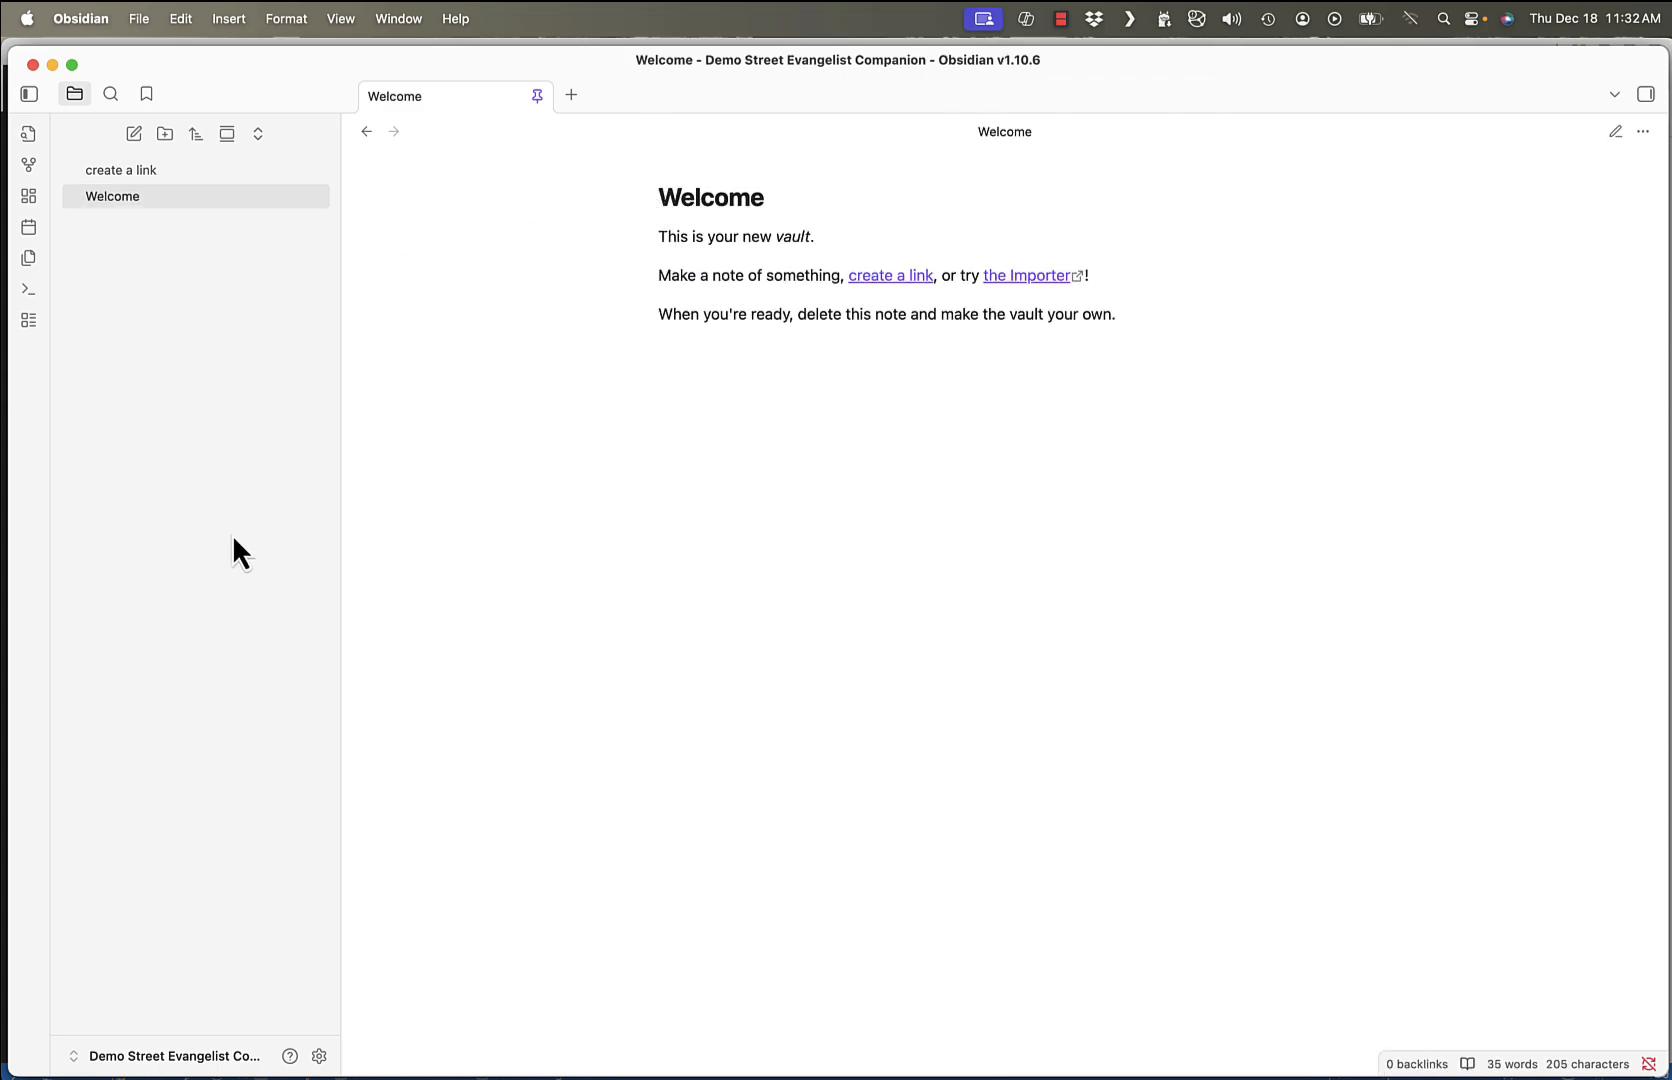
# Turn on the Audio recorder core plugin and turn off the Daily notes core plugin in the vault settings
pyautogui.click(319, 1057)
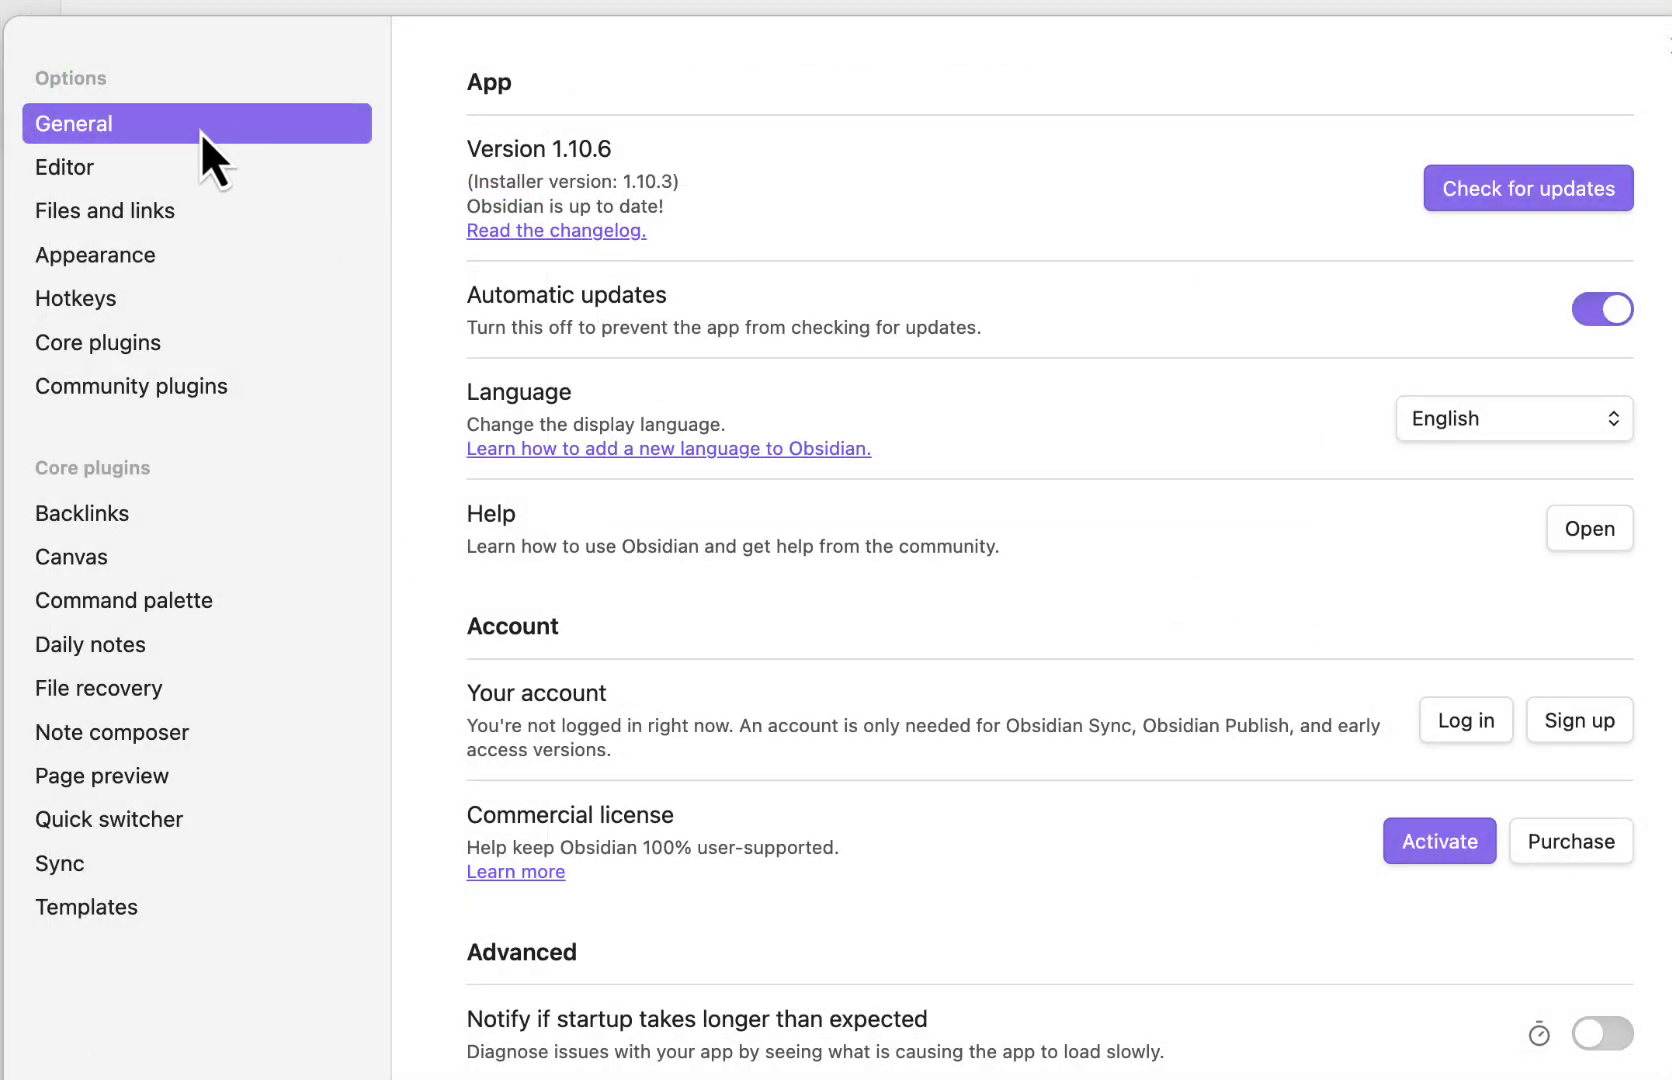
pyautogui.click(121, 394)
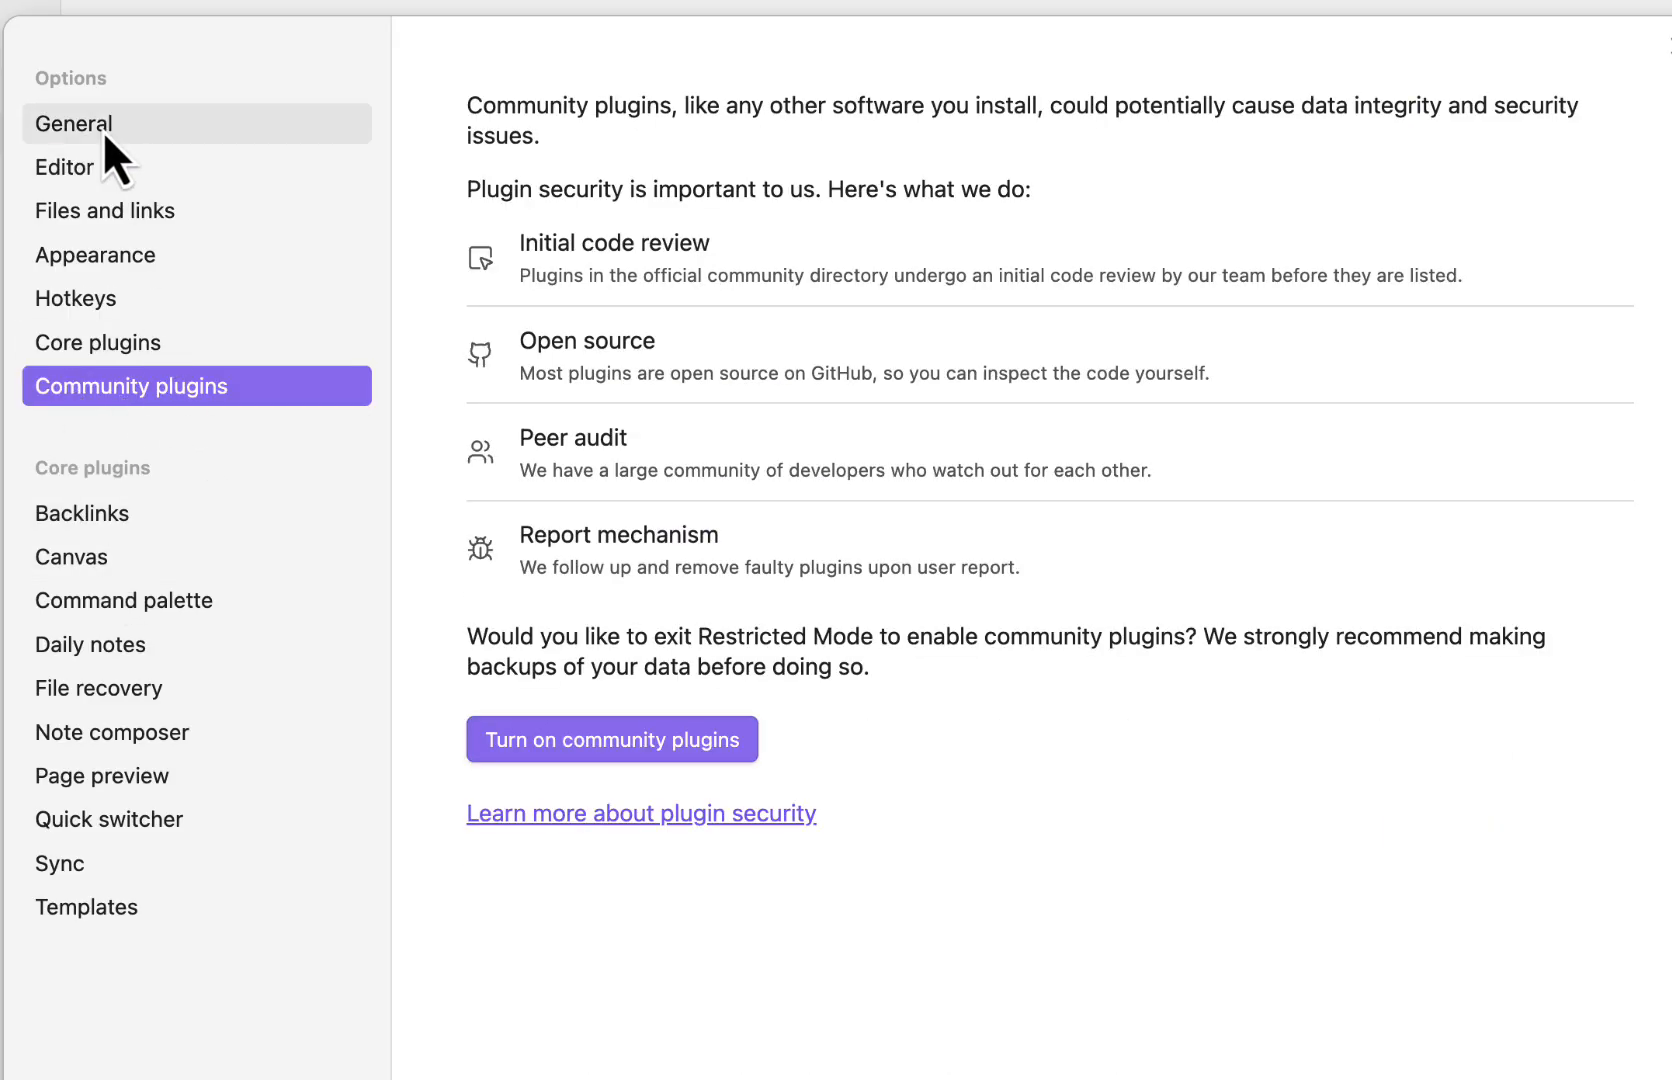
pyautogui.click(98, 344)
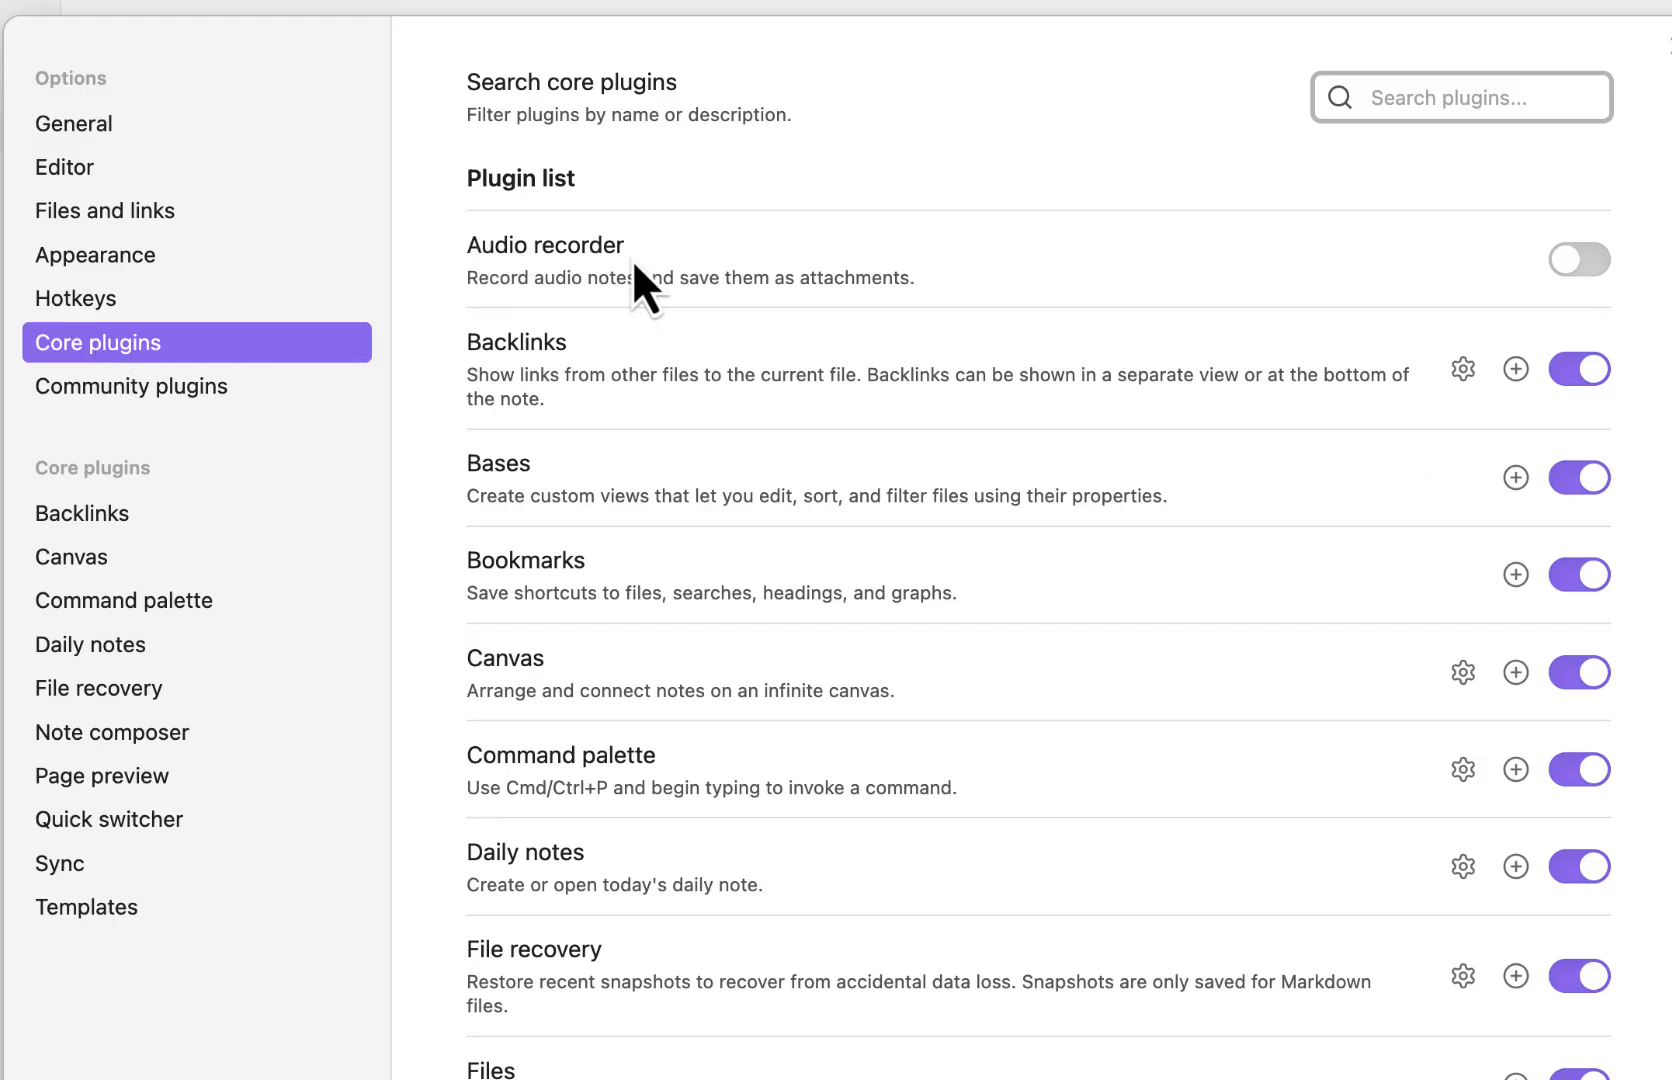
pyautogui.click(1578, 259)
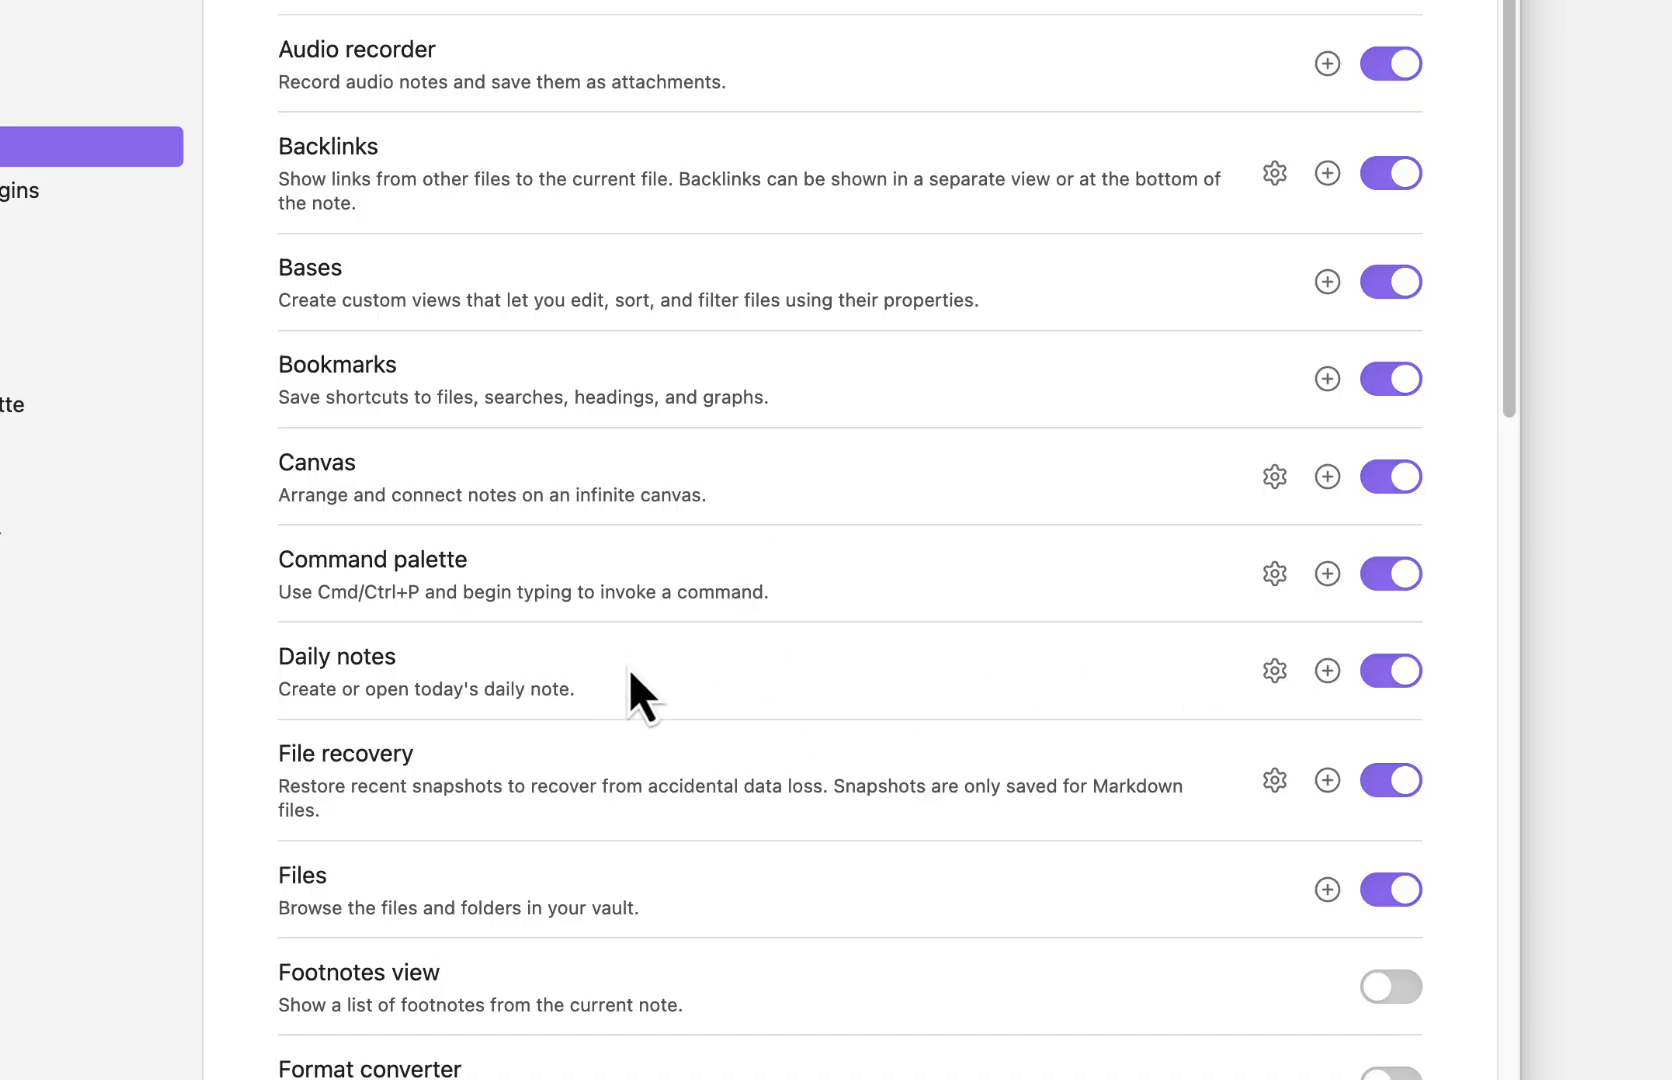
pyautogui.click(1392, 673)
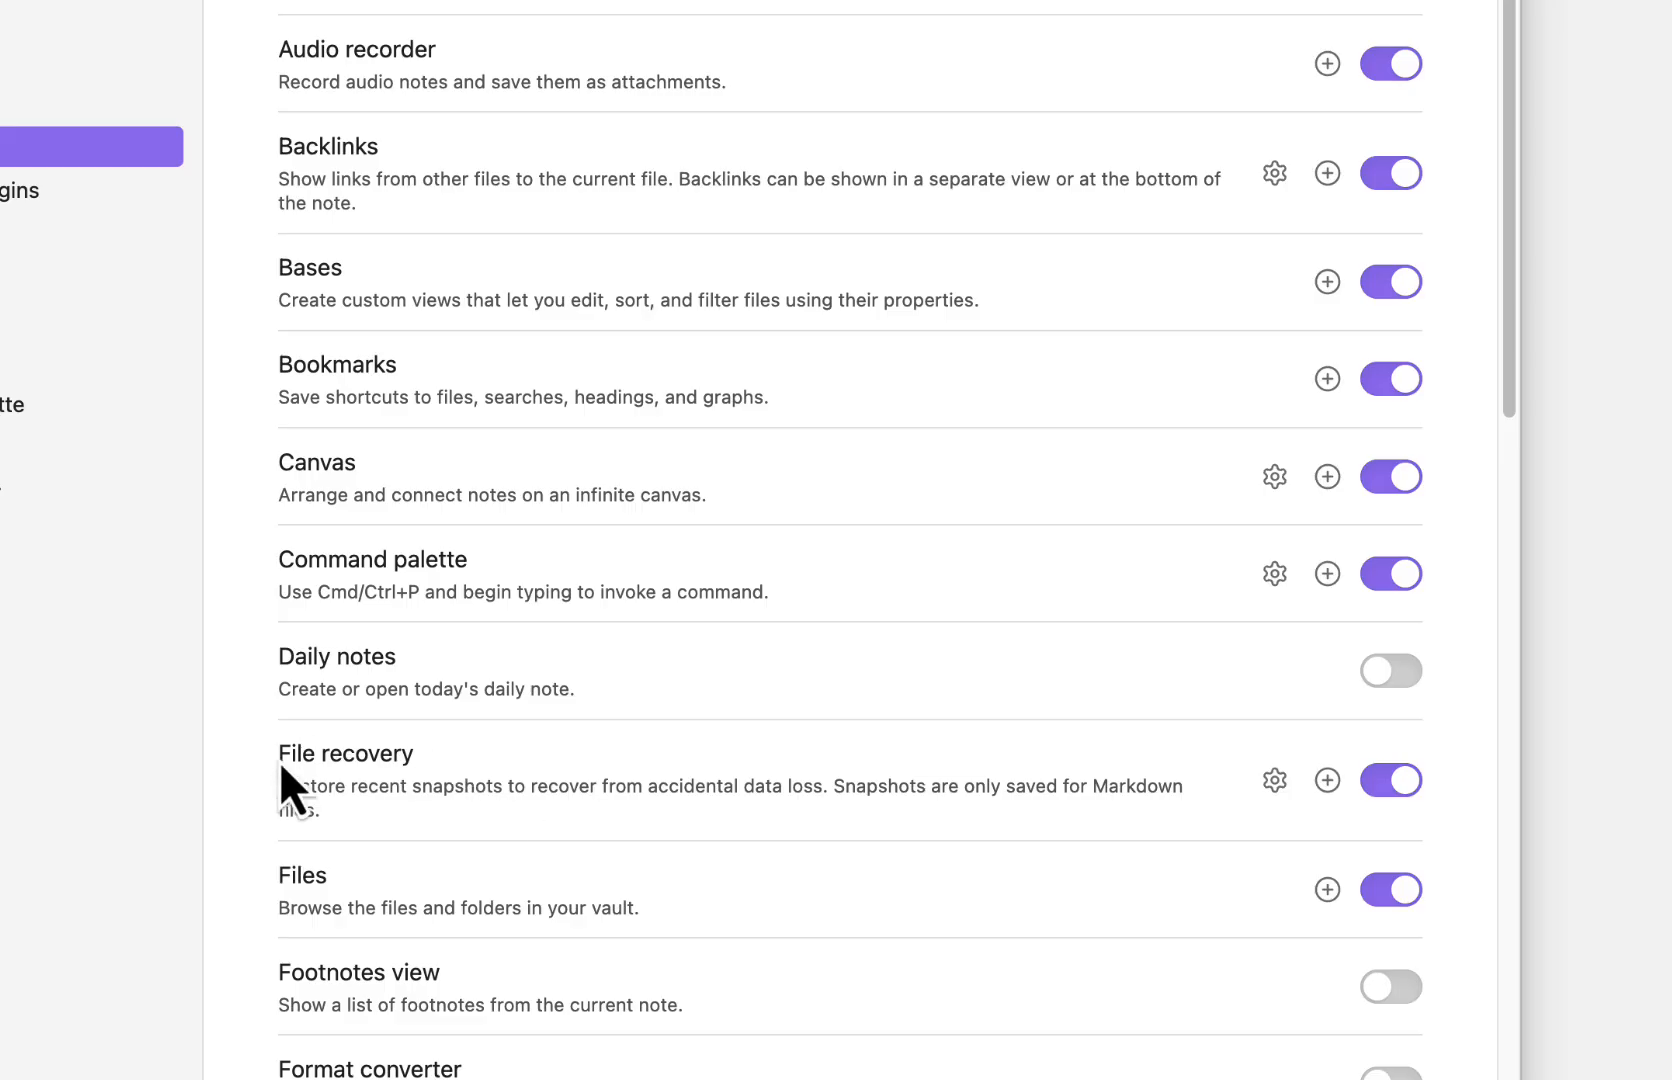
# Review the remaining core plugins and open the Community plugins settings
pyautogui.scroll(-1, 897, 905)
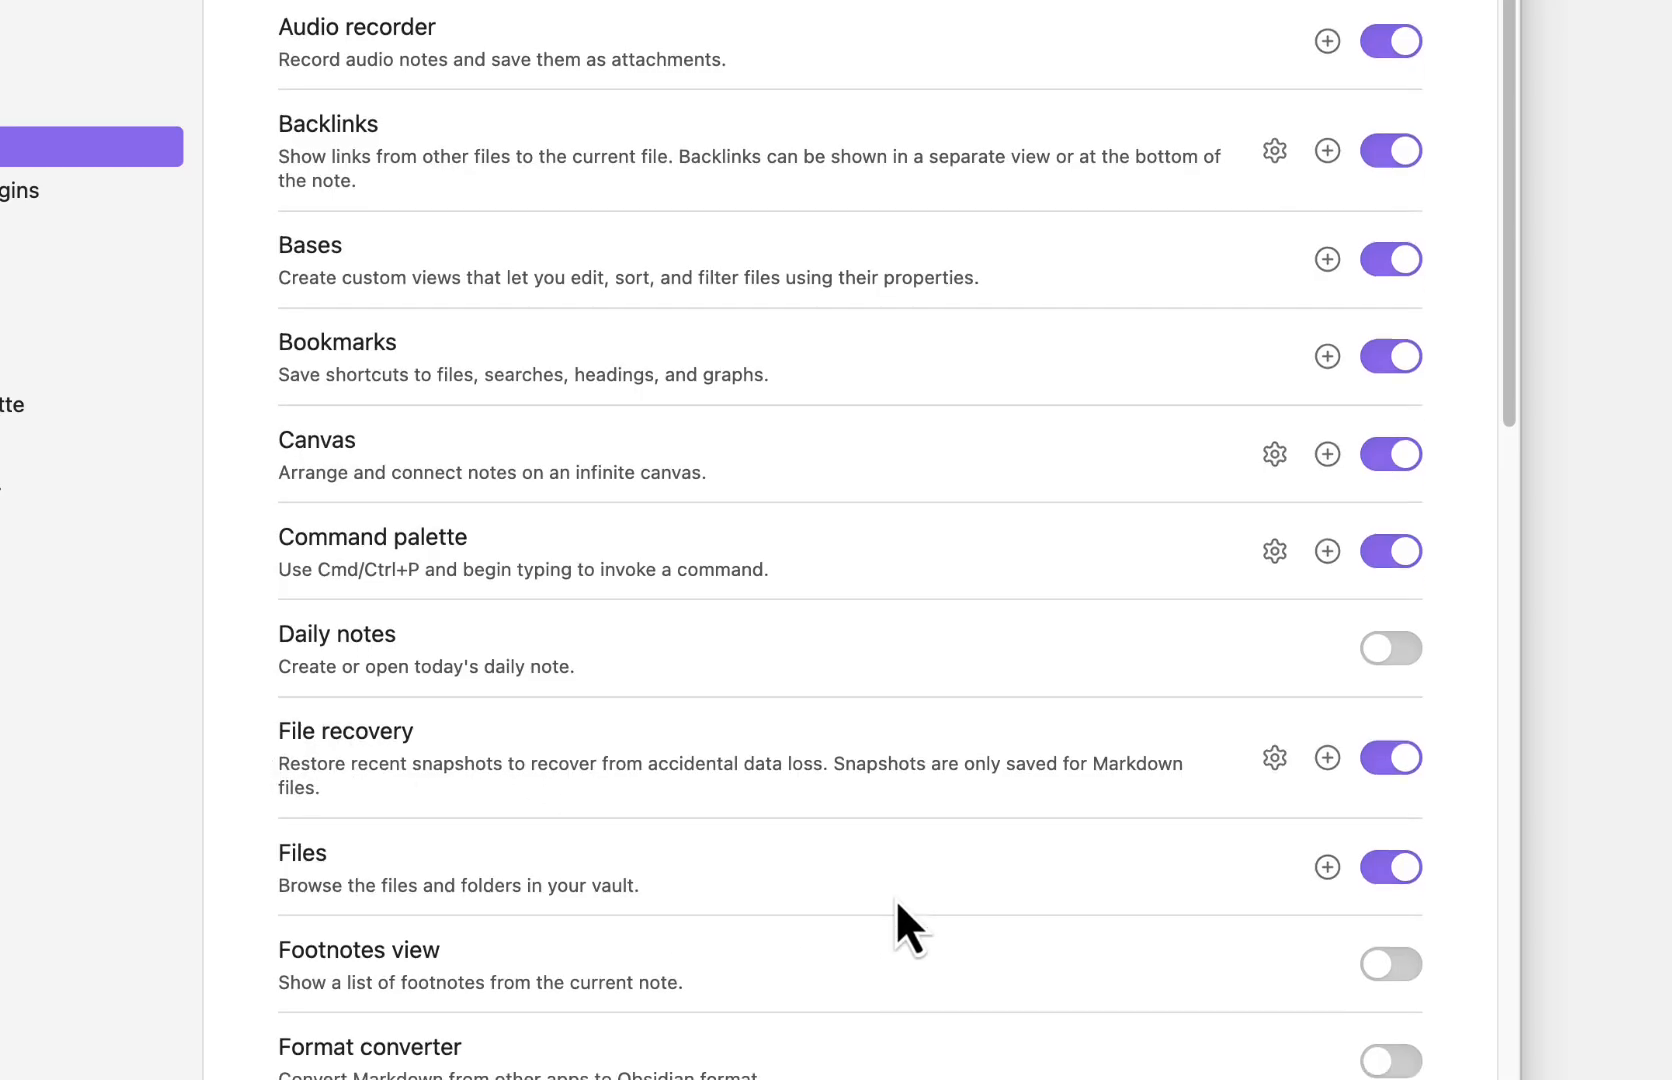
pyautogui.scroll(-3, 897, 905)
pyautogui.scroll(-5, 897, 905)
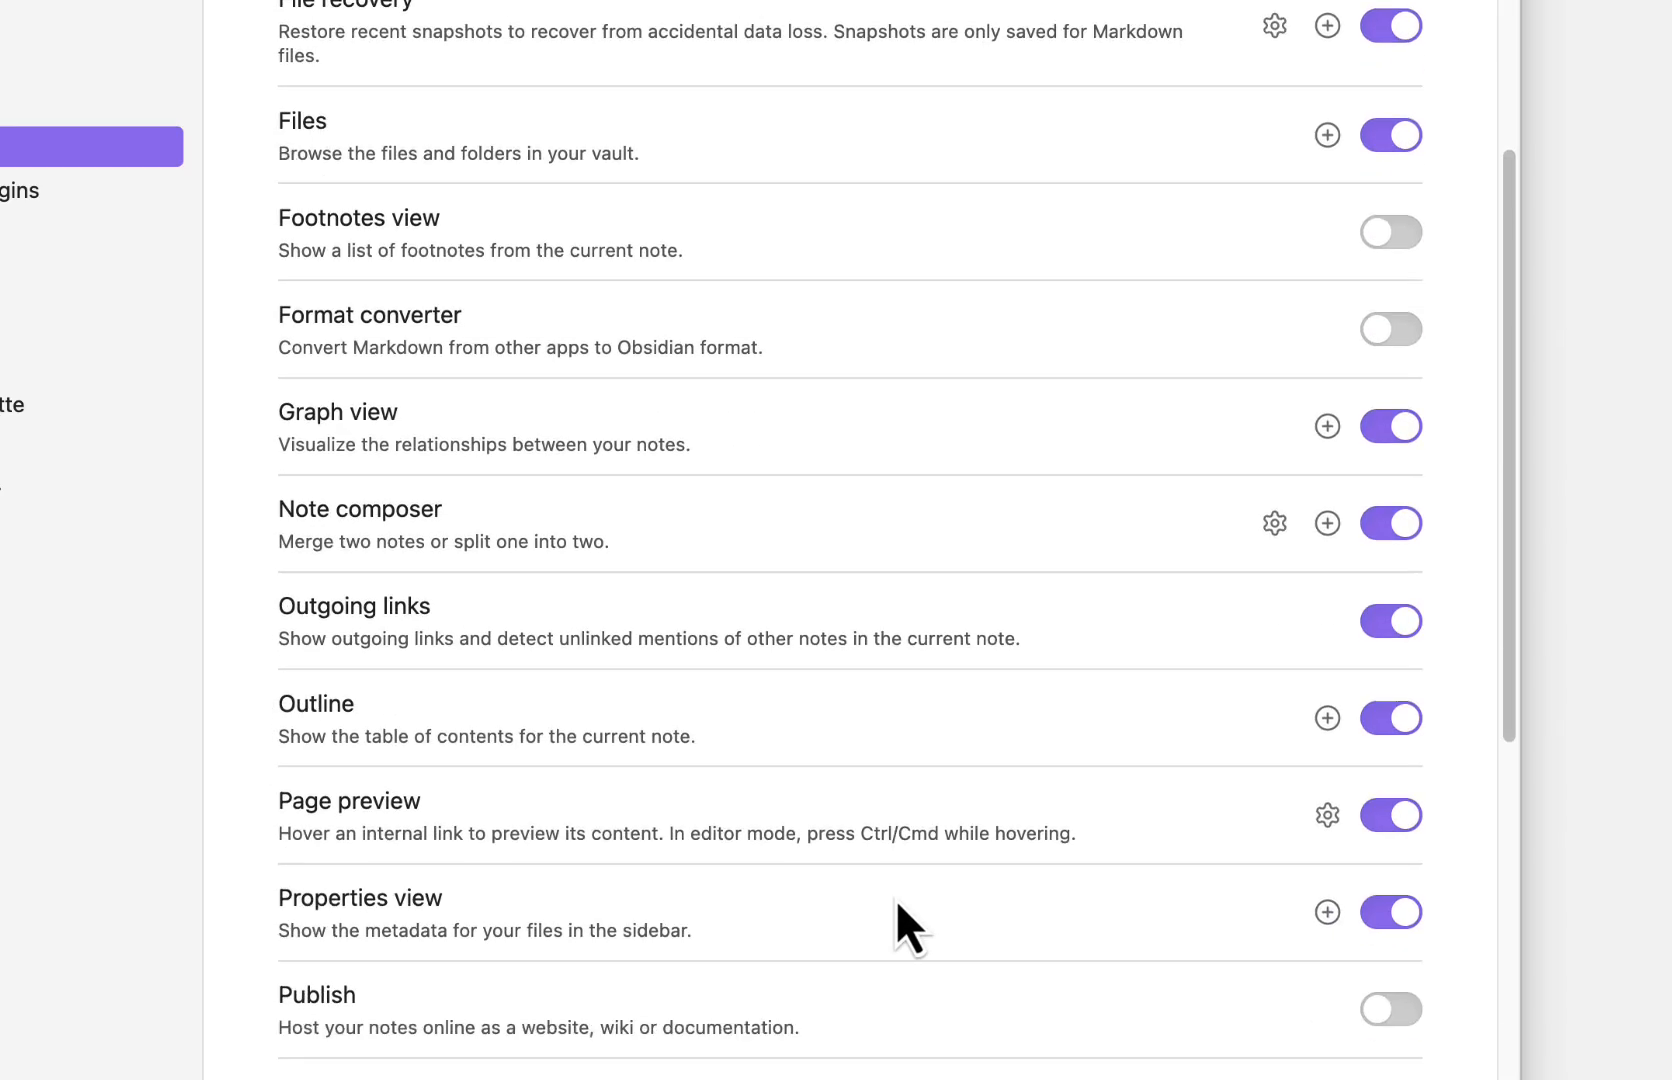
pyautogui.scroll(-10, 897, 905)
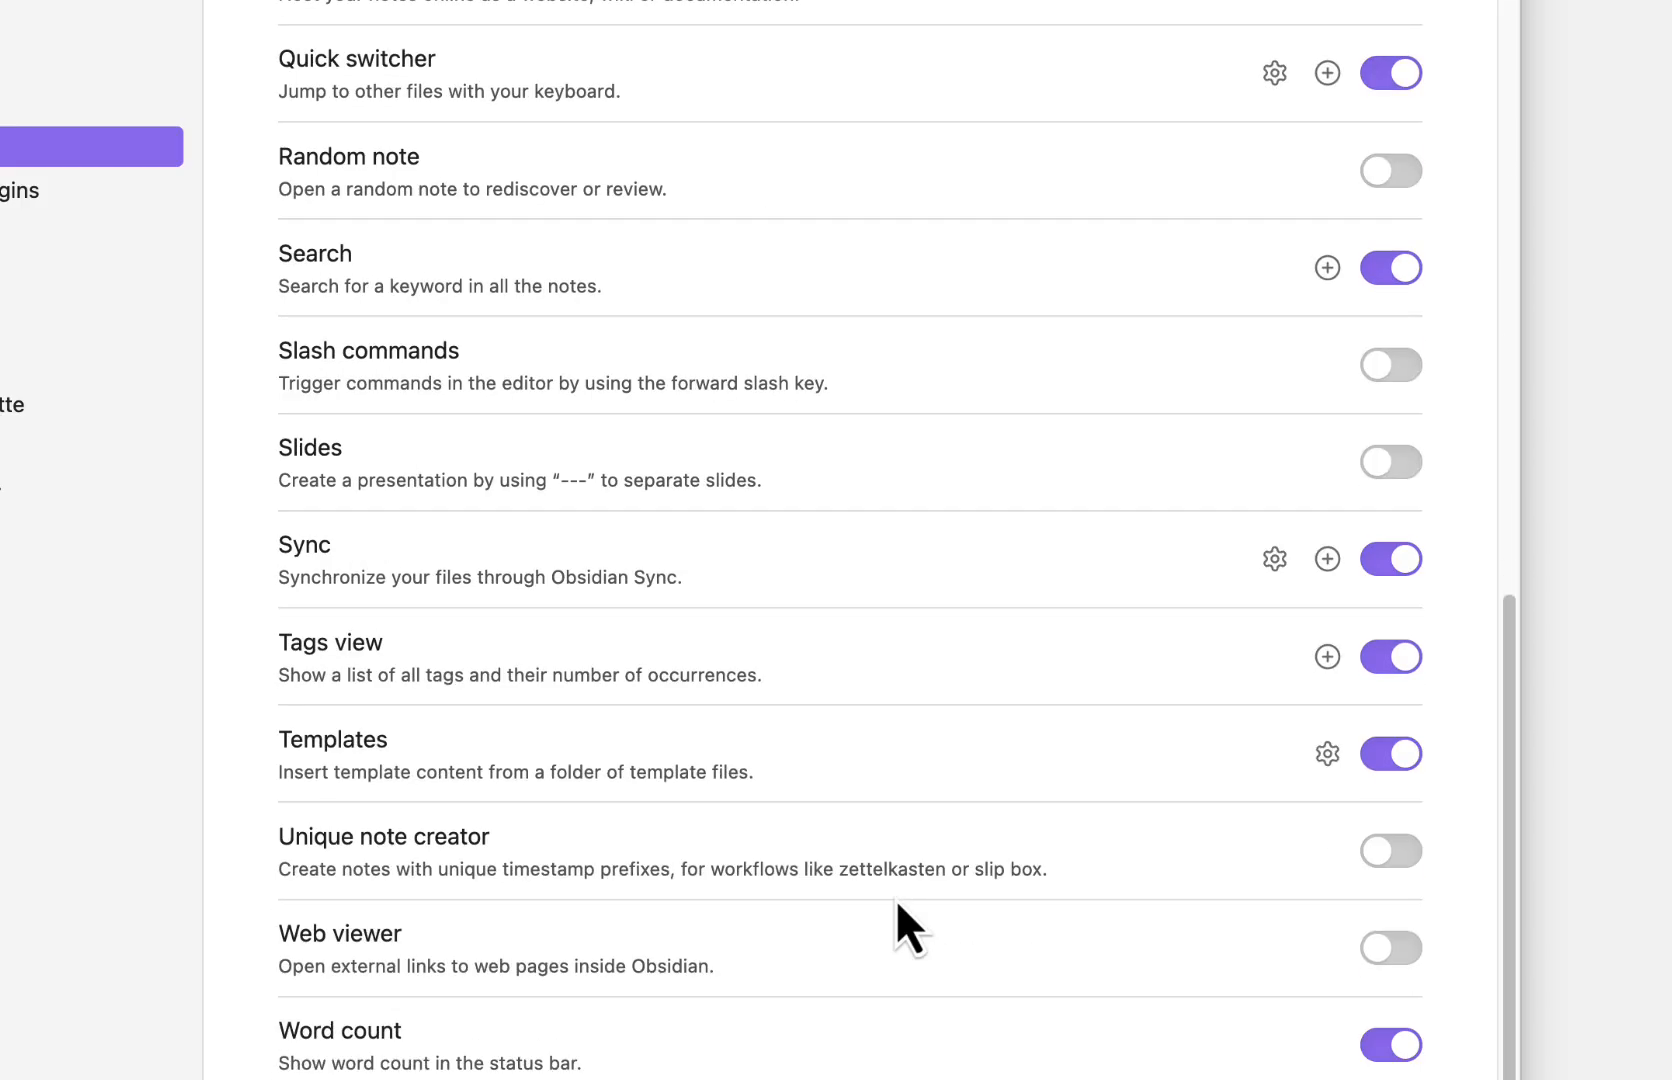
pyautogui.scroll(-3, 897, 905)
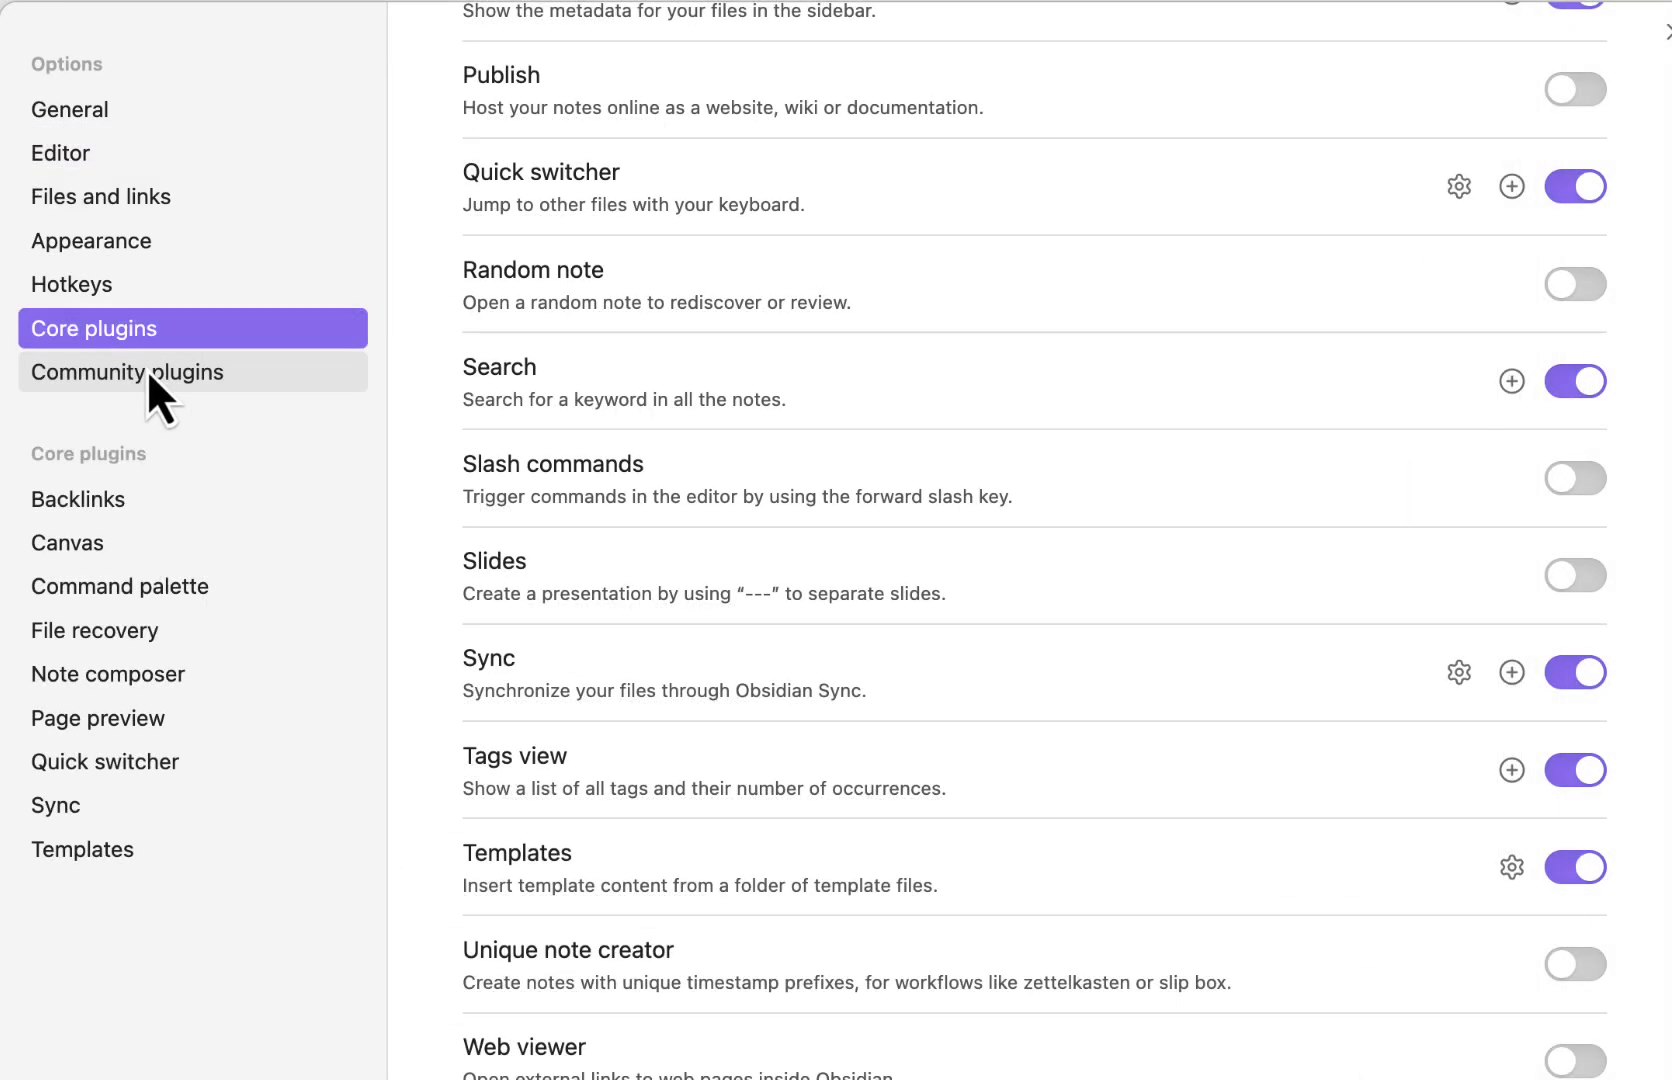
pyautogui.click(148, 368)
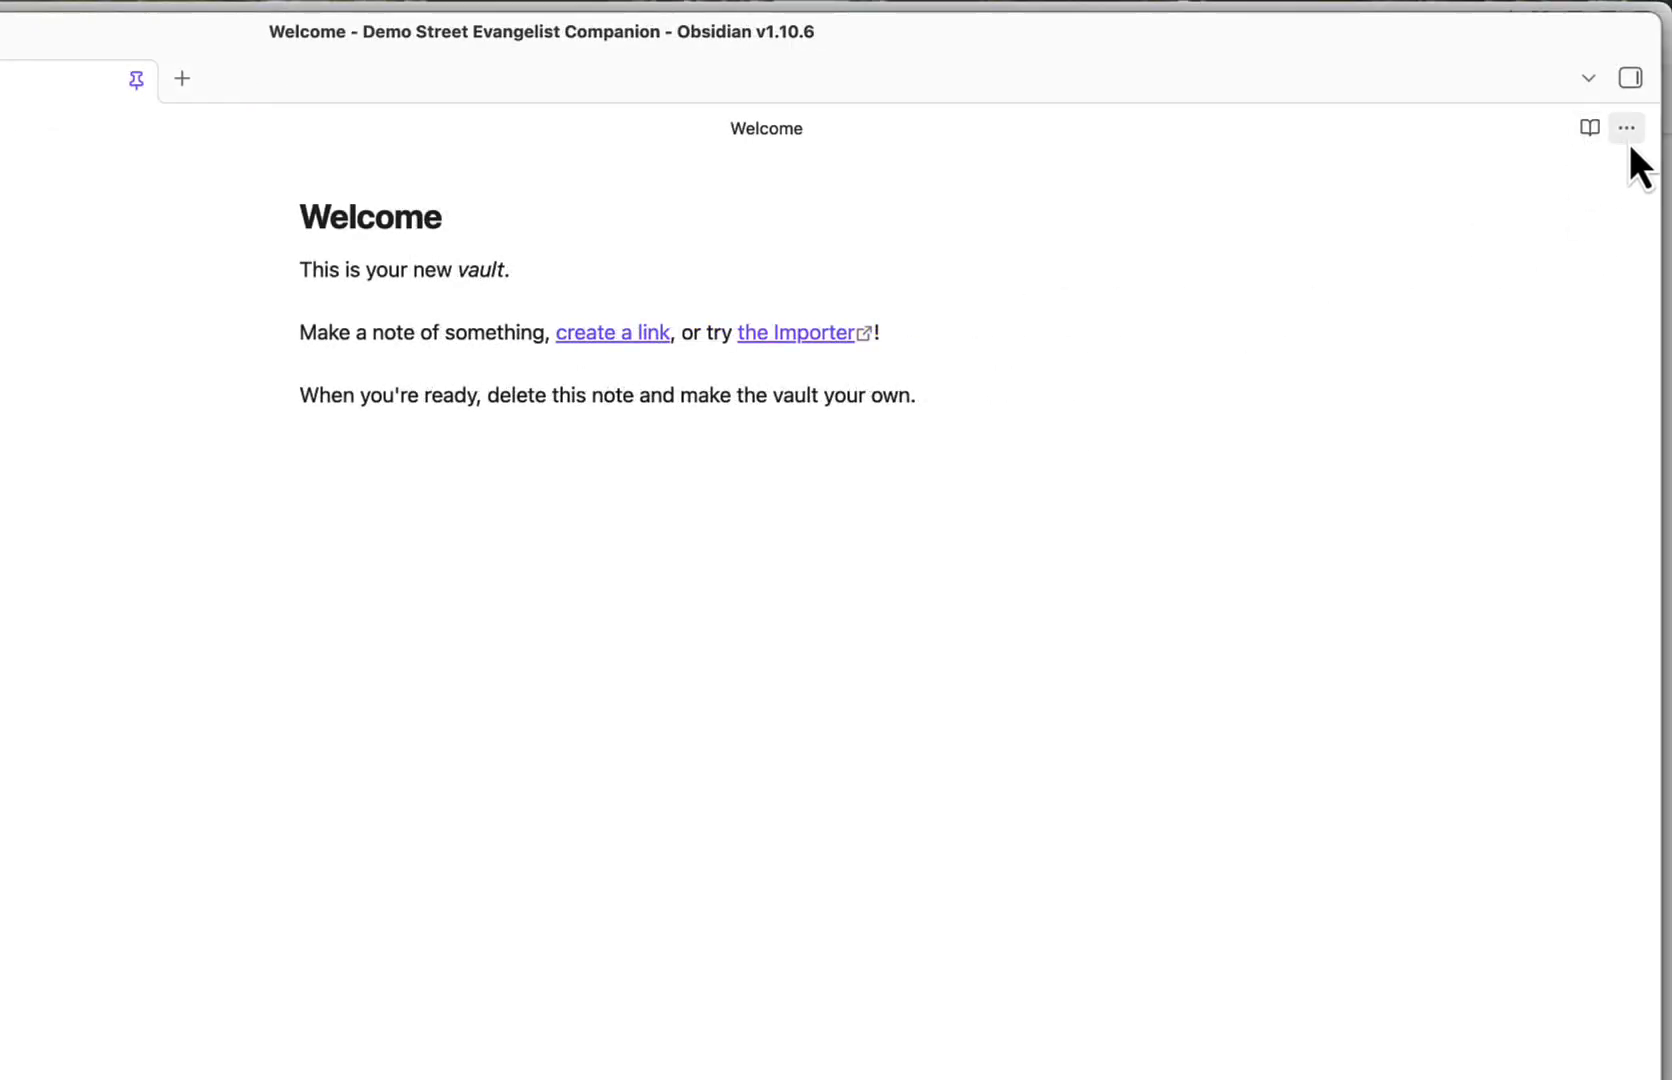
# Switch the Welcome note to source mode and turn its line "This is your new vault." into a level-1 heading with #
pyautogui.click(1624, 130)
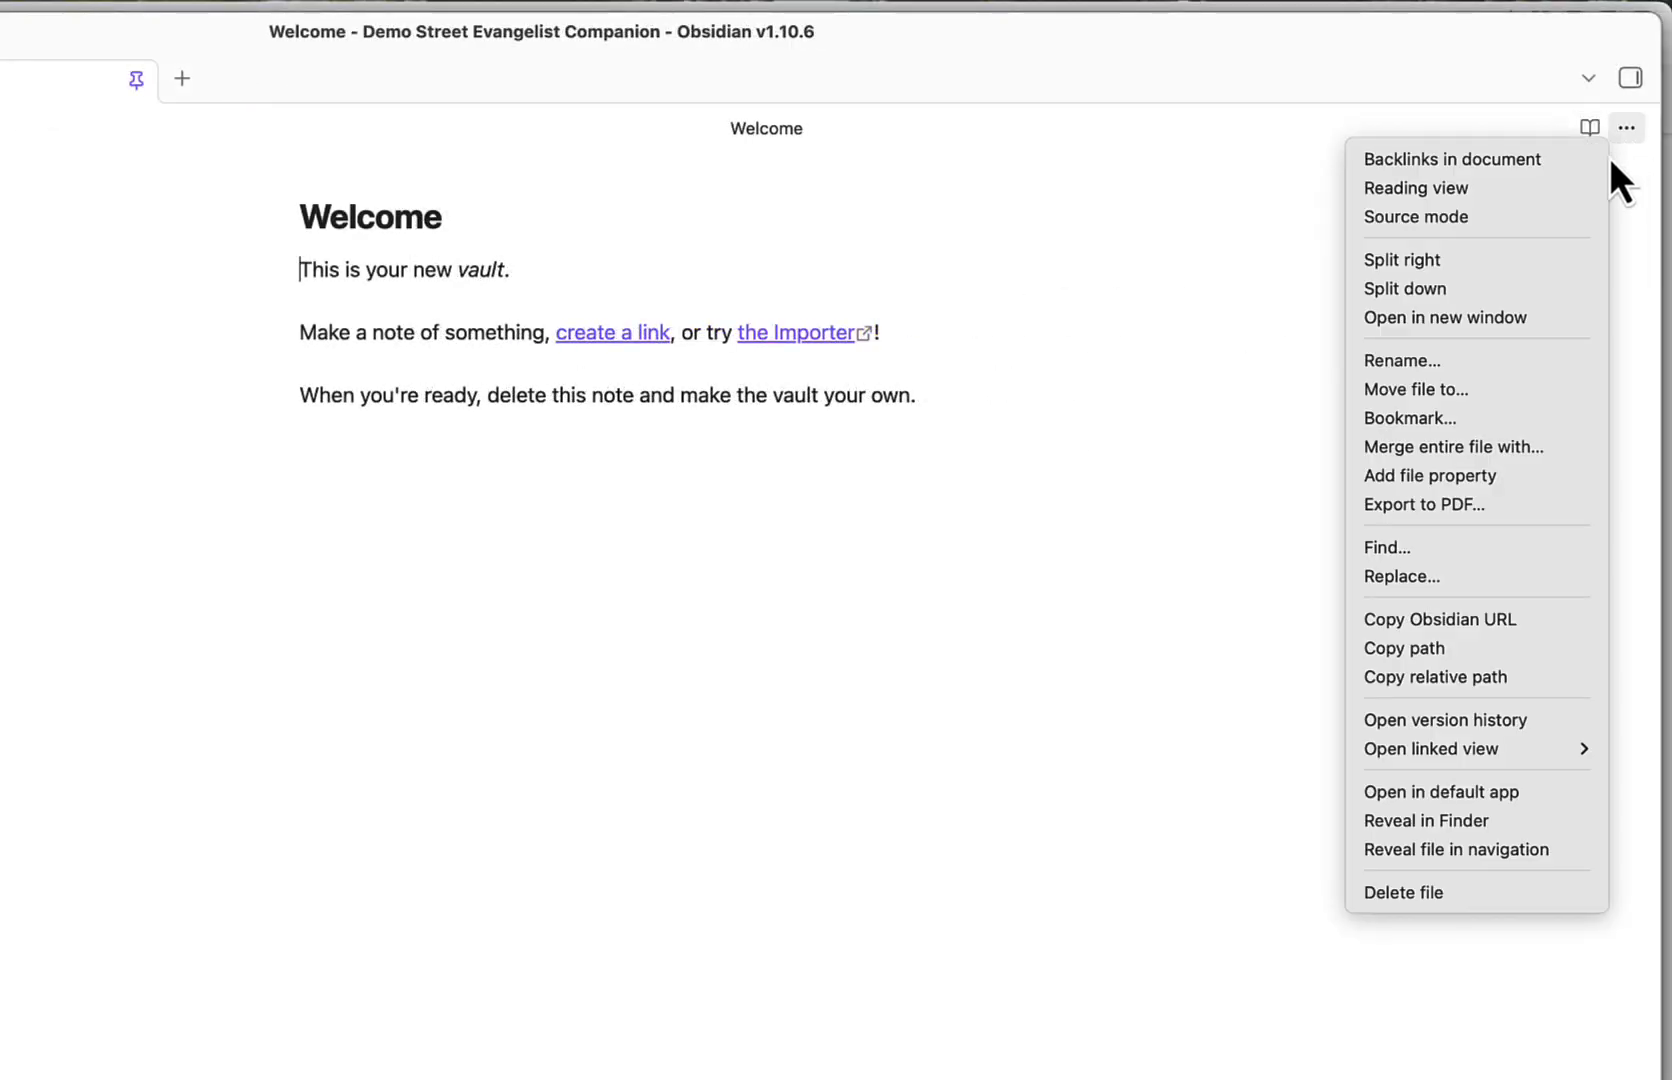
pyautogui.click(1492, 229)
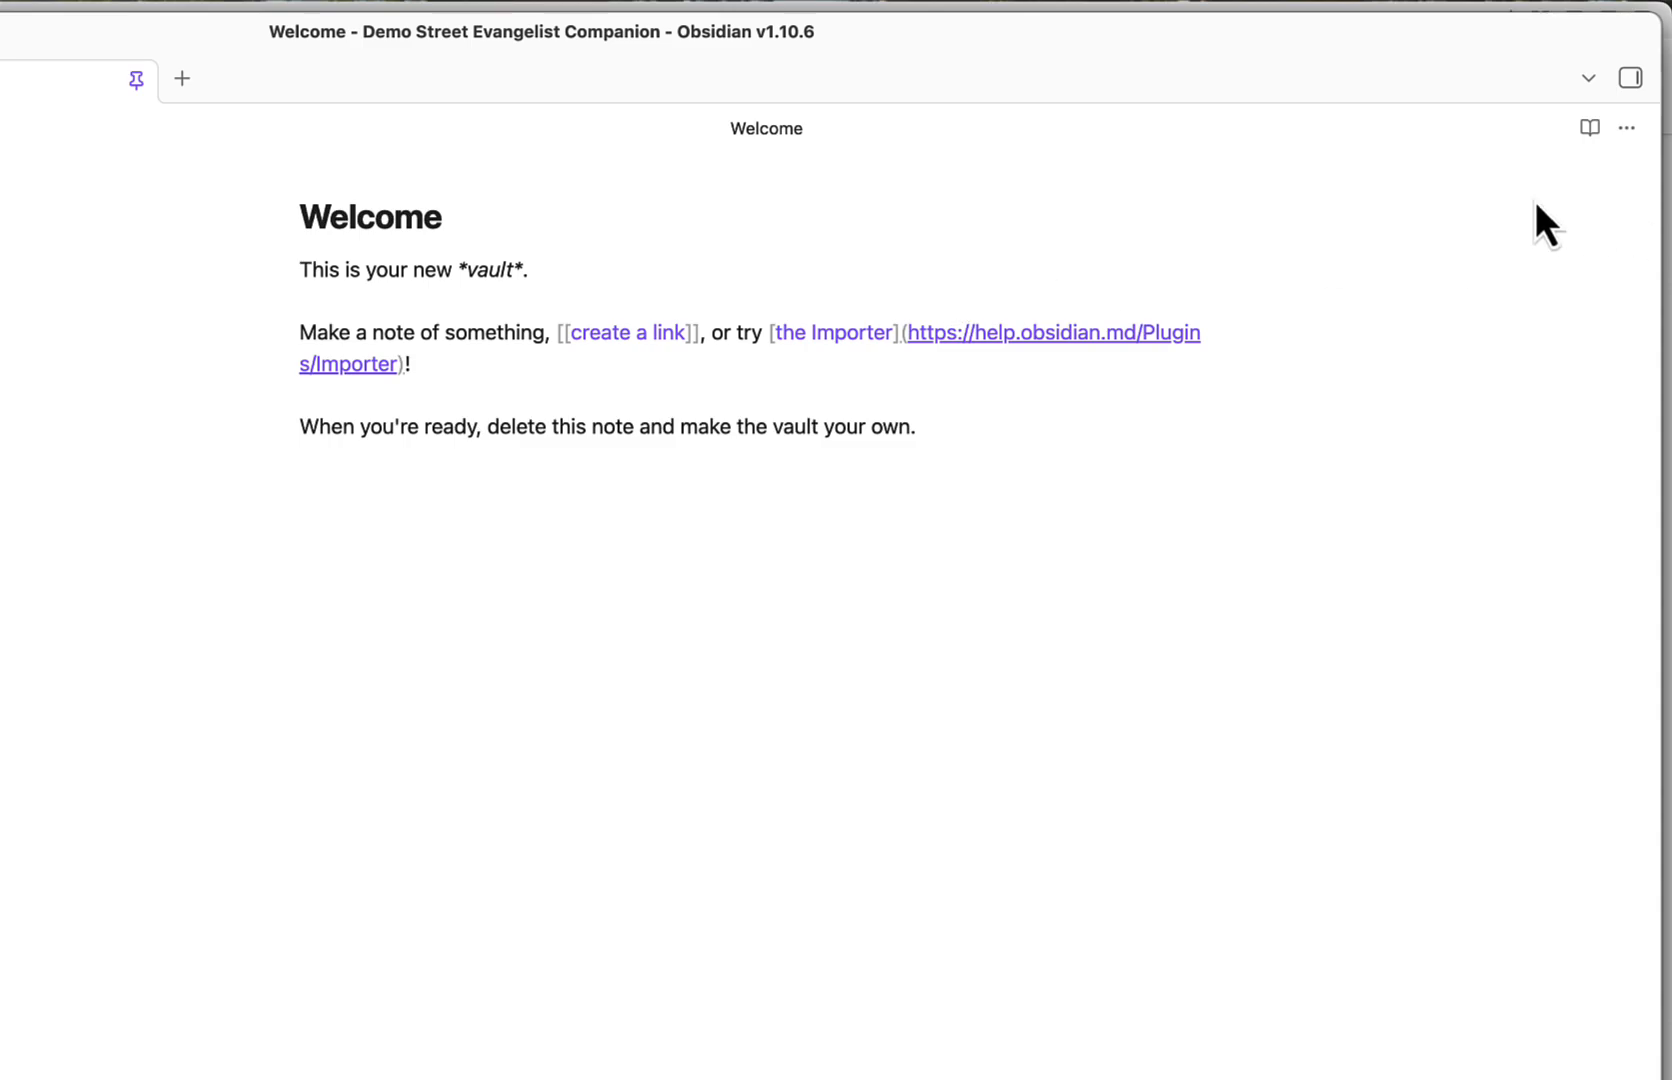
pyautogui.click(1630, 128)
pyautogui.click(684, 647)
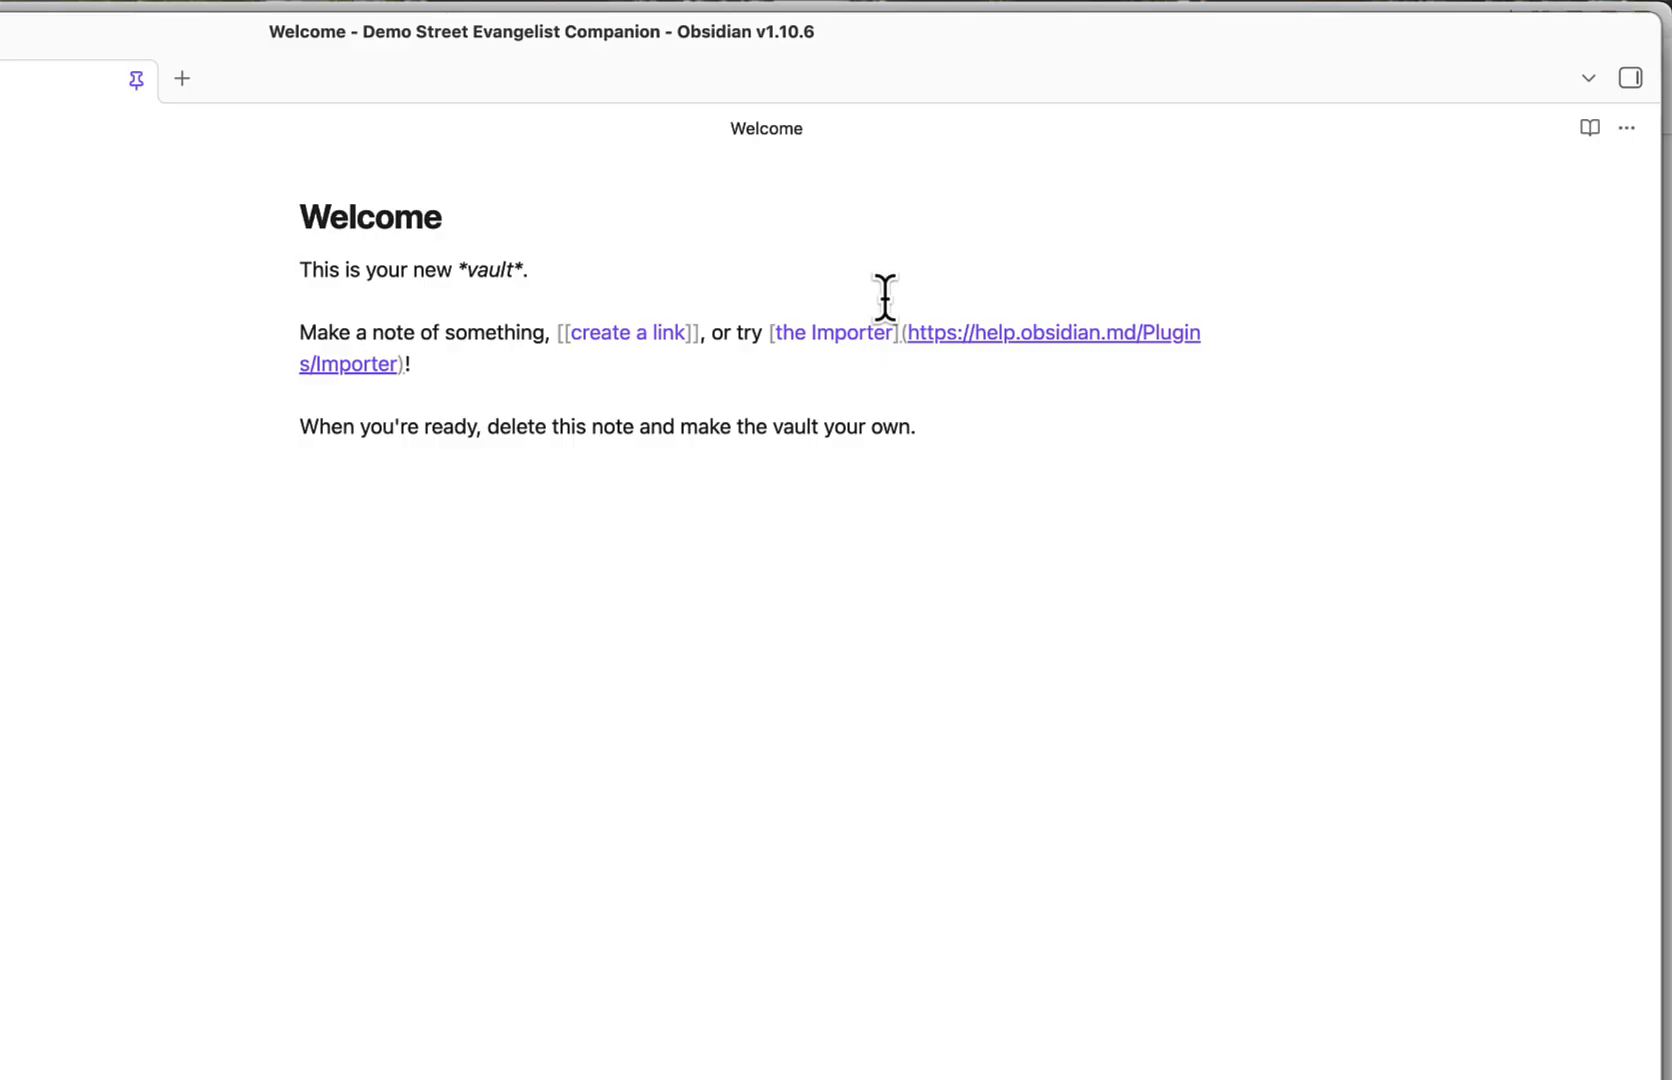
pyautogui.write('#')
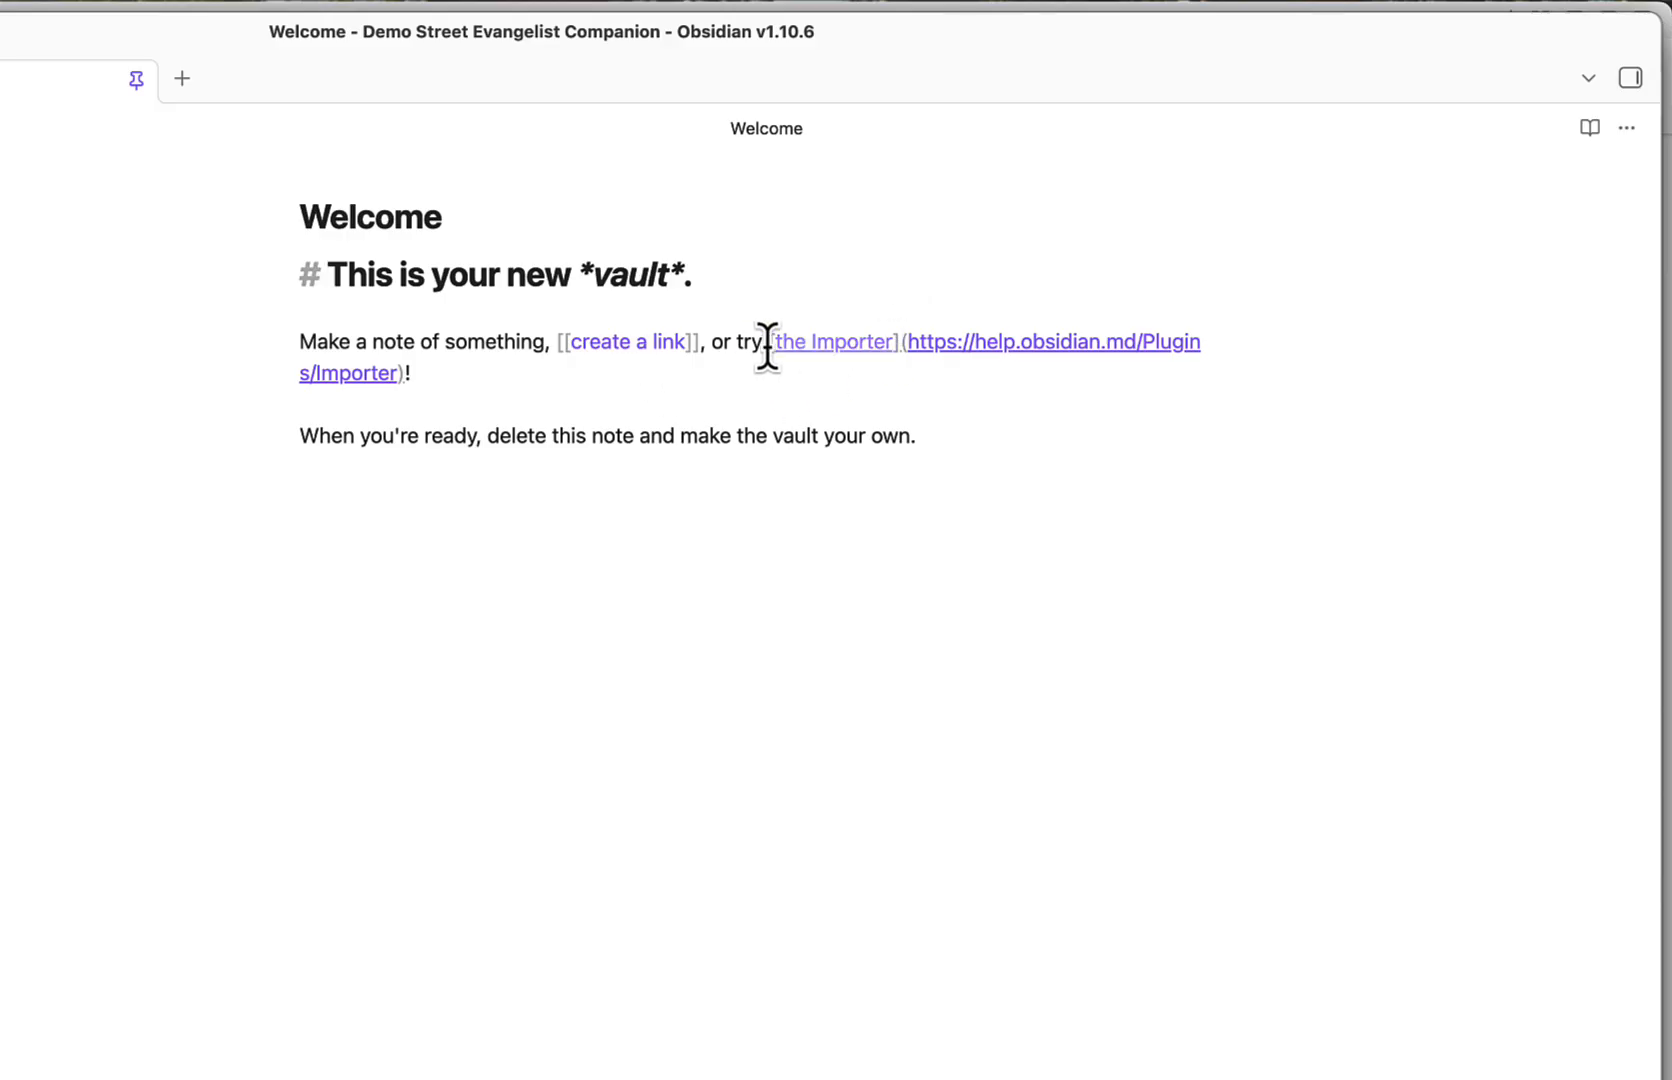
# Add the Markdown heading lines "## Header 2" and "### Header 3" directly below the note's first heading
pyautogui.click(786, 276)
pyautogui.press('Return')
pyautogui.write('## ')
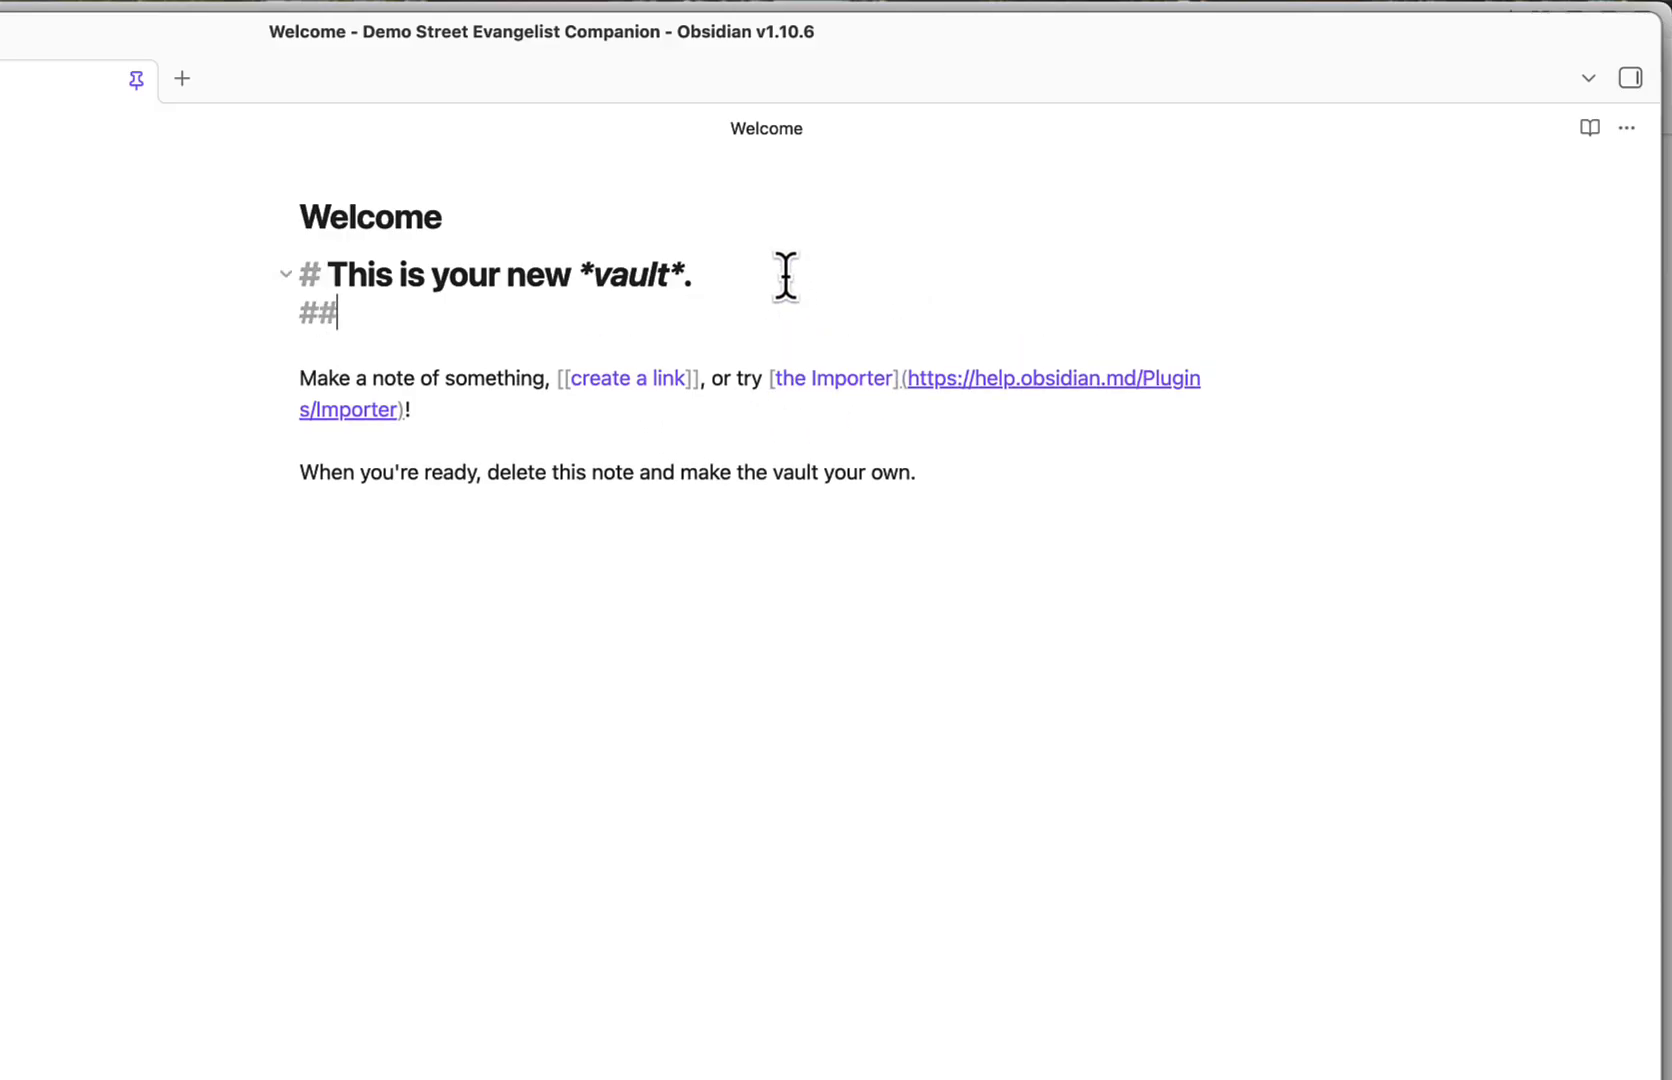
pyautogui.write('Header 2')
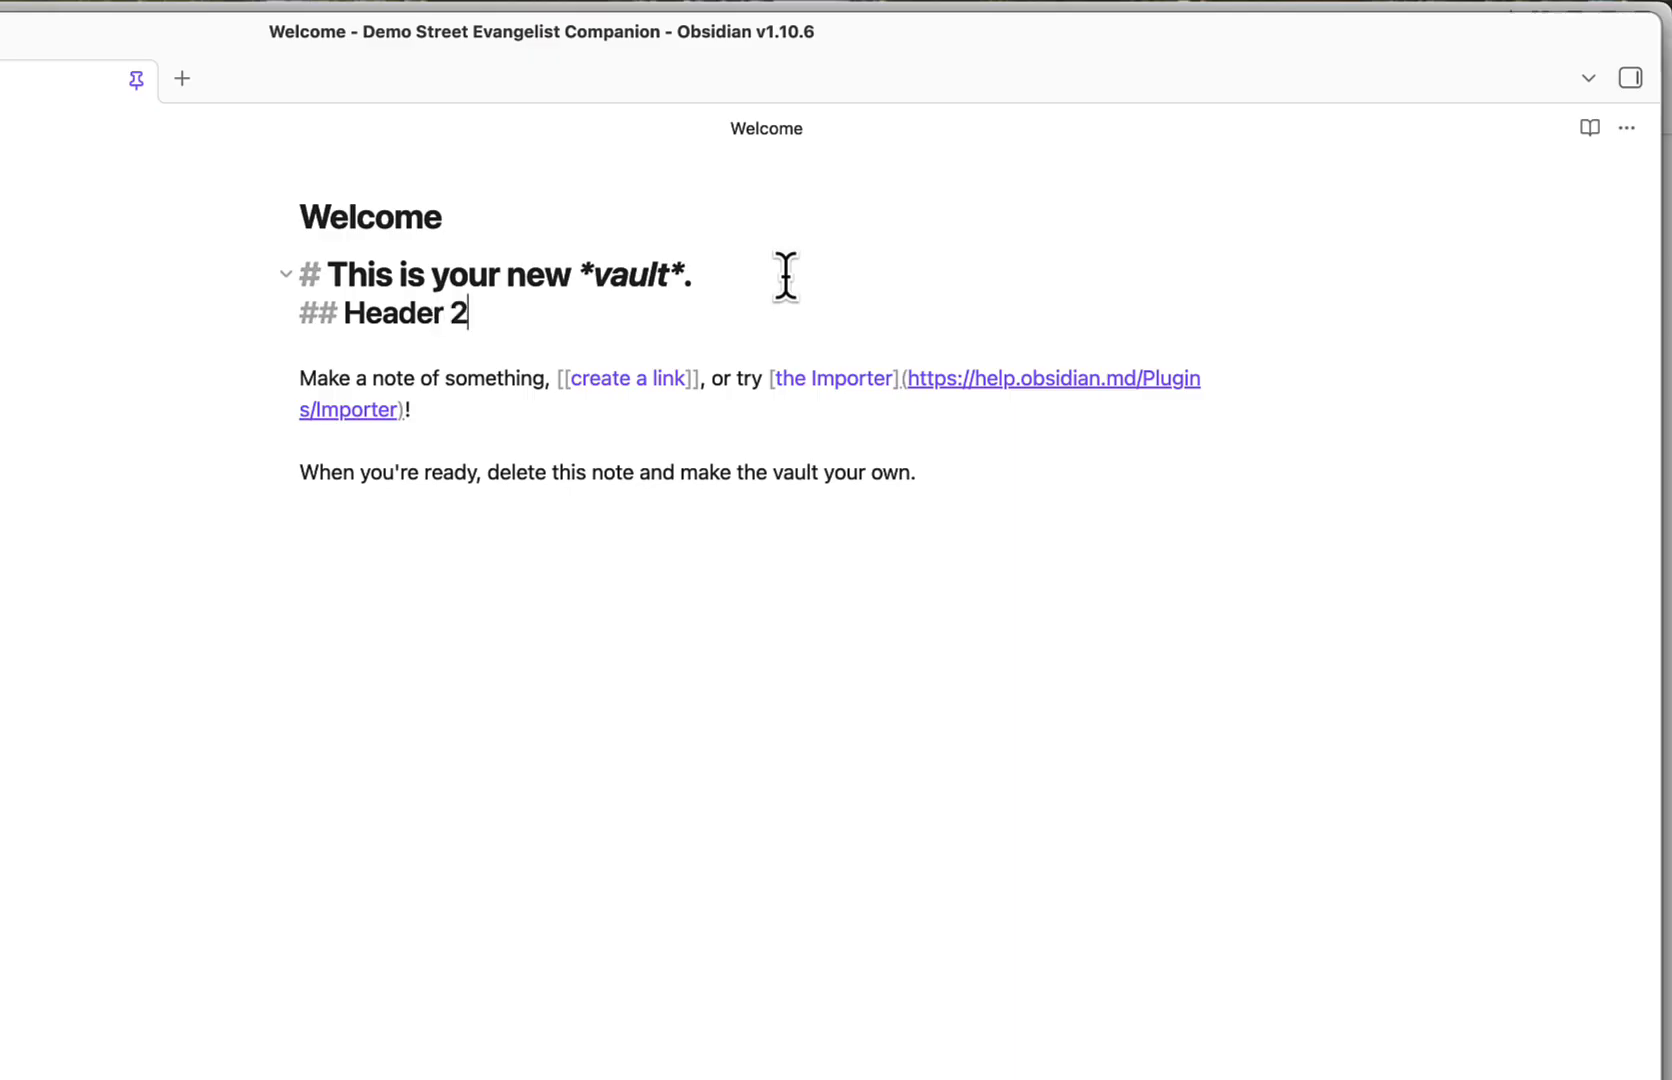
pyautogui.press('Return')
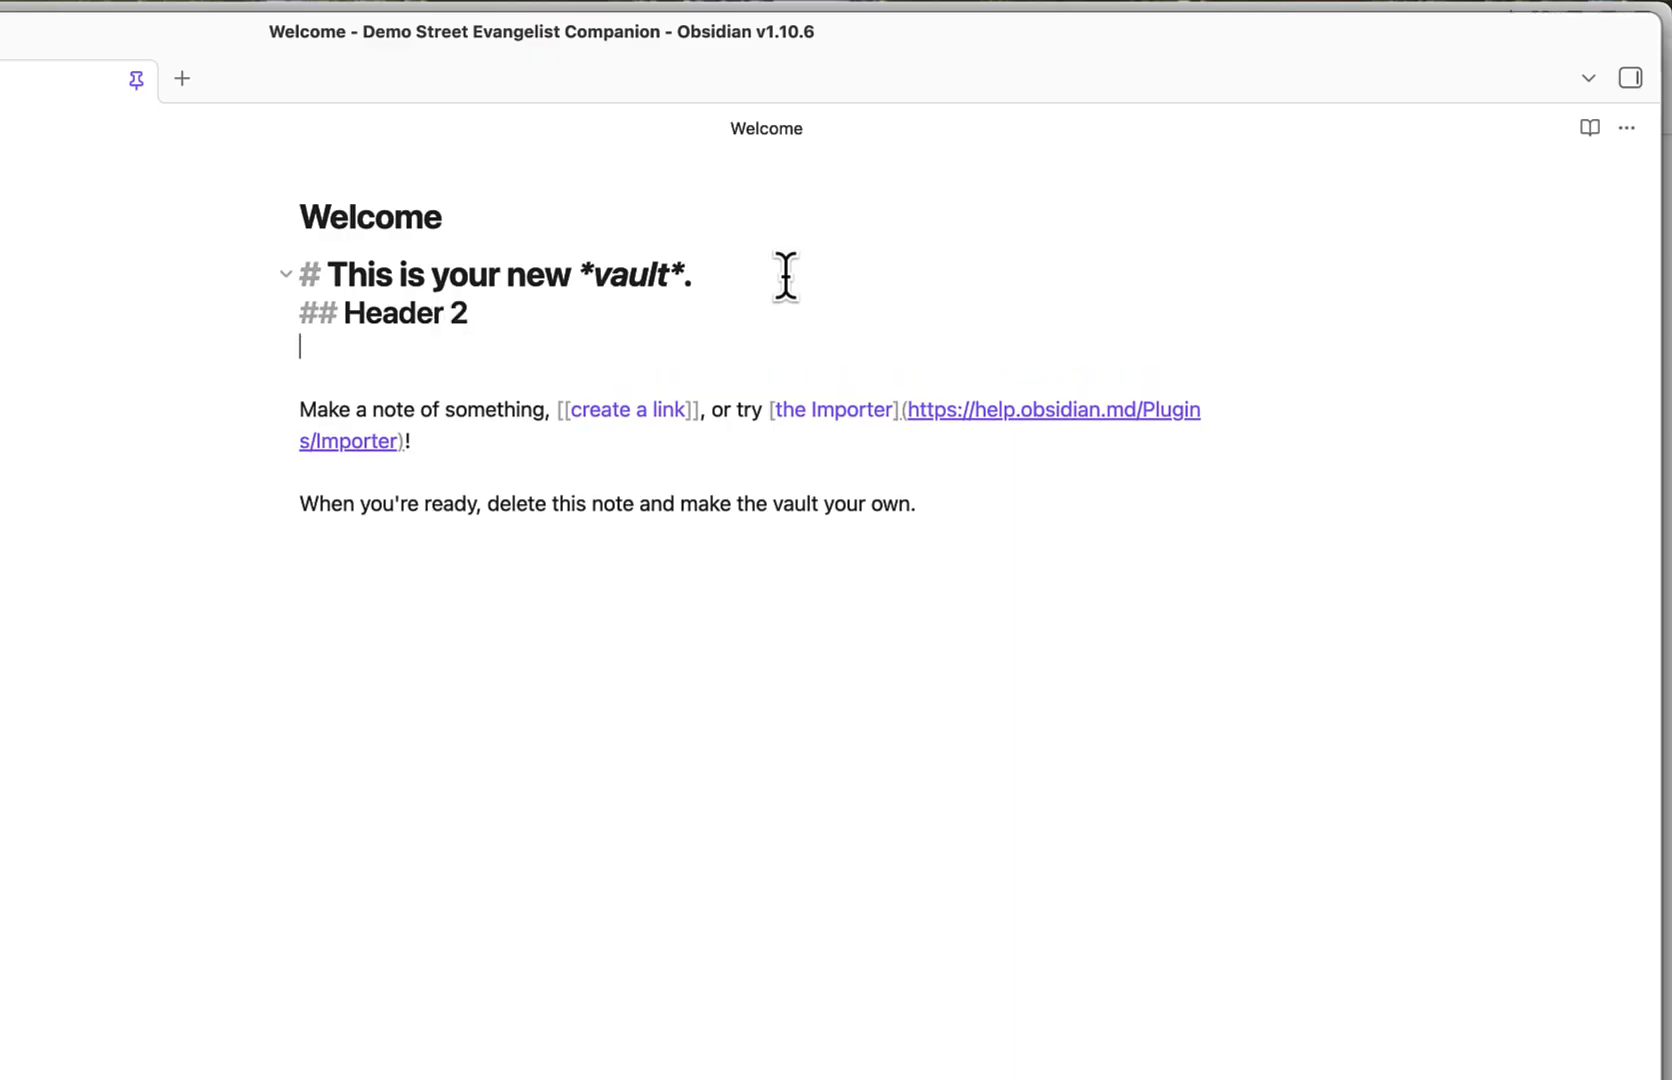
pyautogui.write('###')
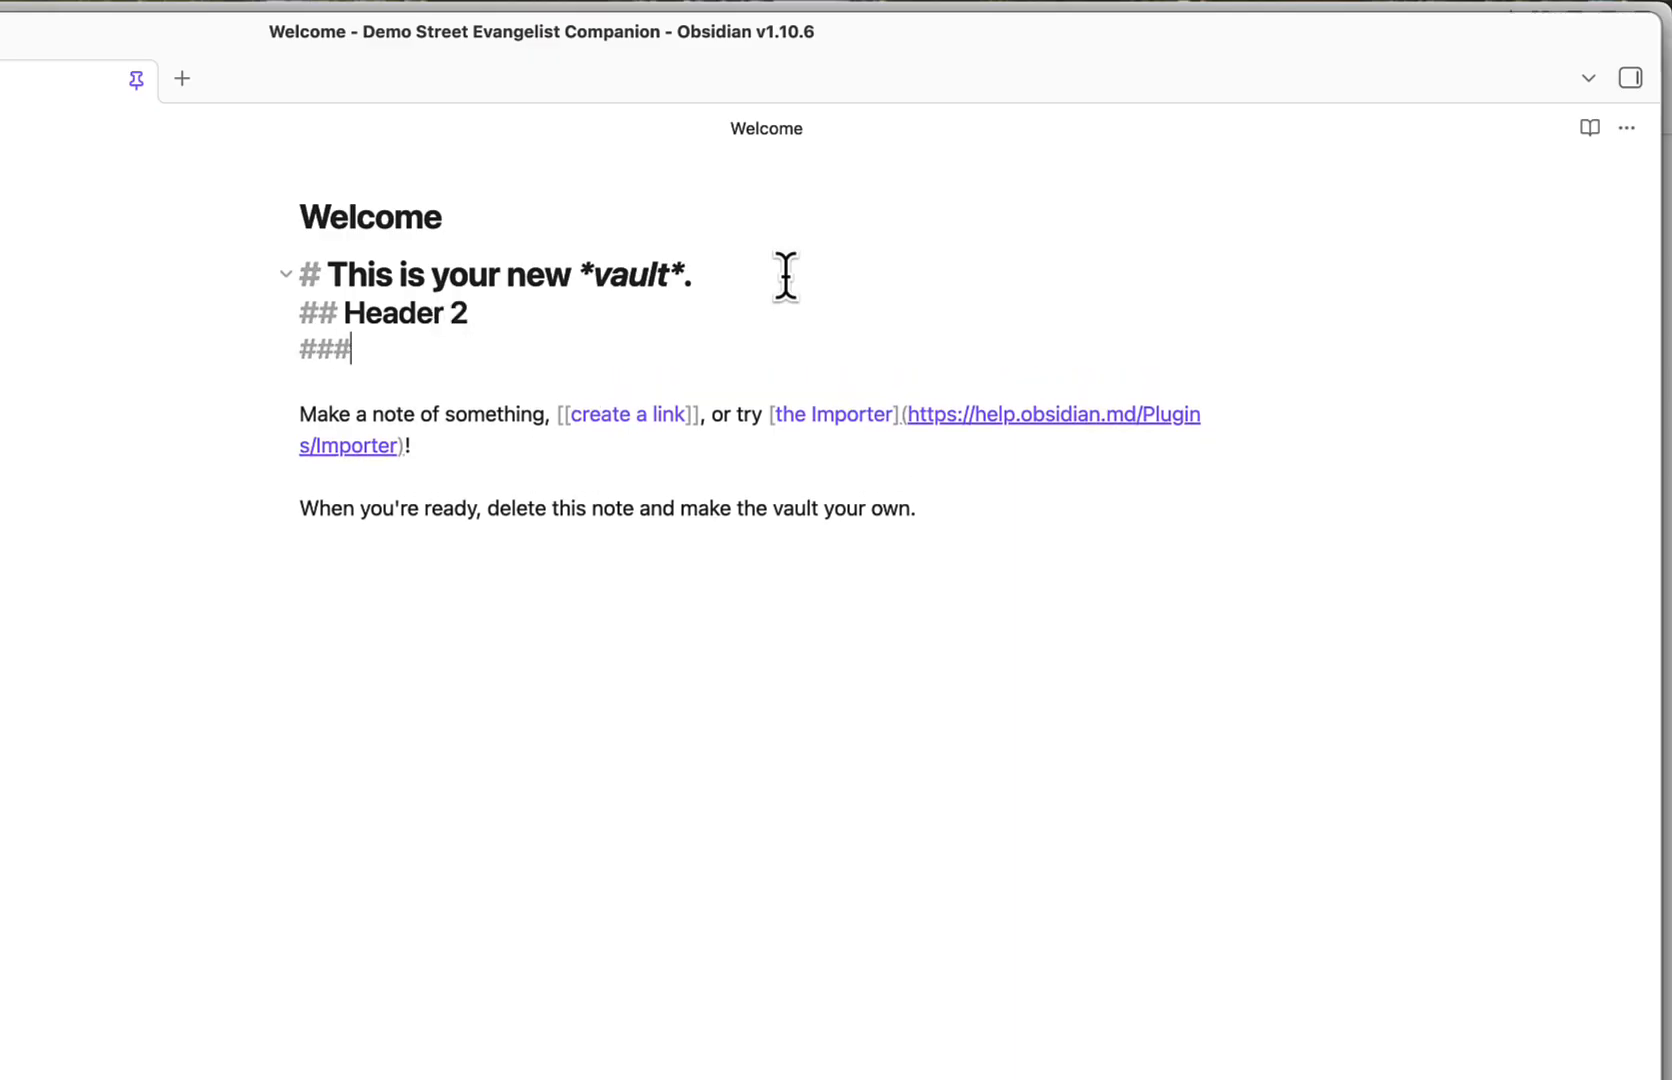
pyautogui.write(' Header 3')
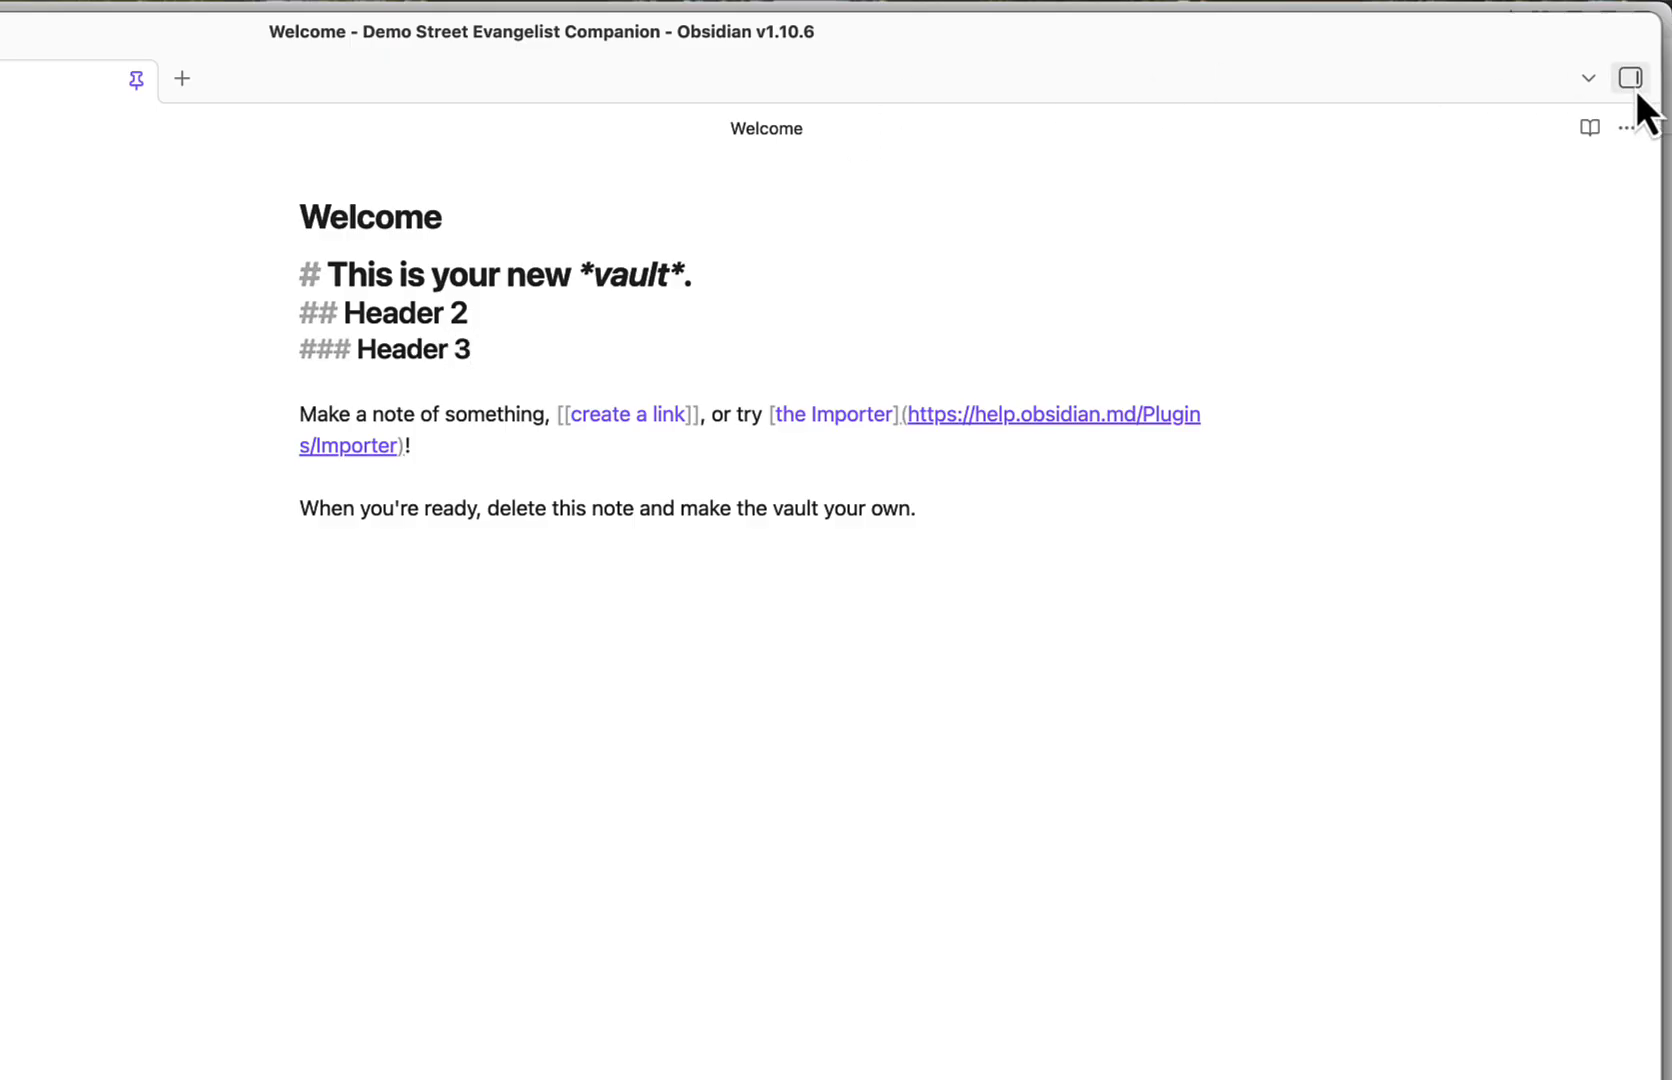
# Turn off source mode, check the headings in reading view, and return the Welcome note to editing view
pyautogui.click(1627, 129)
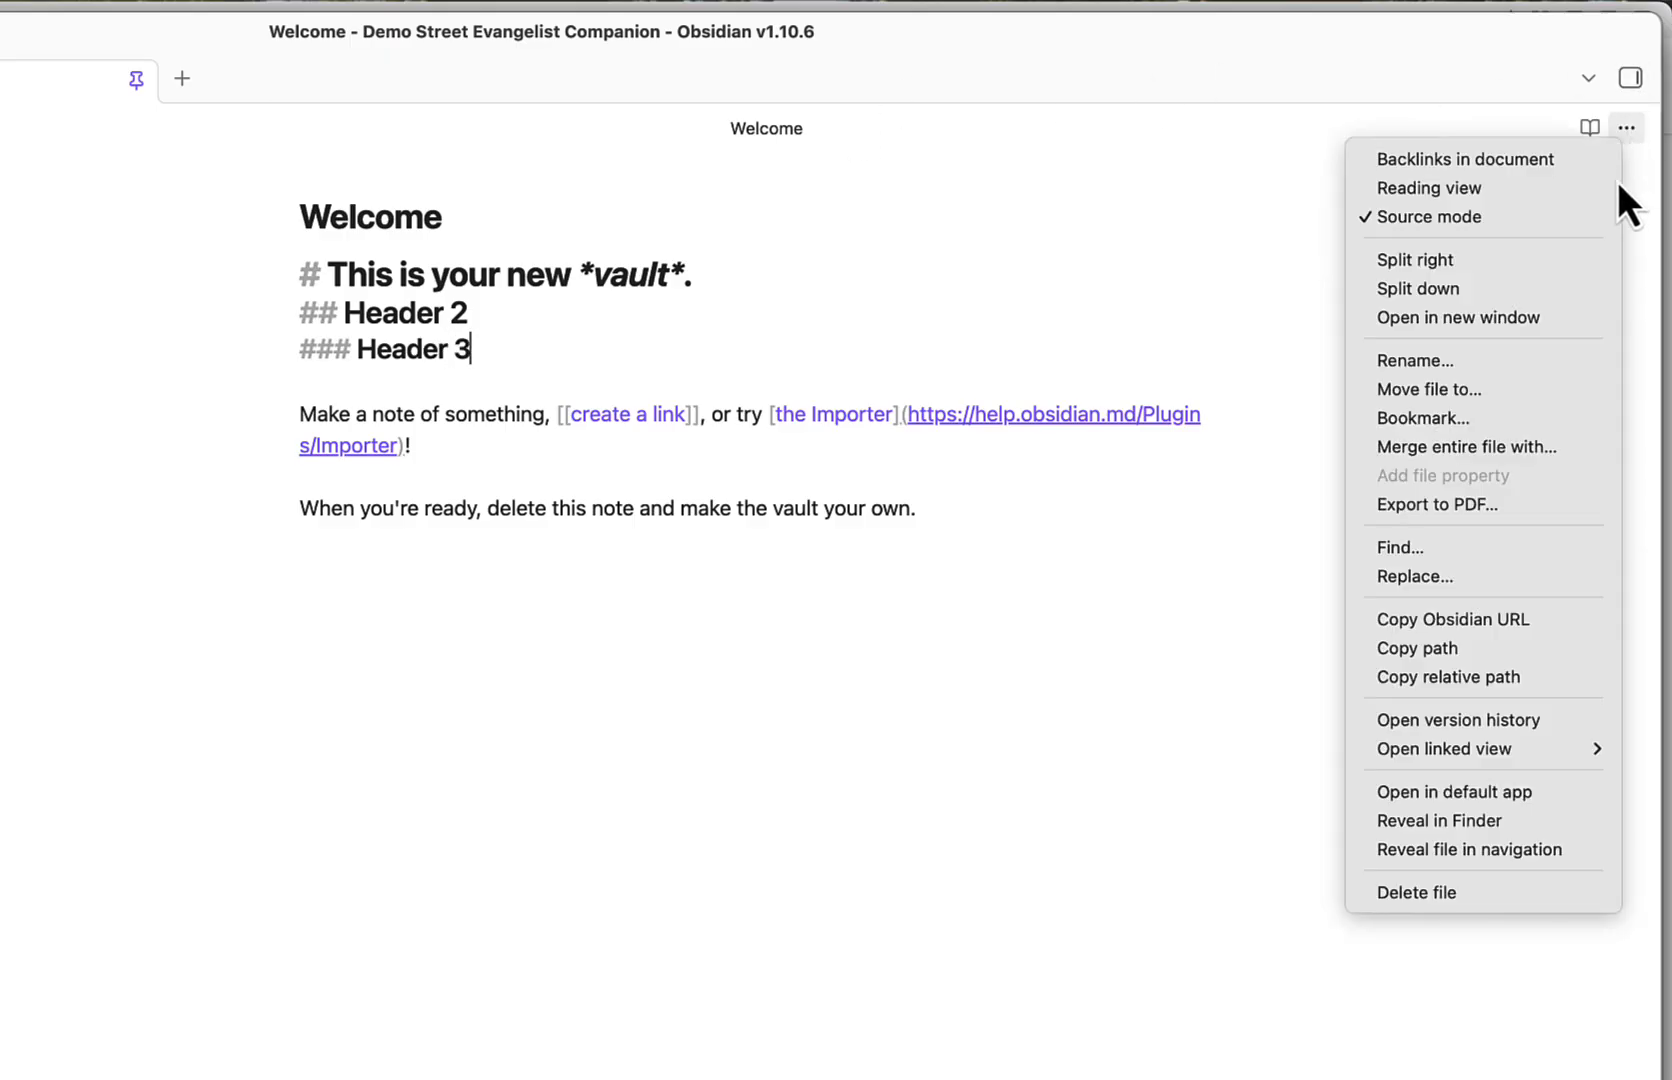
pyautogui.click(1463, 216)
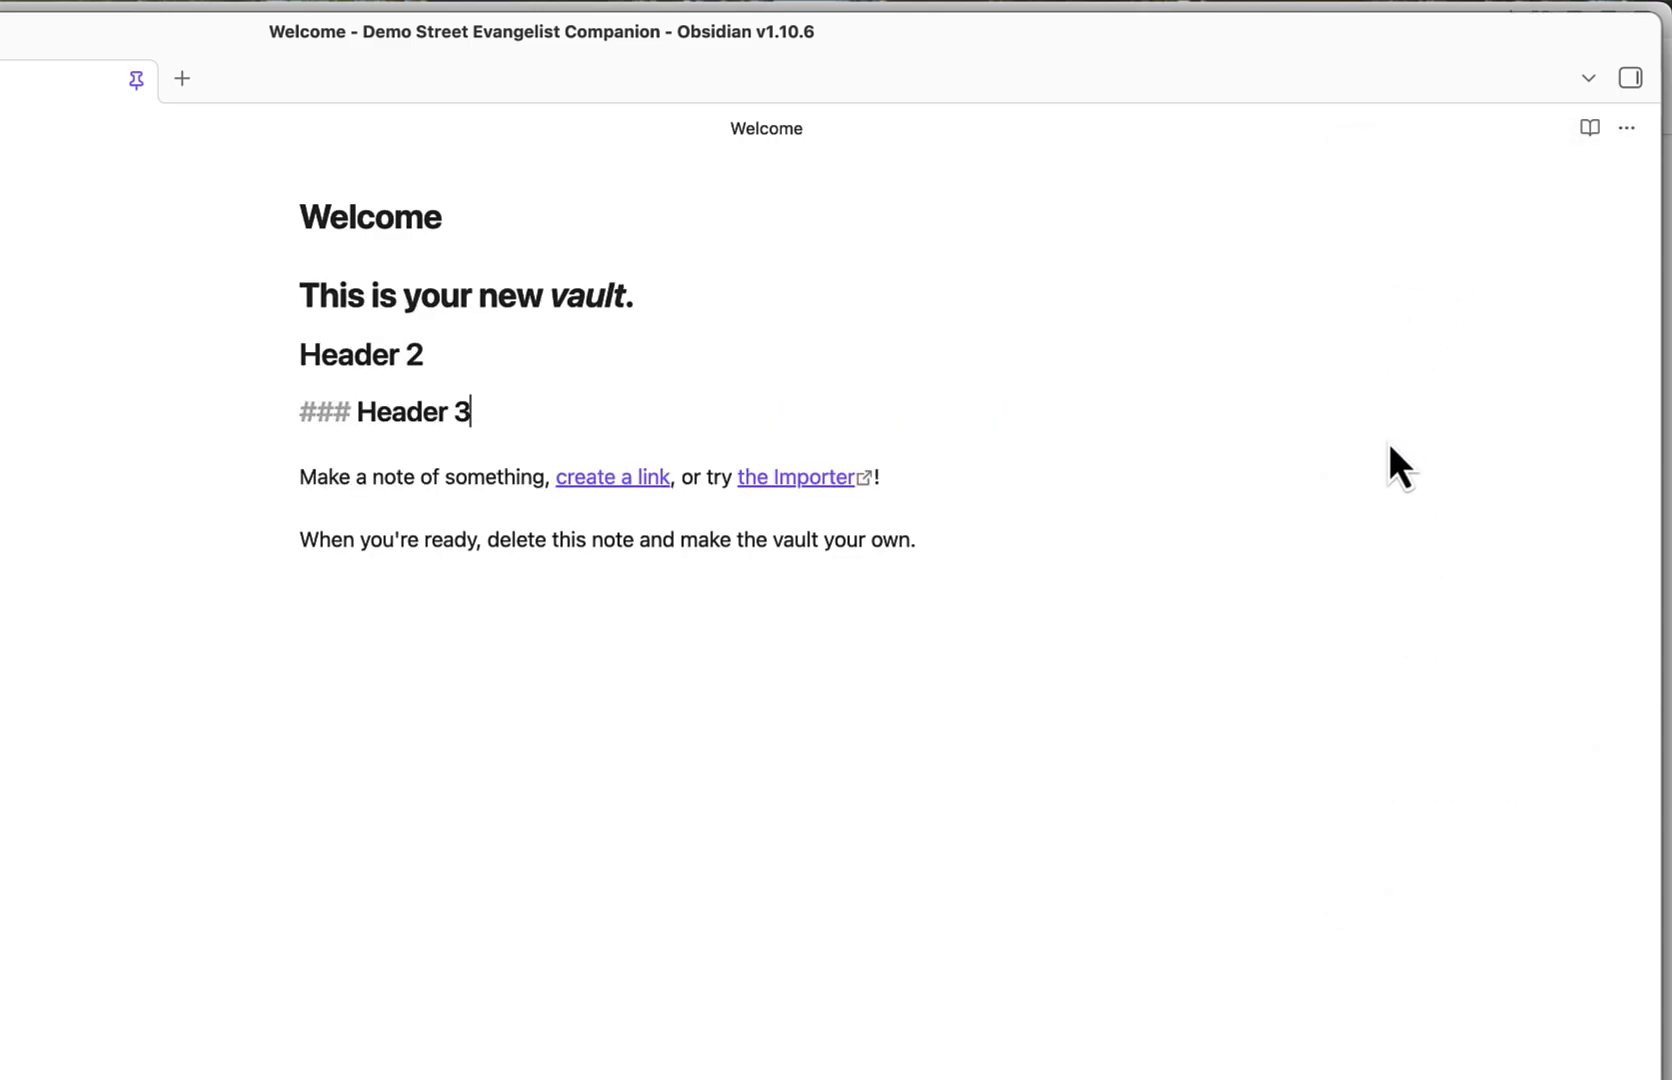
pyautogui.click(572, 445)
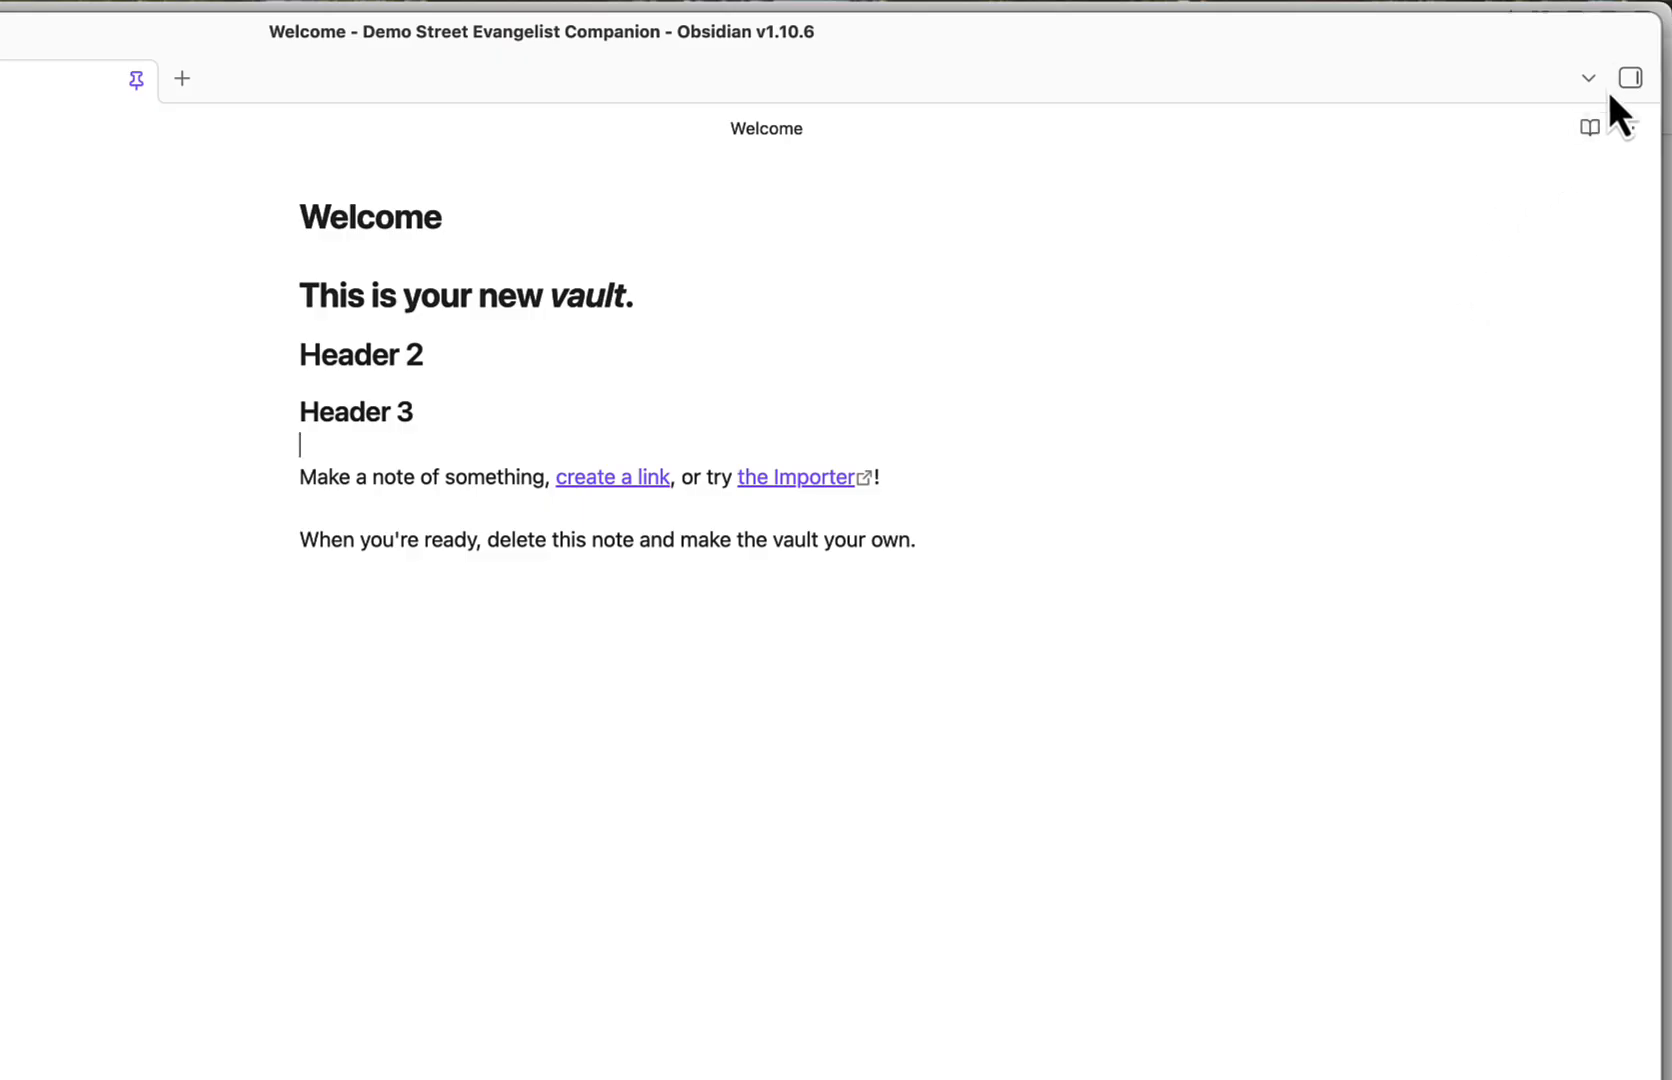
pyautogui.click(1591, 128)
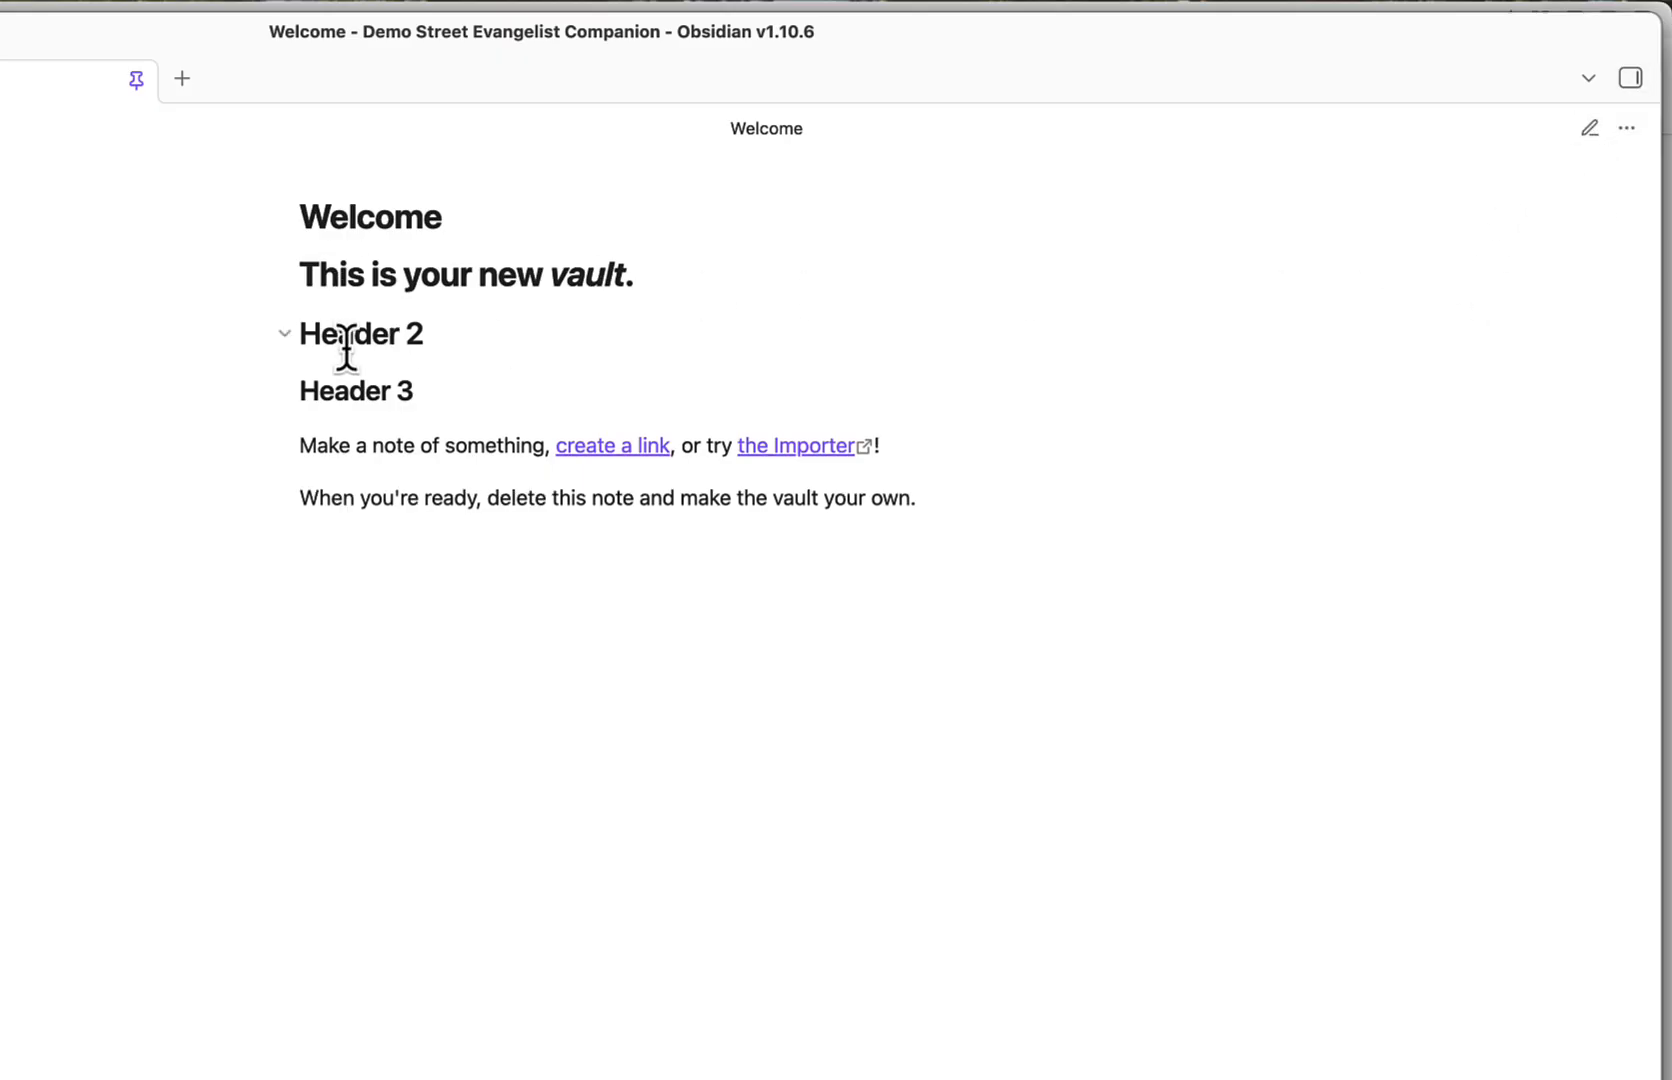
pyautogui.click(1590, 128)
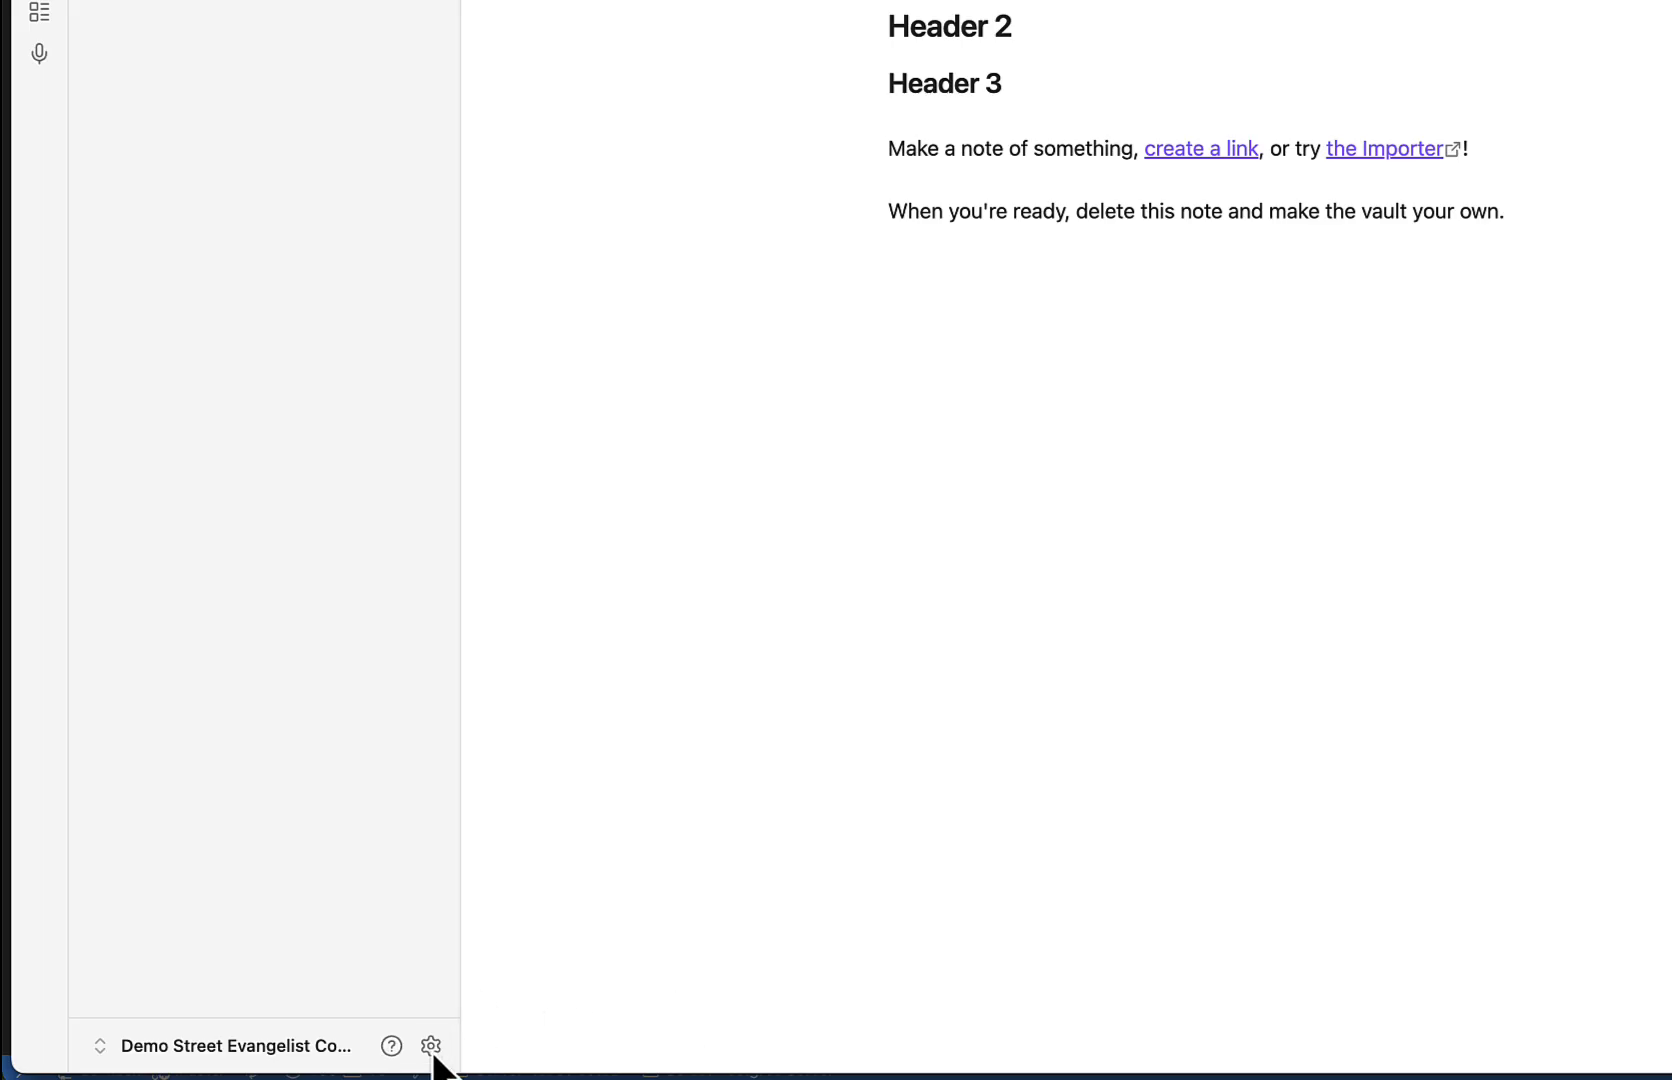
# Turn on community plugins in the vault settings and open the community plugin browser
pyautogui.click(431, 1046)
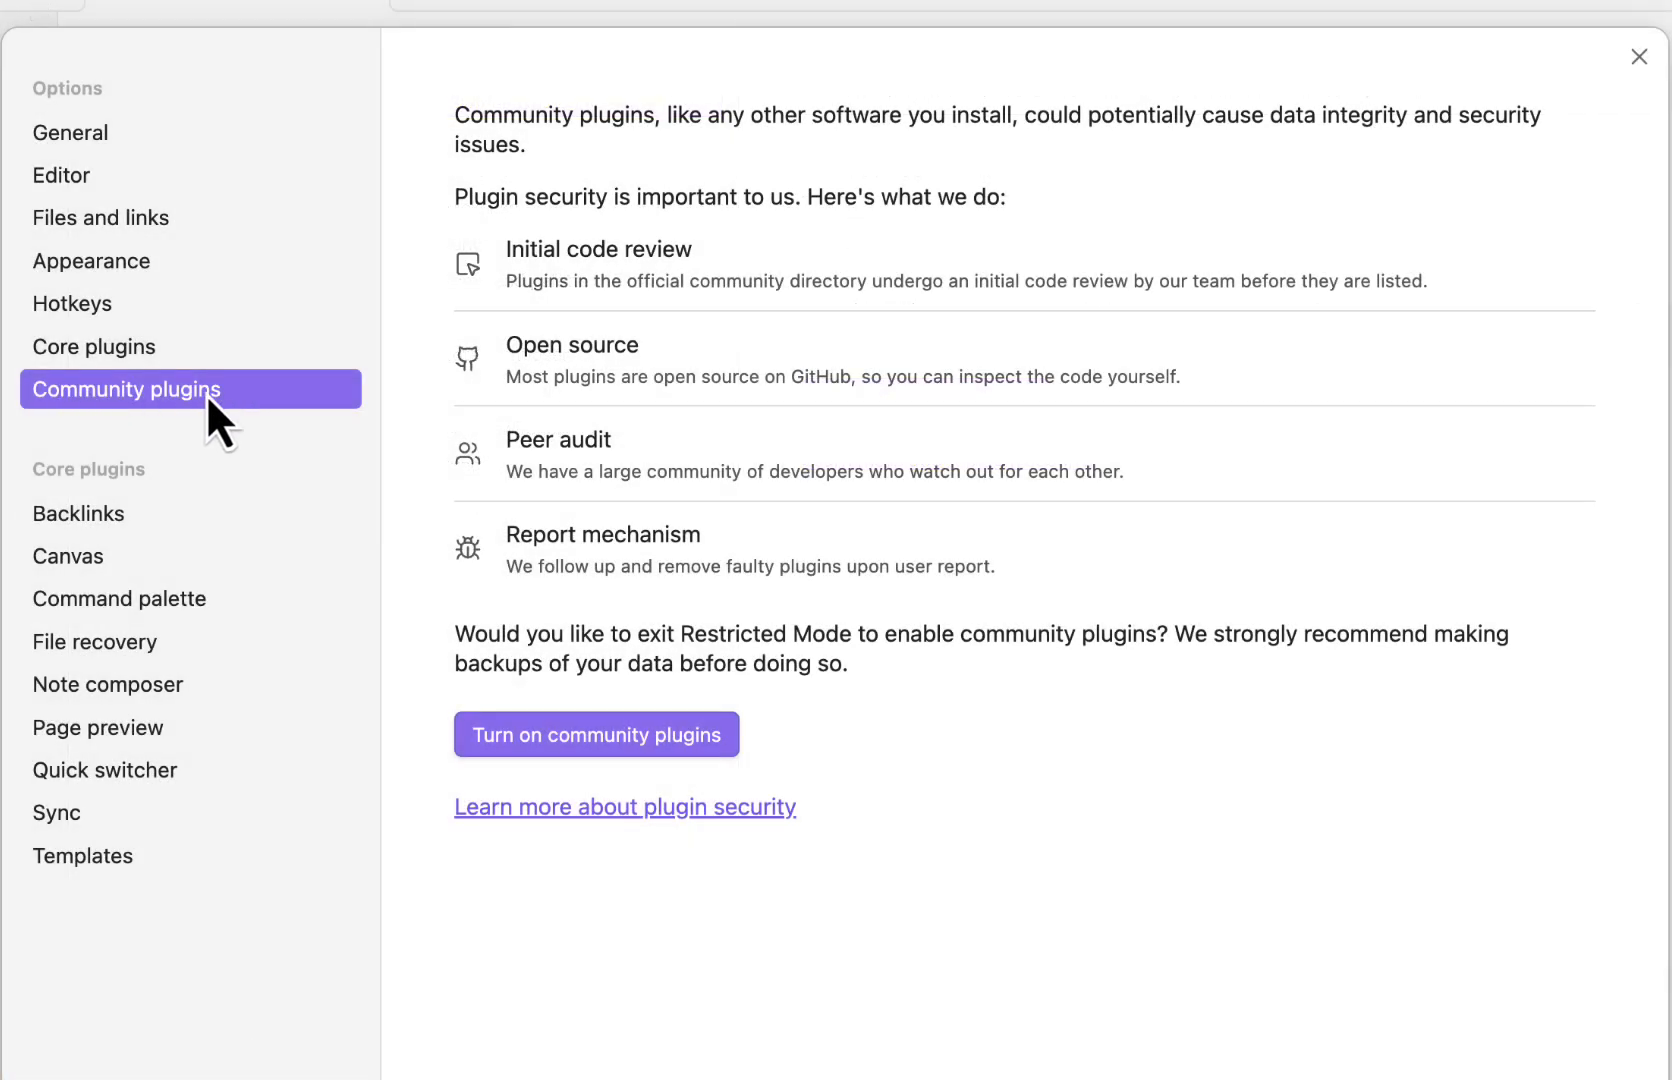
pyautogui.click(617, 735)
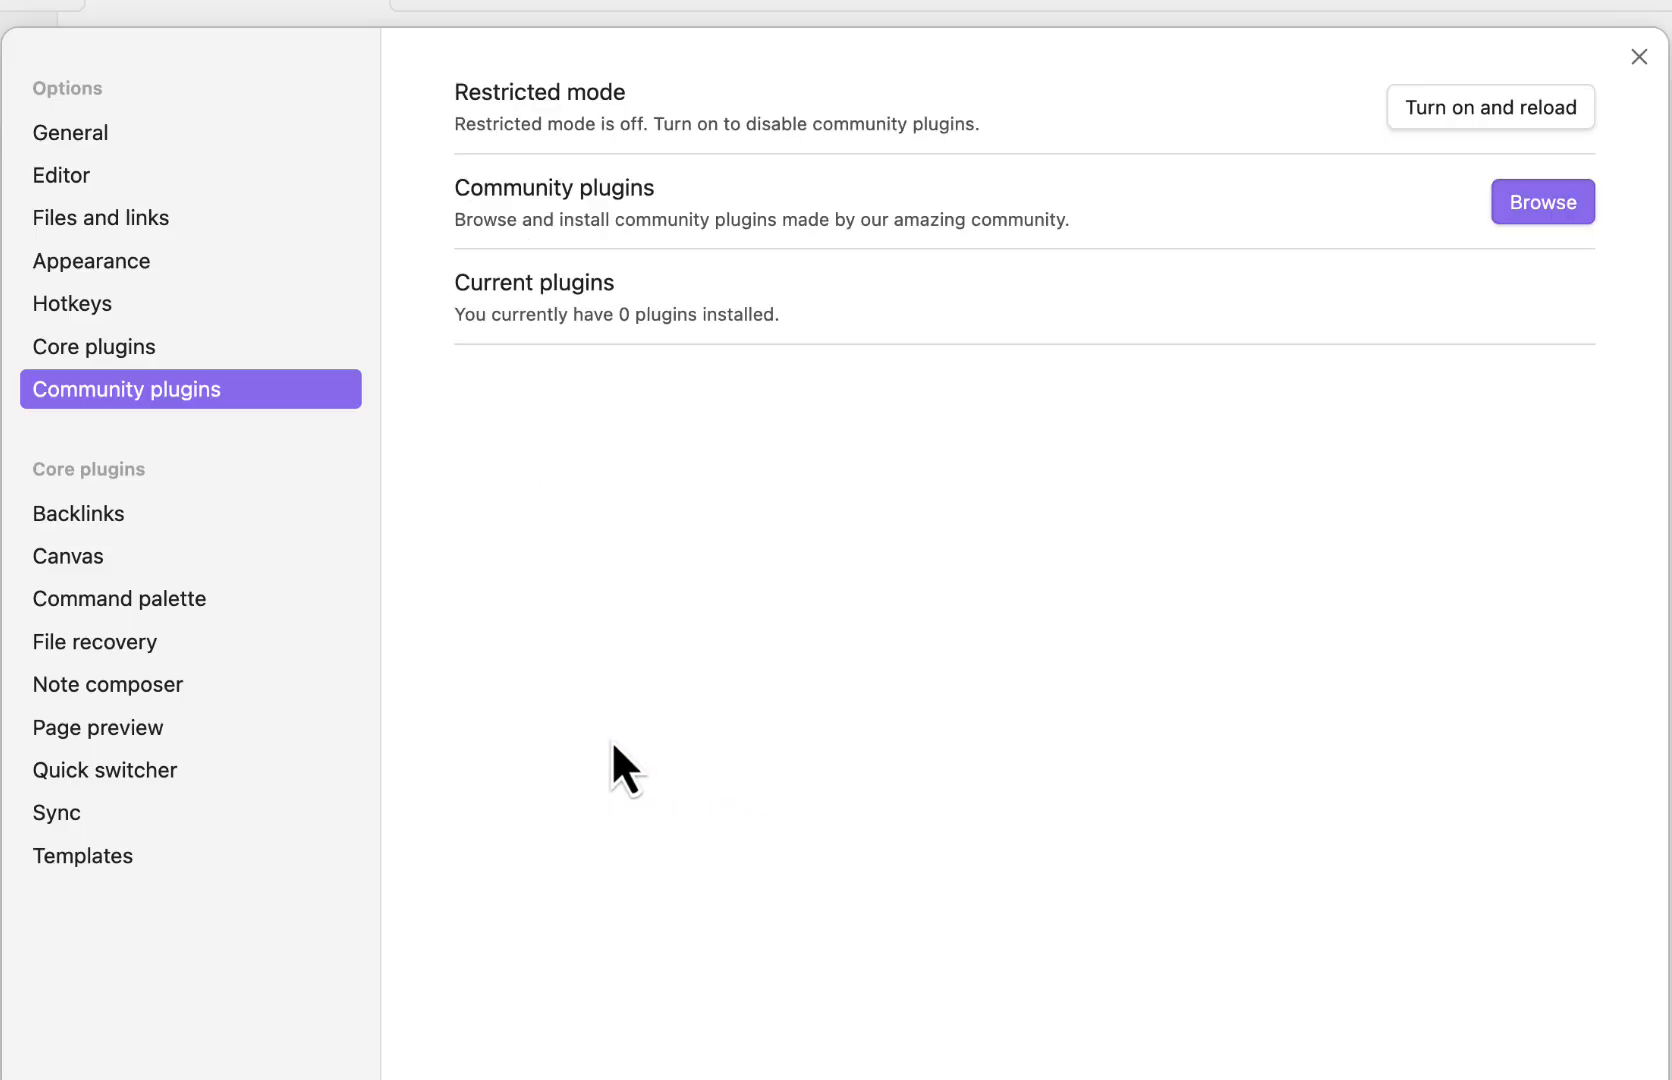
pyautogui.click(1543, 204)
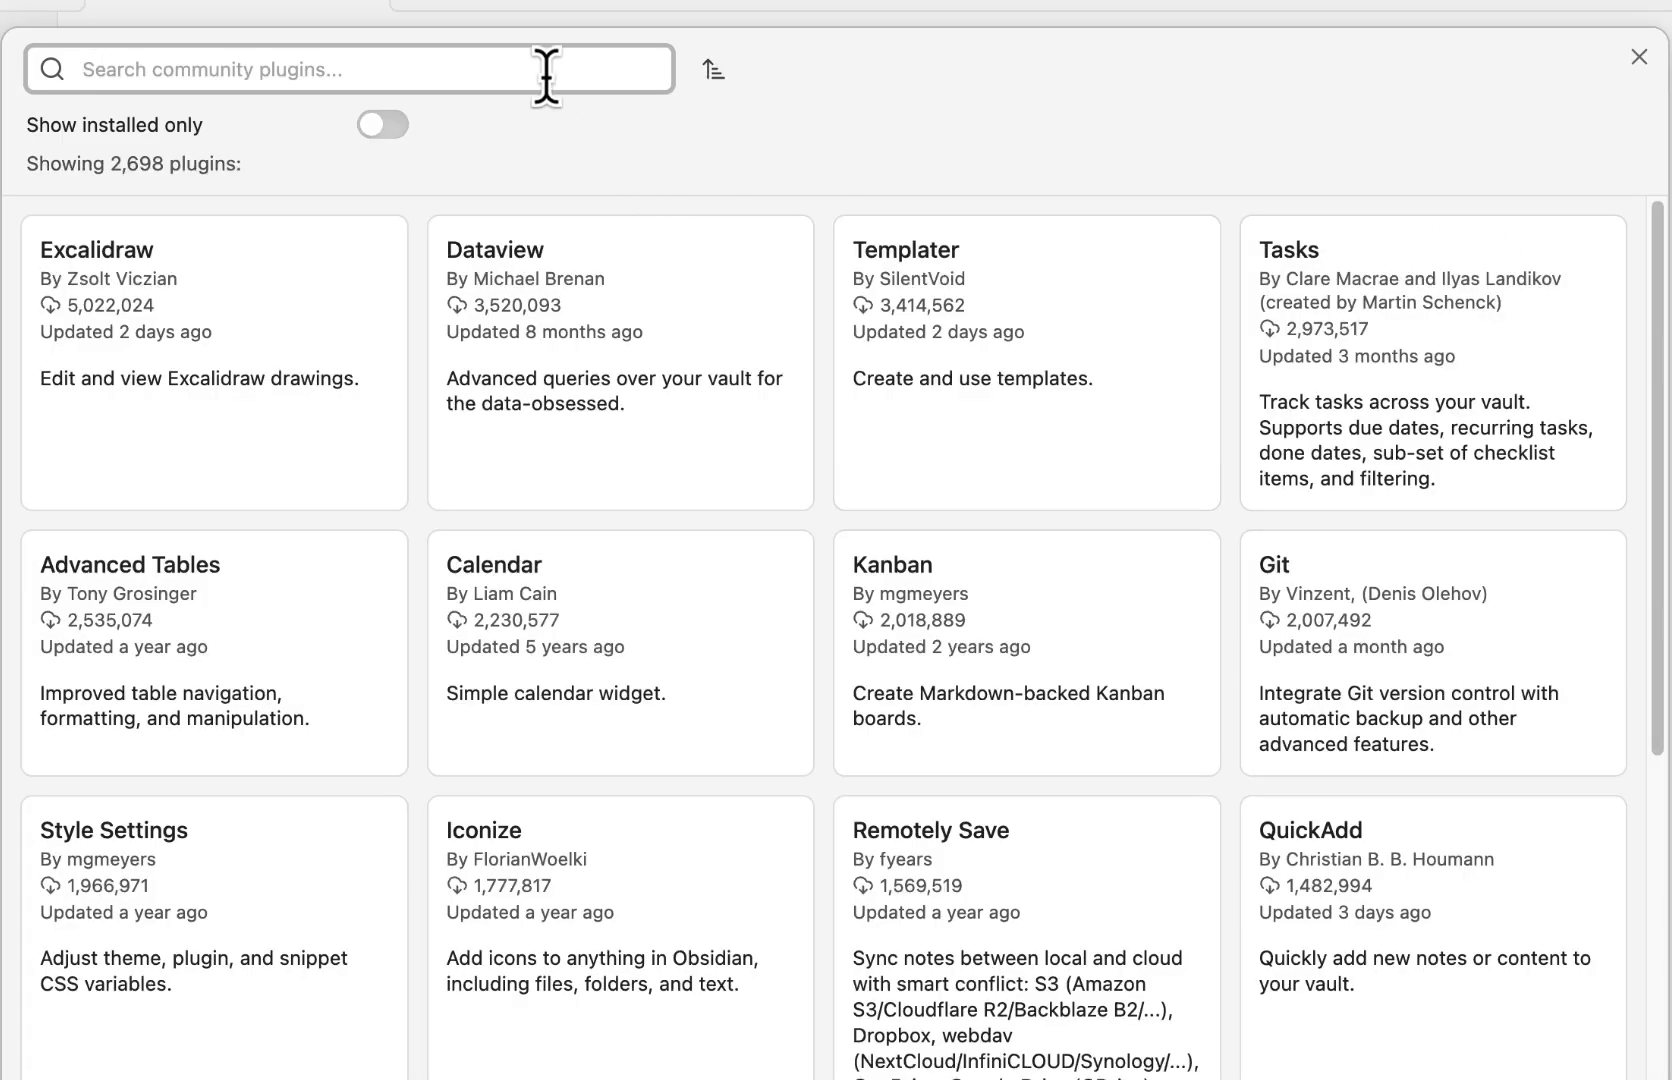
# Search the community plugins for "tool", install and enable Editing Toolbar, and return to the note
pyautogui.write('tool')
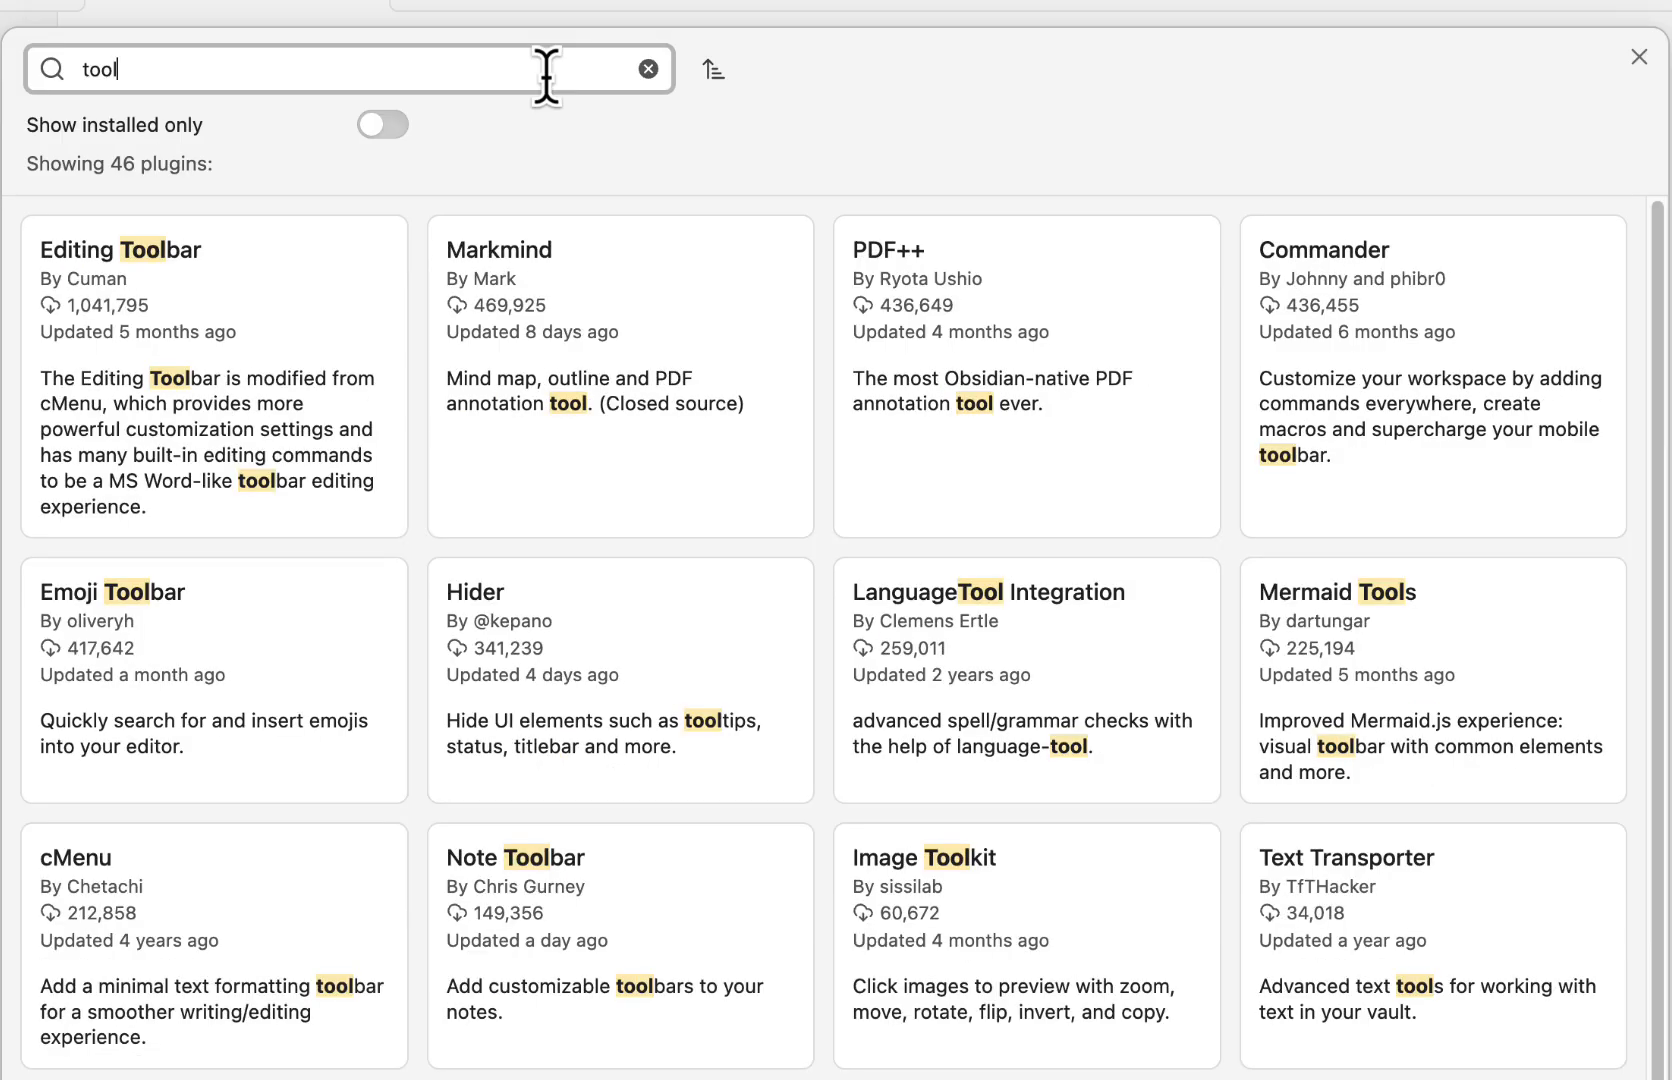
pyautogui.click(155, 340)
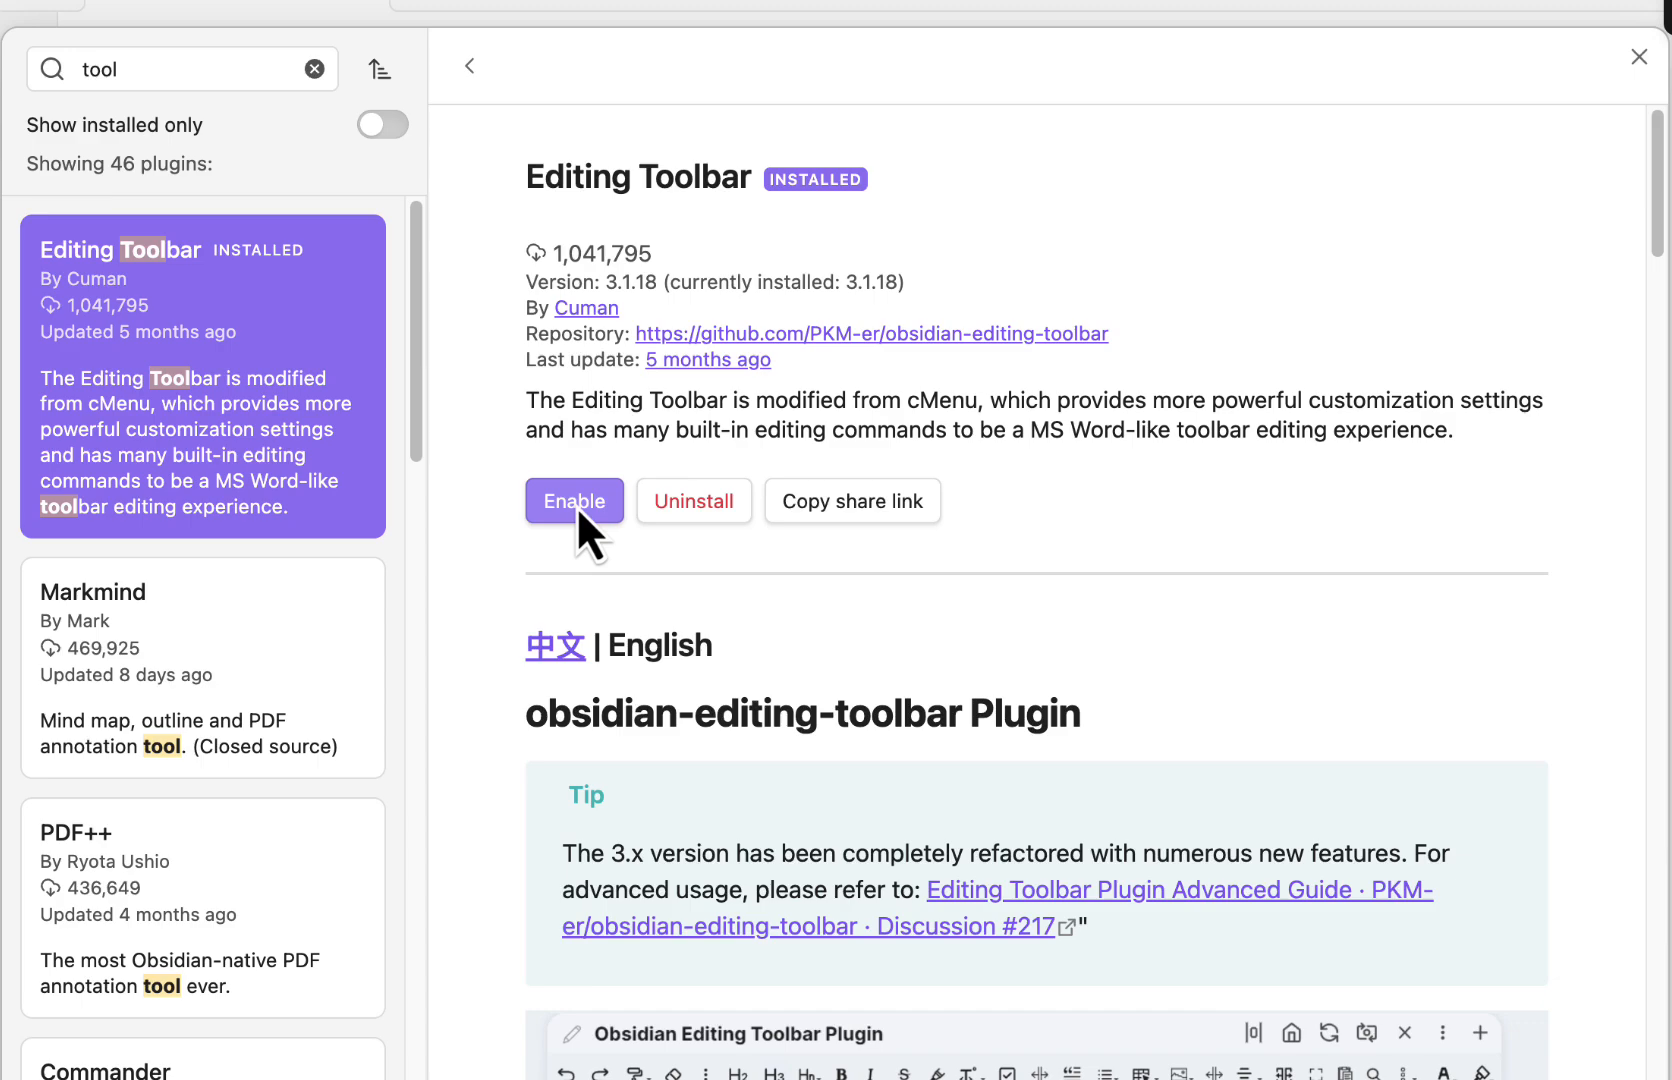
pyautogui.click(576, 503)
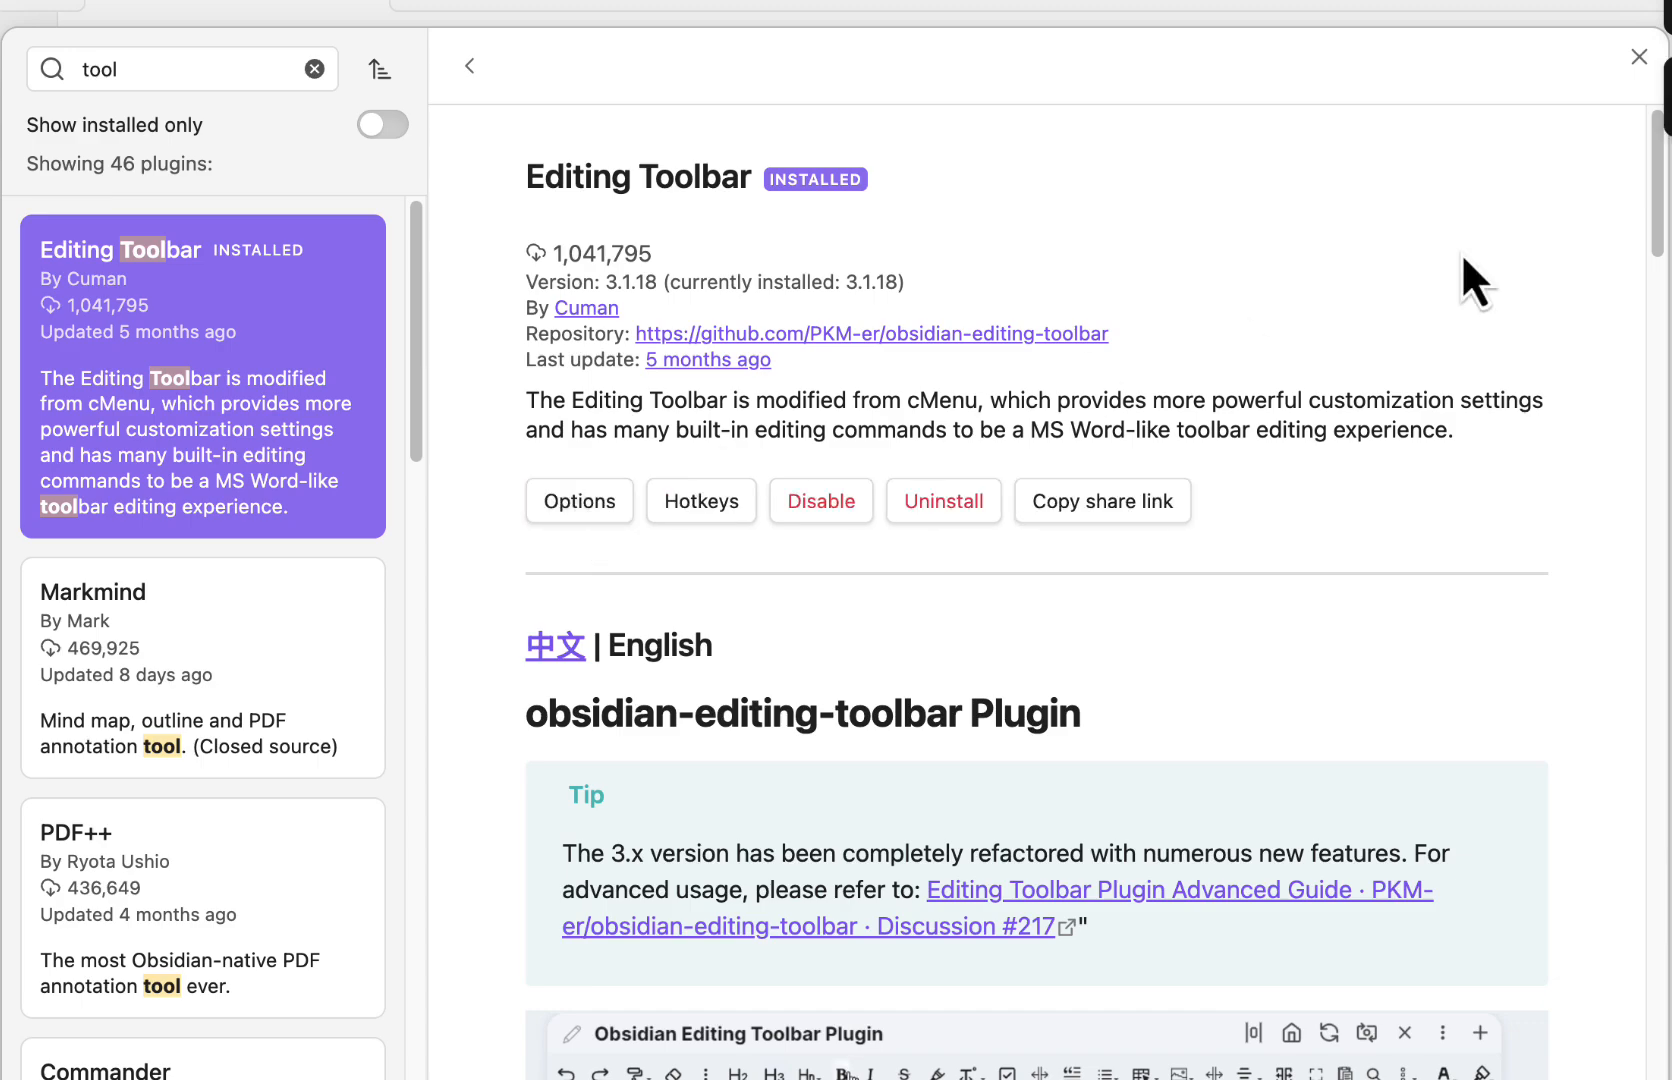
pyautogui.press('Escape')
pyautogui.press('Escape')
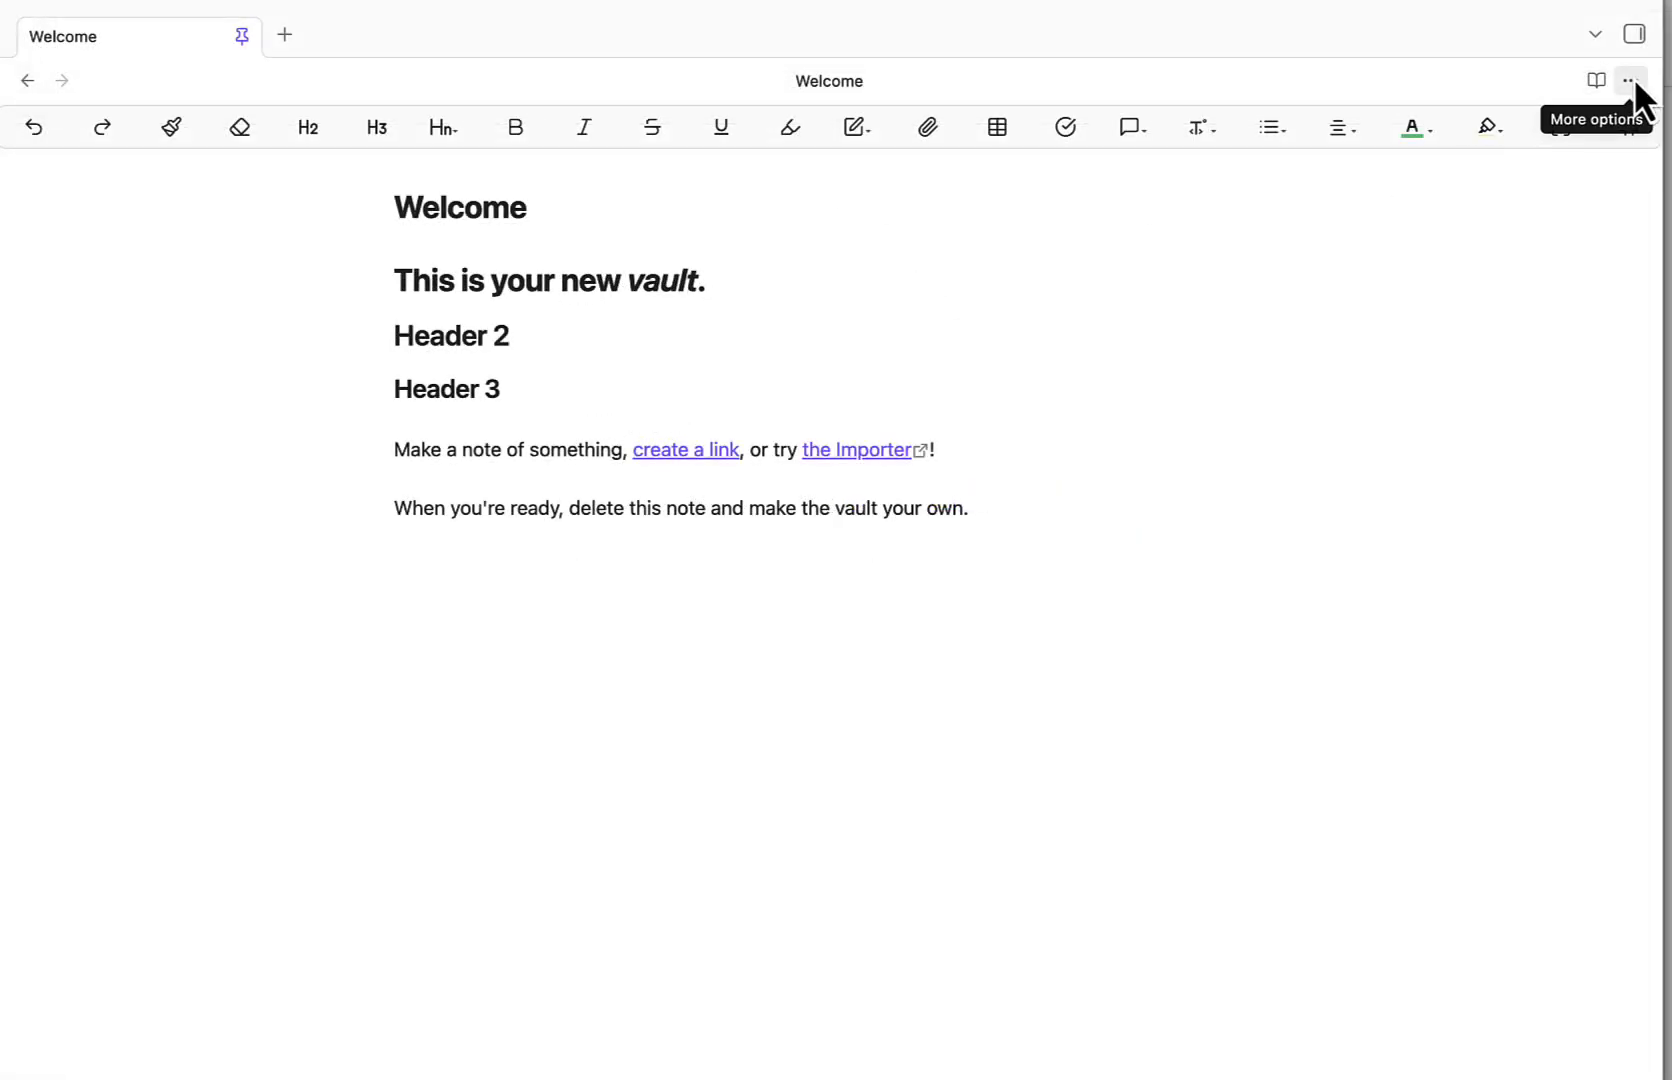
# Add a line "Header 4" below Header 3 and format it as a level-4 heading with the editing toolbar
pyautogui.click(1631, 80)
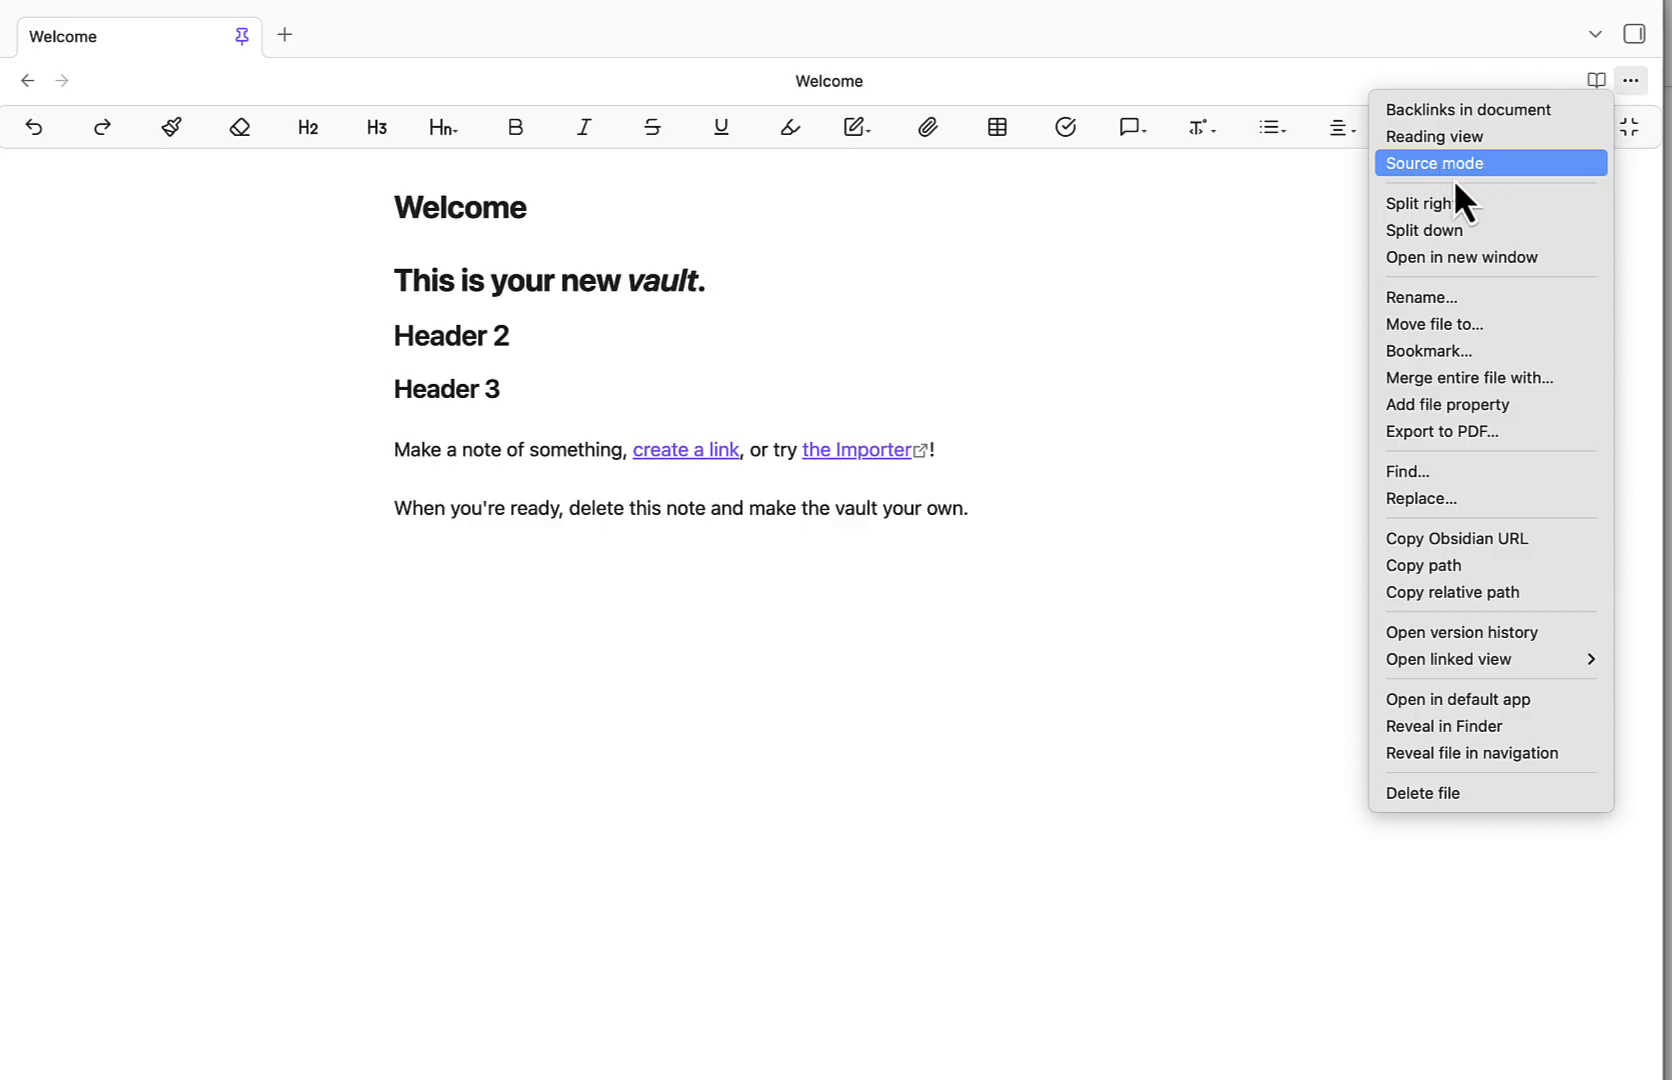
pyautogui.click(1016, 229)
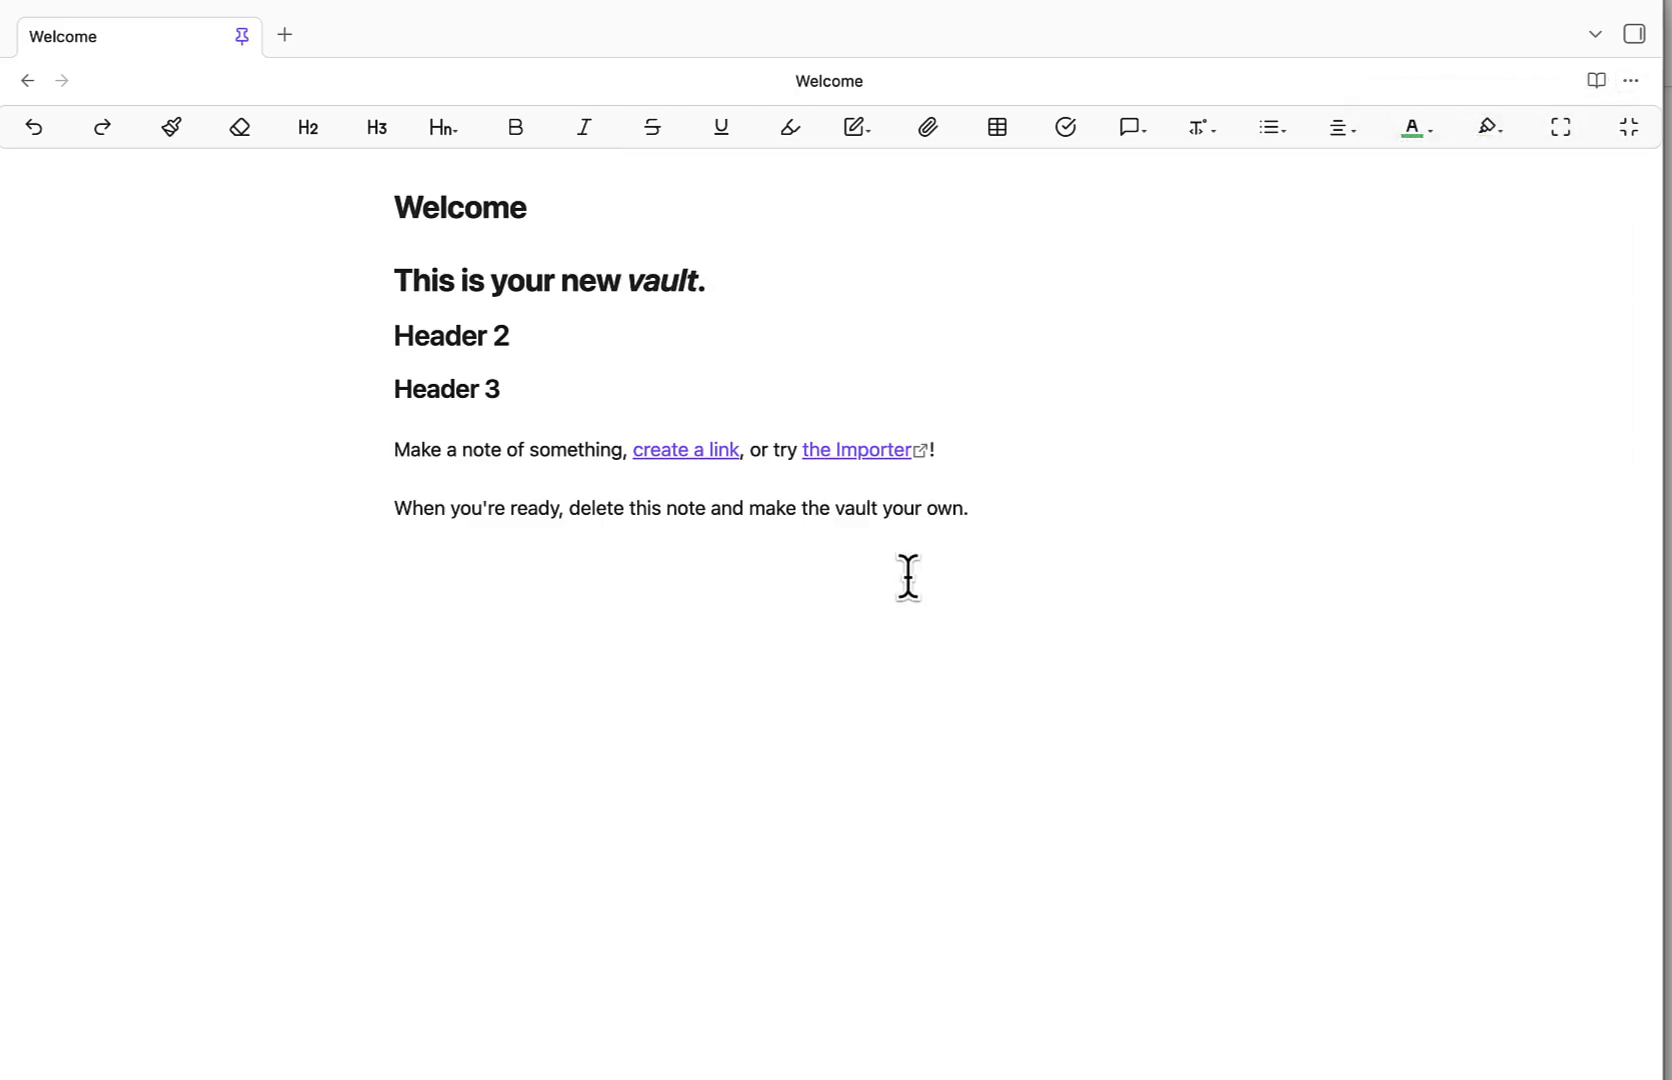
pyautogui.click(600, 387)
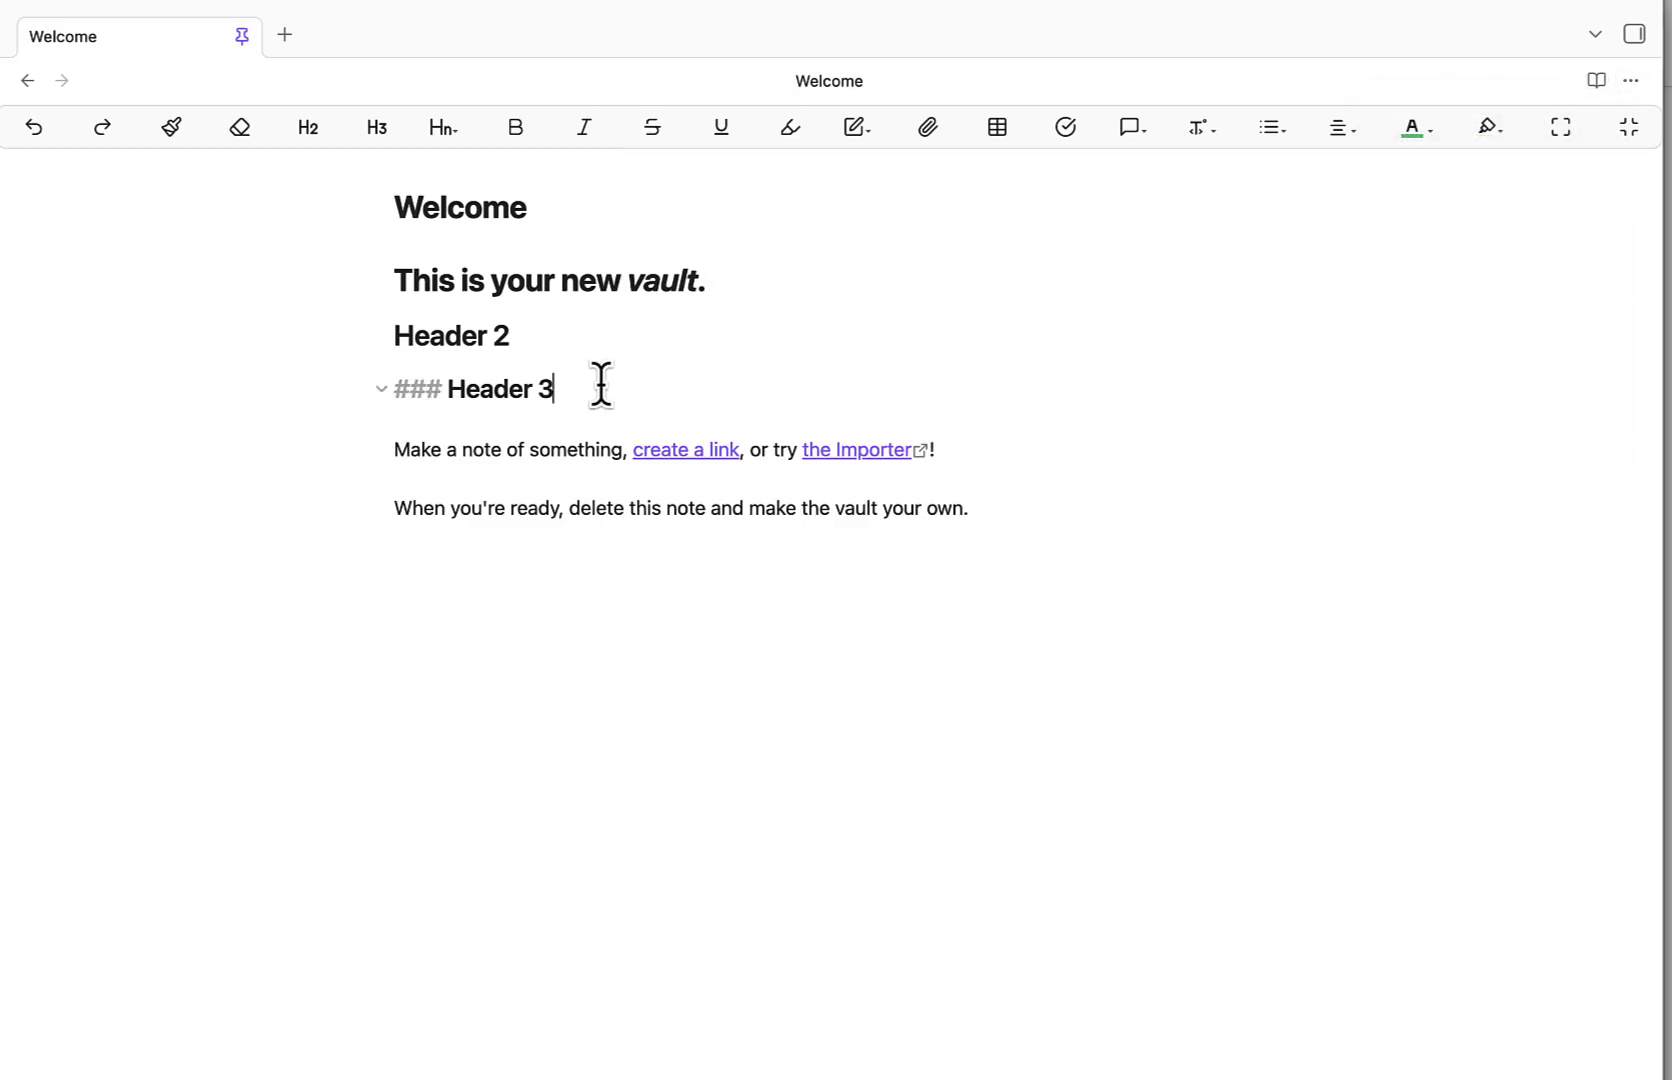
pyautogui.press('Return')
pyautogui.write('He')
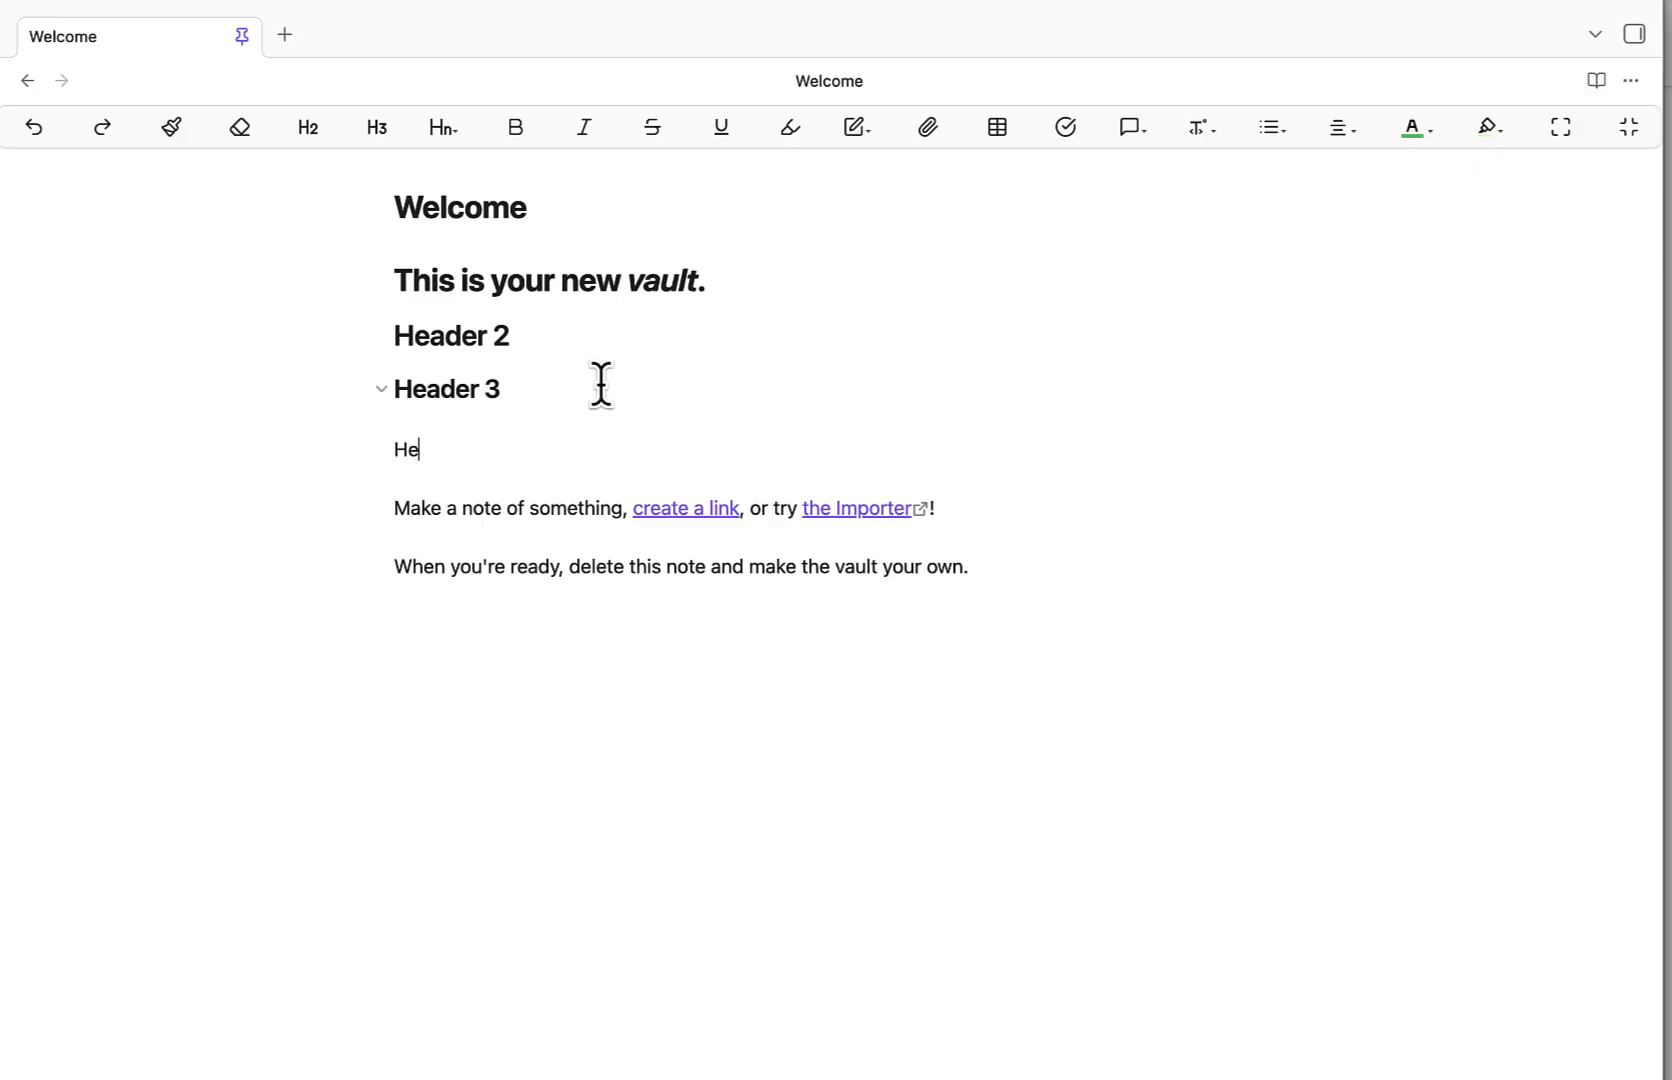
pyautogui.write('ader 4')
pyautogui.click(450, 134)
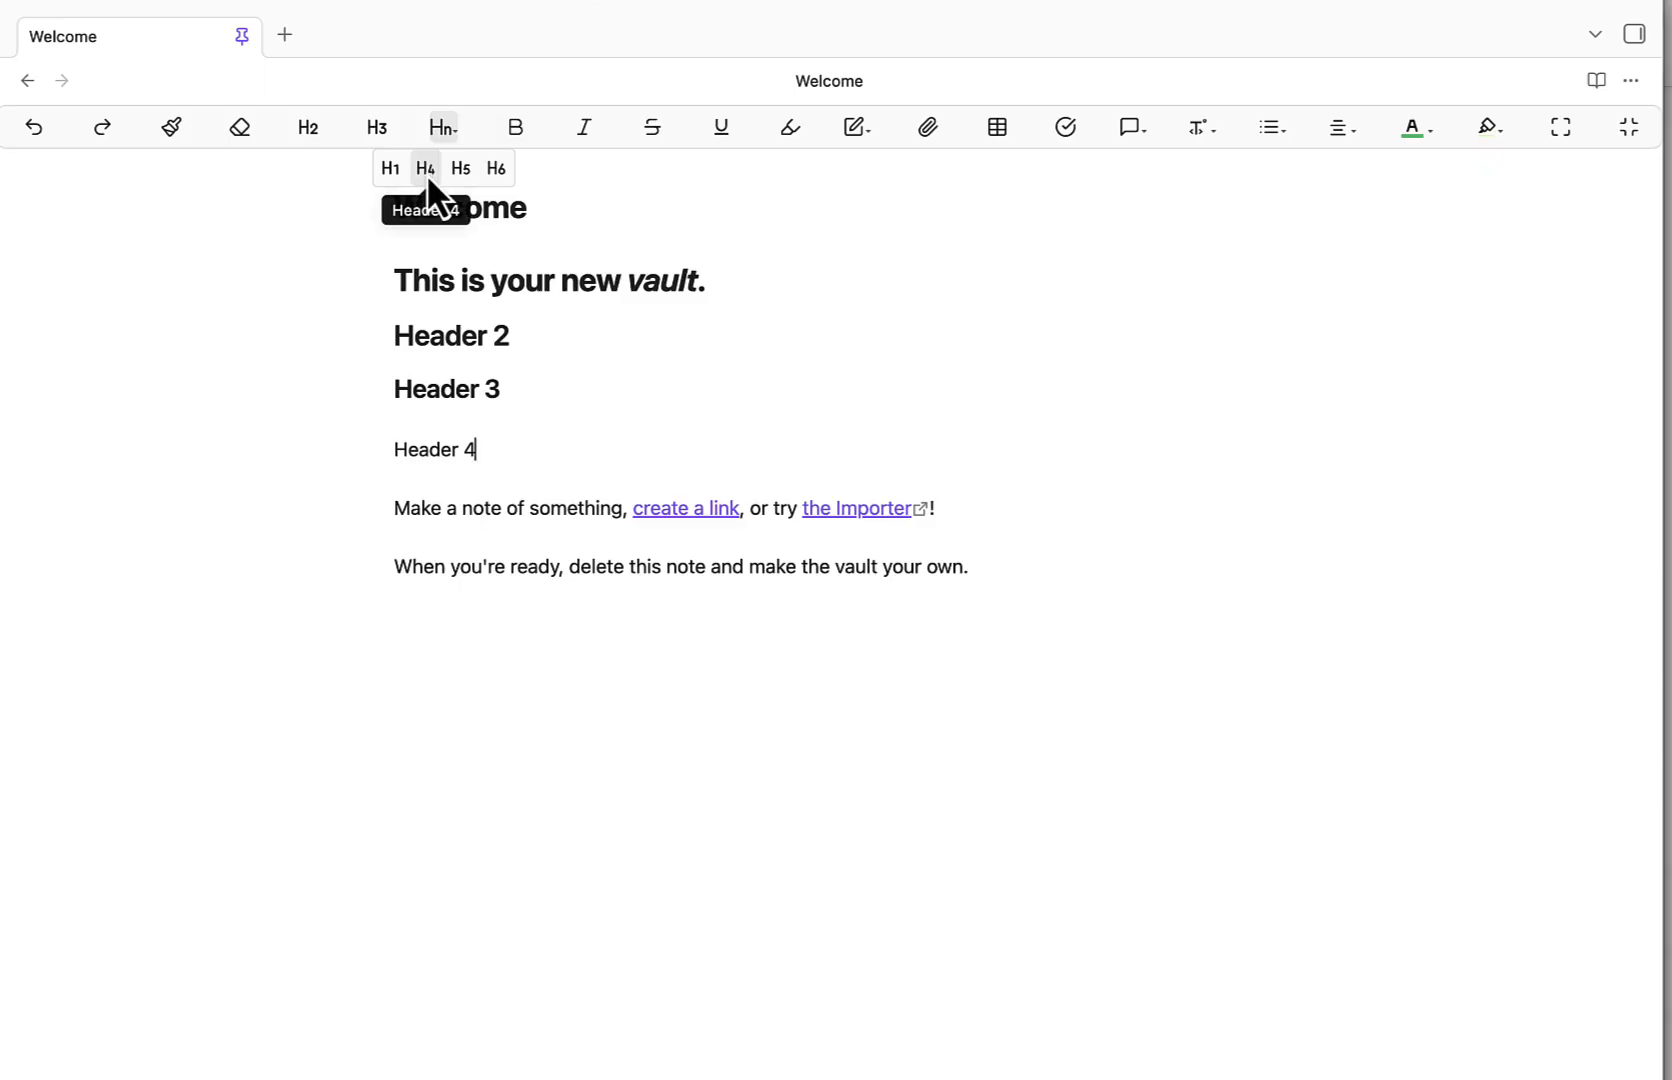
pyautogui.click(426, 170)
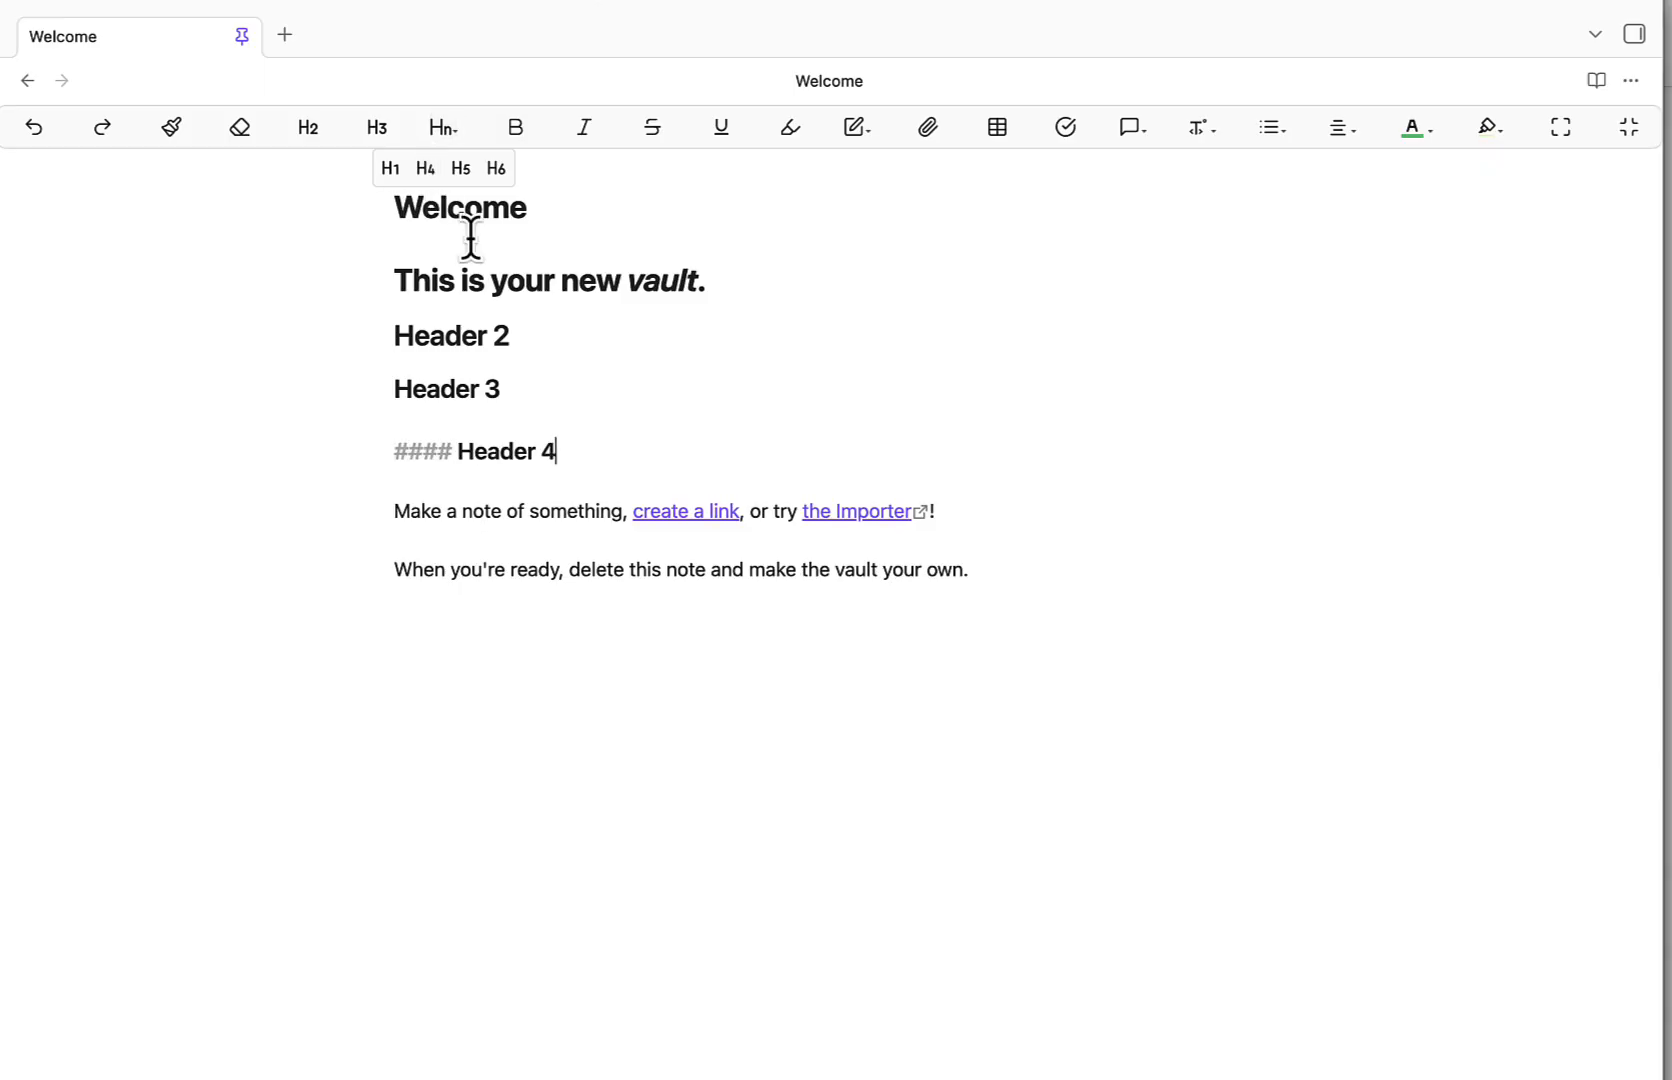
pyautogui.click(751, 737)
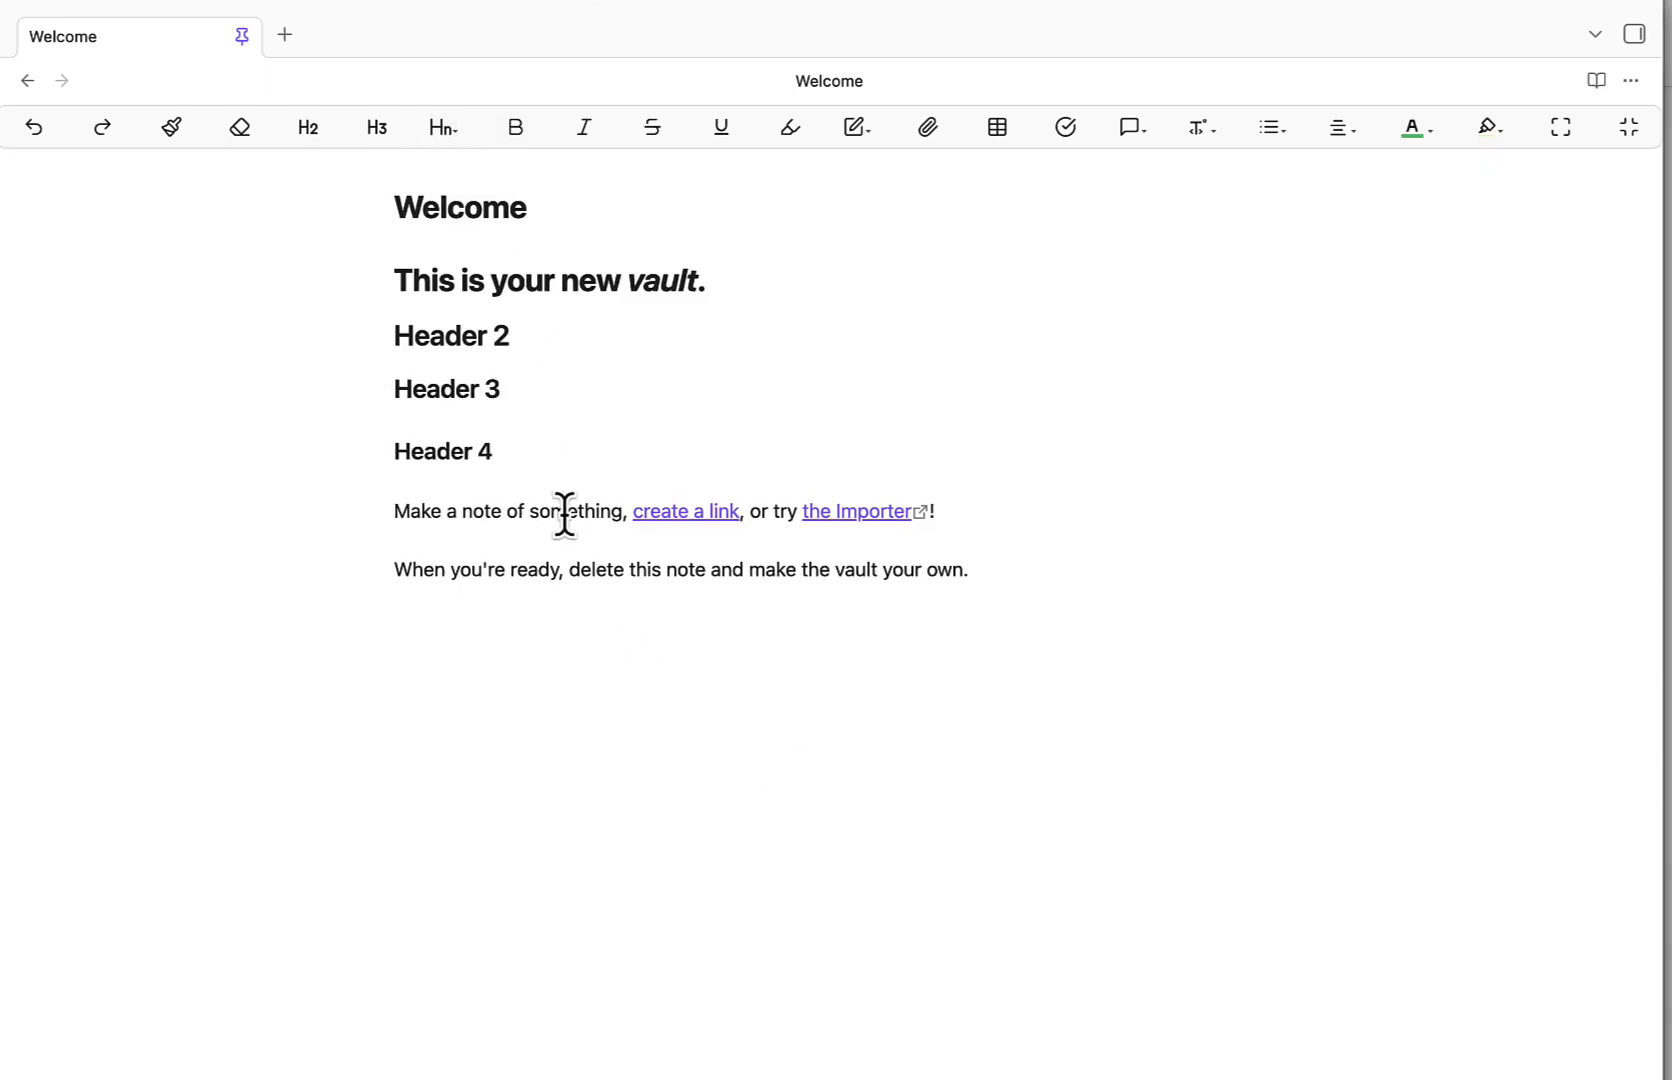
# Check the heading markup of Header 2 and Header 3, and make the word "something" bold with the editing toolbar
pyautogui.click(474, 335)
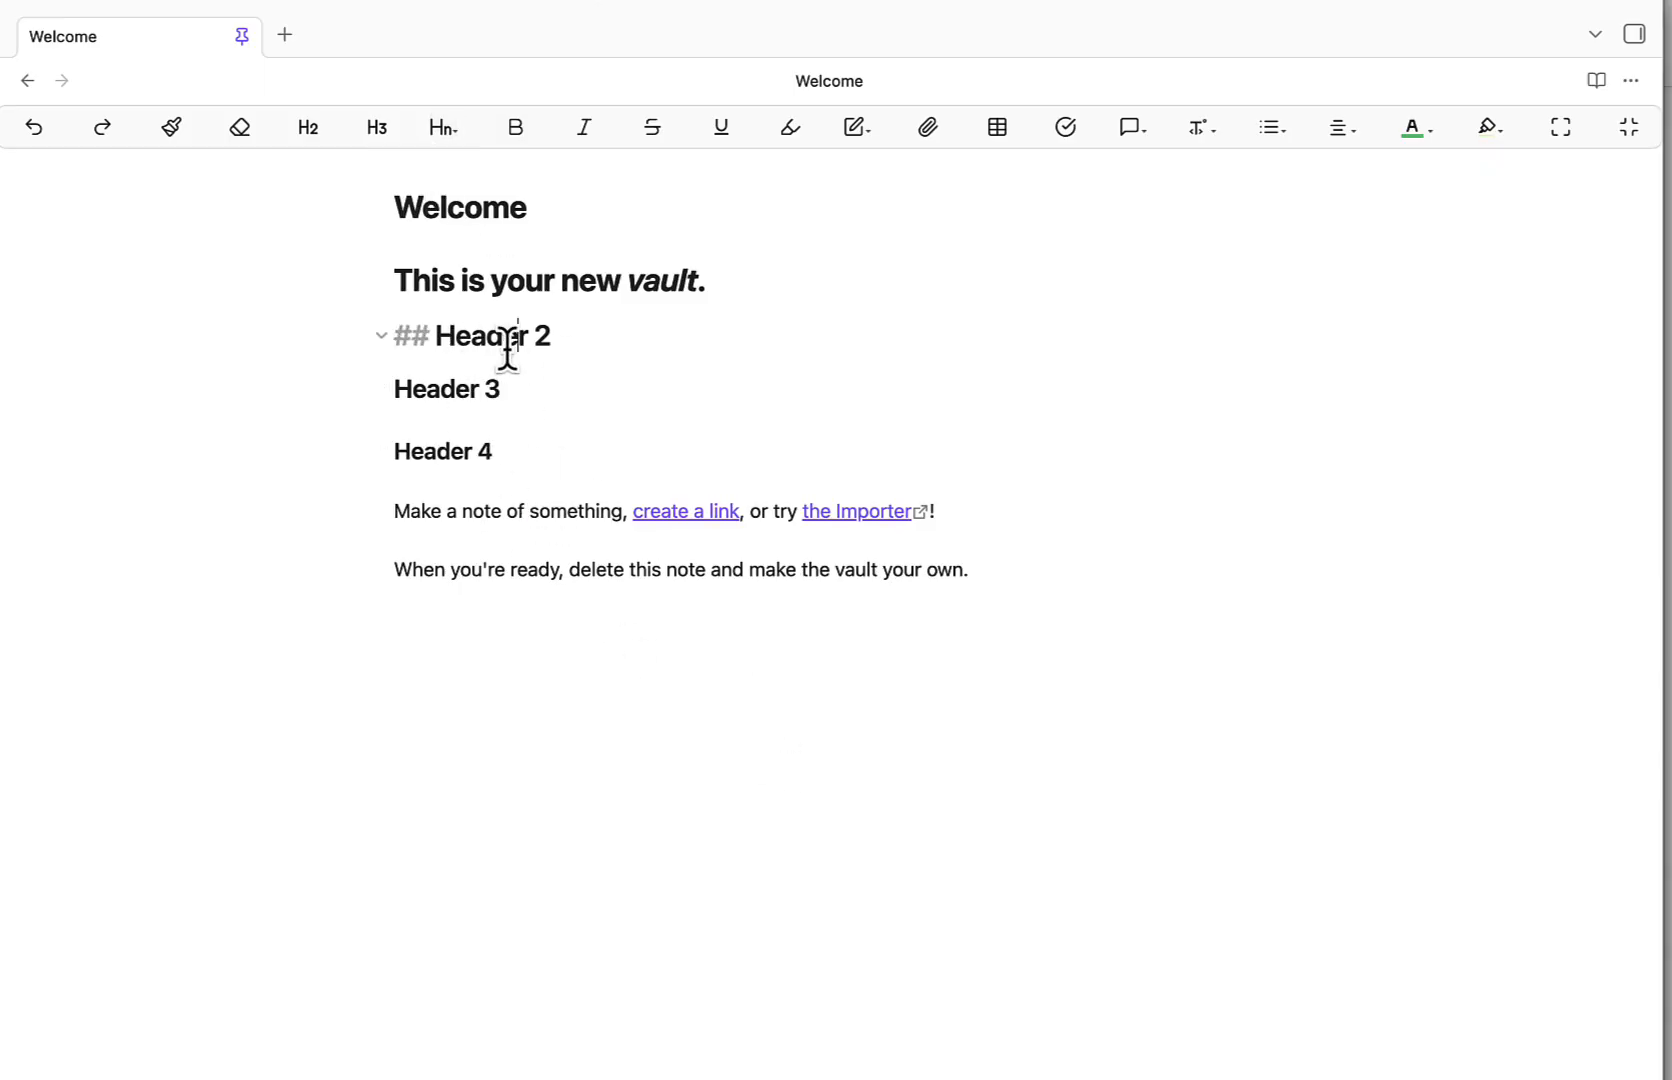
pyautogui.click(453, 388)
pyautogui.click(614, 735)
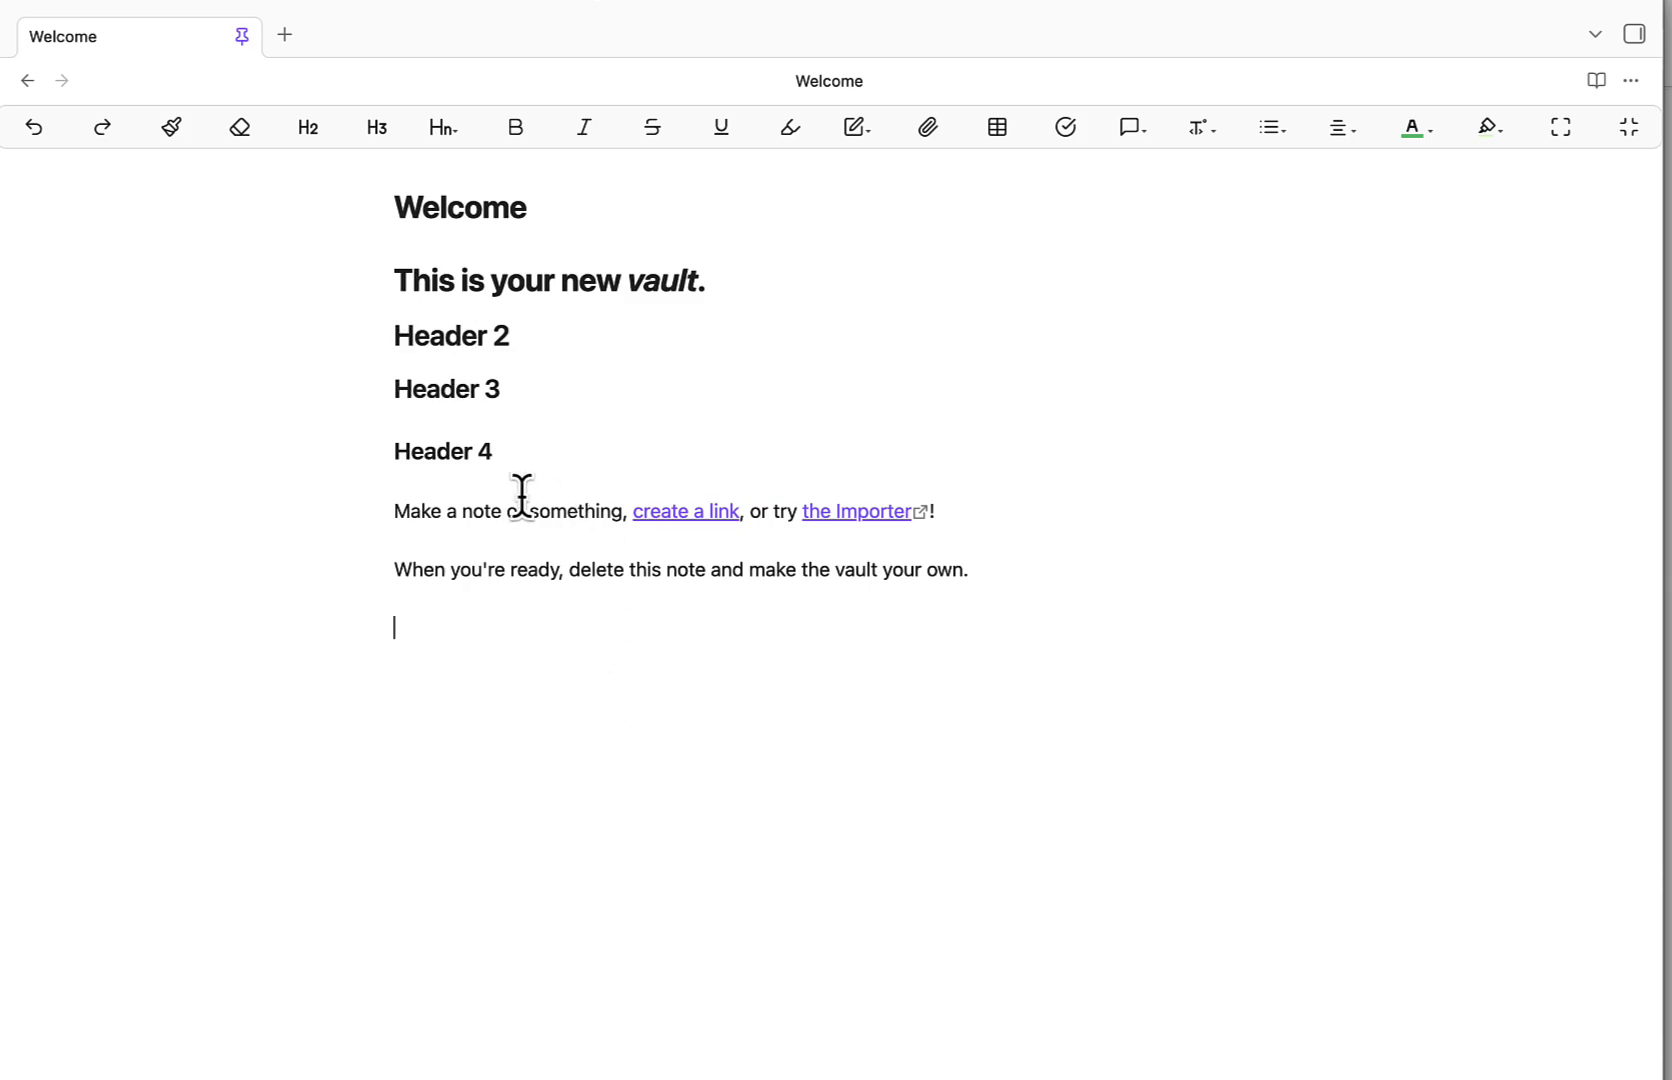
pyautogui.doubleClick(567, 511)
pyautogui.click(515, 127)
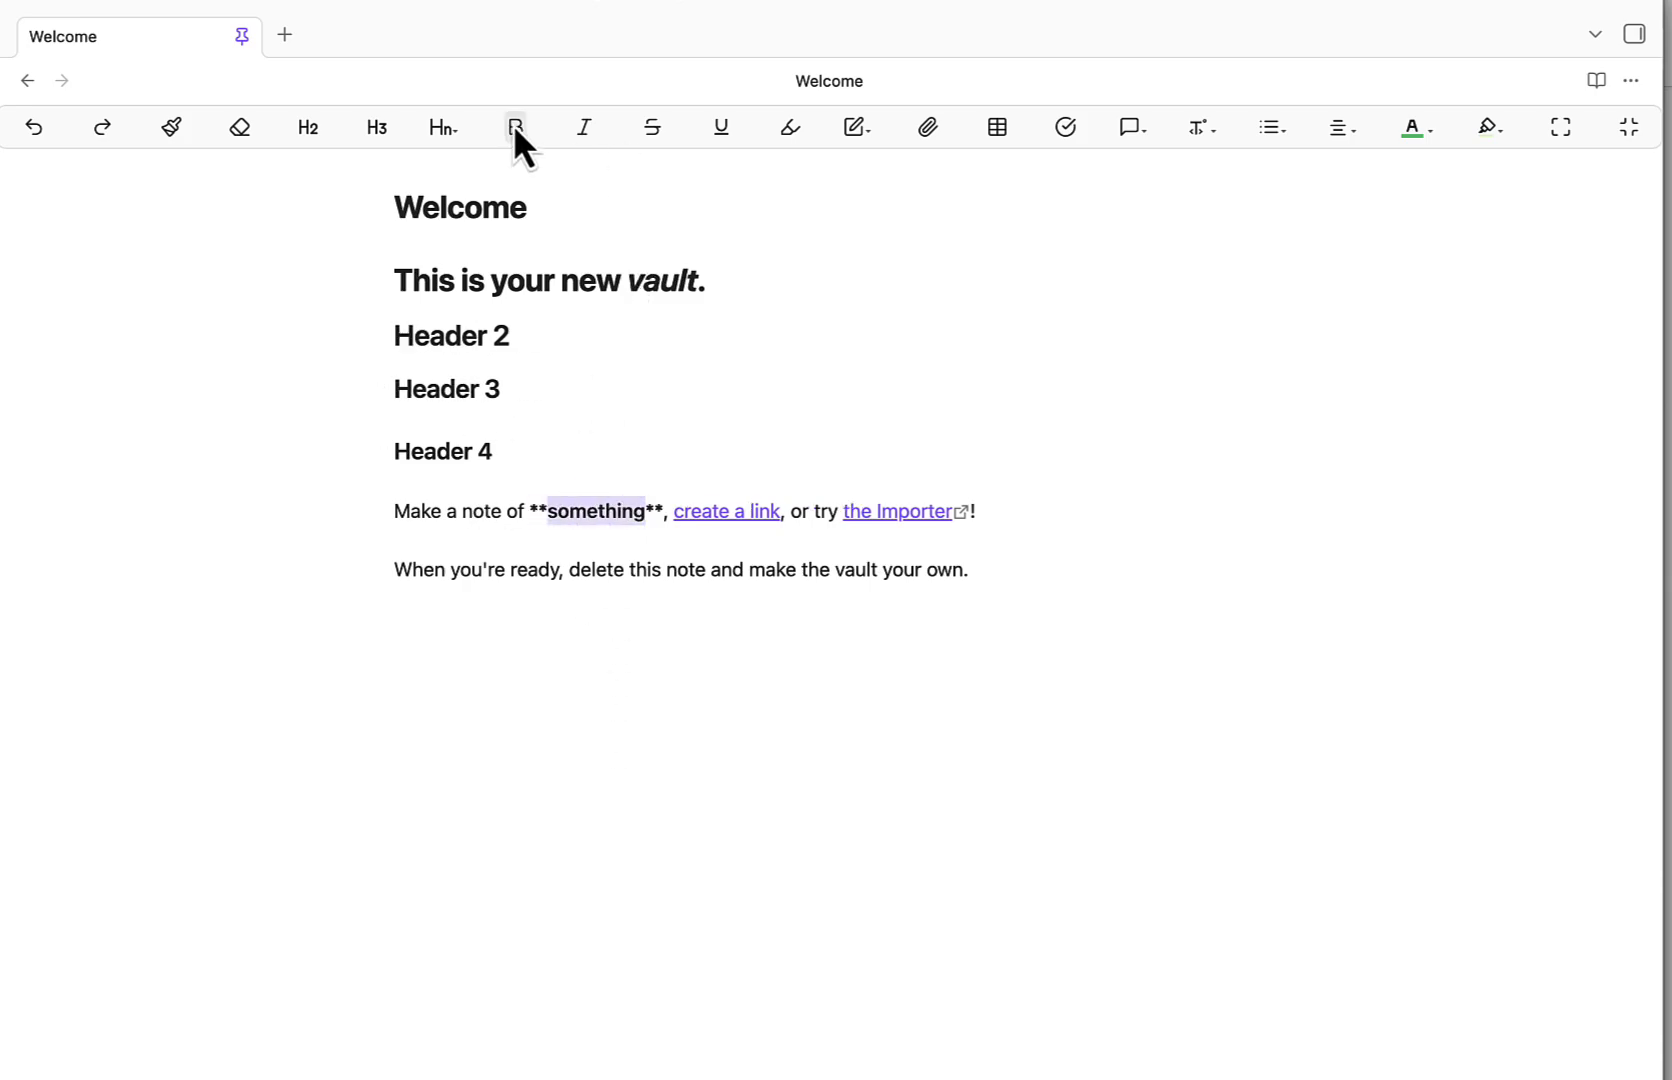
pyautogui.click(675, 784)
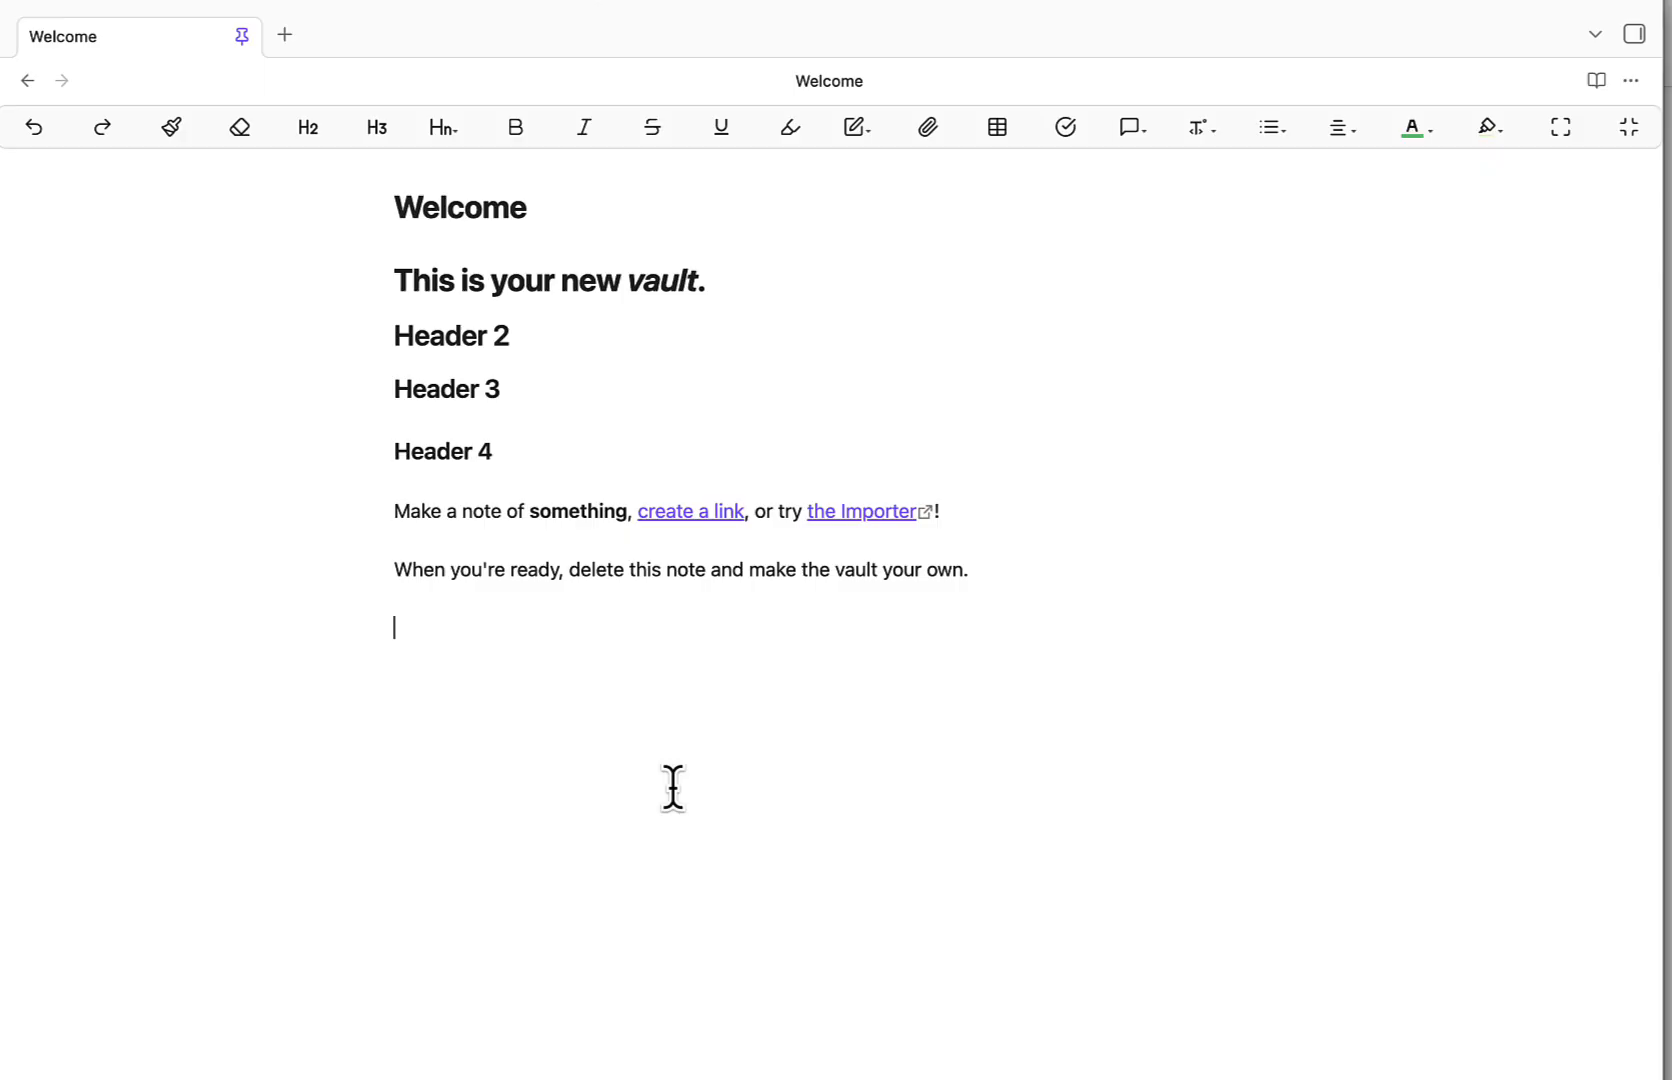
# Show the Welcome note in source mode and highlight the double asterisks around the bold word "something"
pyautogui.click(1631, 81)
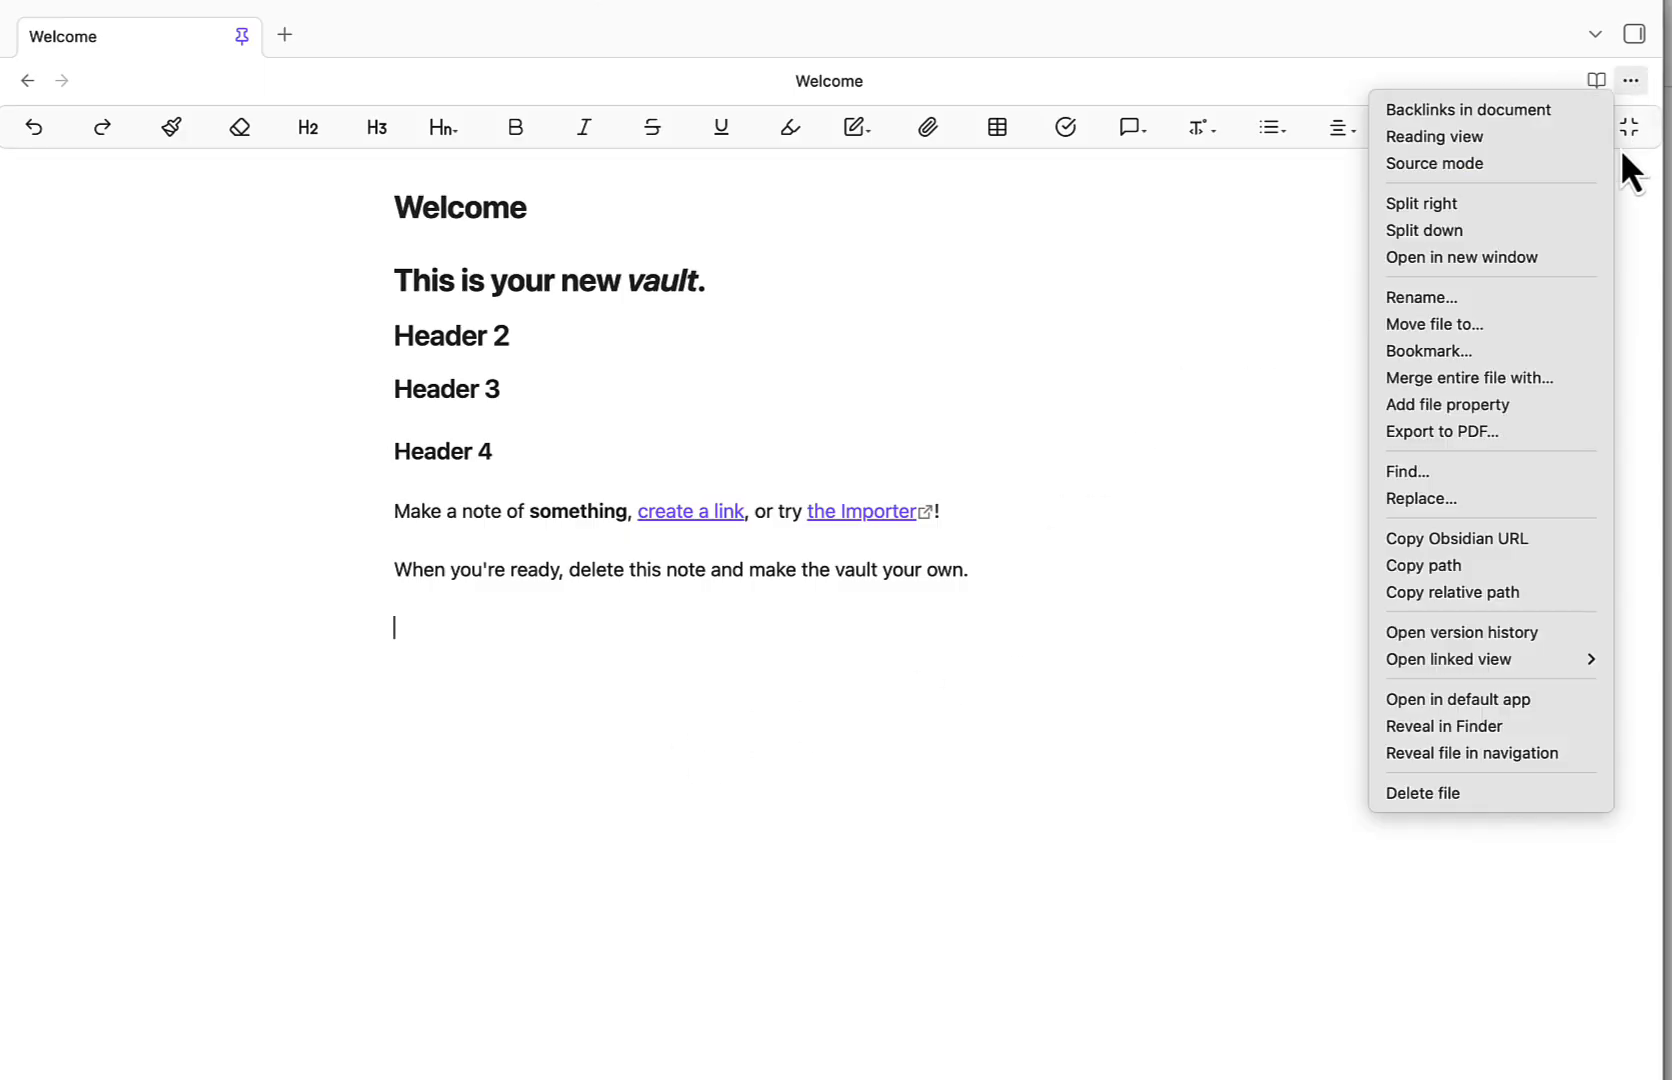
pyautogui.click(1524, 162)
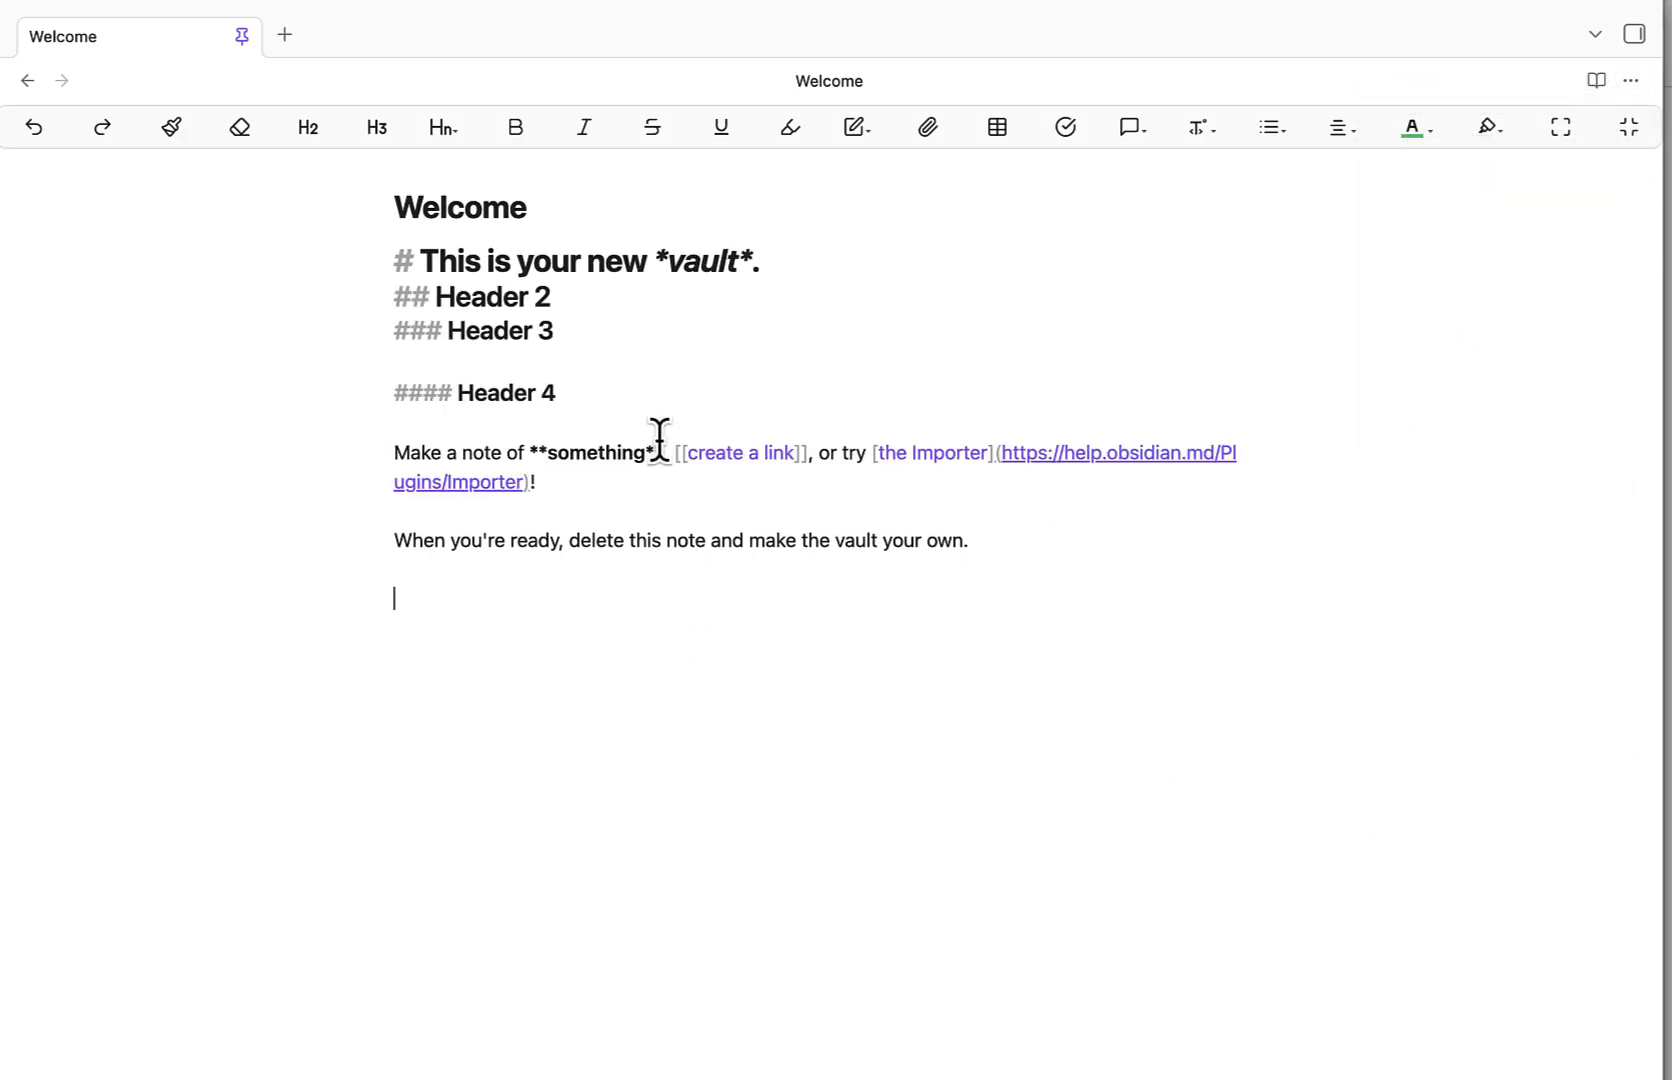
pyautogui.moveTo(654, 447); pyautogui.dragTo(665, 448)
pyautogui.moveTo(549, 456); pyautogui.dragTo(529, 454)
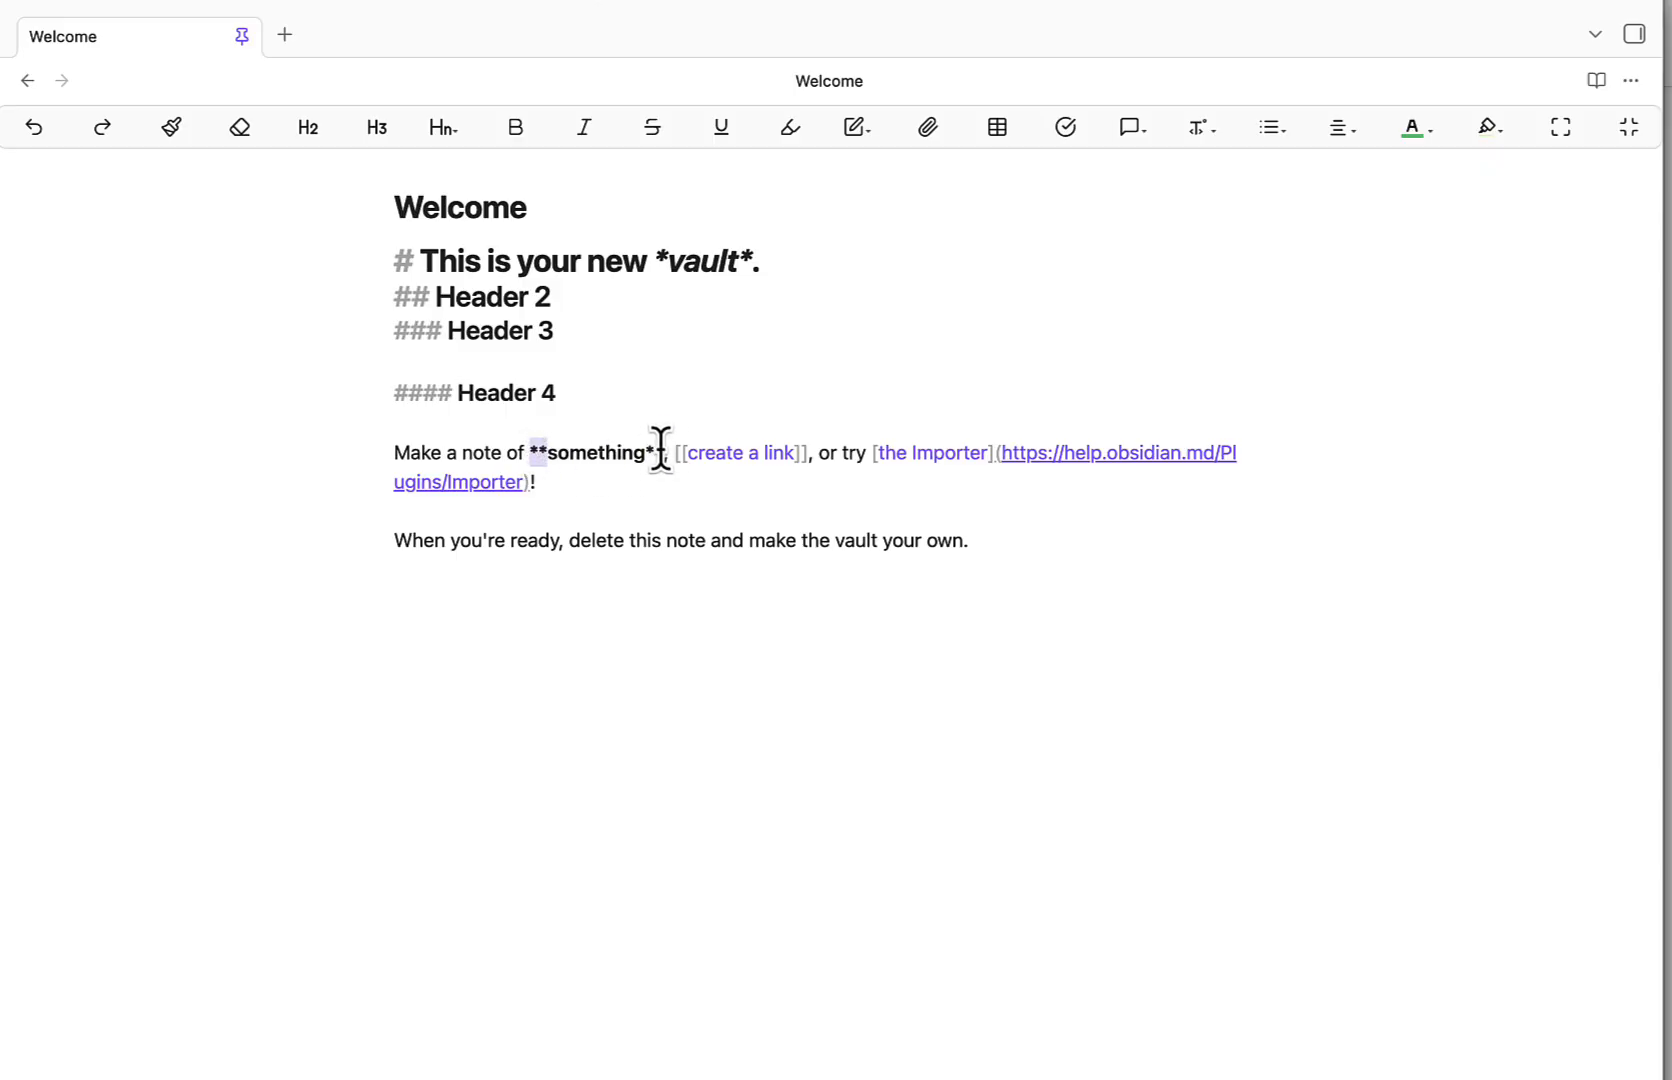
# Move the closing double asterisks from after "something" to the end of the paragraph, and check the bold text in reading view
pyautogui.moveTo(664, 451); pyautogui.dragTo(644, 450)
pyautogui.press('BackSpace')
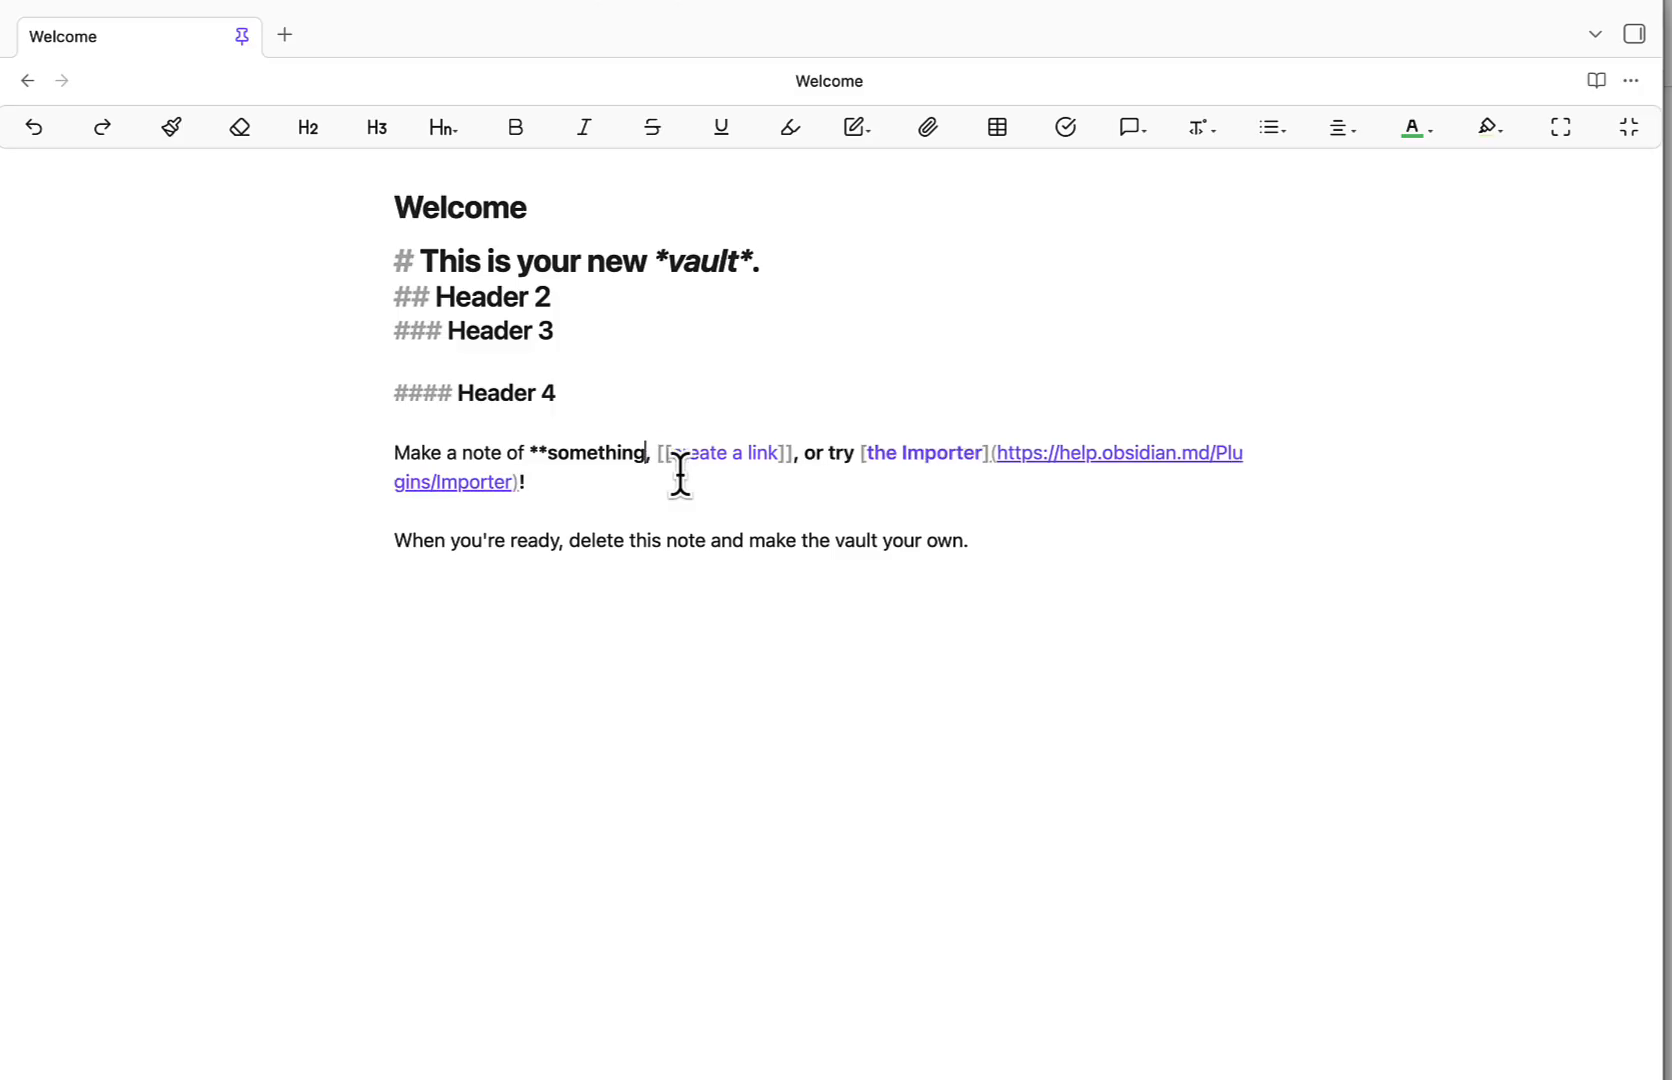
pyautogui.click(540, 483)
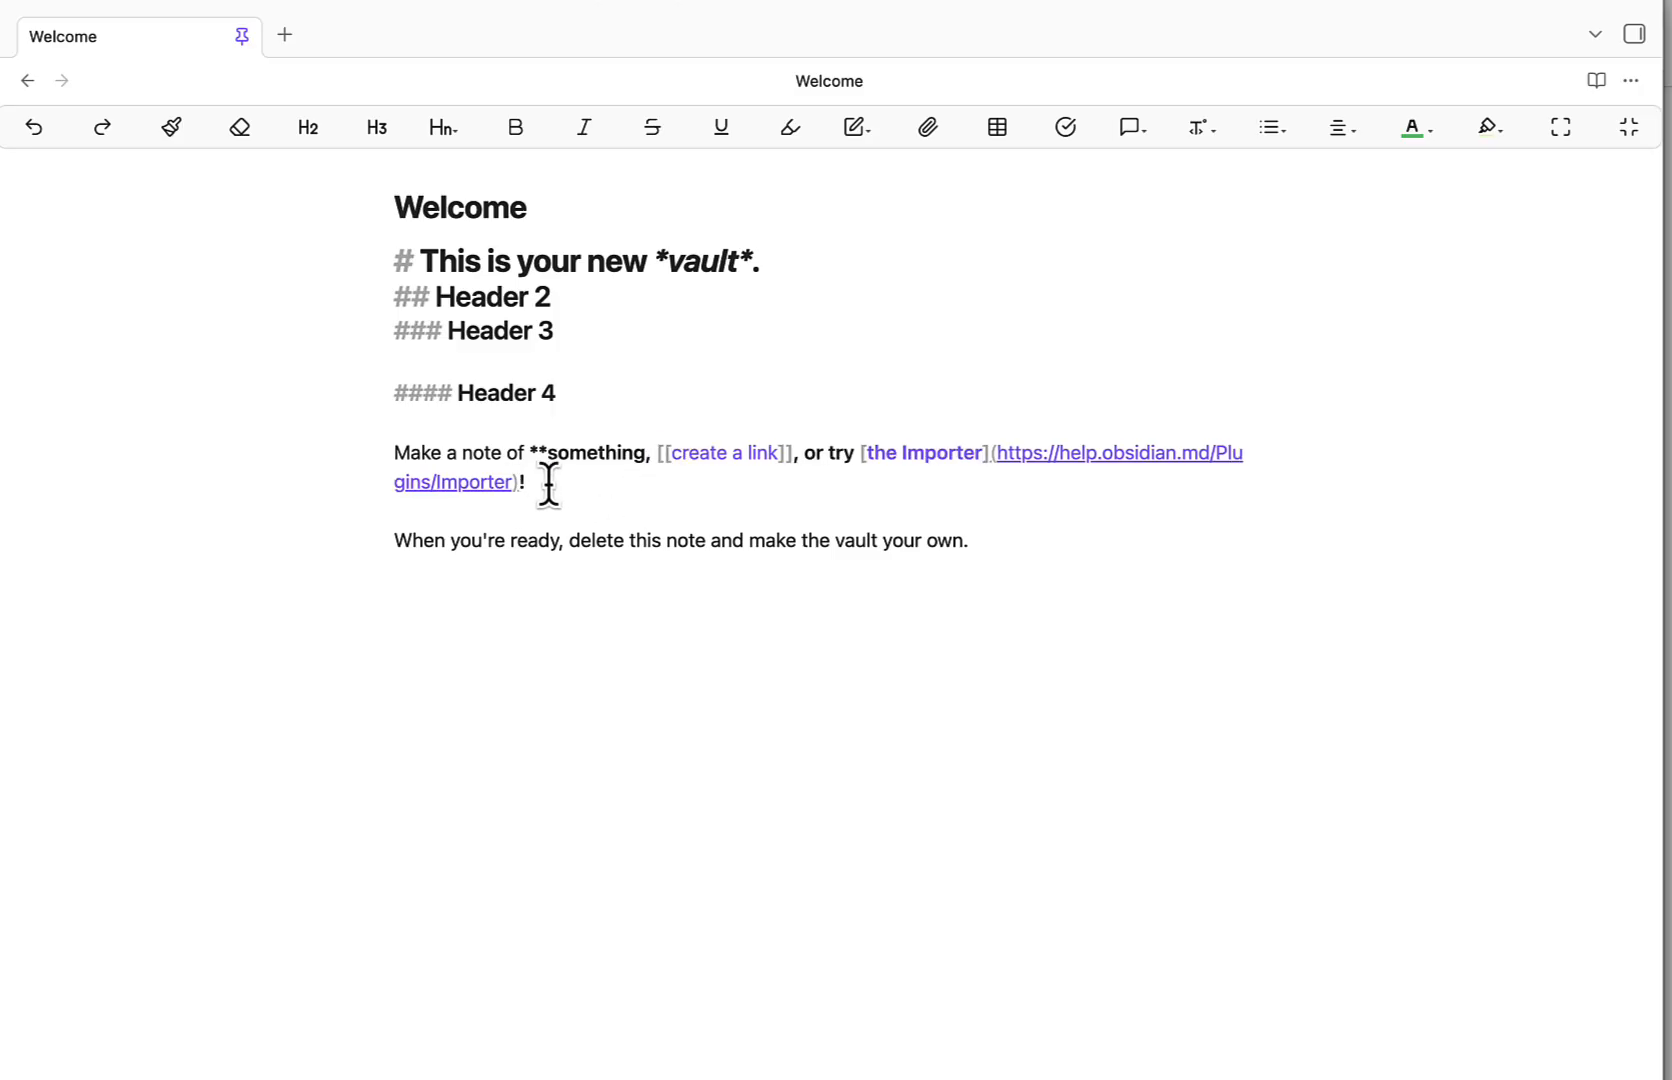
pyautogui.write('**')
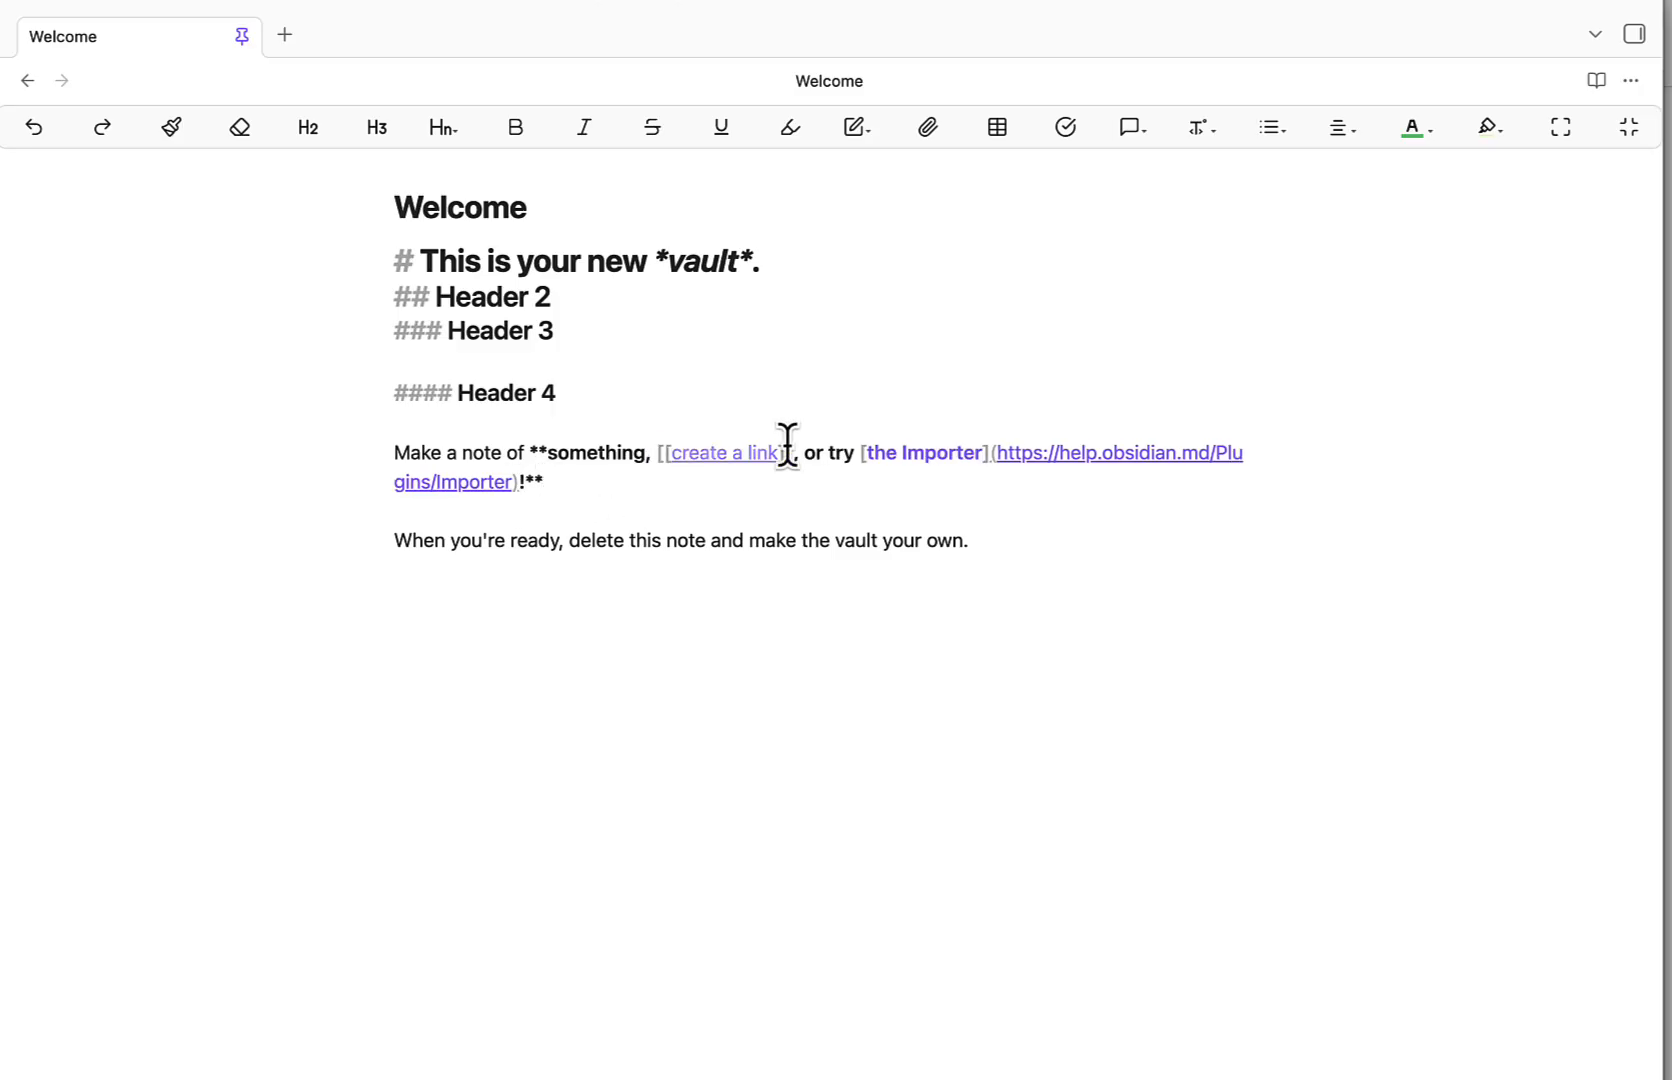
pyautogui.click(1598, 79)
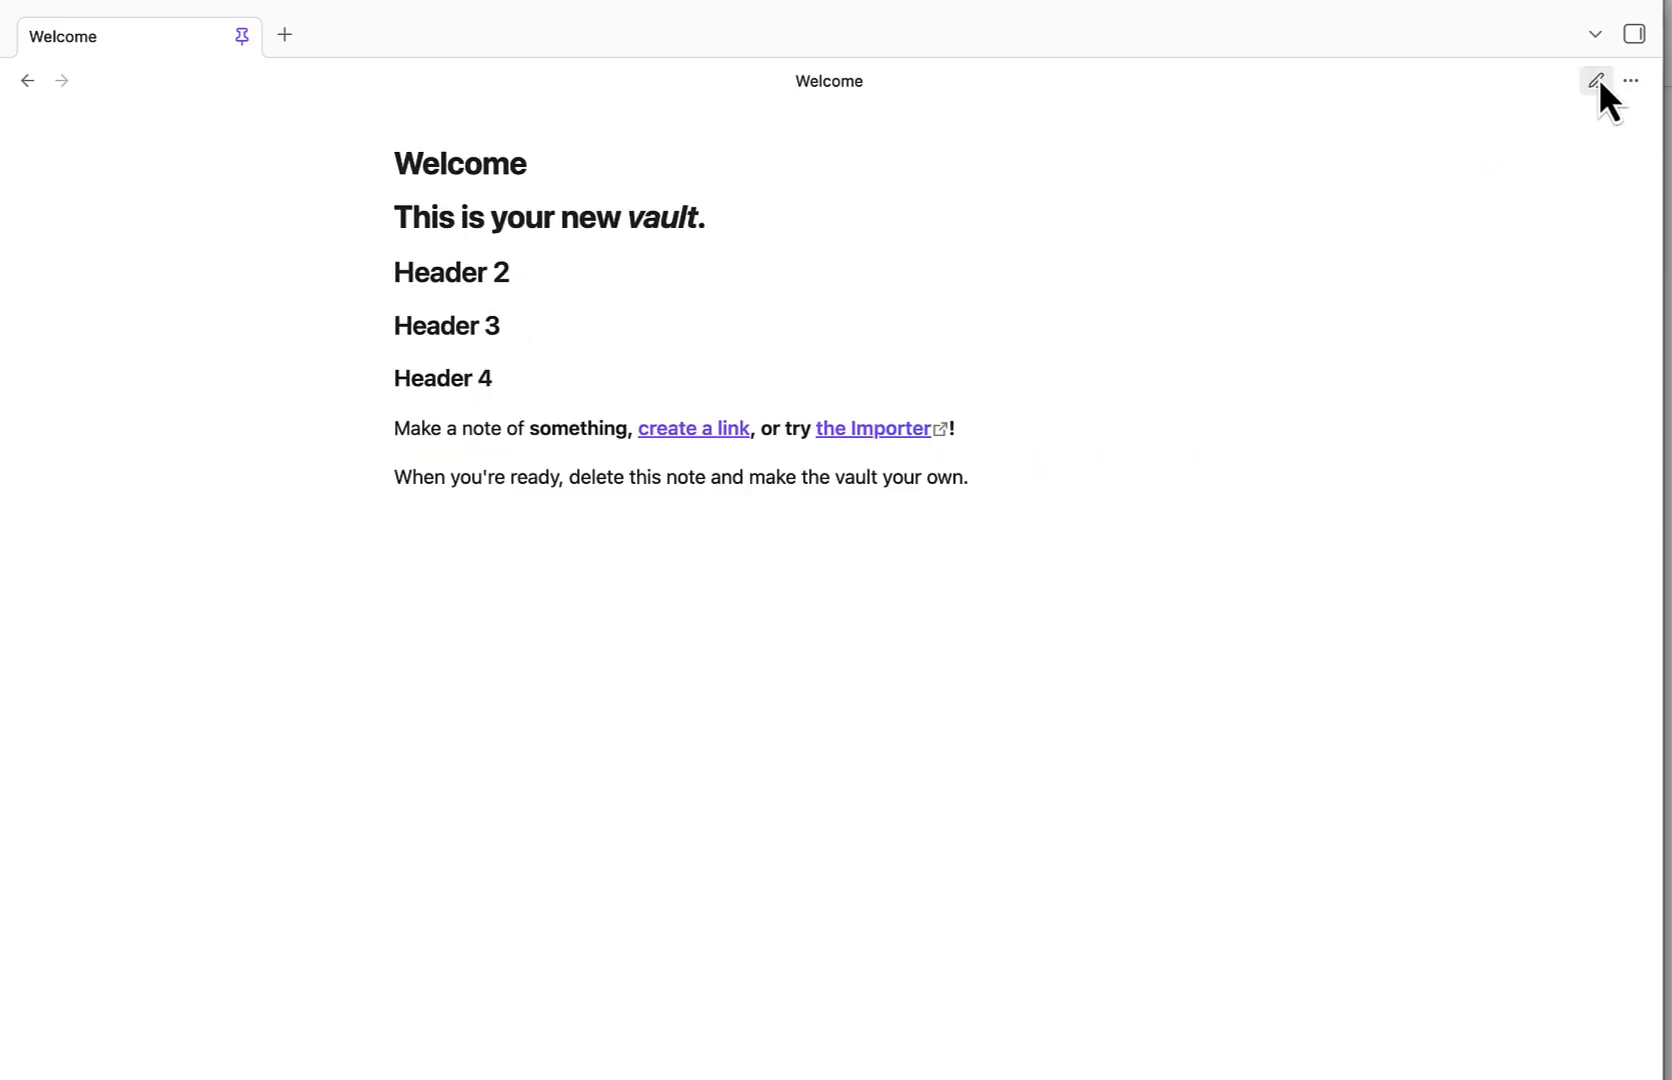
pyautogui.click(1597, 79)
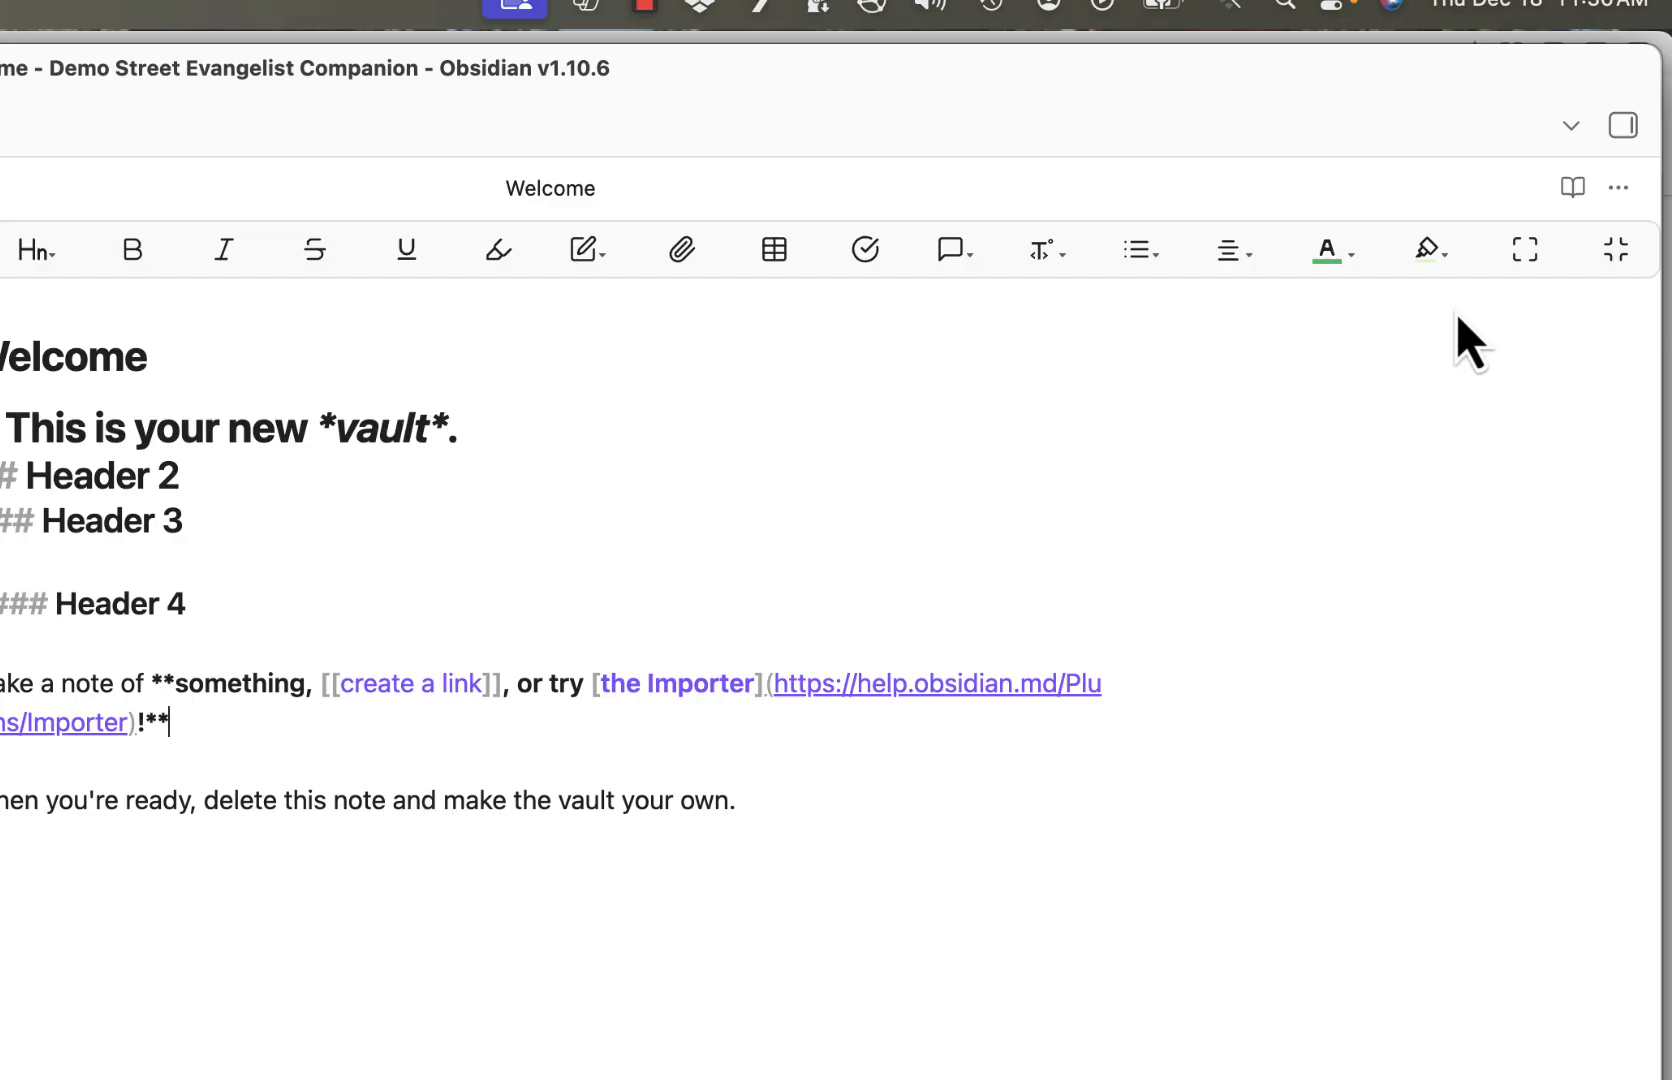
# Show the side pane and look through the Welcome note's backlinks, tags, outgoing links, properties and heading outline
pyautogui.click(1621, 126)
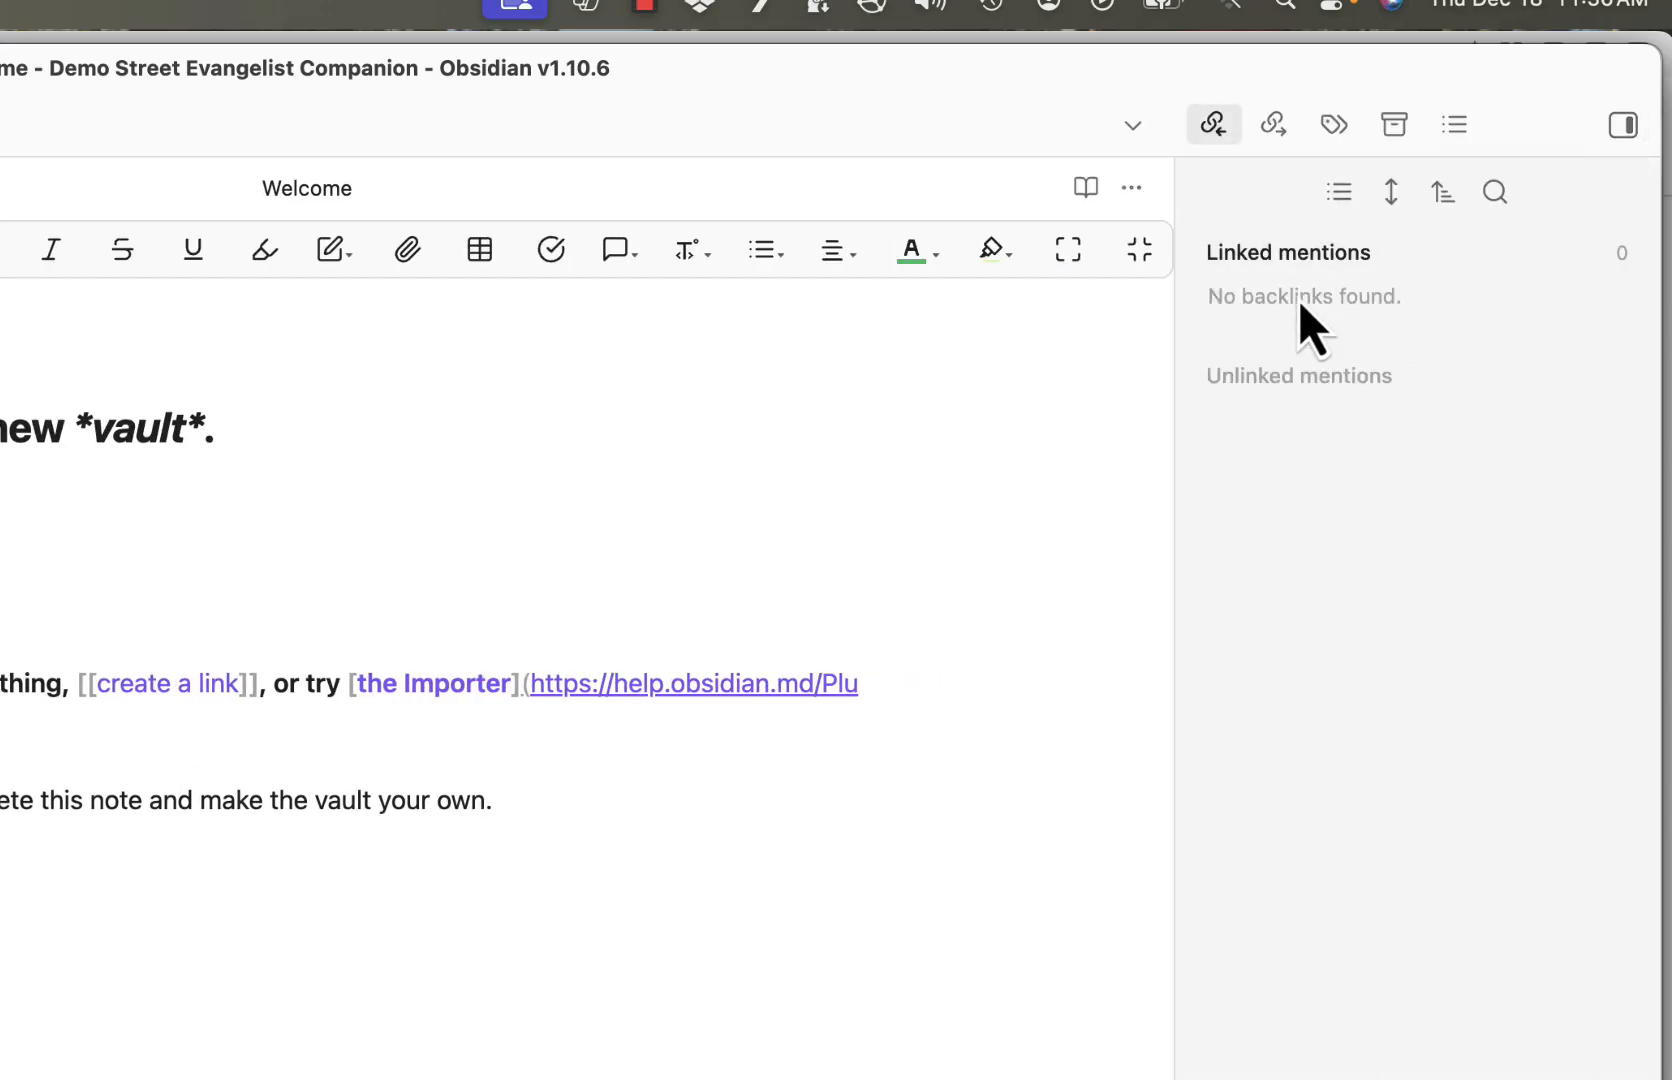
pyautogui.click(1331, 127)
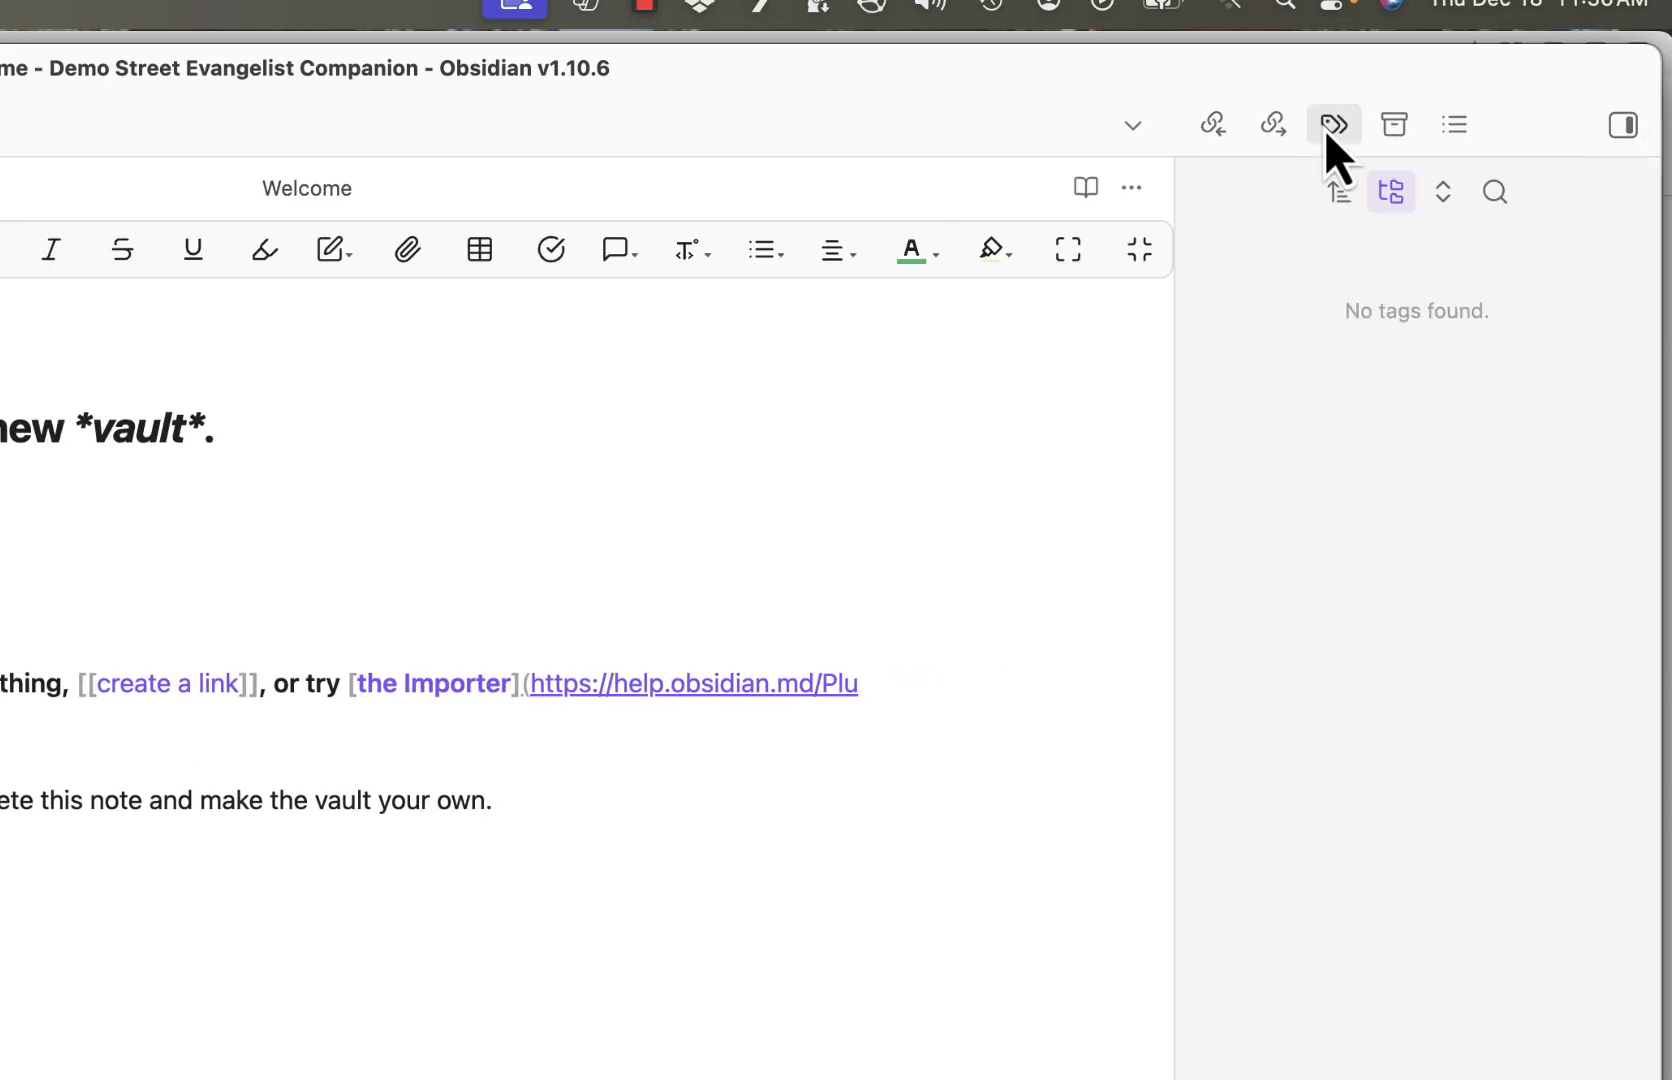
pyautogui.click(1281, 131)
pyautogui.click(1400, 127)
pyautogui.click(1452, 126)
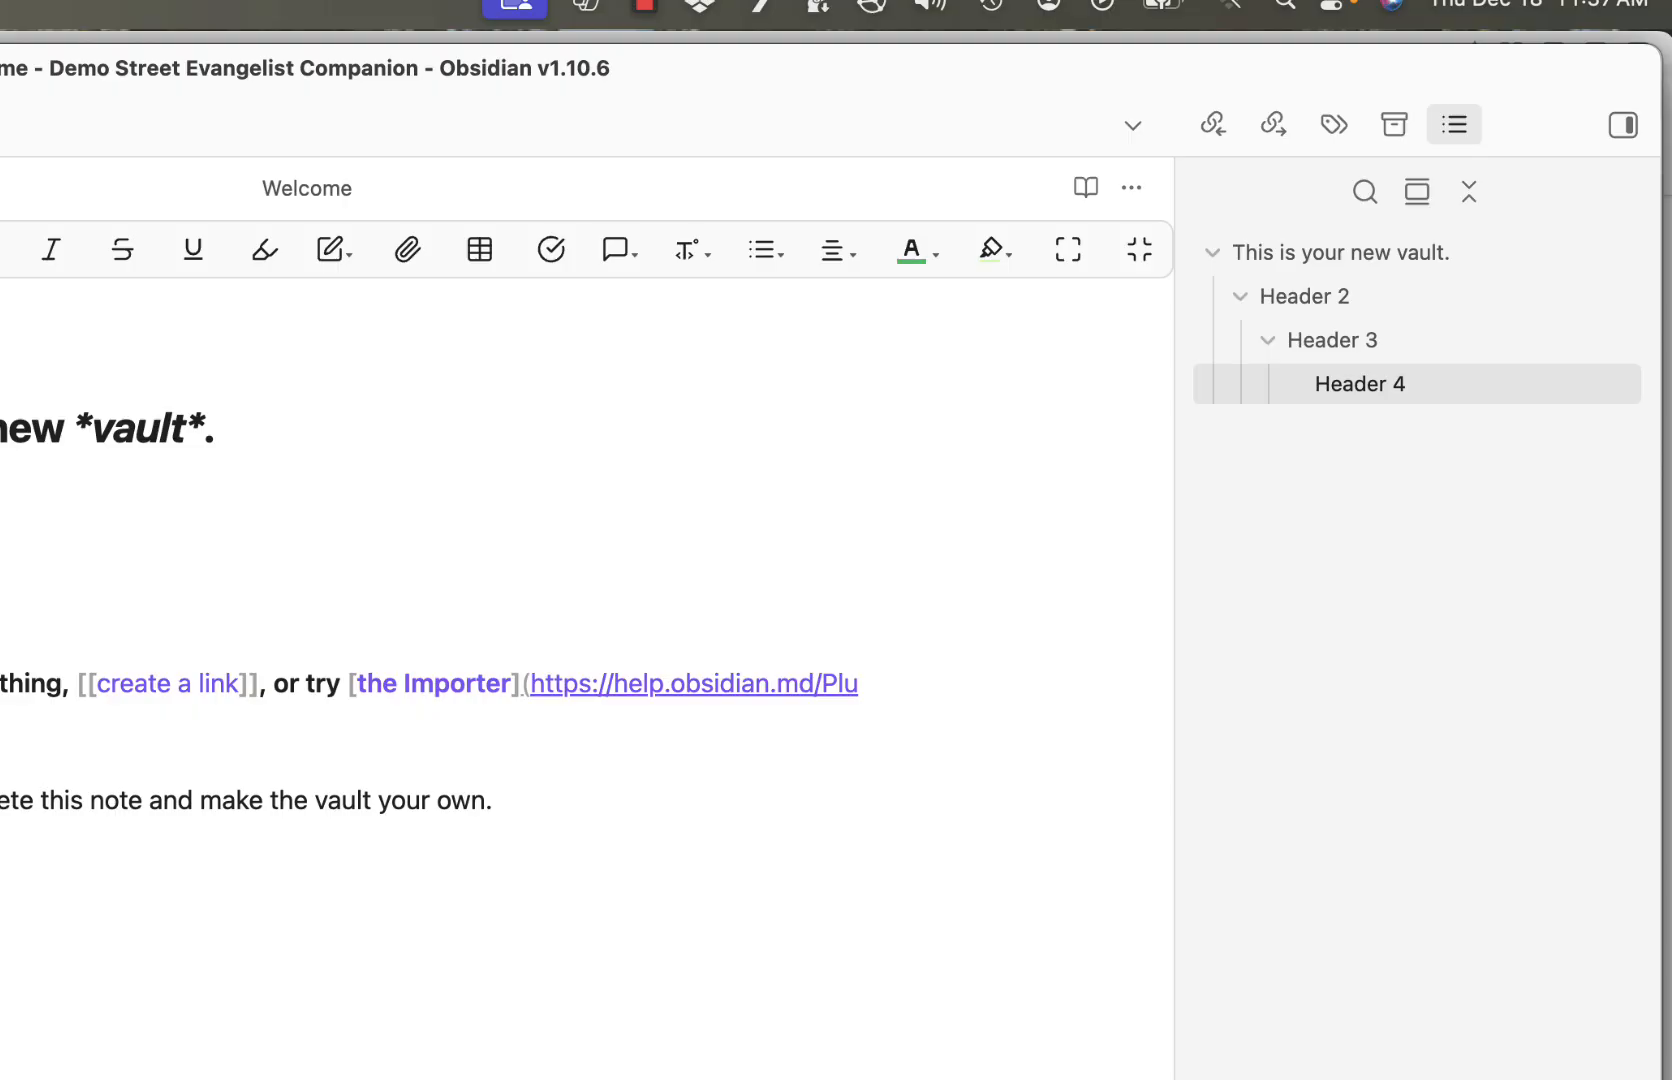
# Switch to the browser and start downloading version 1.1.0 of the plugin from the Street Evangelist Companion page
pyautogui.moveTo(147, 68); pyautogui.dragTo(1671, 262)
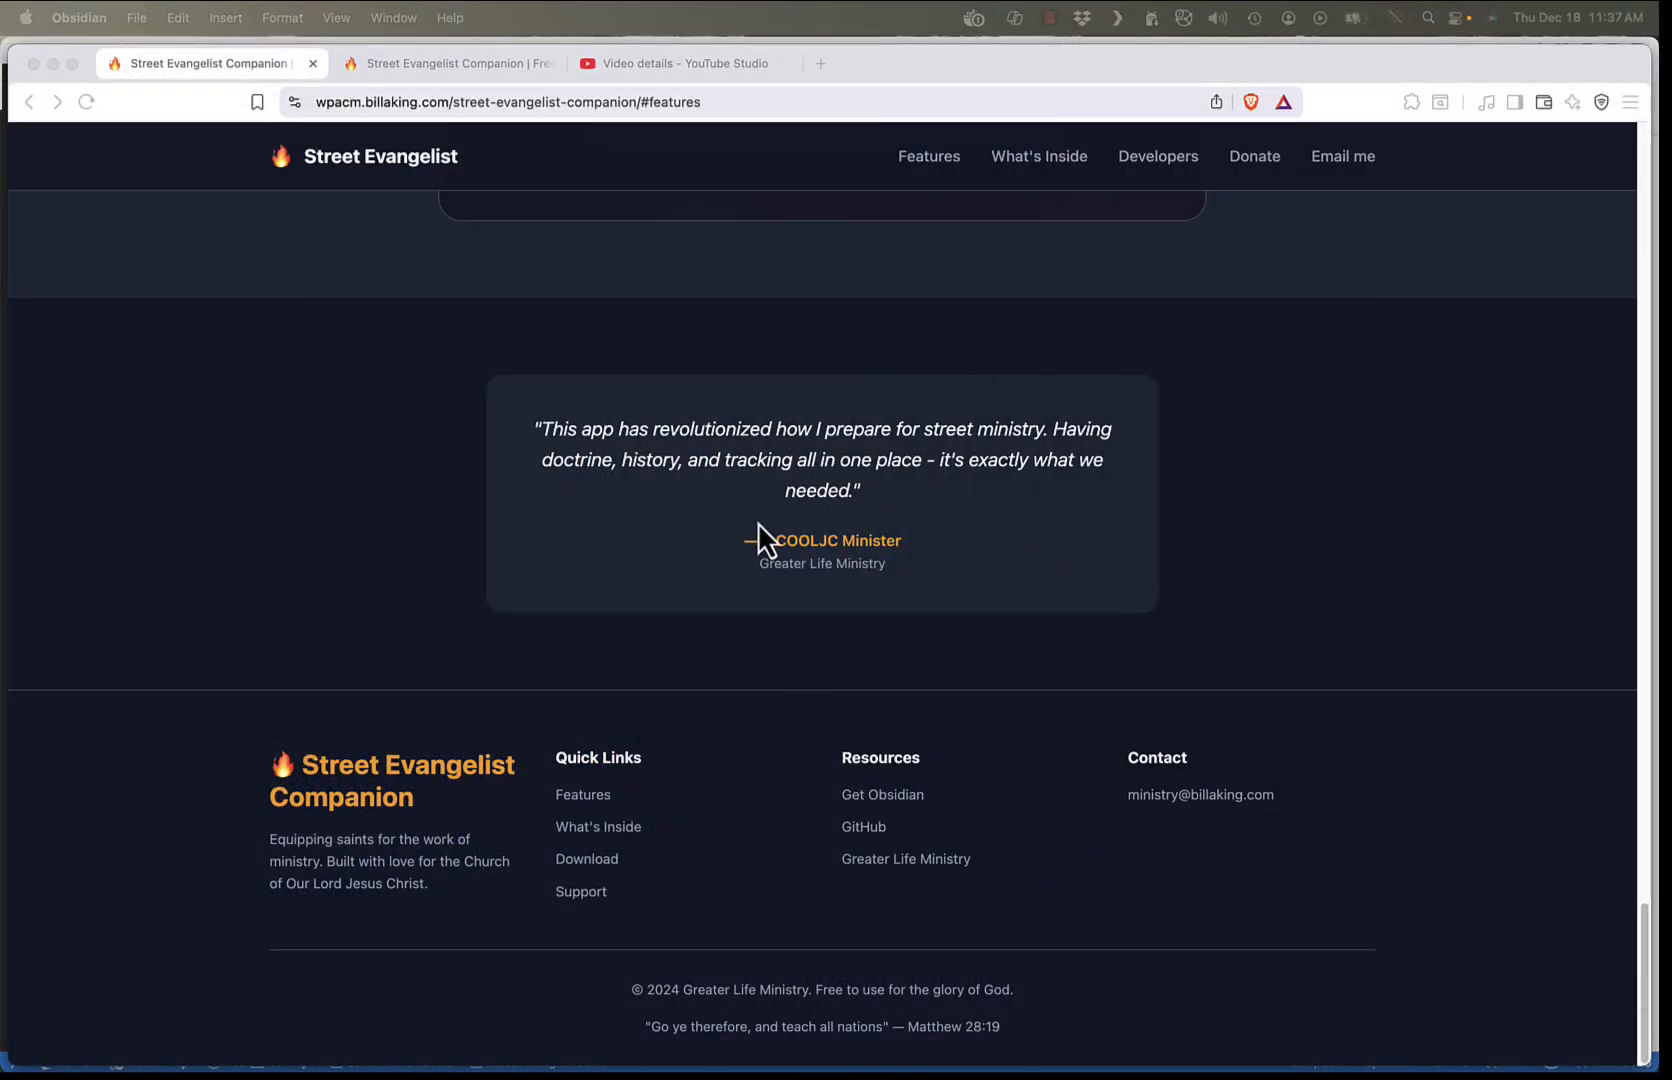
pyautogui.scroll(20, 761, 537)
pyautogui.scroll(10, 760, 537)
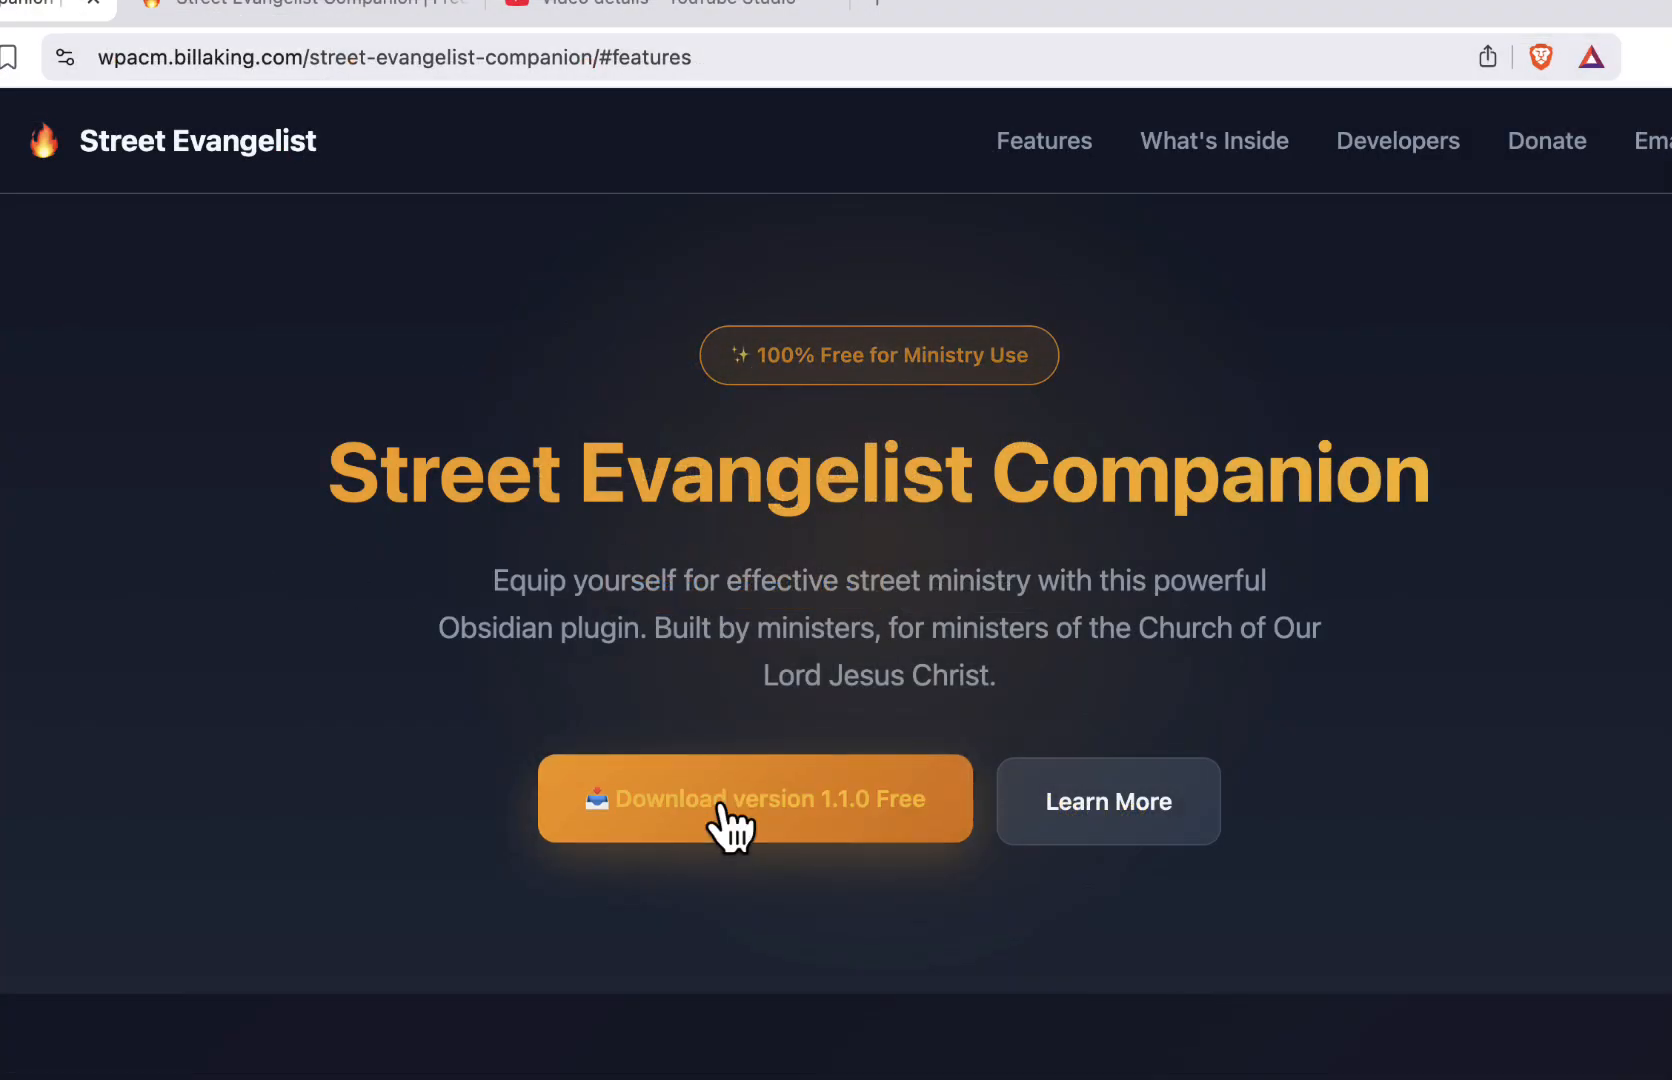
pyautogui.click(720, 806)
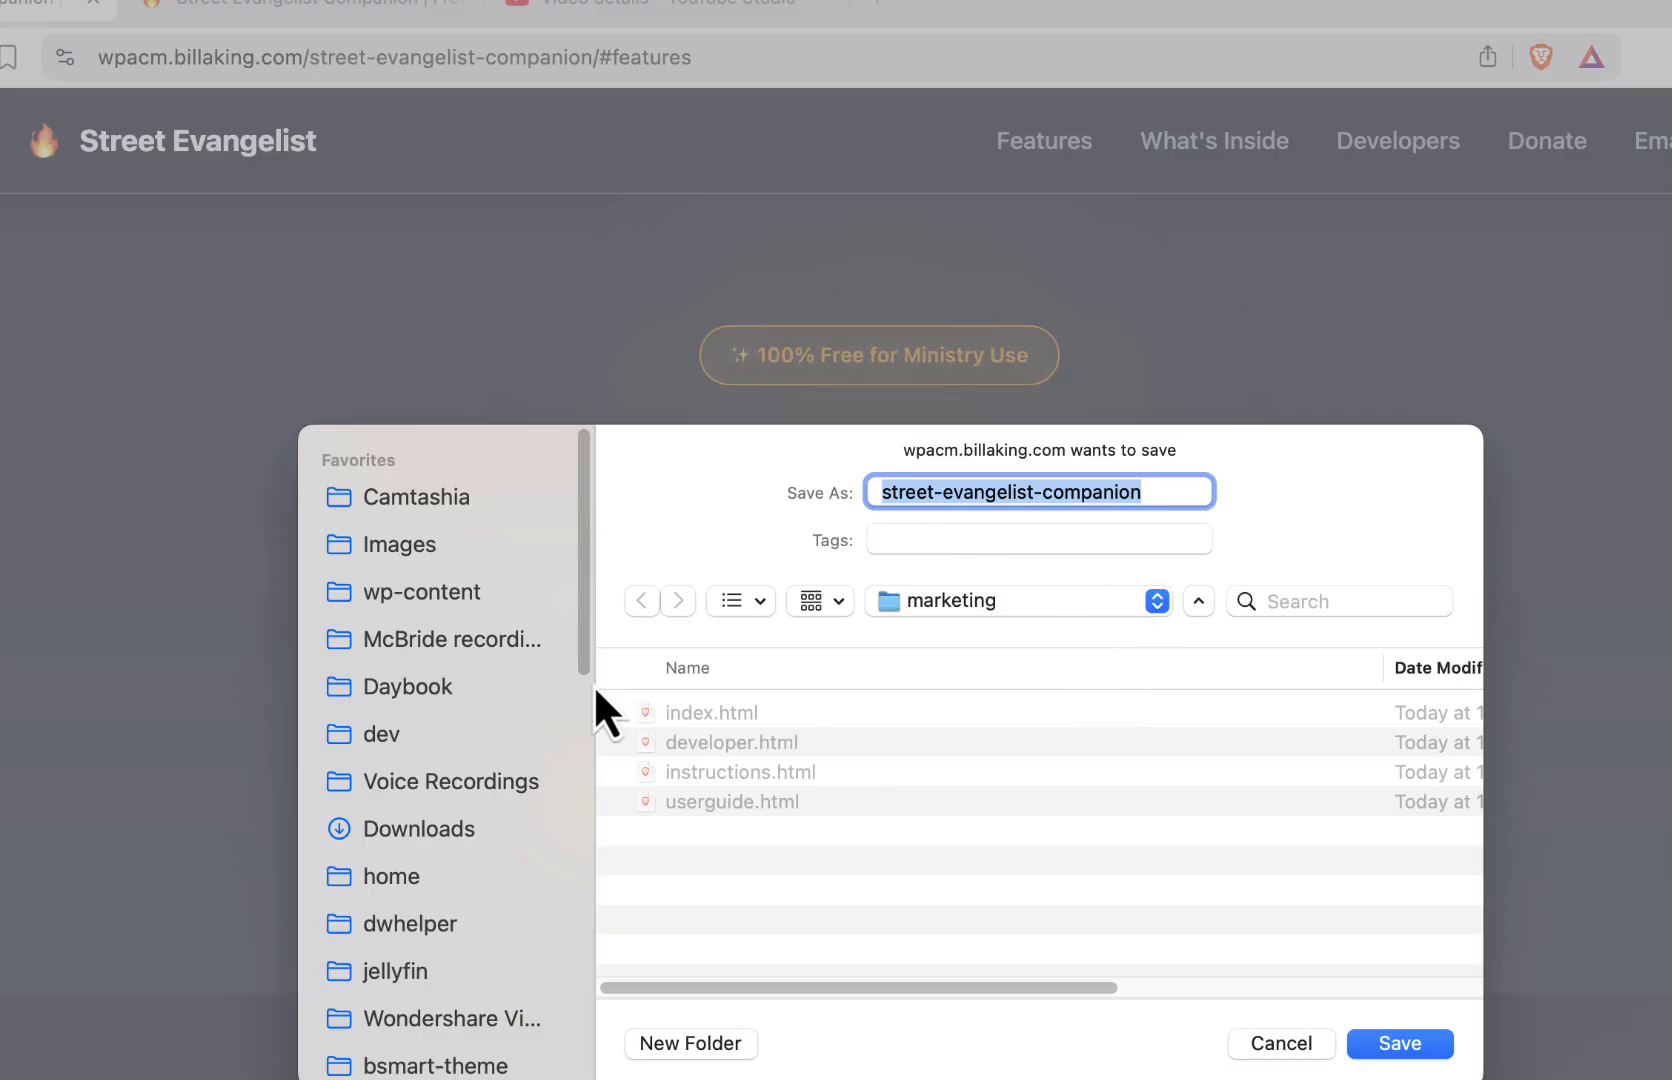
# Save the street-evangelist-companion download into the .obsidian/plugins folder of the Demo Street Evangelist Companion vault on iCloud Drive
pyautogui.scroll(-2, 583, 681)
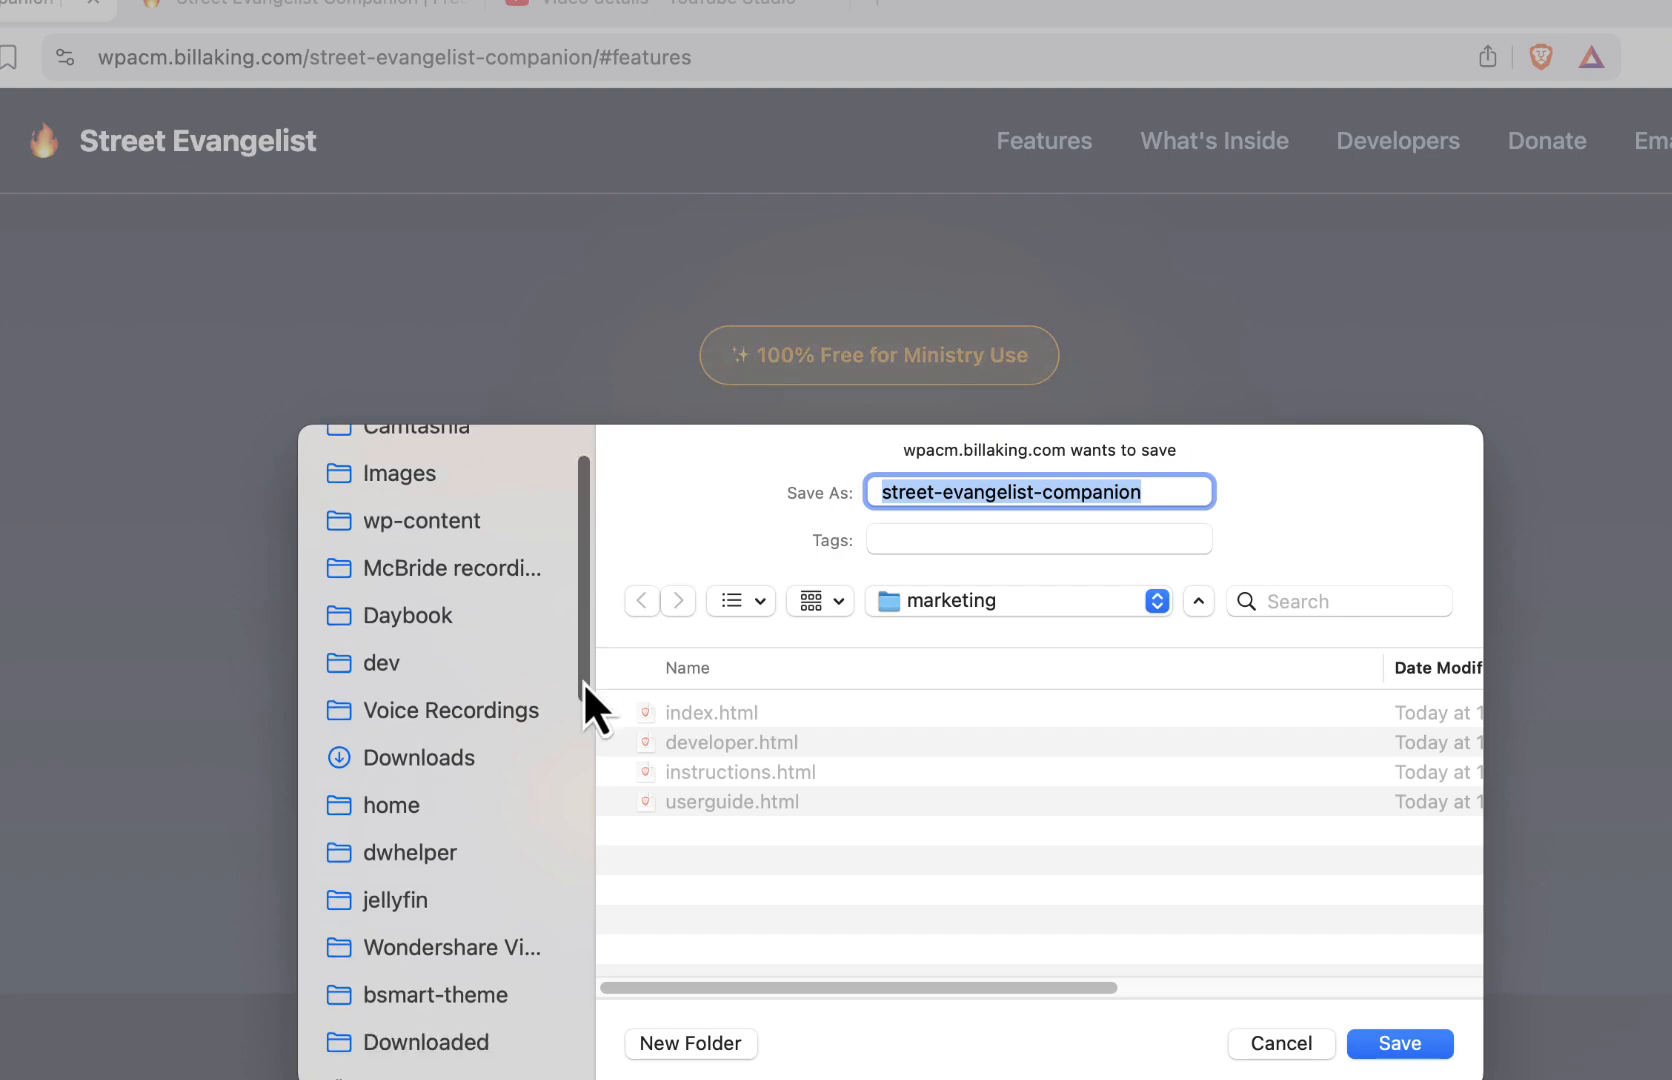
pyautogui.scroll(-10, 583, 681)
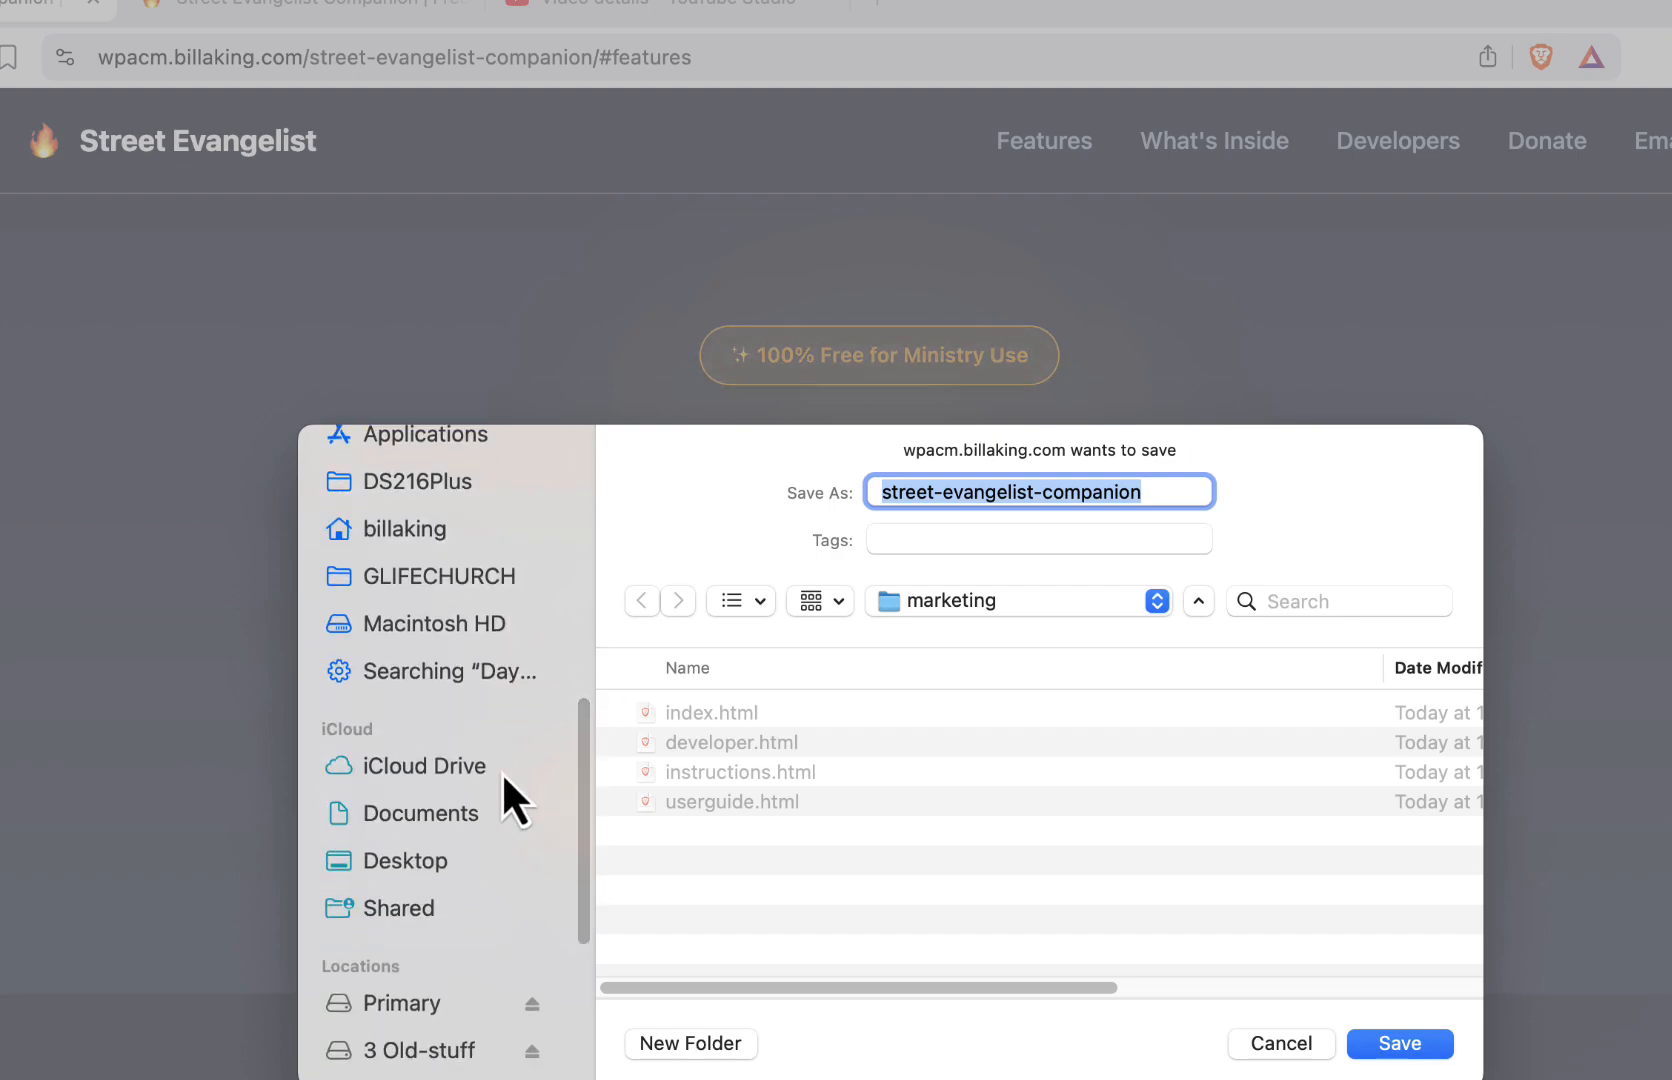
pyautogui.click(452, 762)
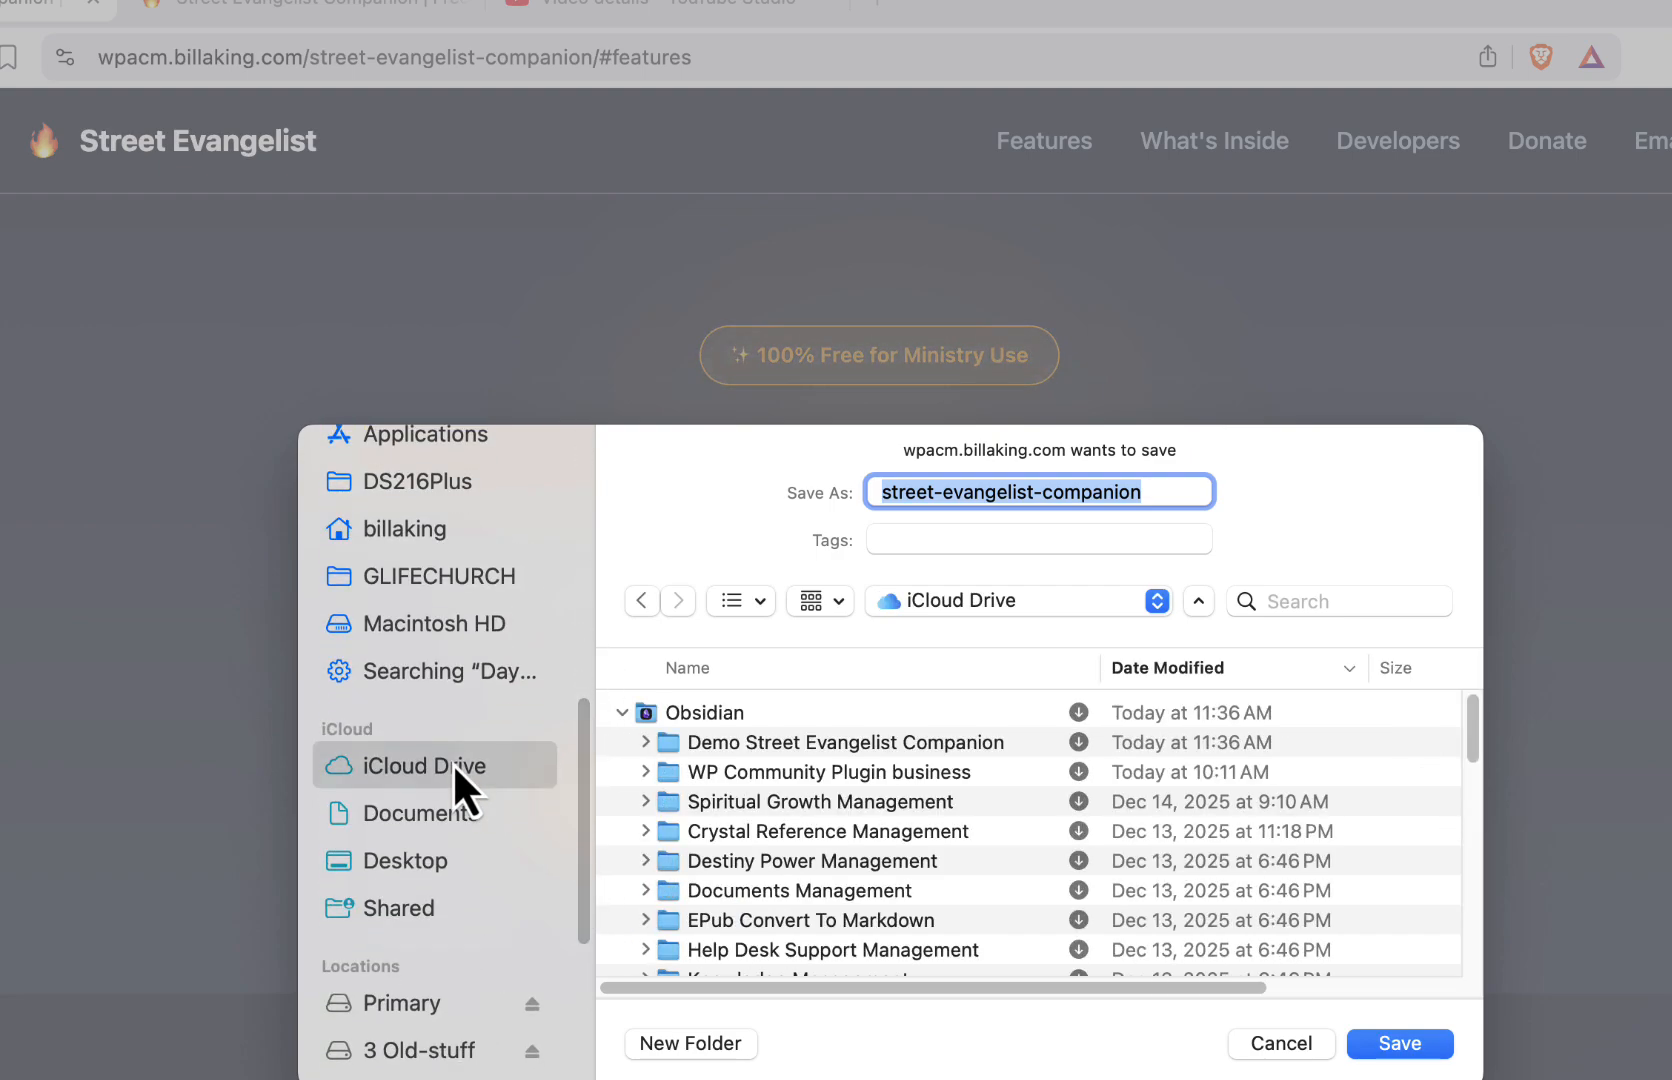
pyautogui.click(787, 741)
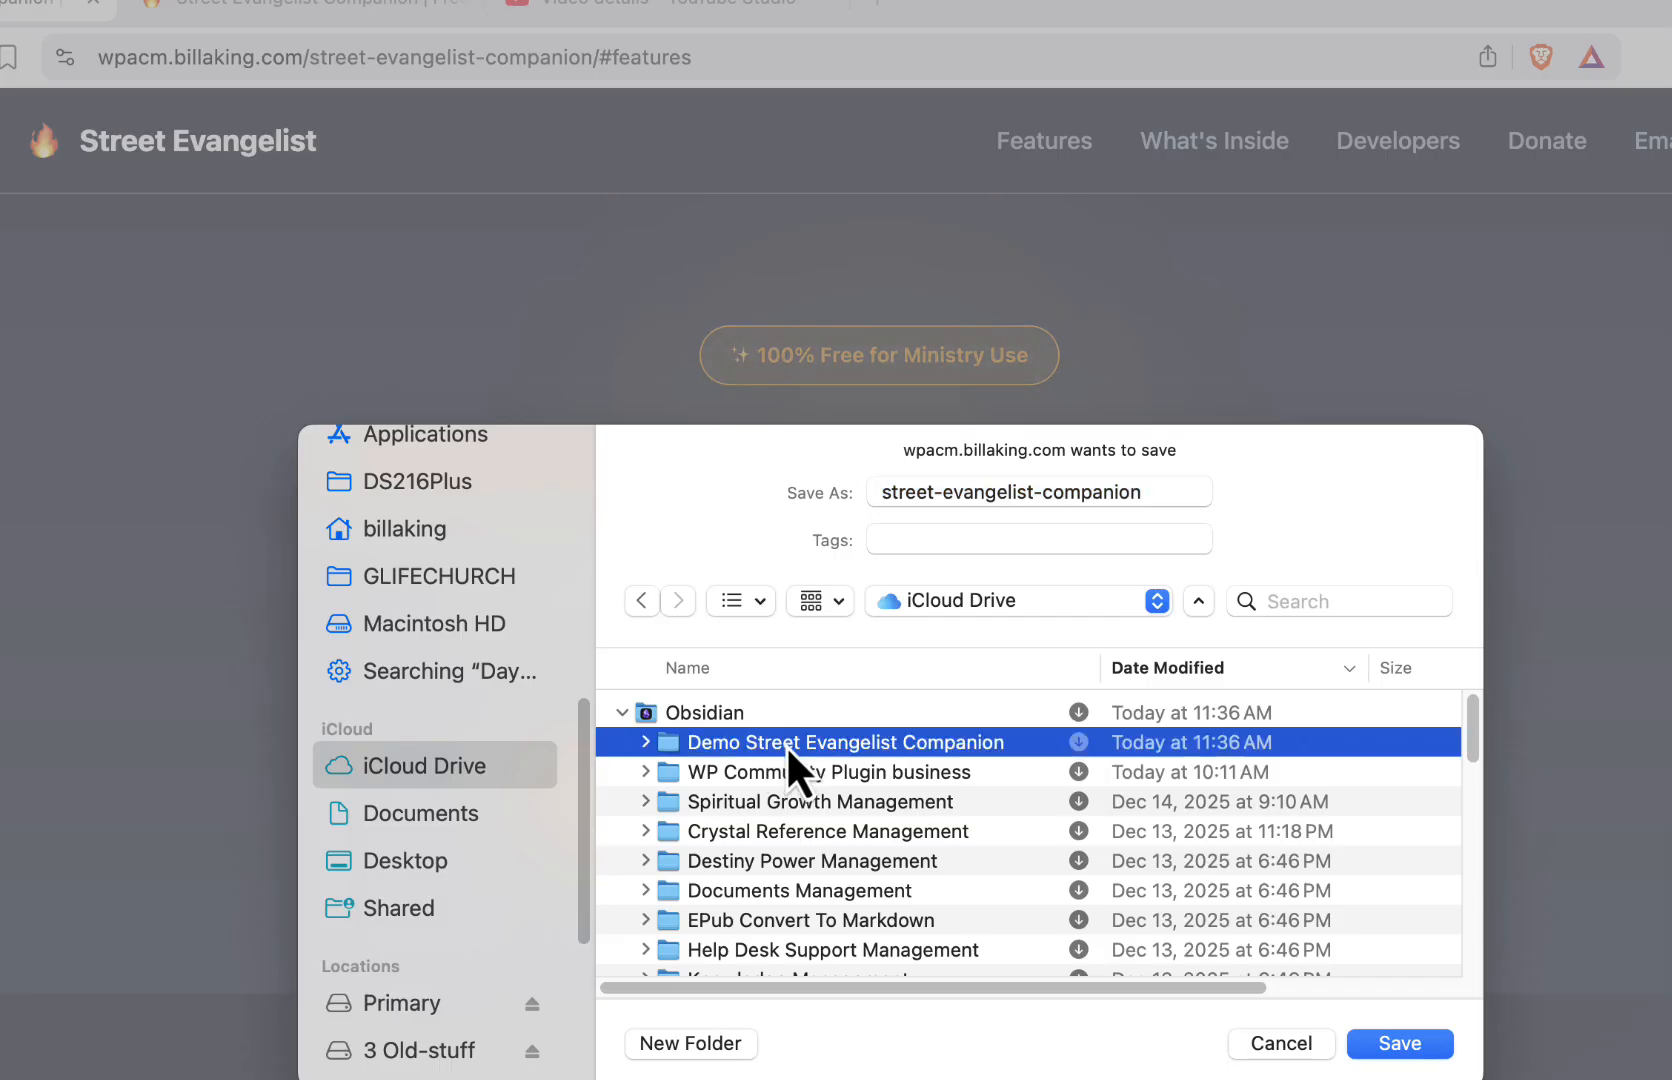
pyautogui.doubleClick(786, 745)
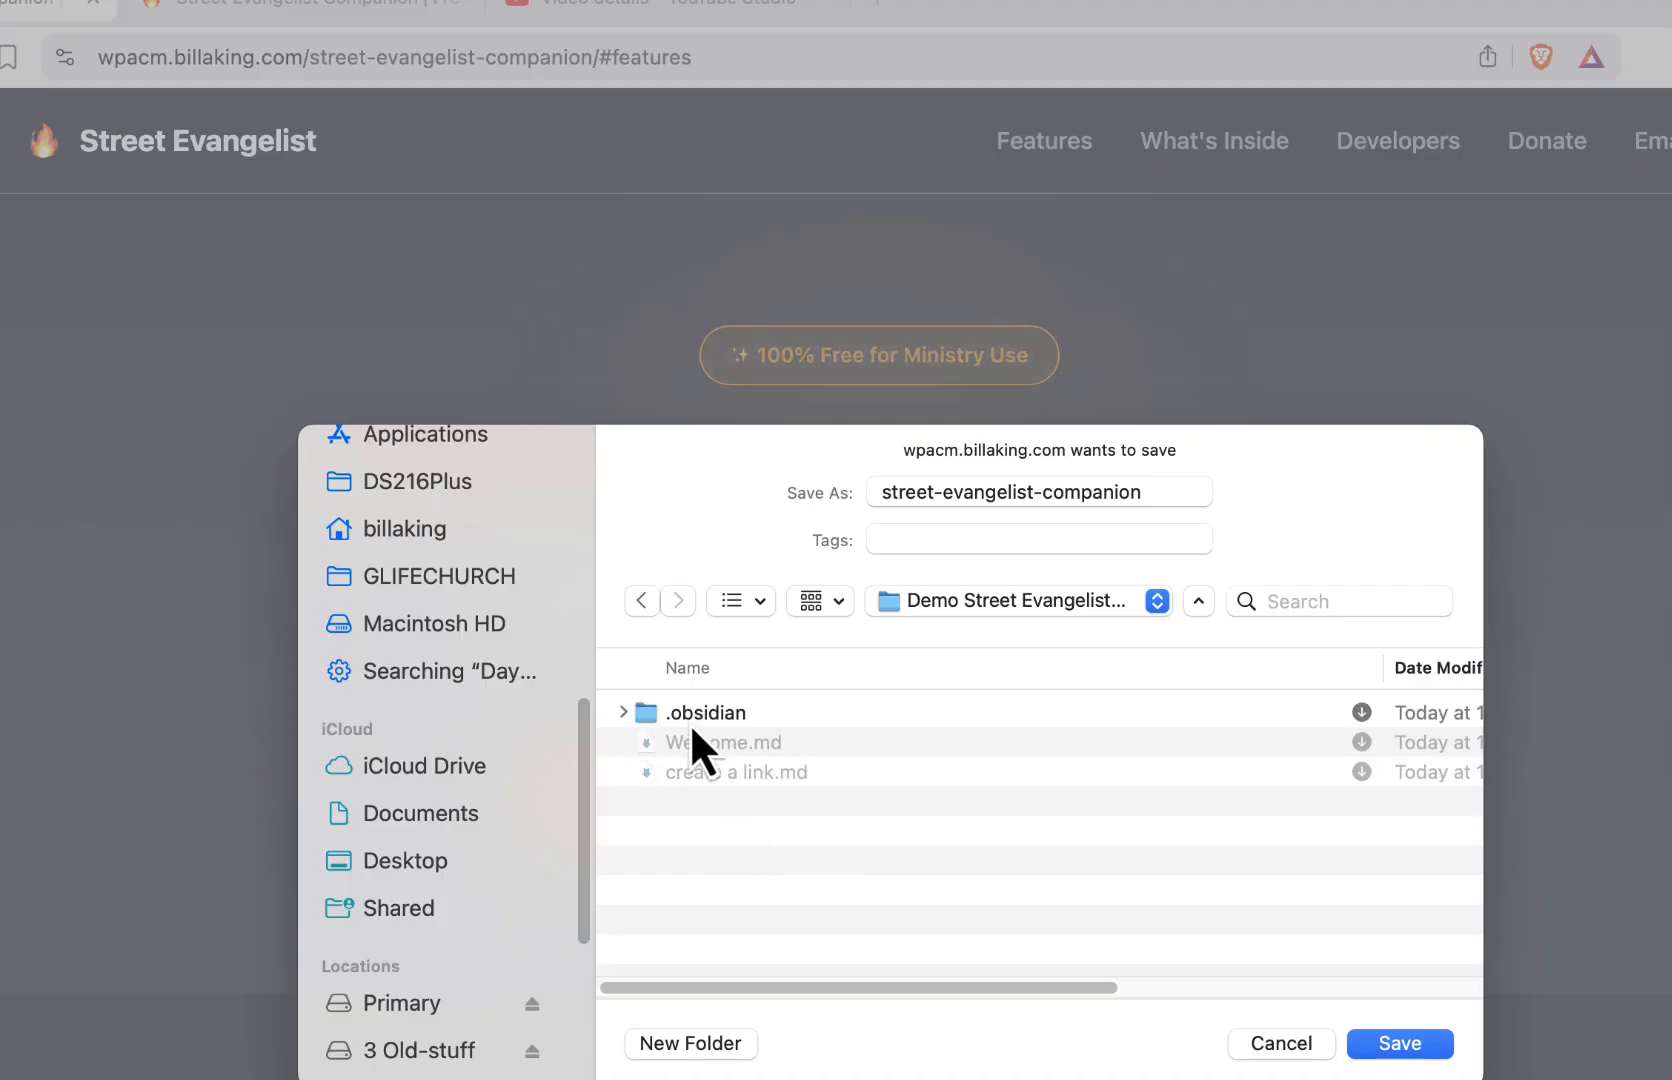
pyautogui.click(621, 712)
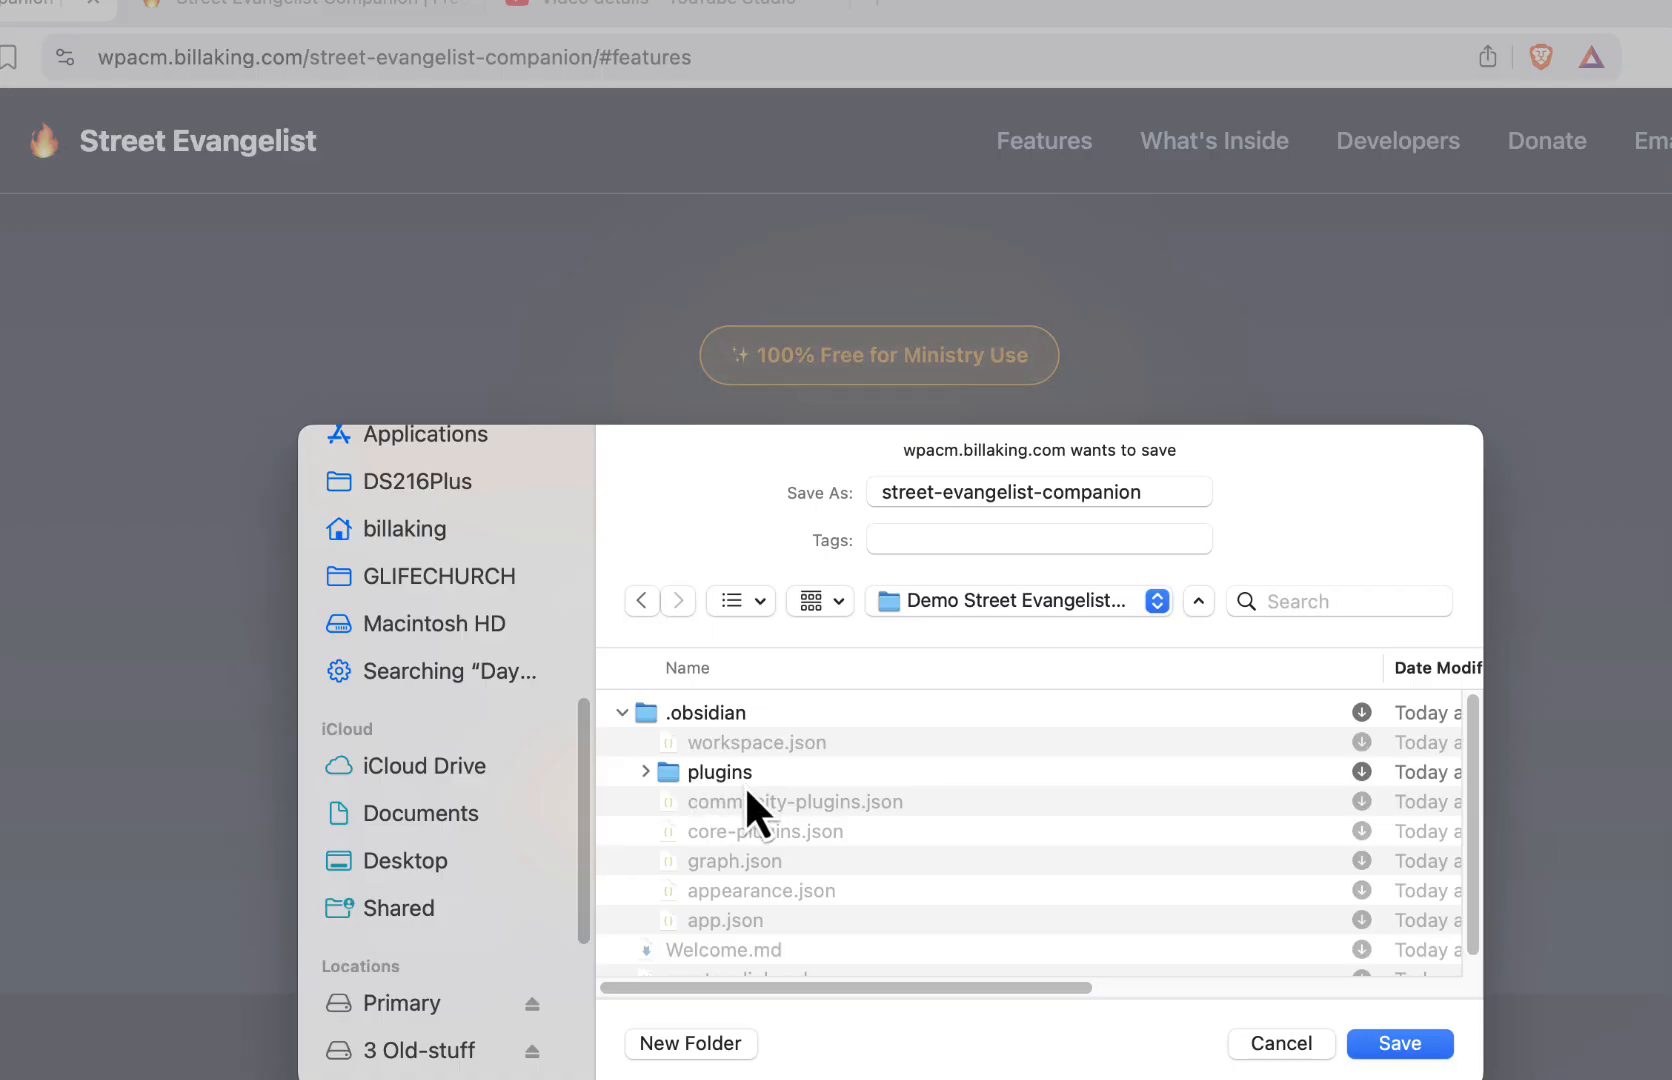
pyautogui.click(660, 776)
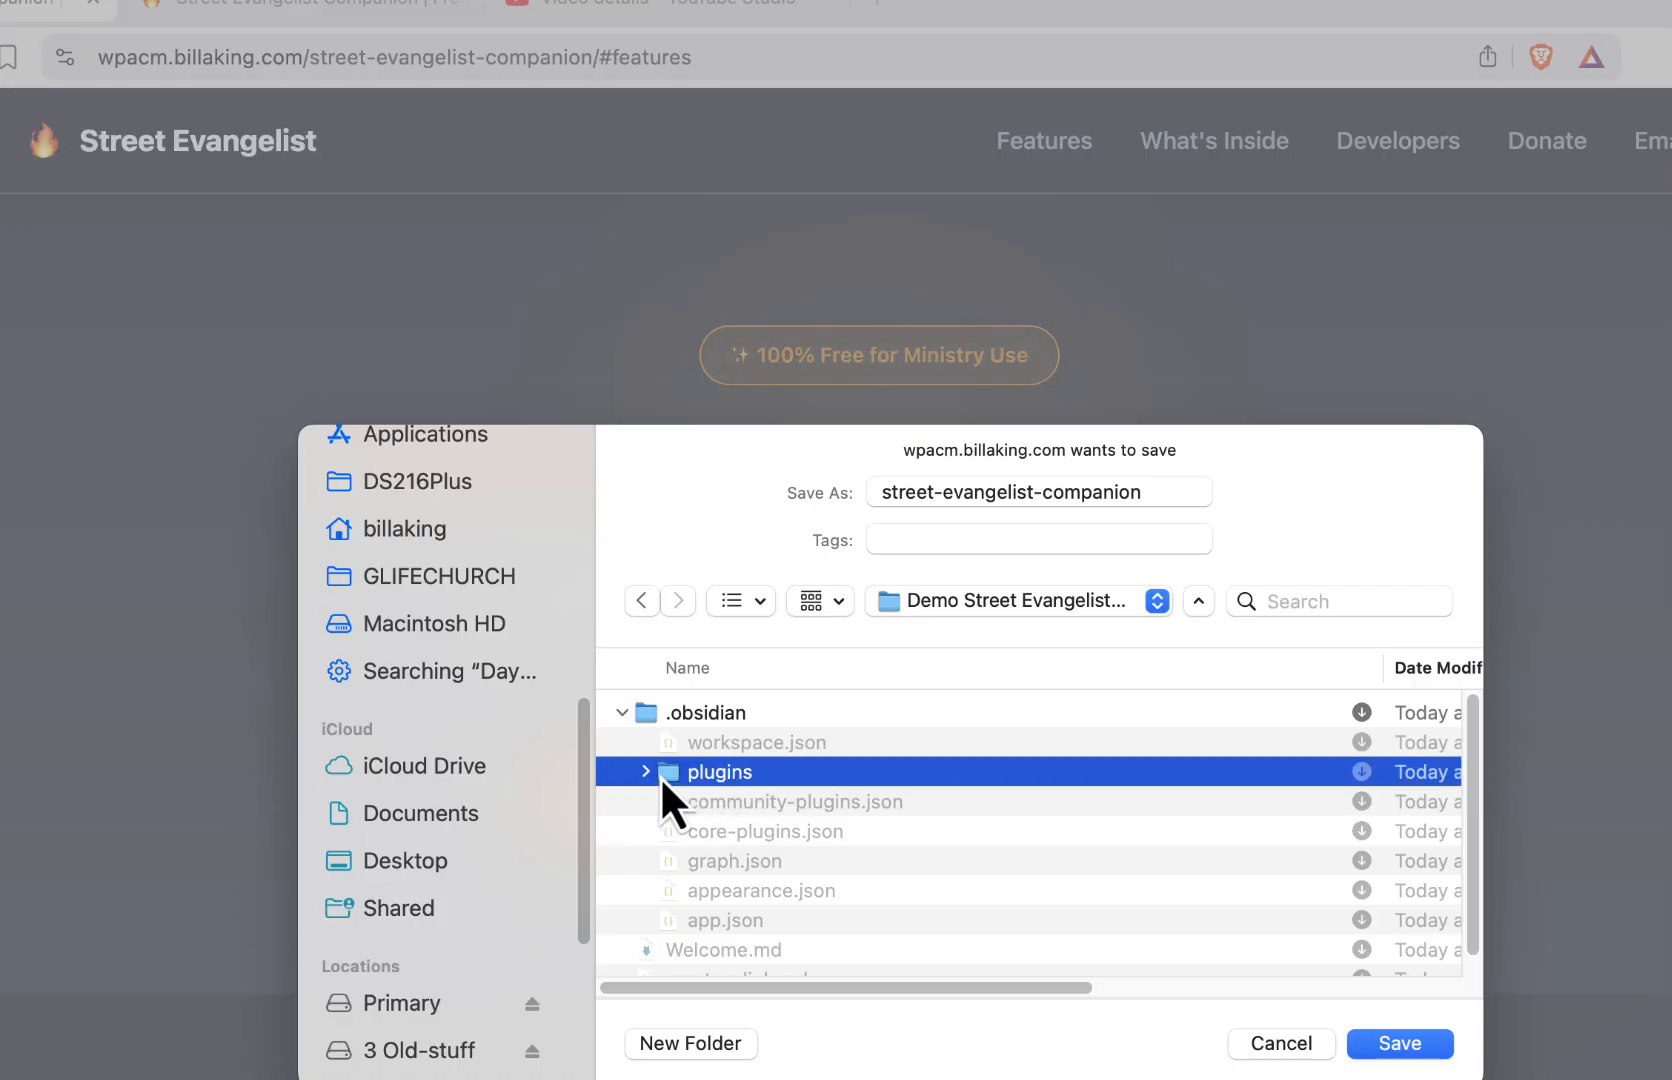
pyautogui.doubleClick(660, 776)
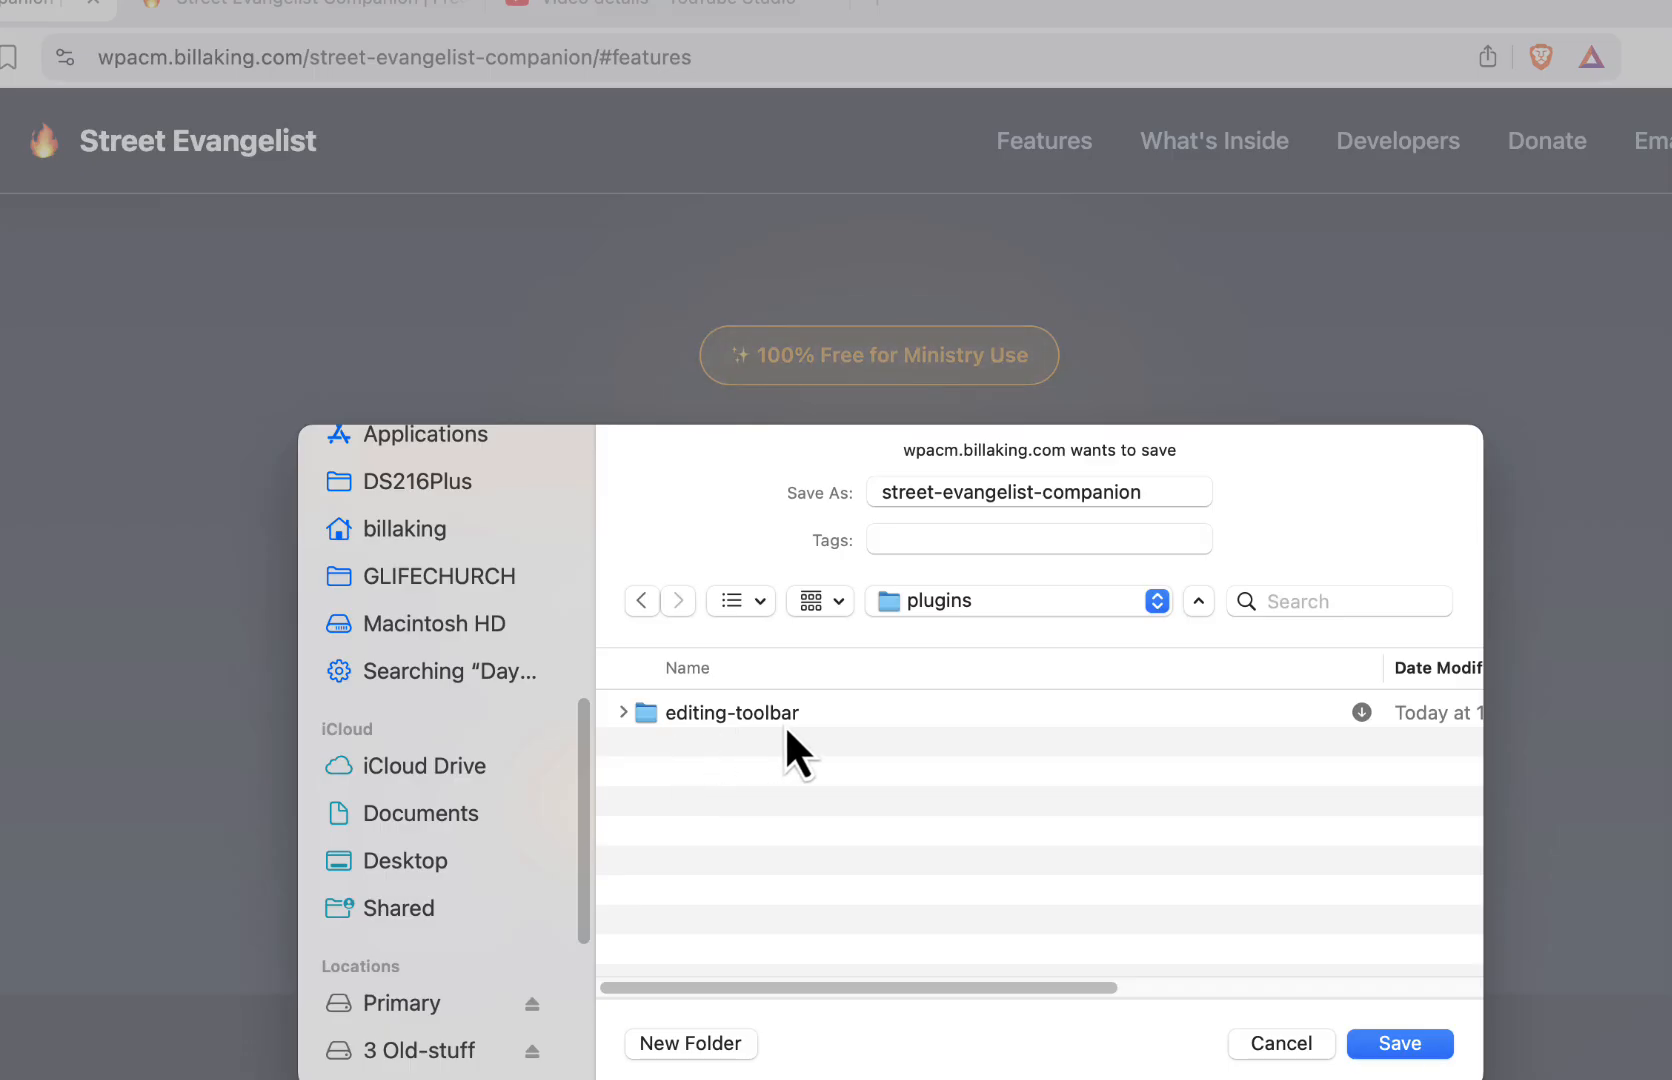
pyautogui.click(1404, 1047)
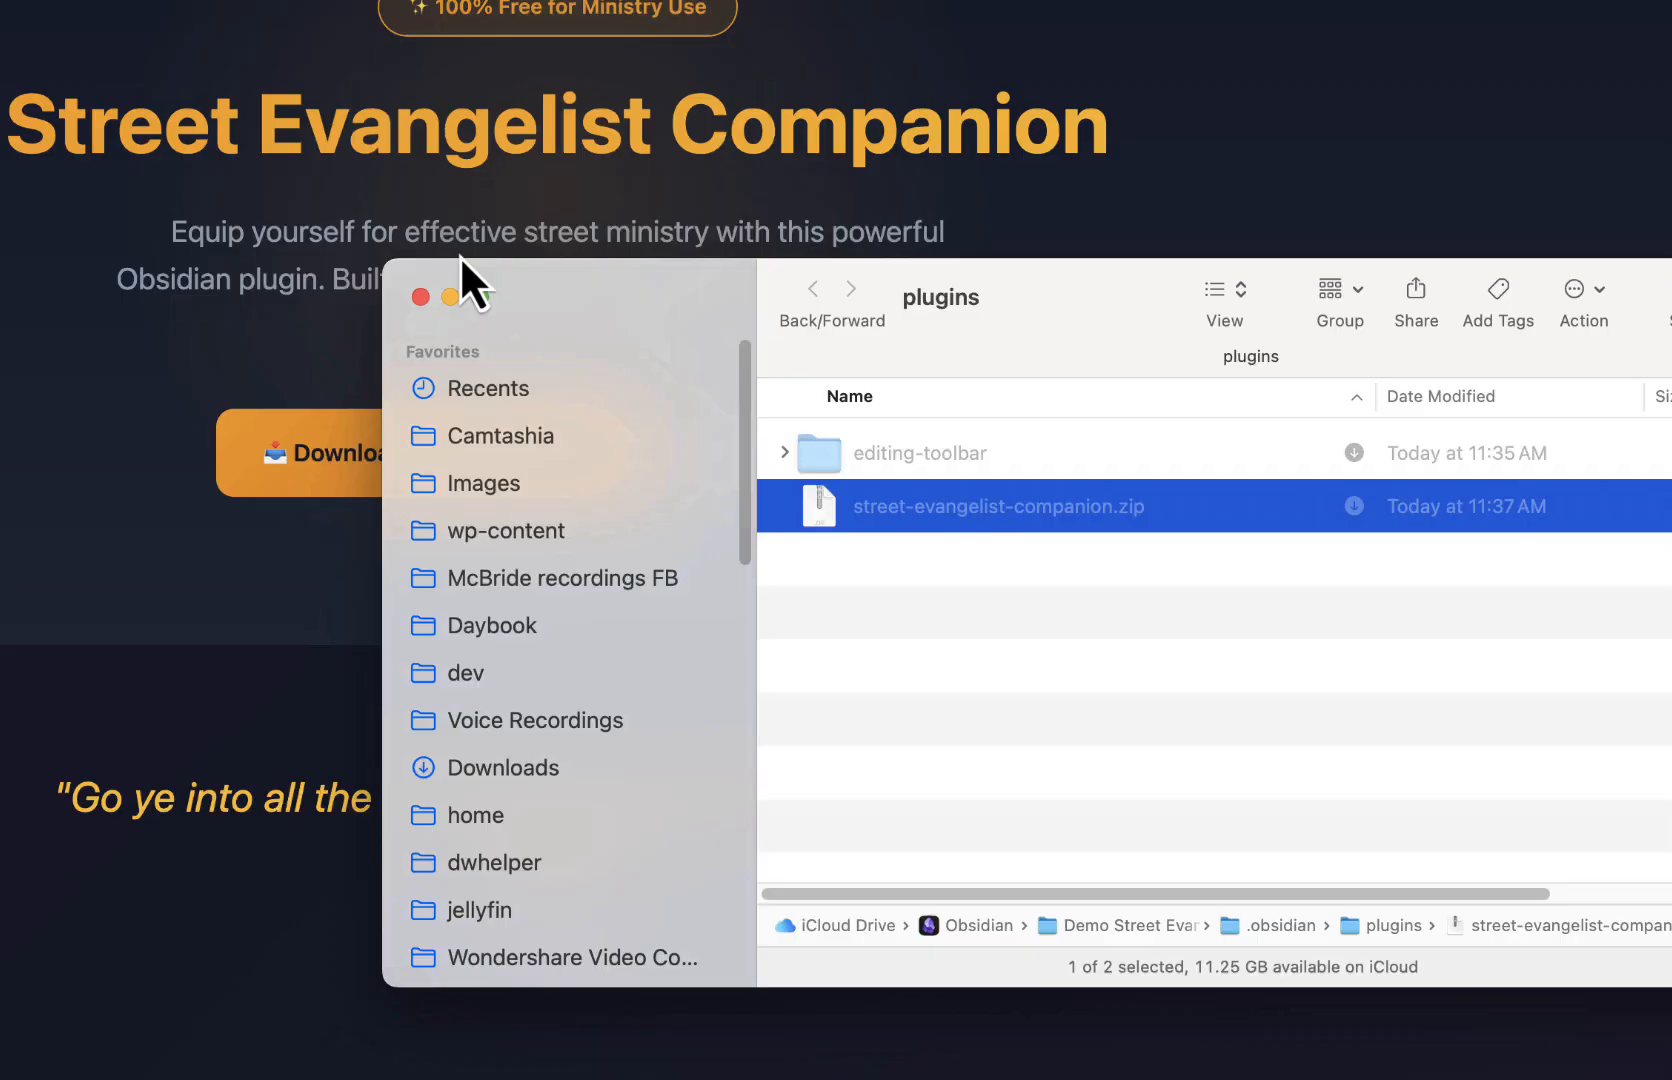
# Extract street-evangelist-companion.zip inside the plugins folder in Finder and move the zip file to the Trash
pyautogui.moveTo(458, 255); pyautogui.dragTo(372, 229)
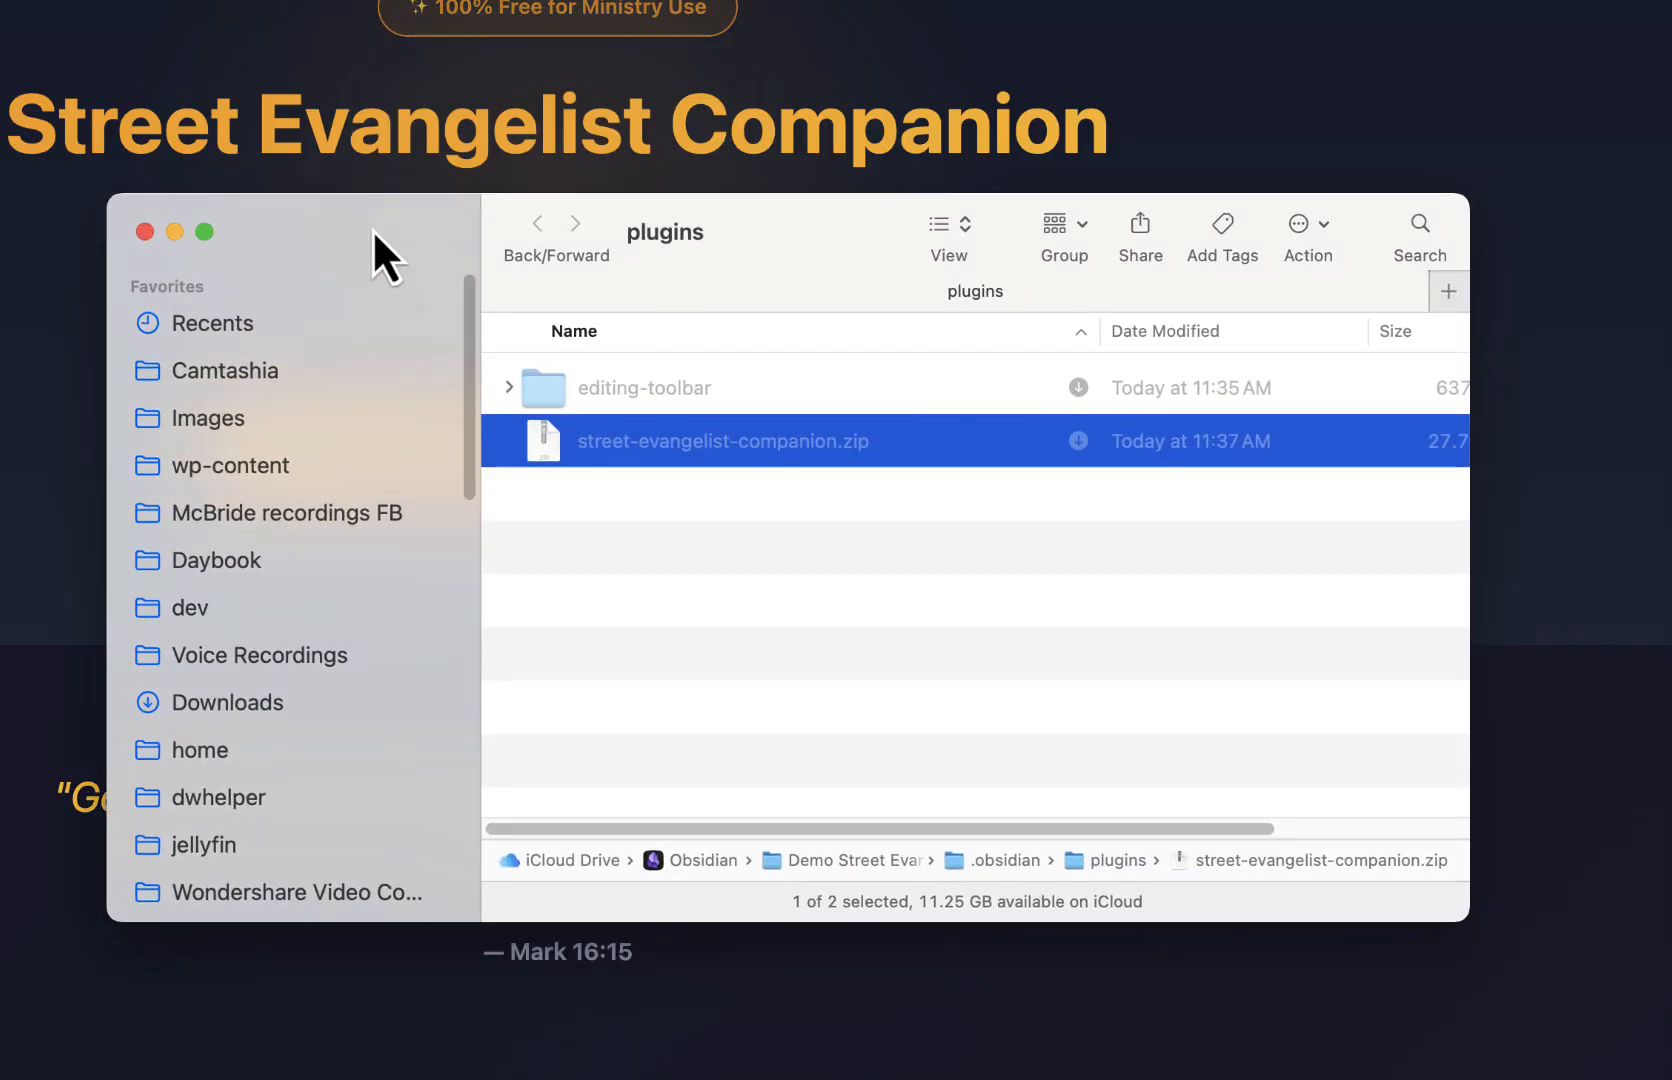
pyautogui.rightClick(711, 448)
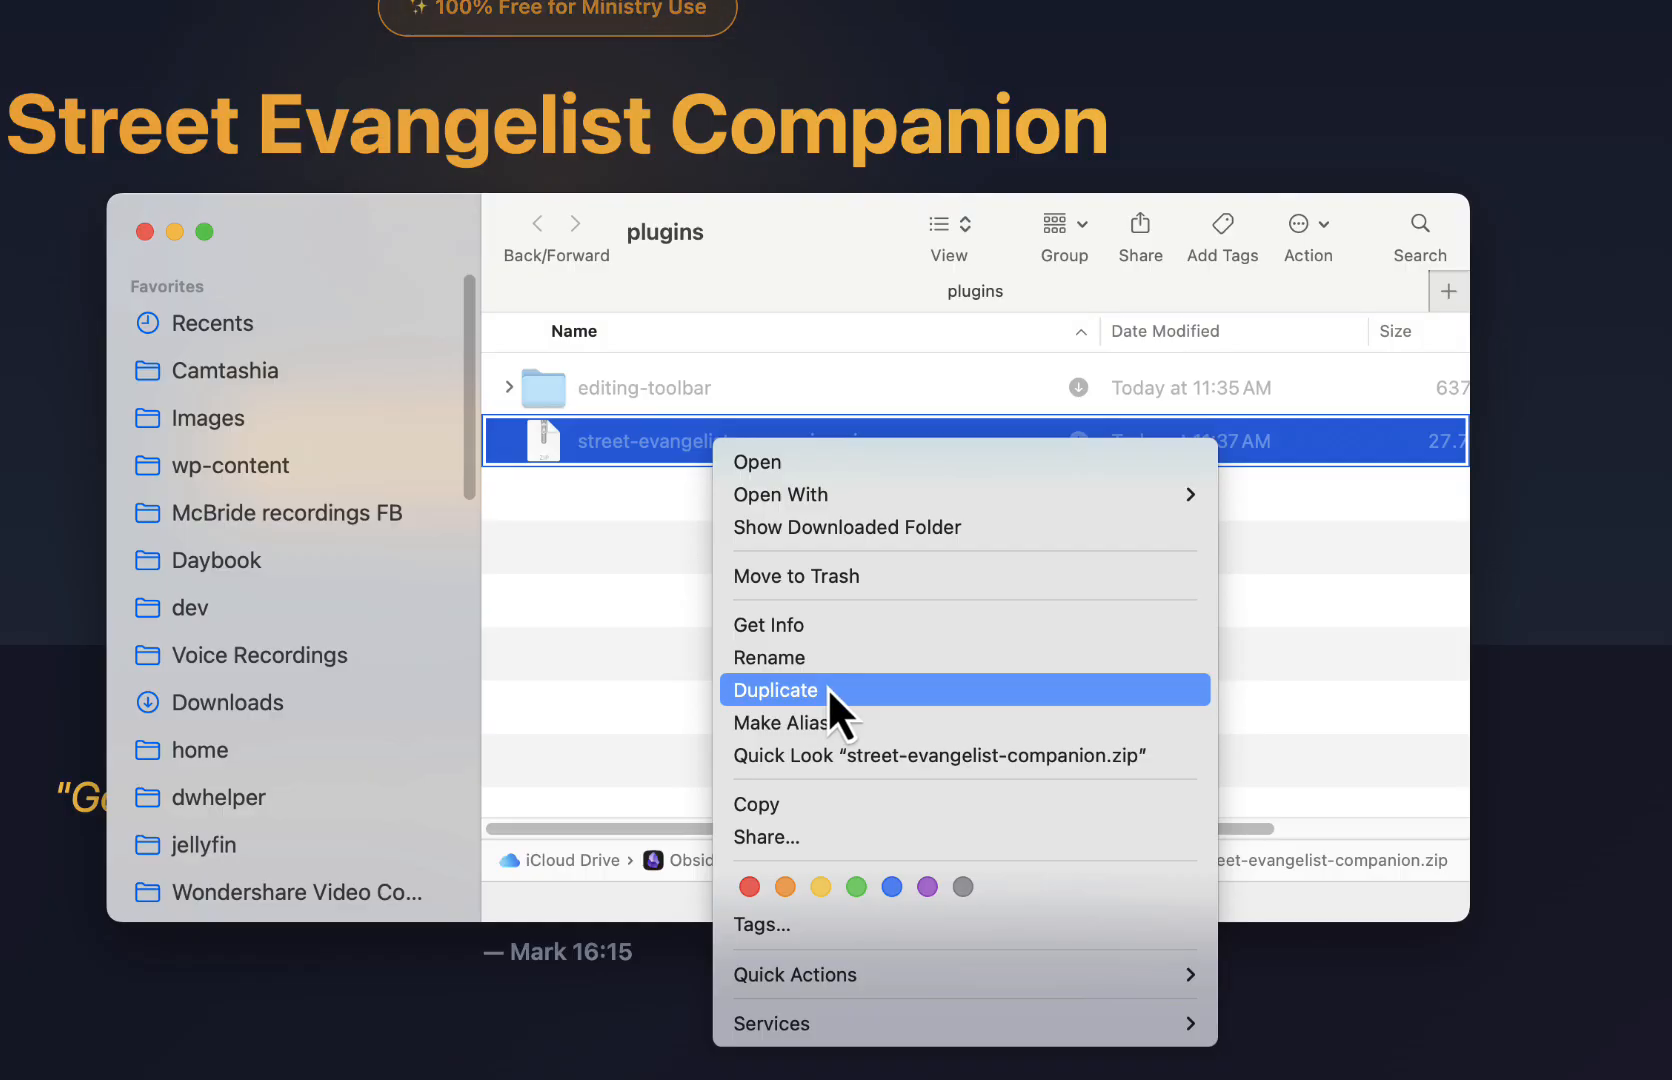
pyautogui.click(796, 466)
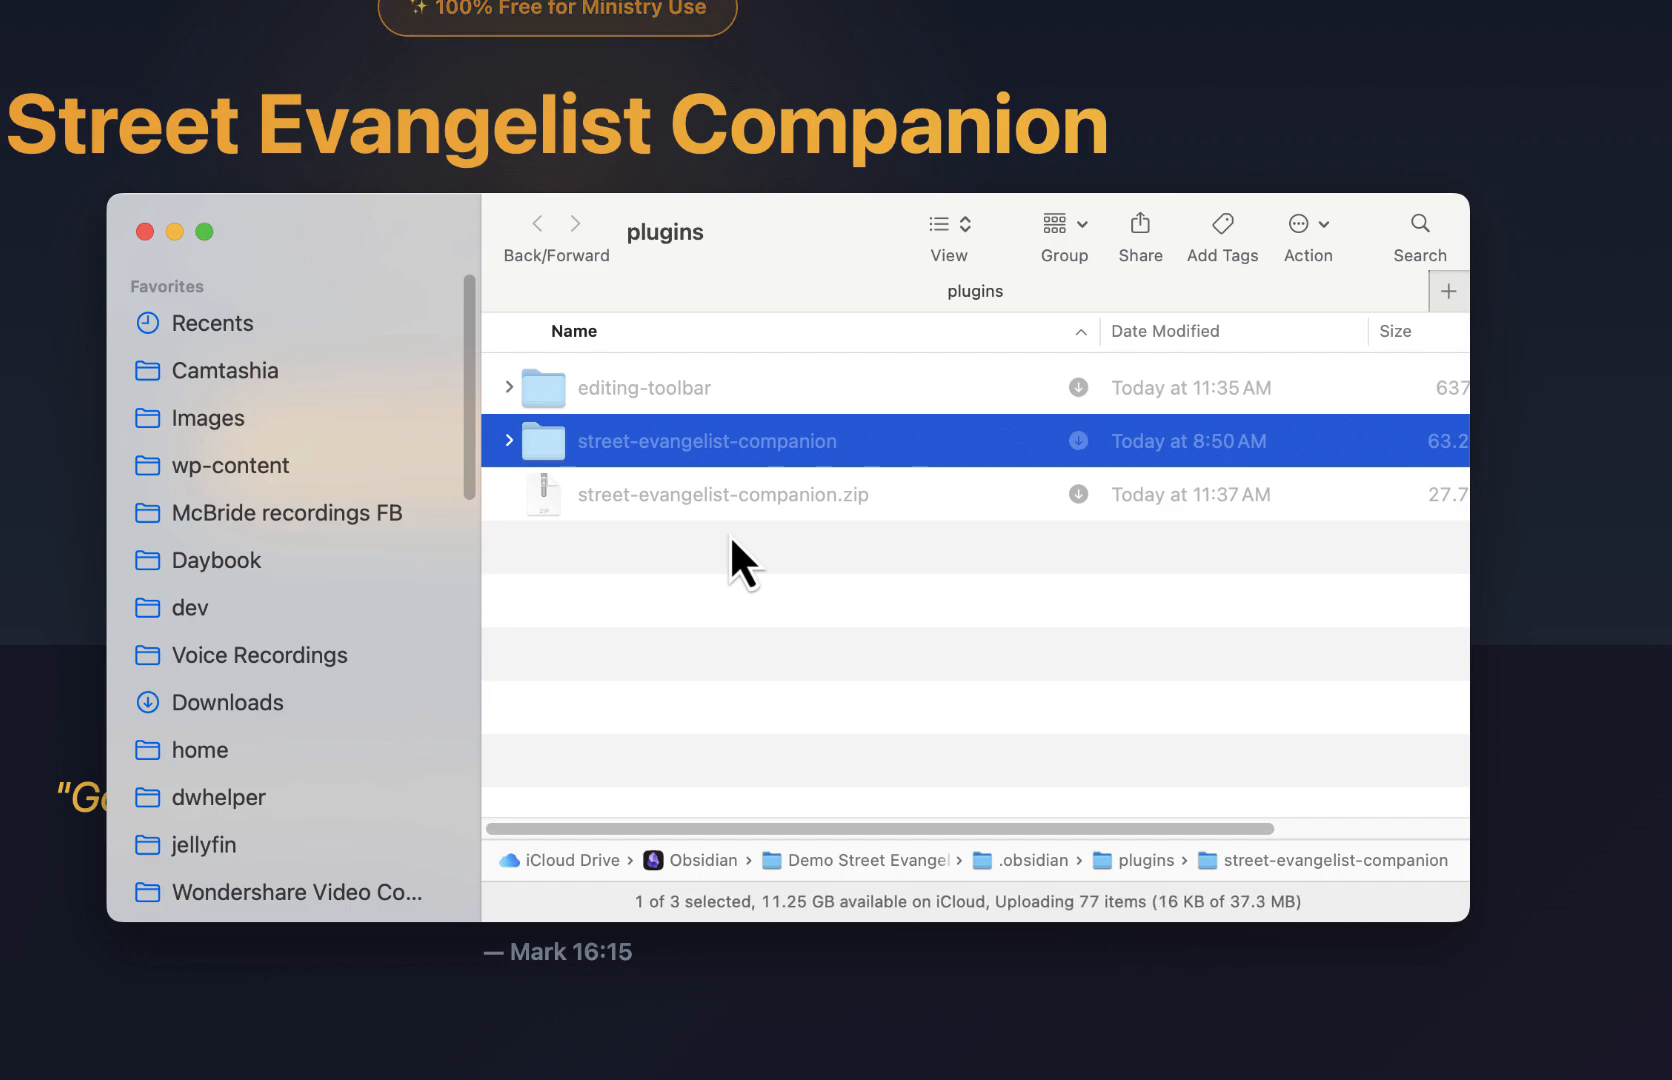
pyautogui.click(624, 496)
pyautogui.rightClick(624, 496)
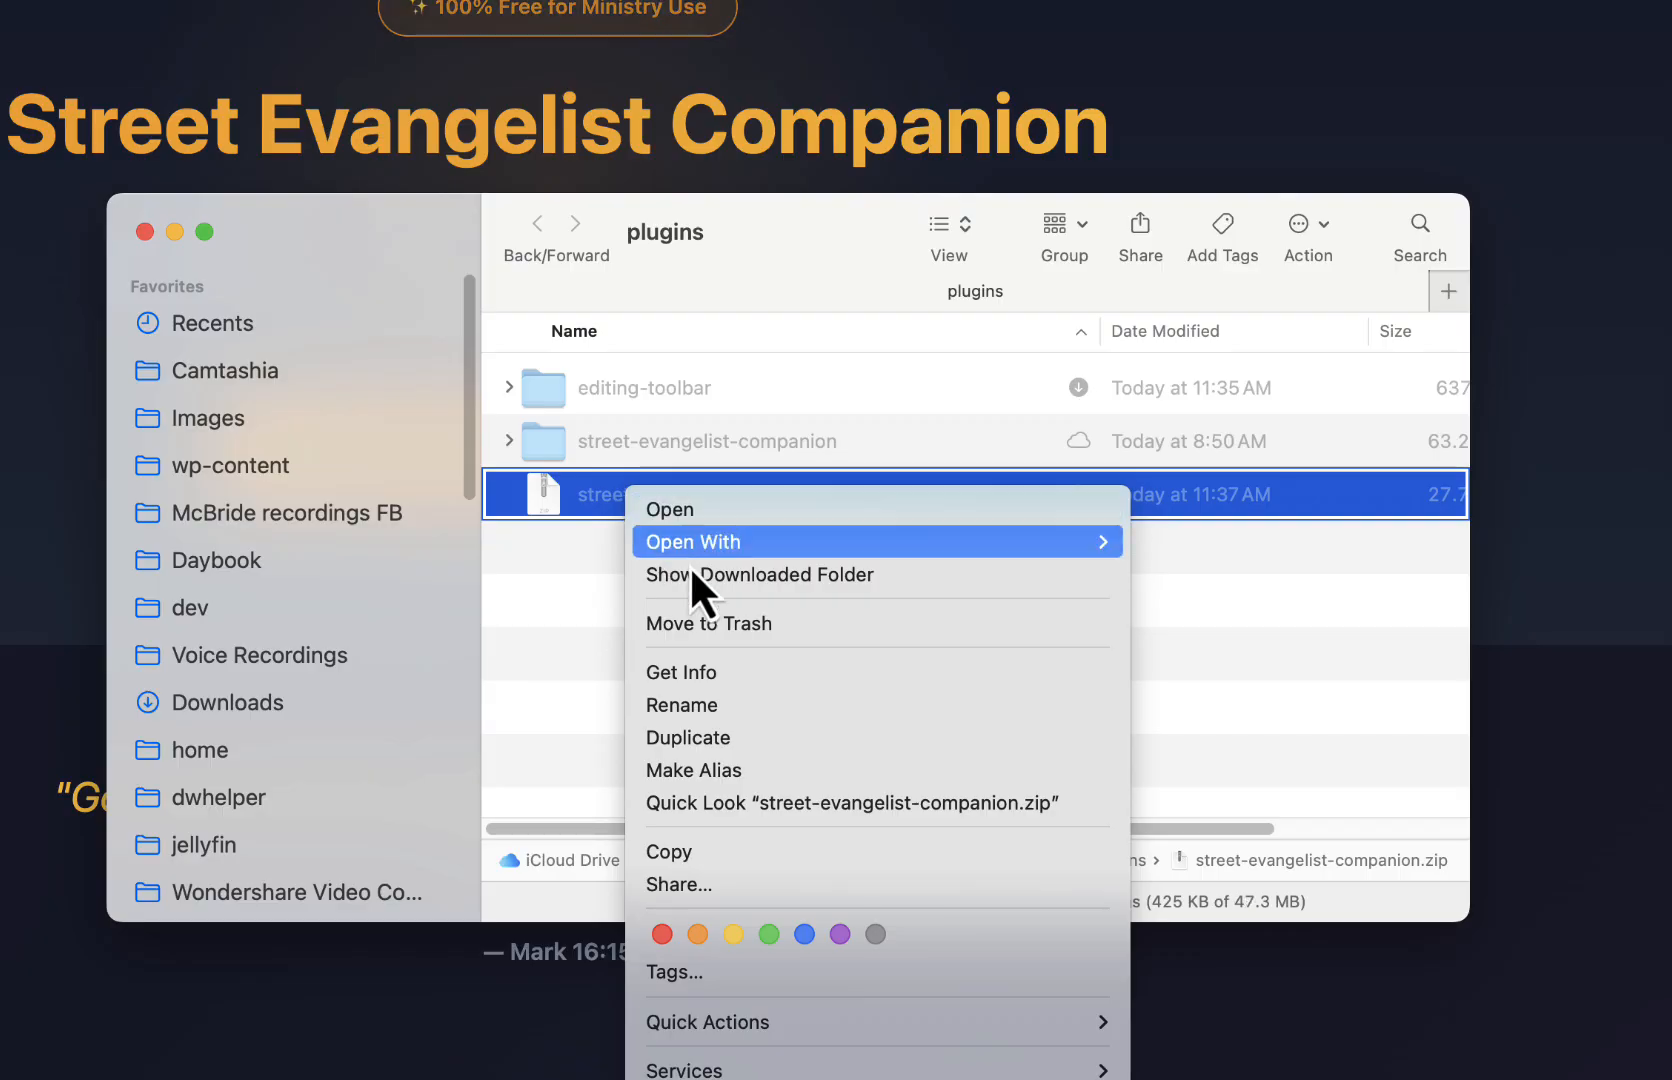
pyautogui.click(729, 624)
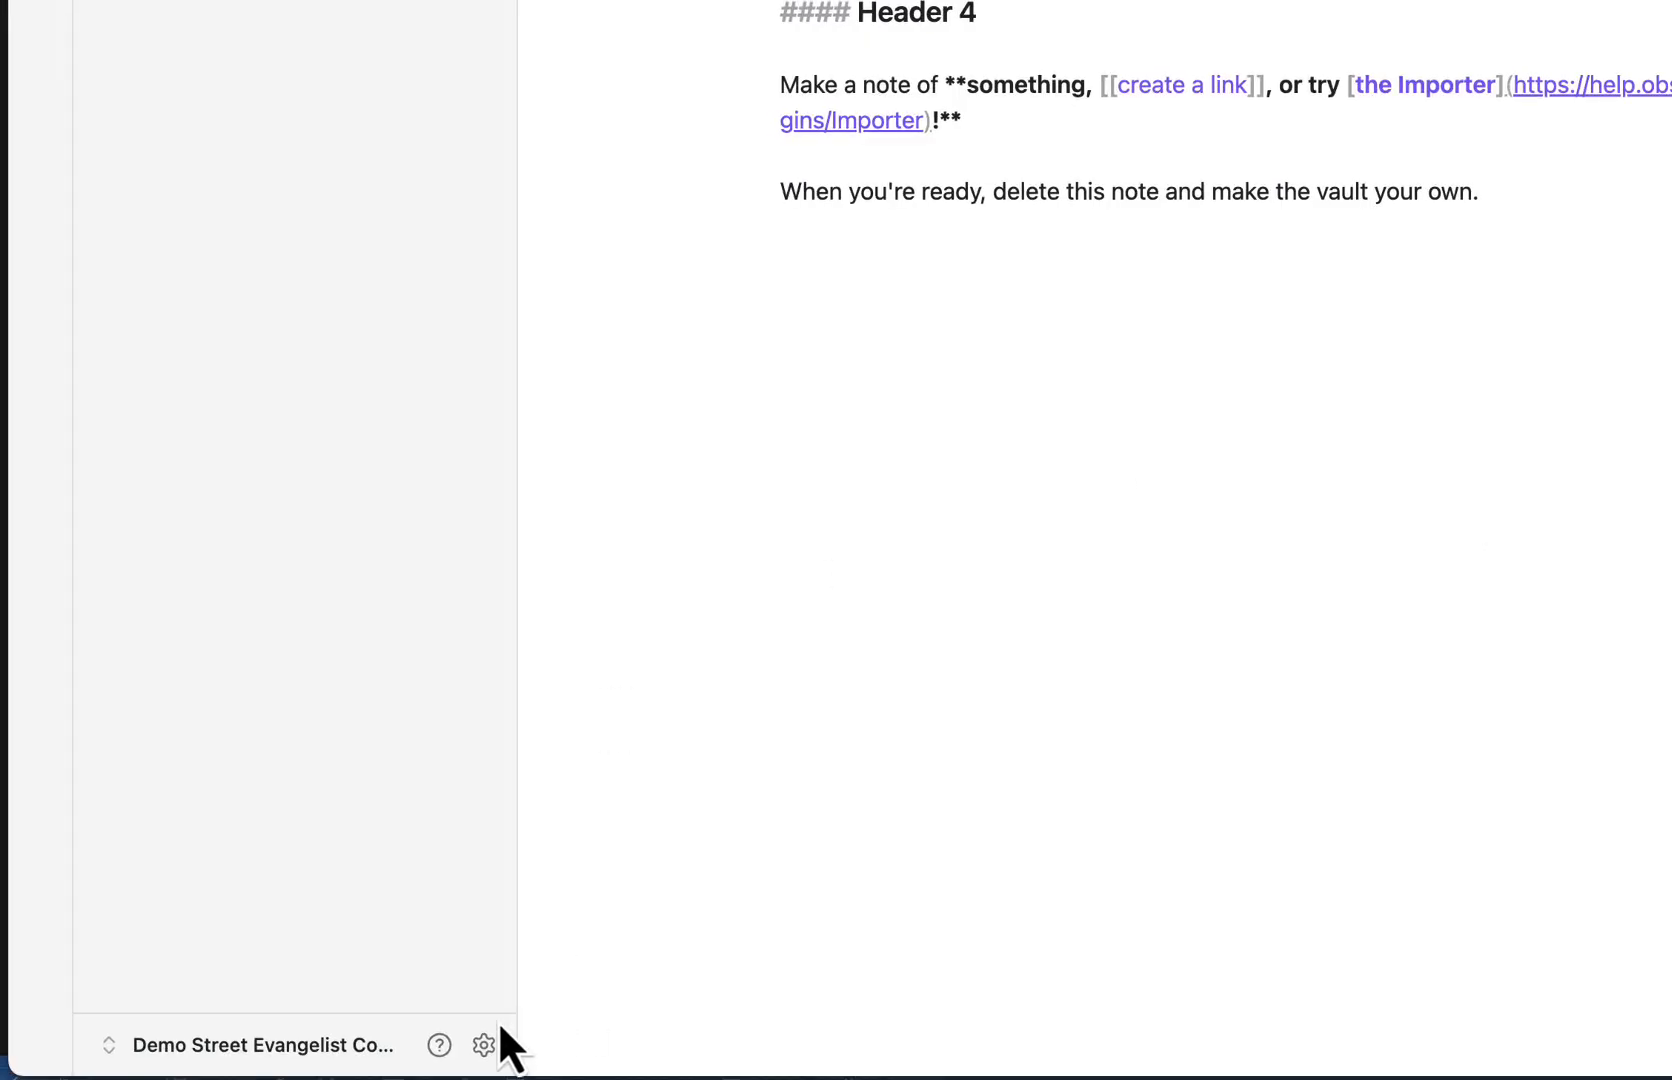
# Switch to Obsidian, reload the installed community plugins, enable Street Evangelist Companion and close the settings
pyautogui.click(483, 1045)
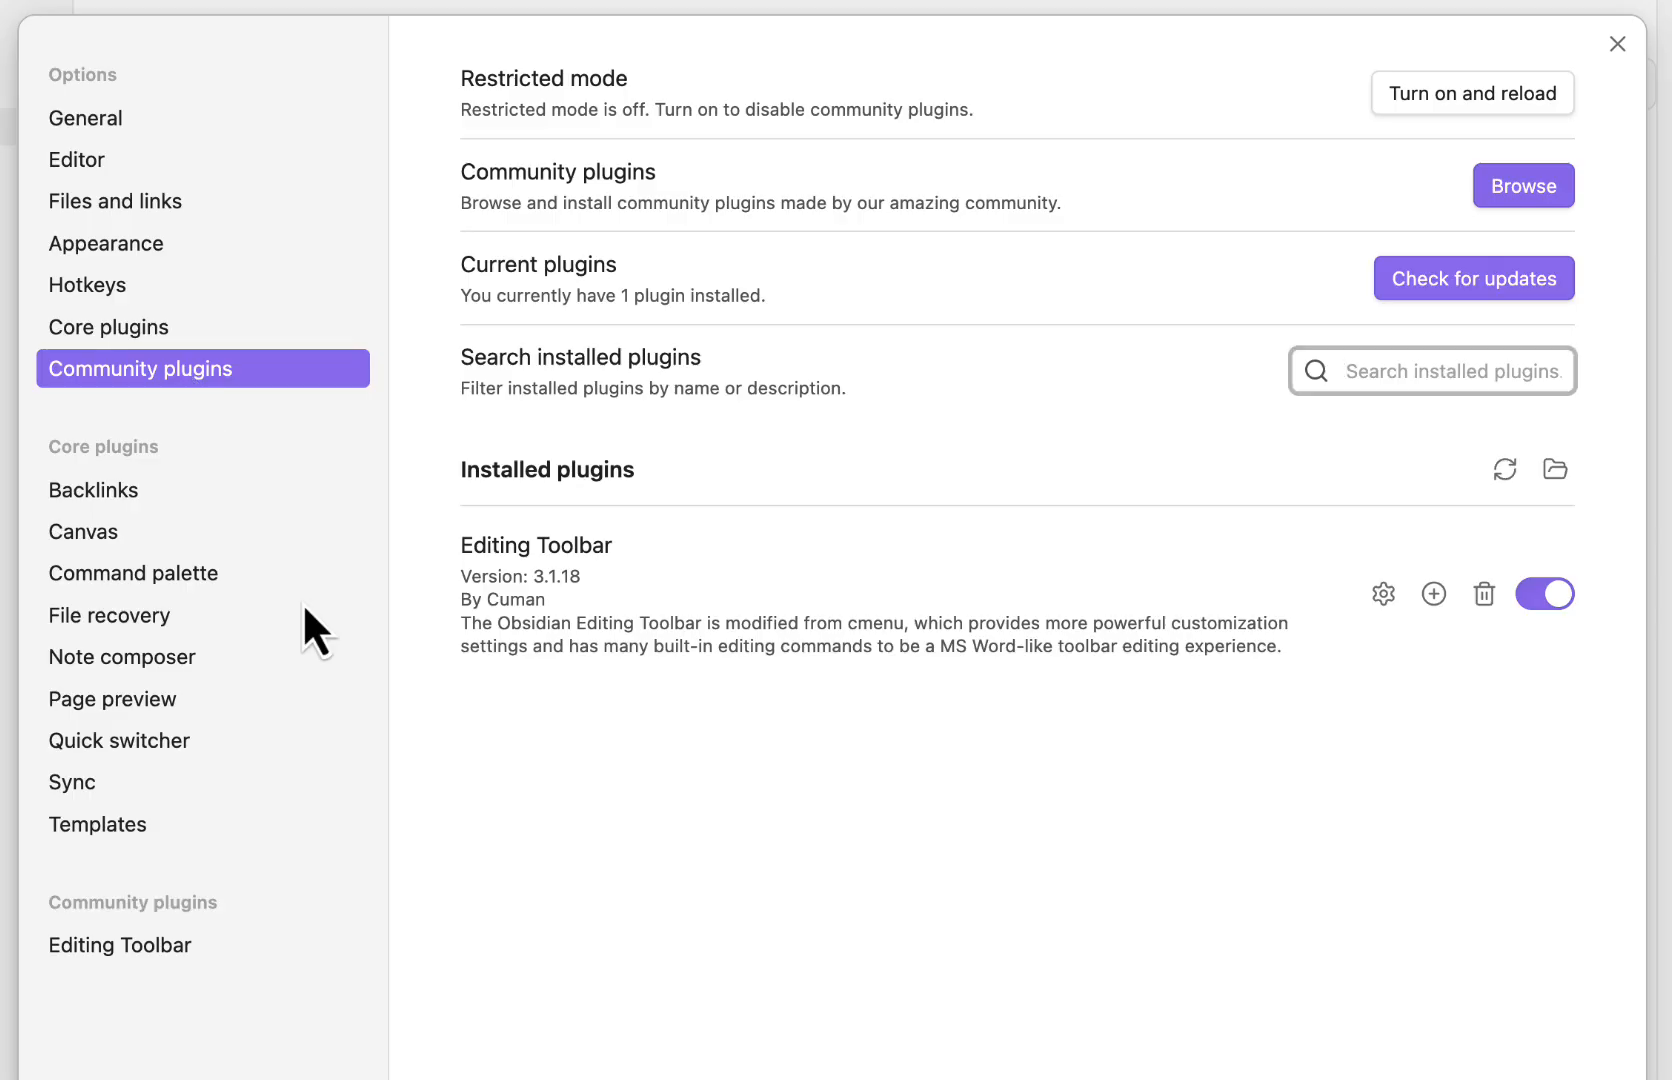
pyautogui.click(1503, 470)
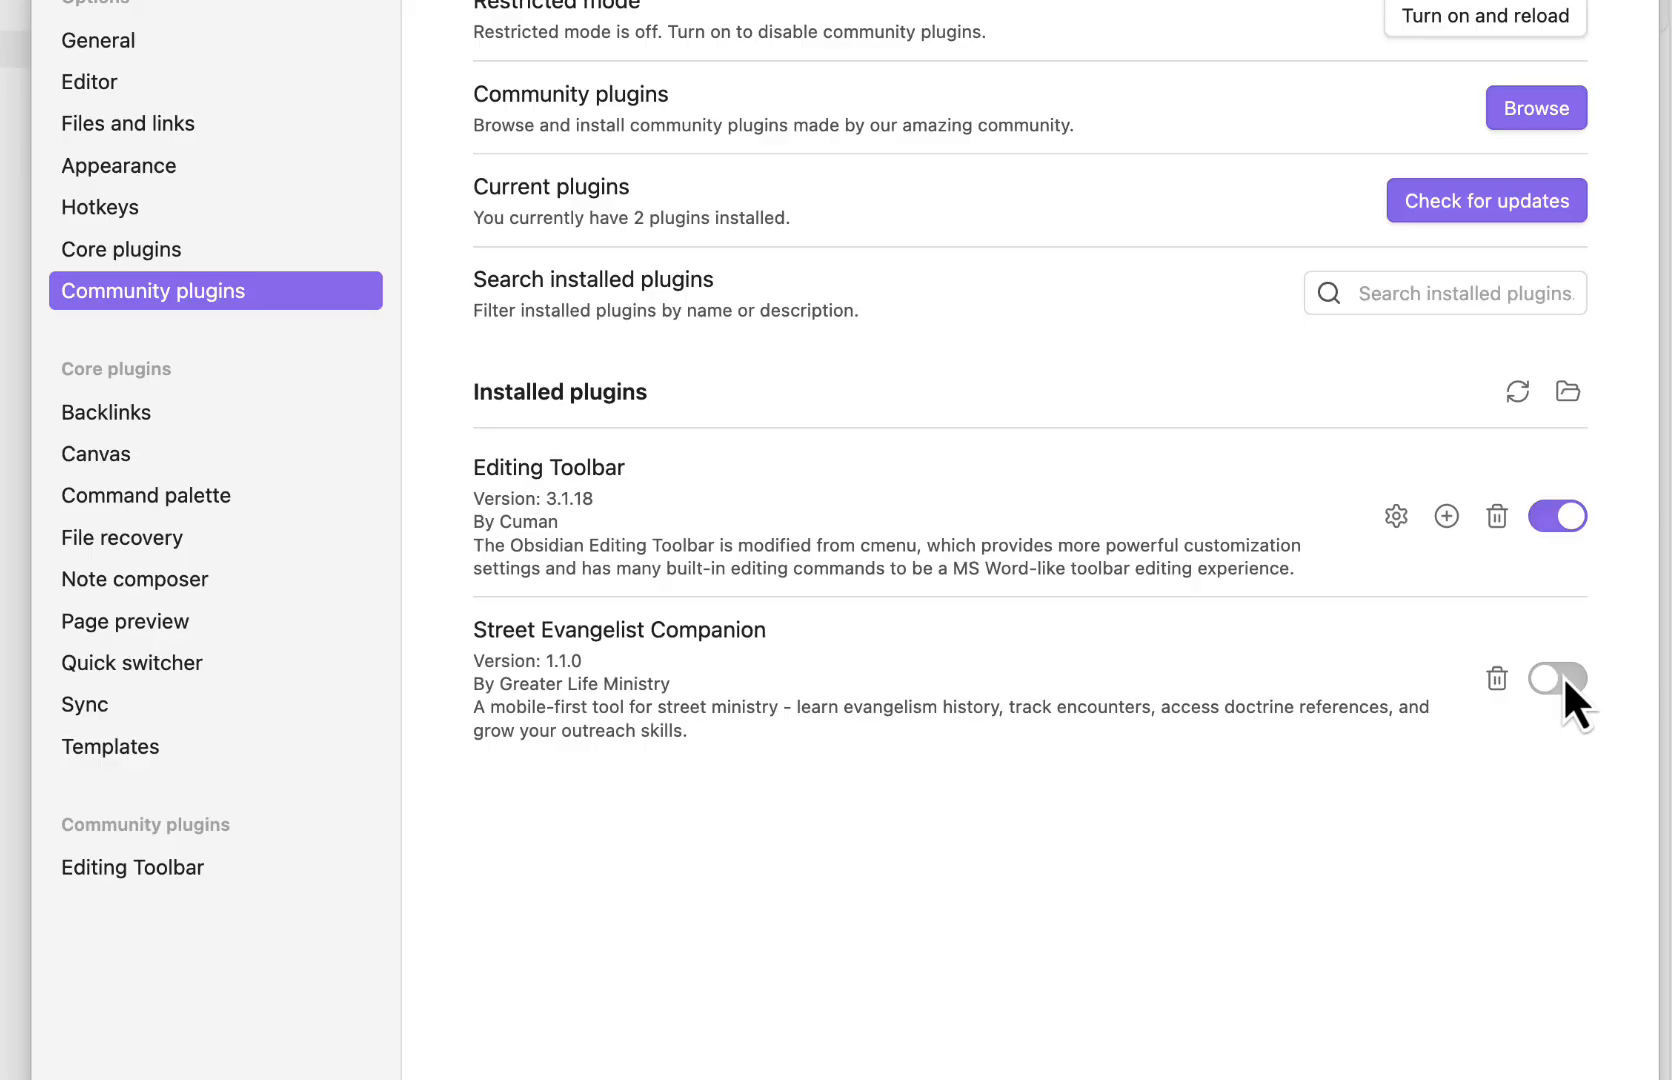
pyautogui.click(1560, 678)
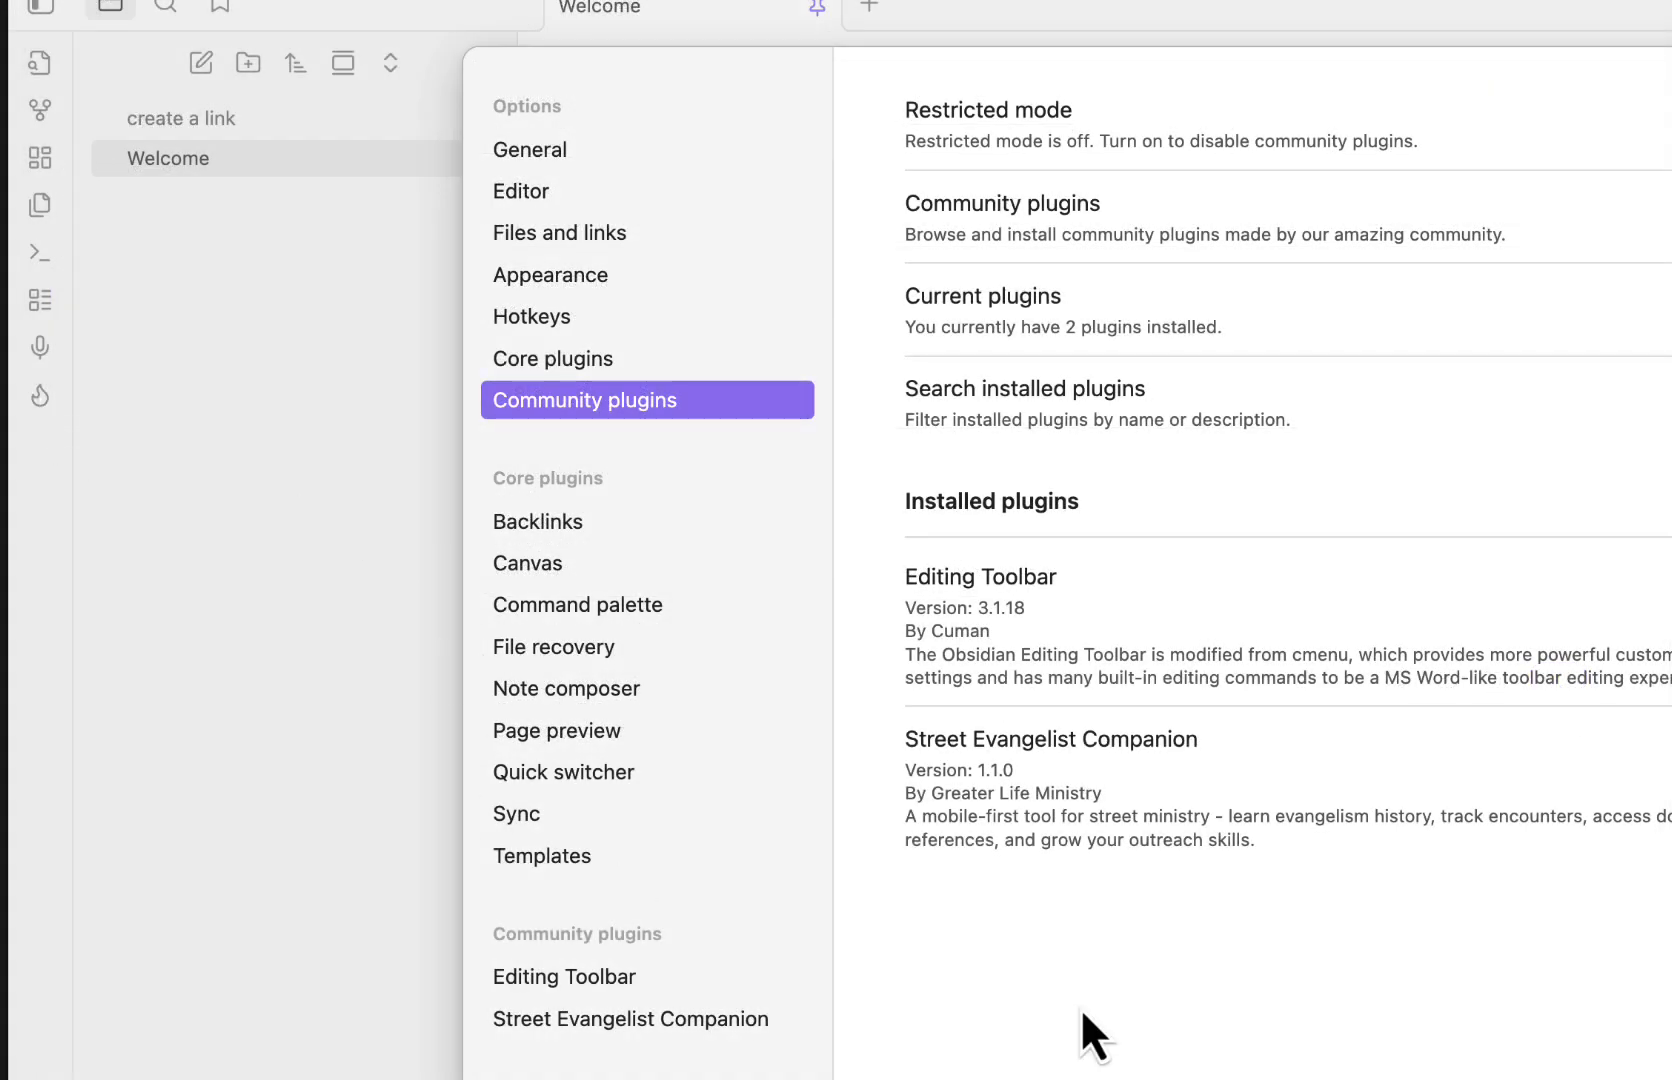
pyautogui.click(1436, 595)
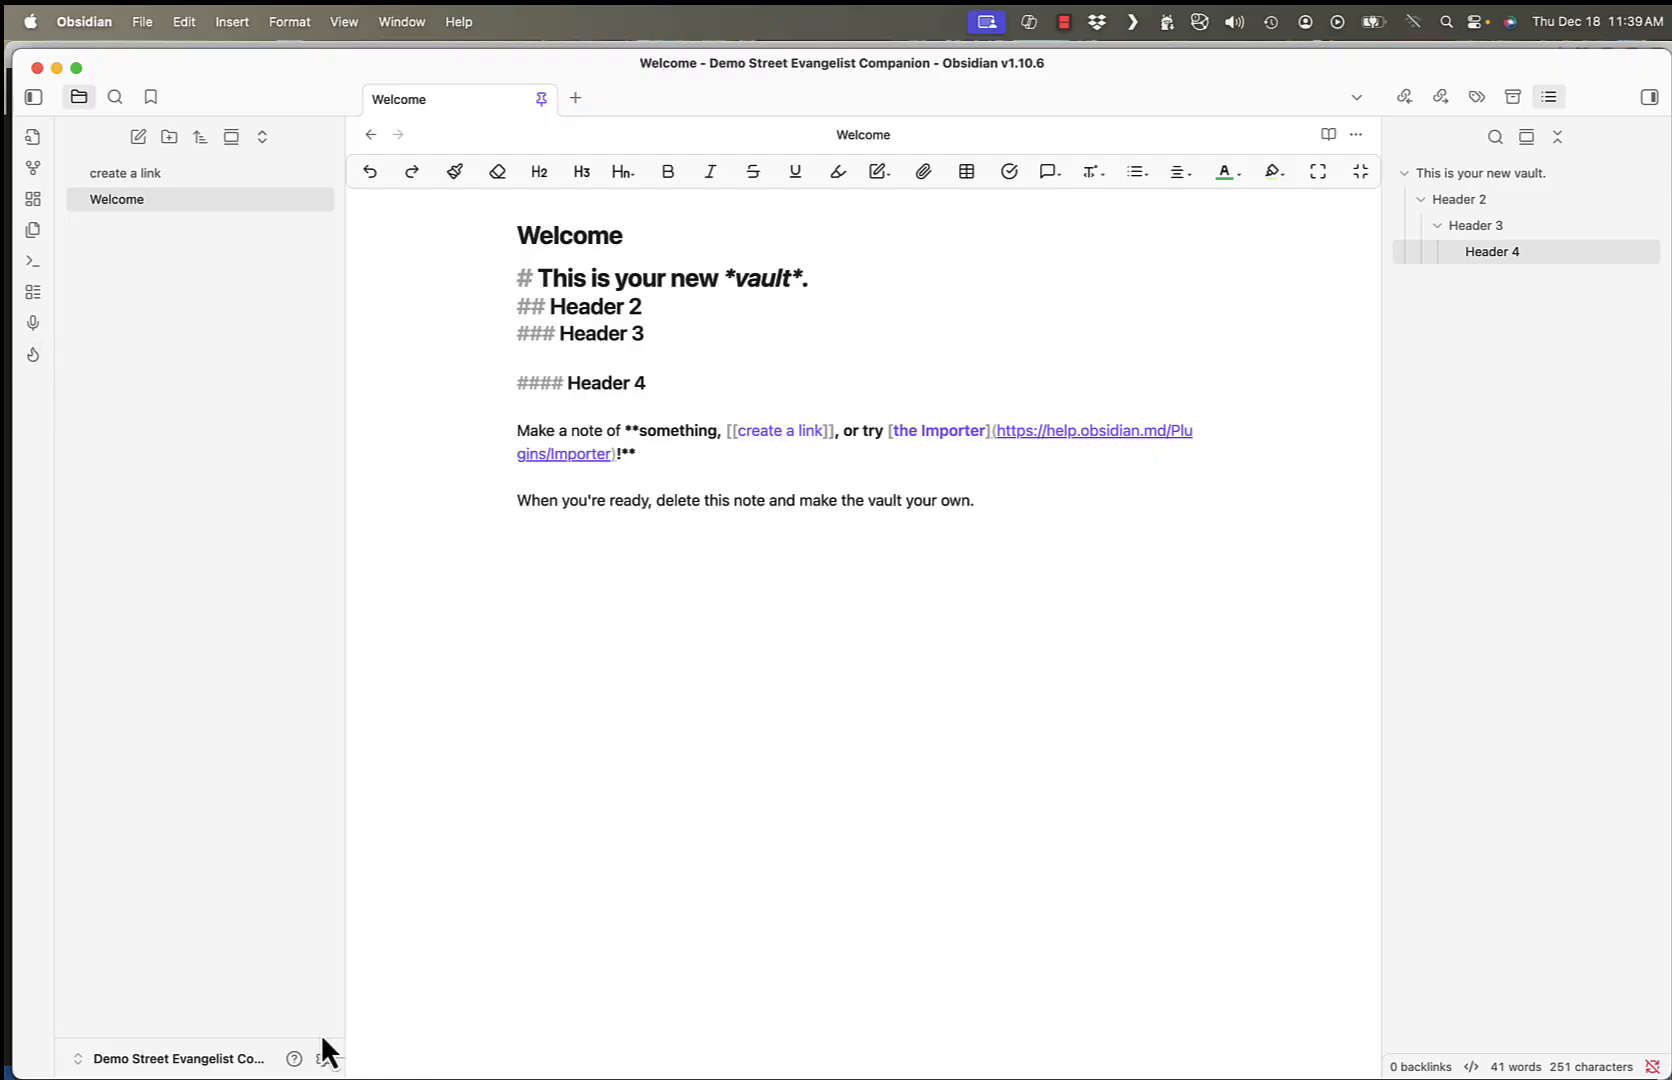
# Open the Street Evangelist Companion plugin's settings and examine the Minister Name and Church/Ministry Name fields
pyautogui.click(323, 1058)
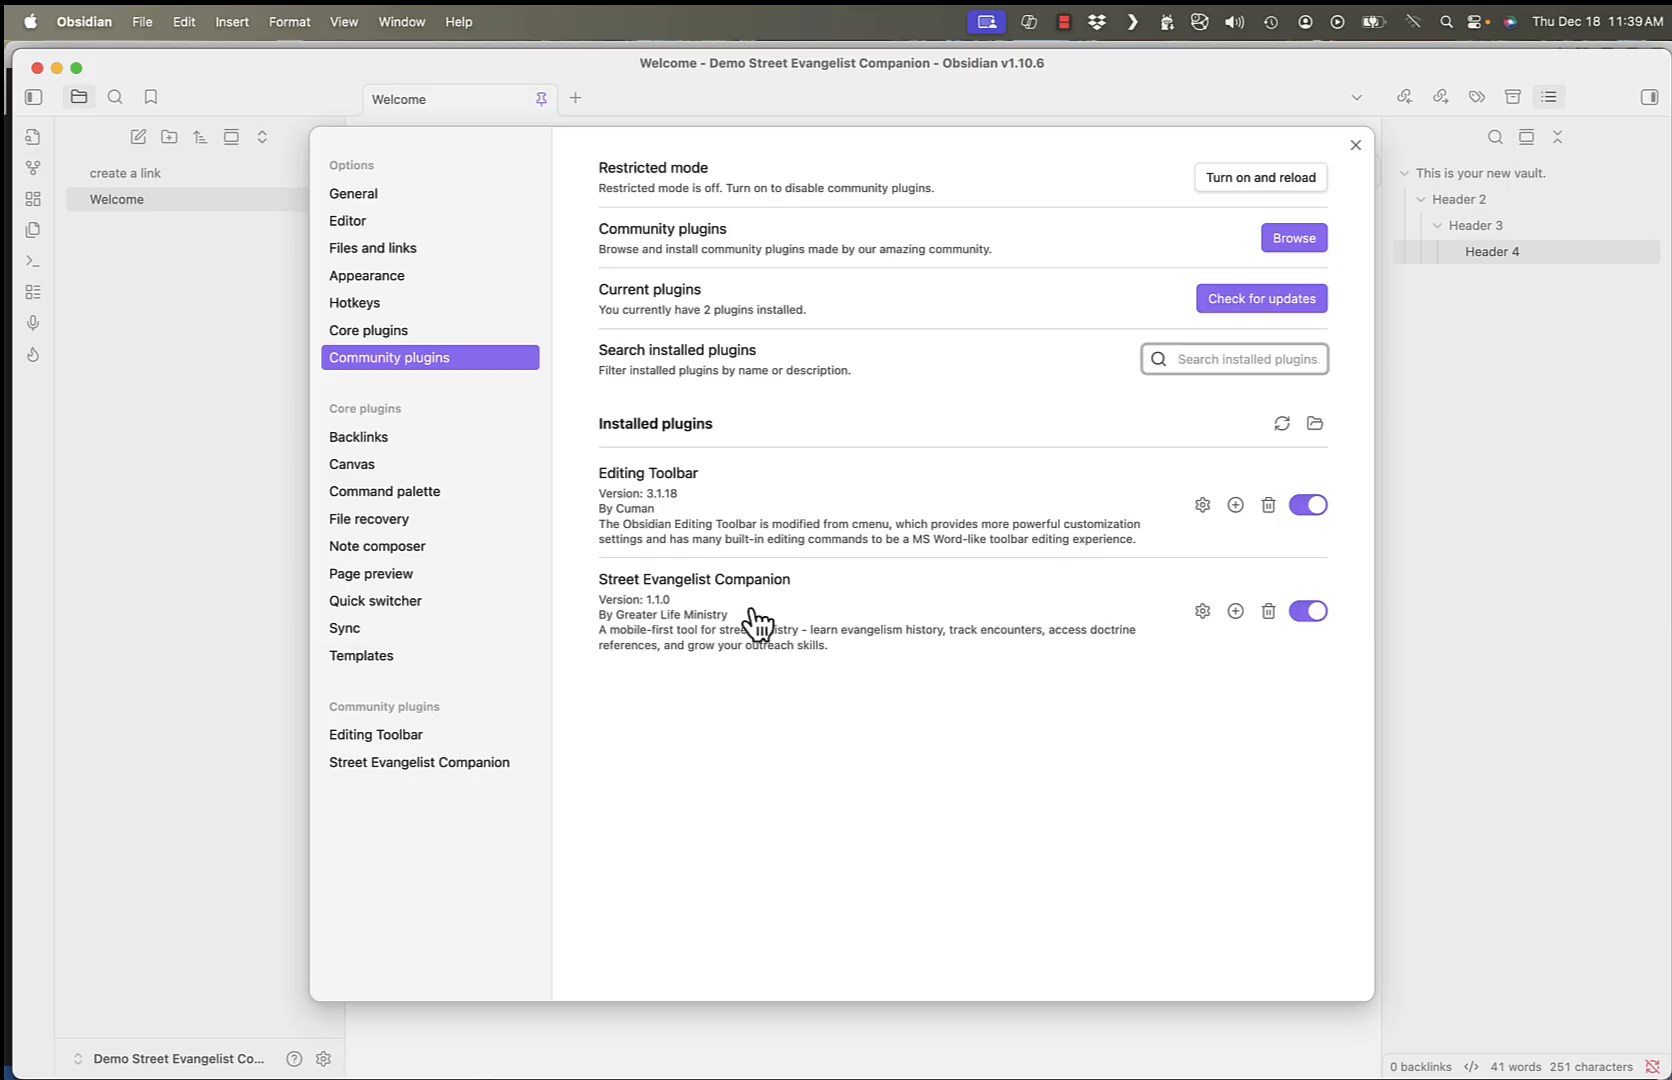
pyautogui.click(1202, 611)
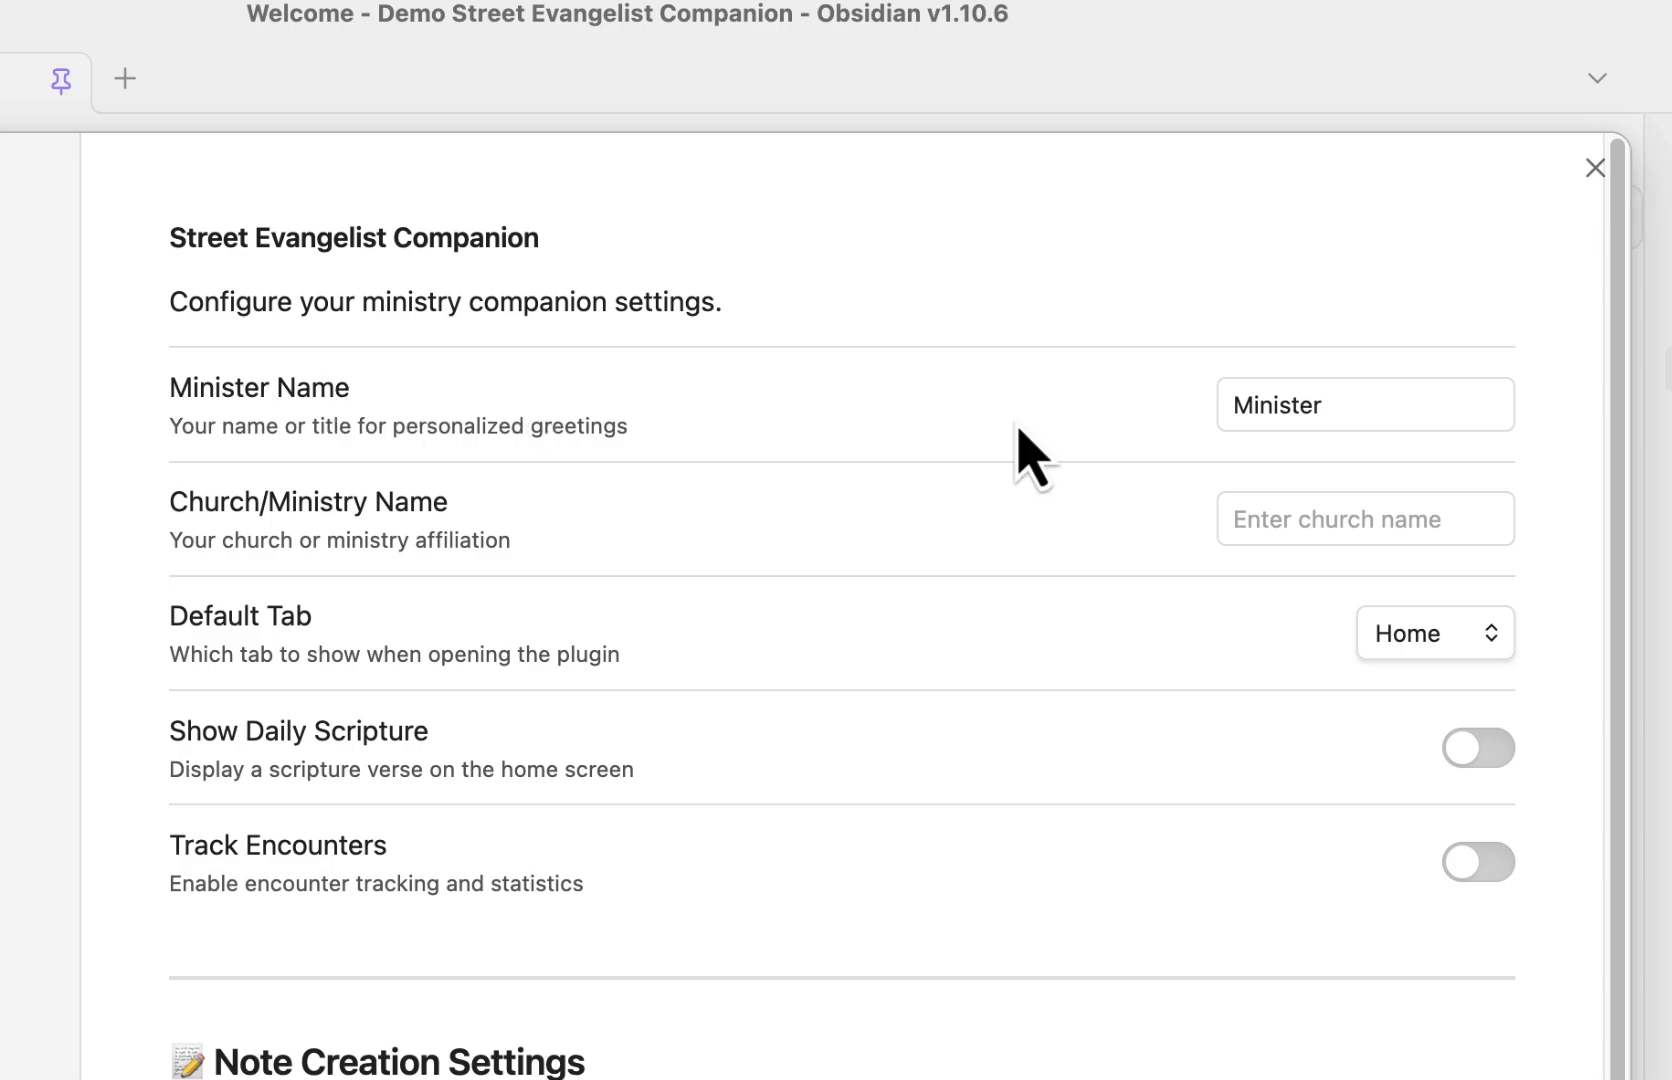
pyautogui.click(1369, 400)
pyautogui.press('super+a')
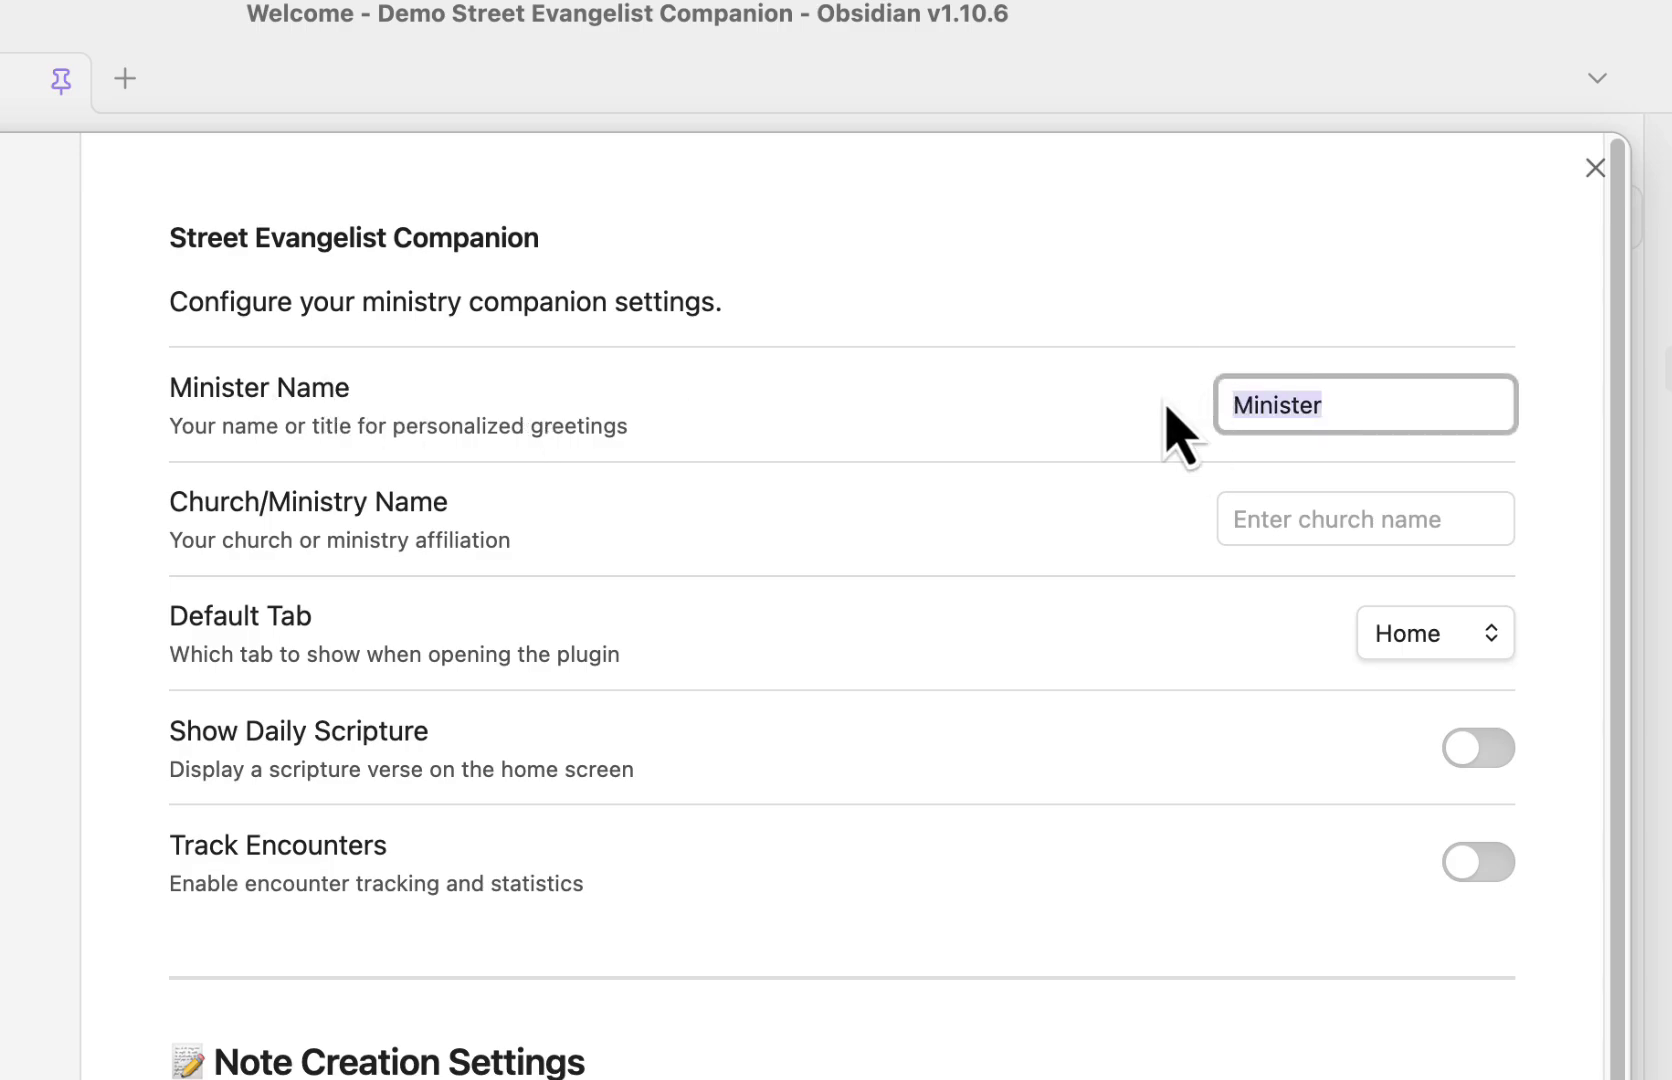
pyautogui.click(1380, 516)
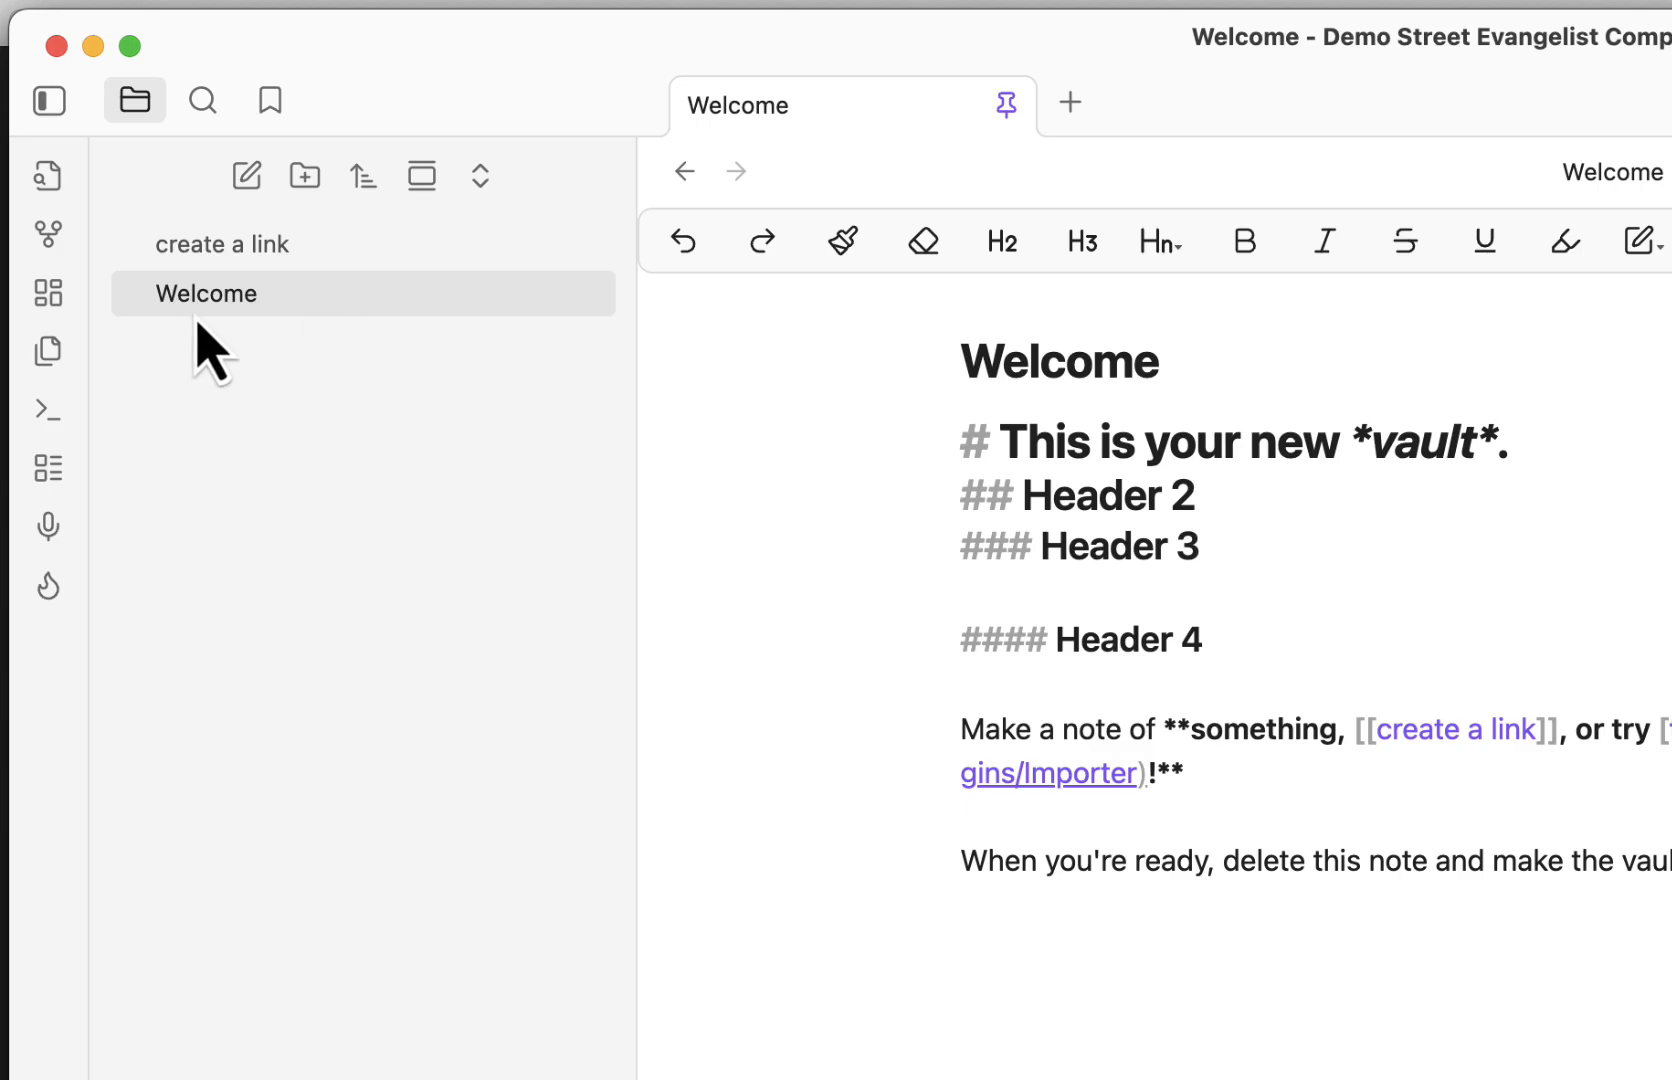
# Create a new note in the demo vault
pyautogui.moveTo(188, 293); pyautogui.dragTo(248, 180)
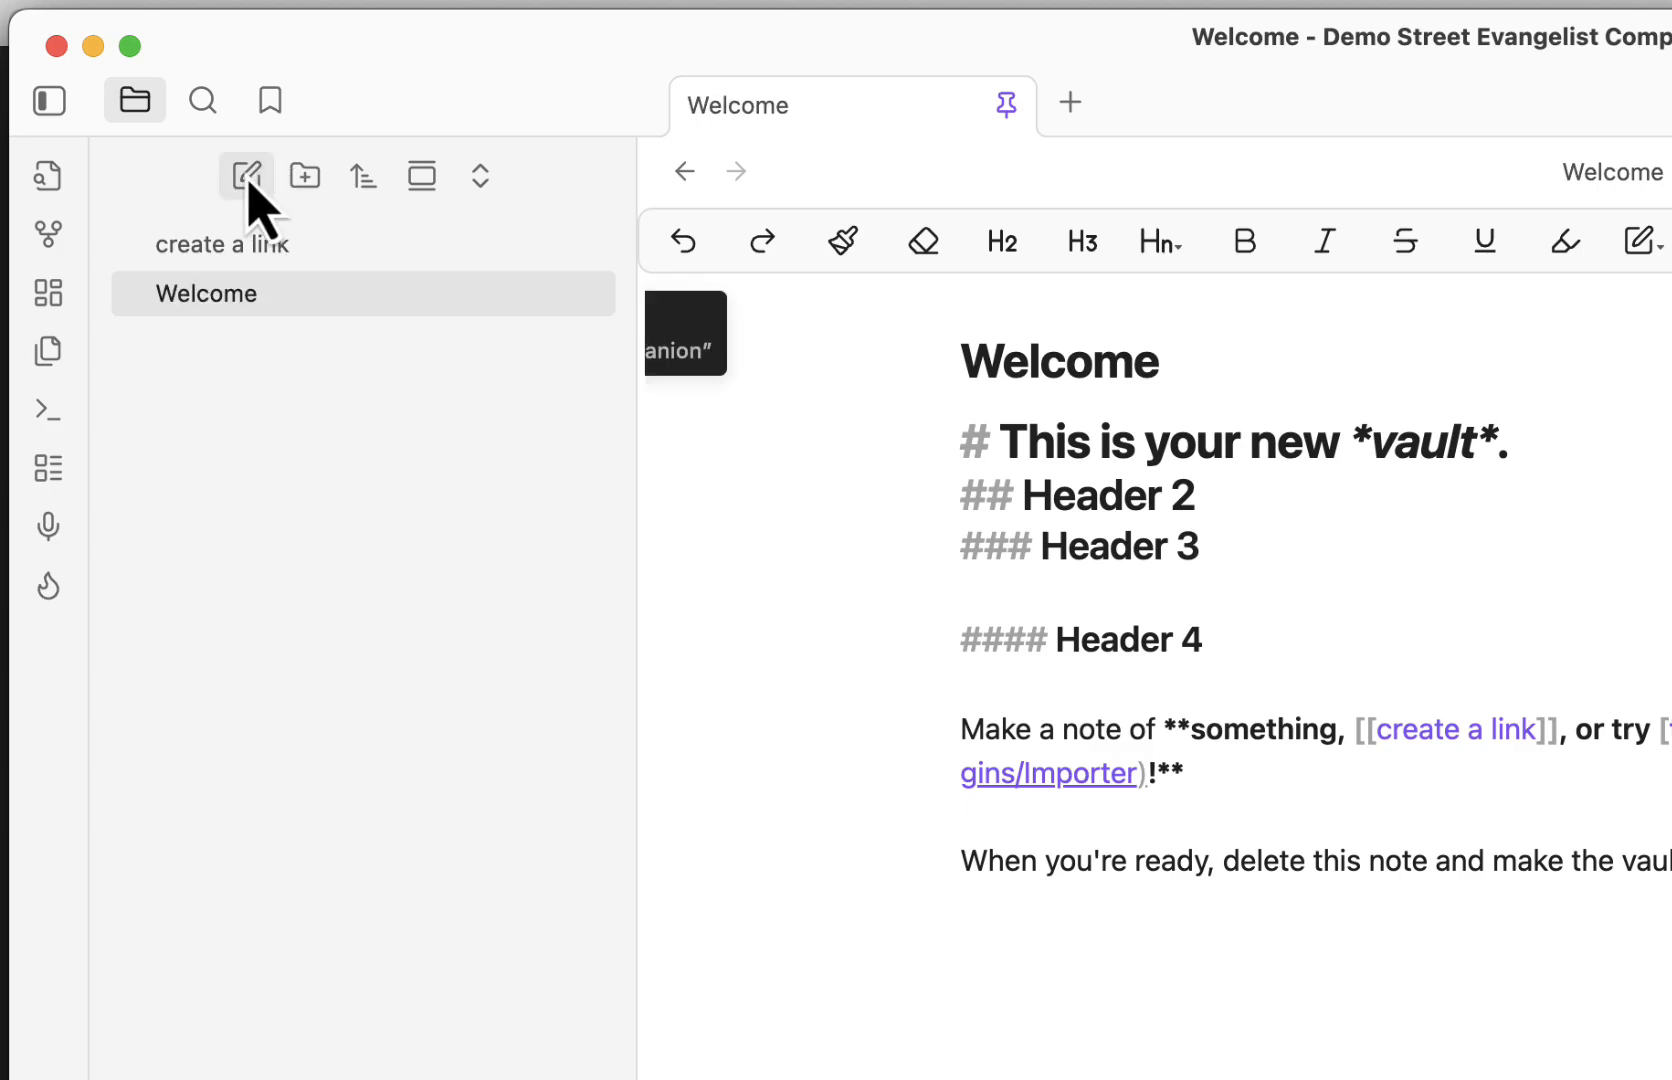
pyautogui.click(248, 178)
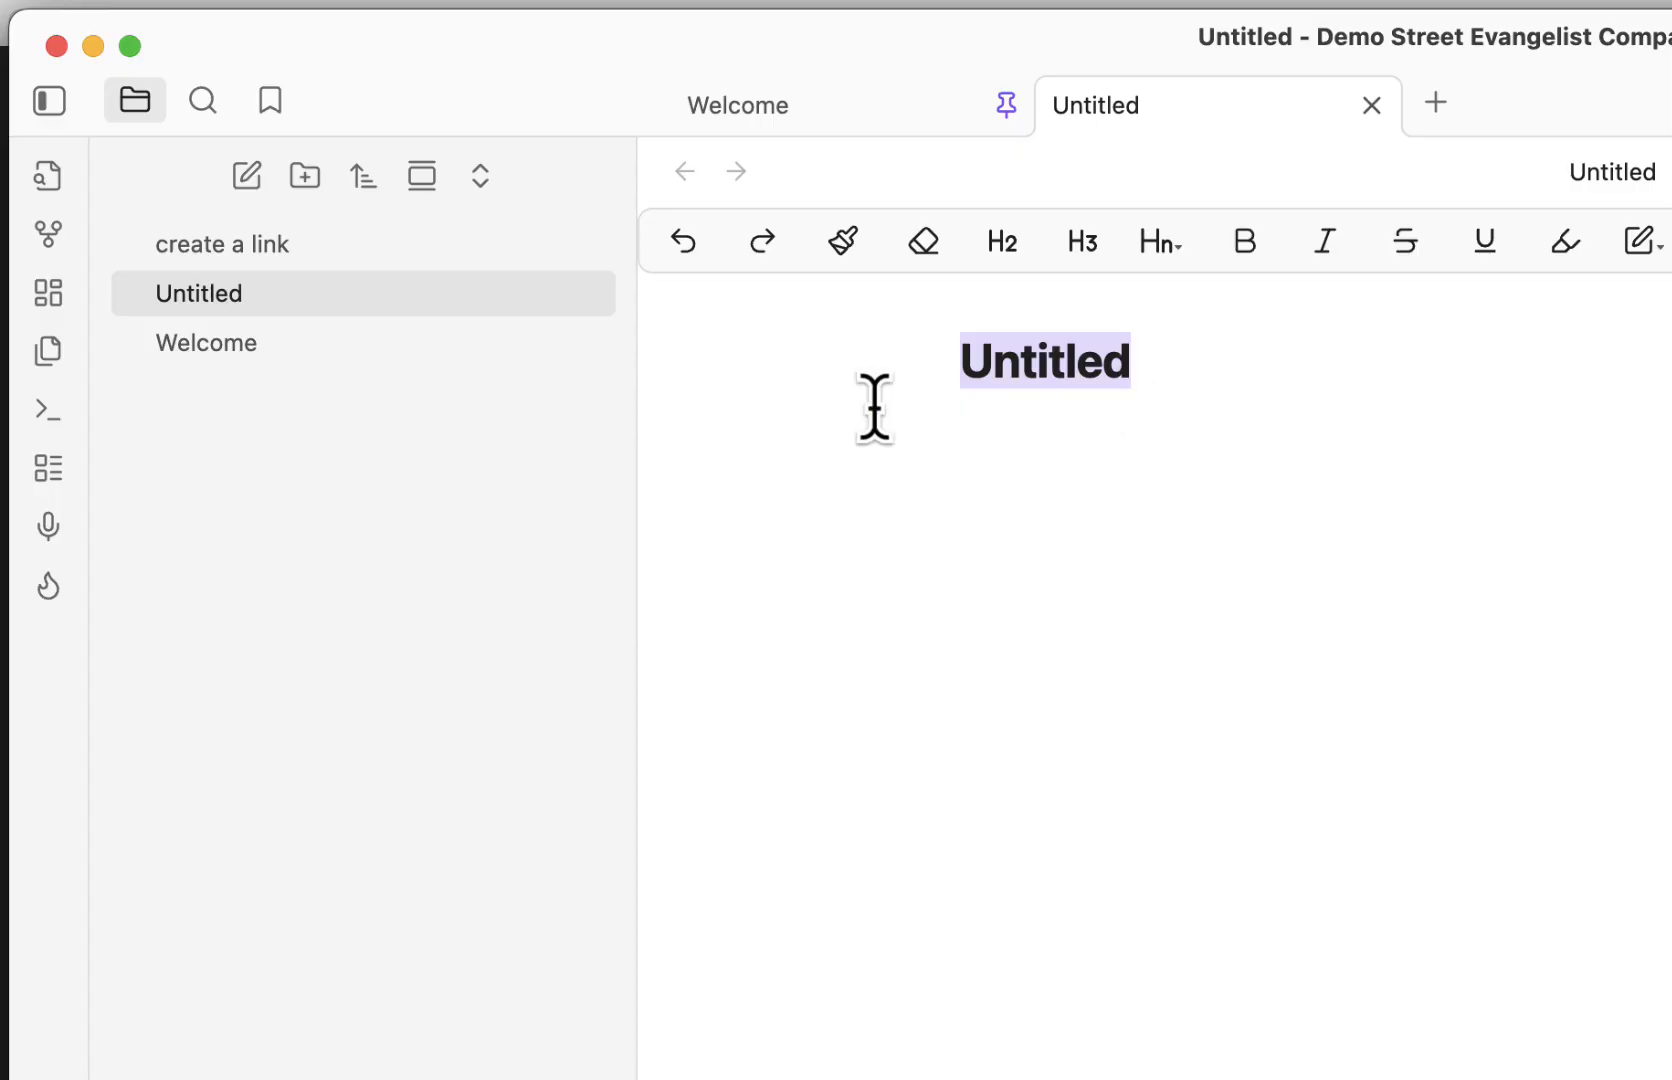
# Open the Welcome note and dictate extra text about adding ideas and linking notes at the end of its last paragraph
pyautogui.click(222, 248)
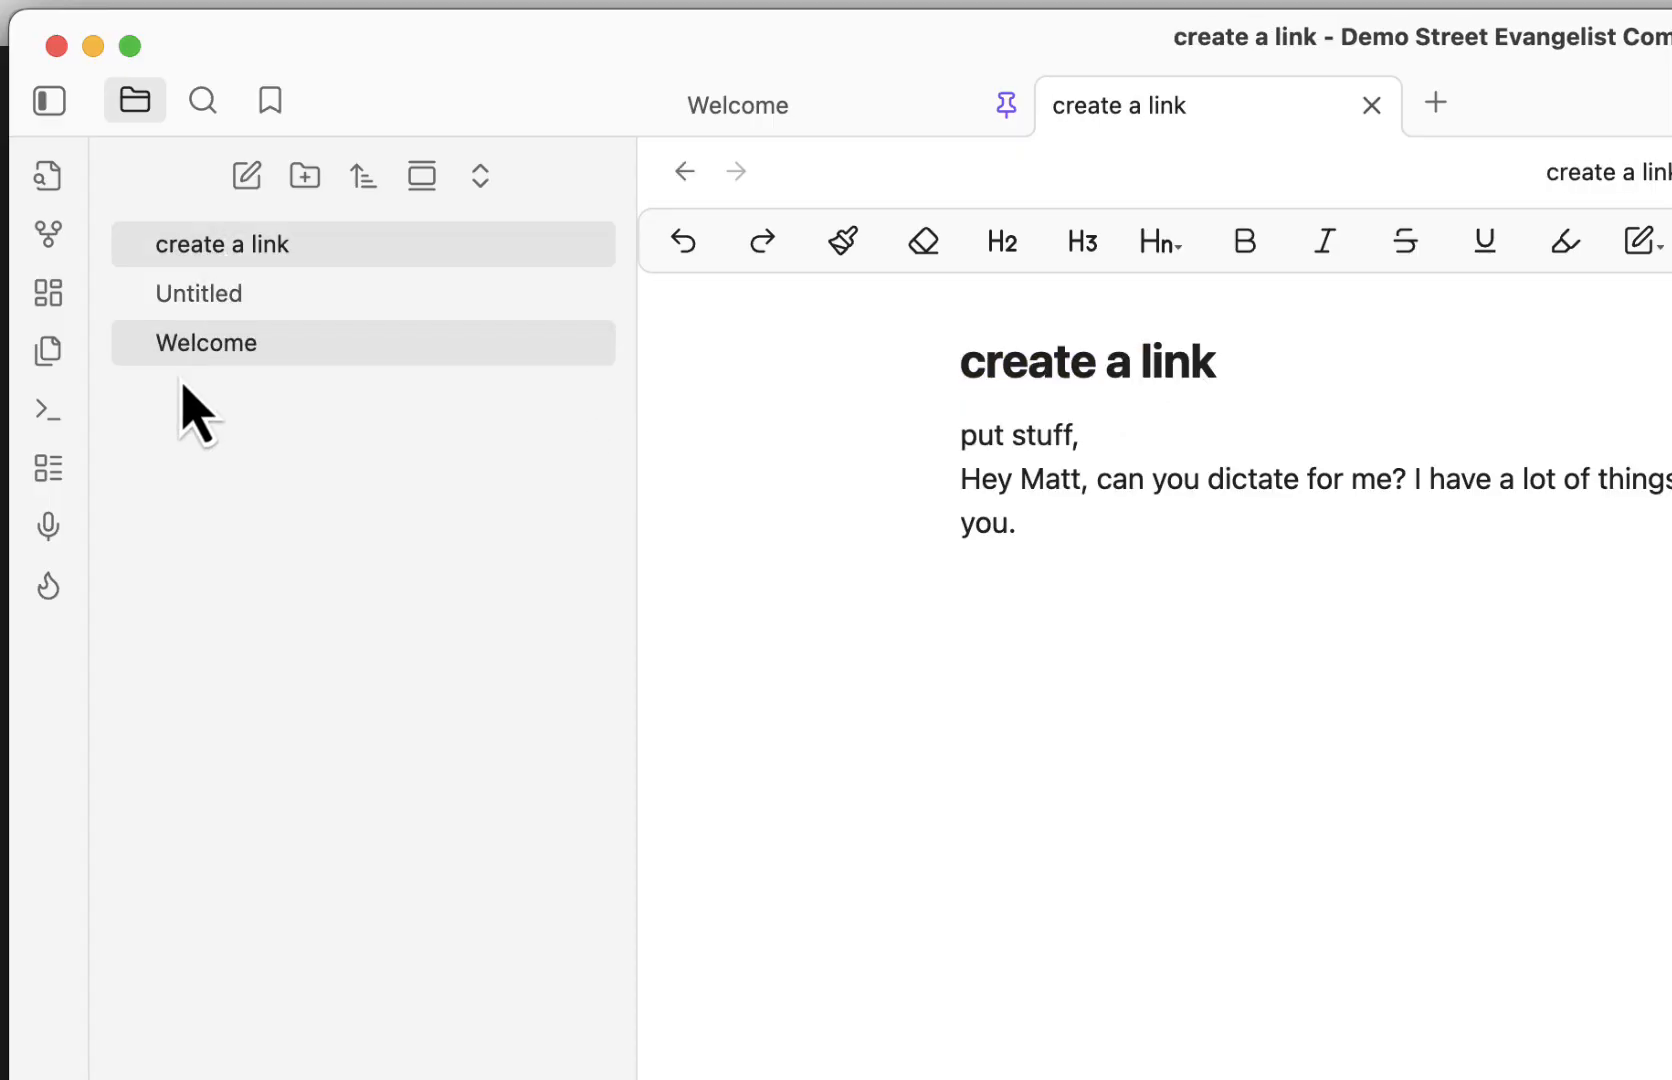
pyautogui.moveTo(187, 346); pyautogui.dragTo(1090, 1078)
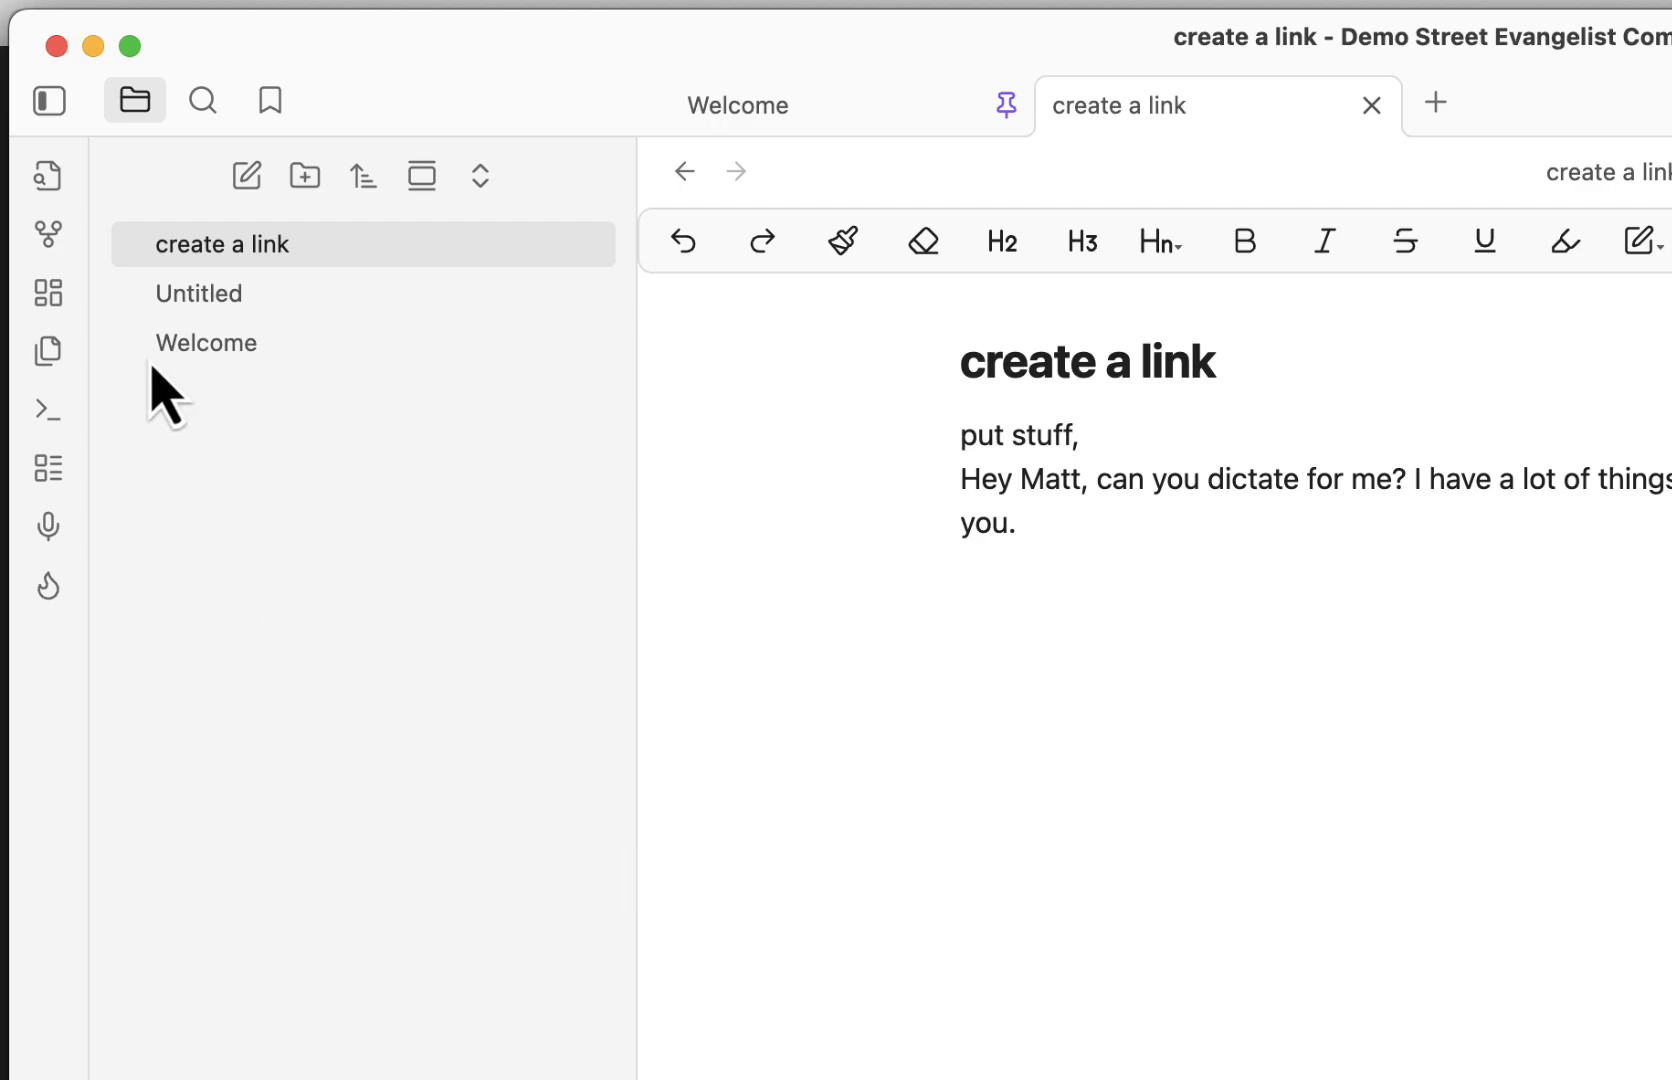
pyautogui.click(207, 345)
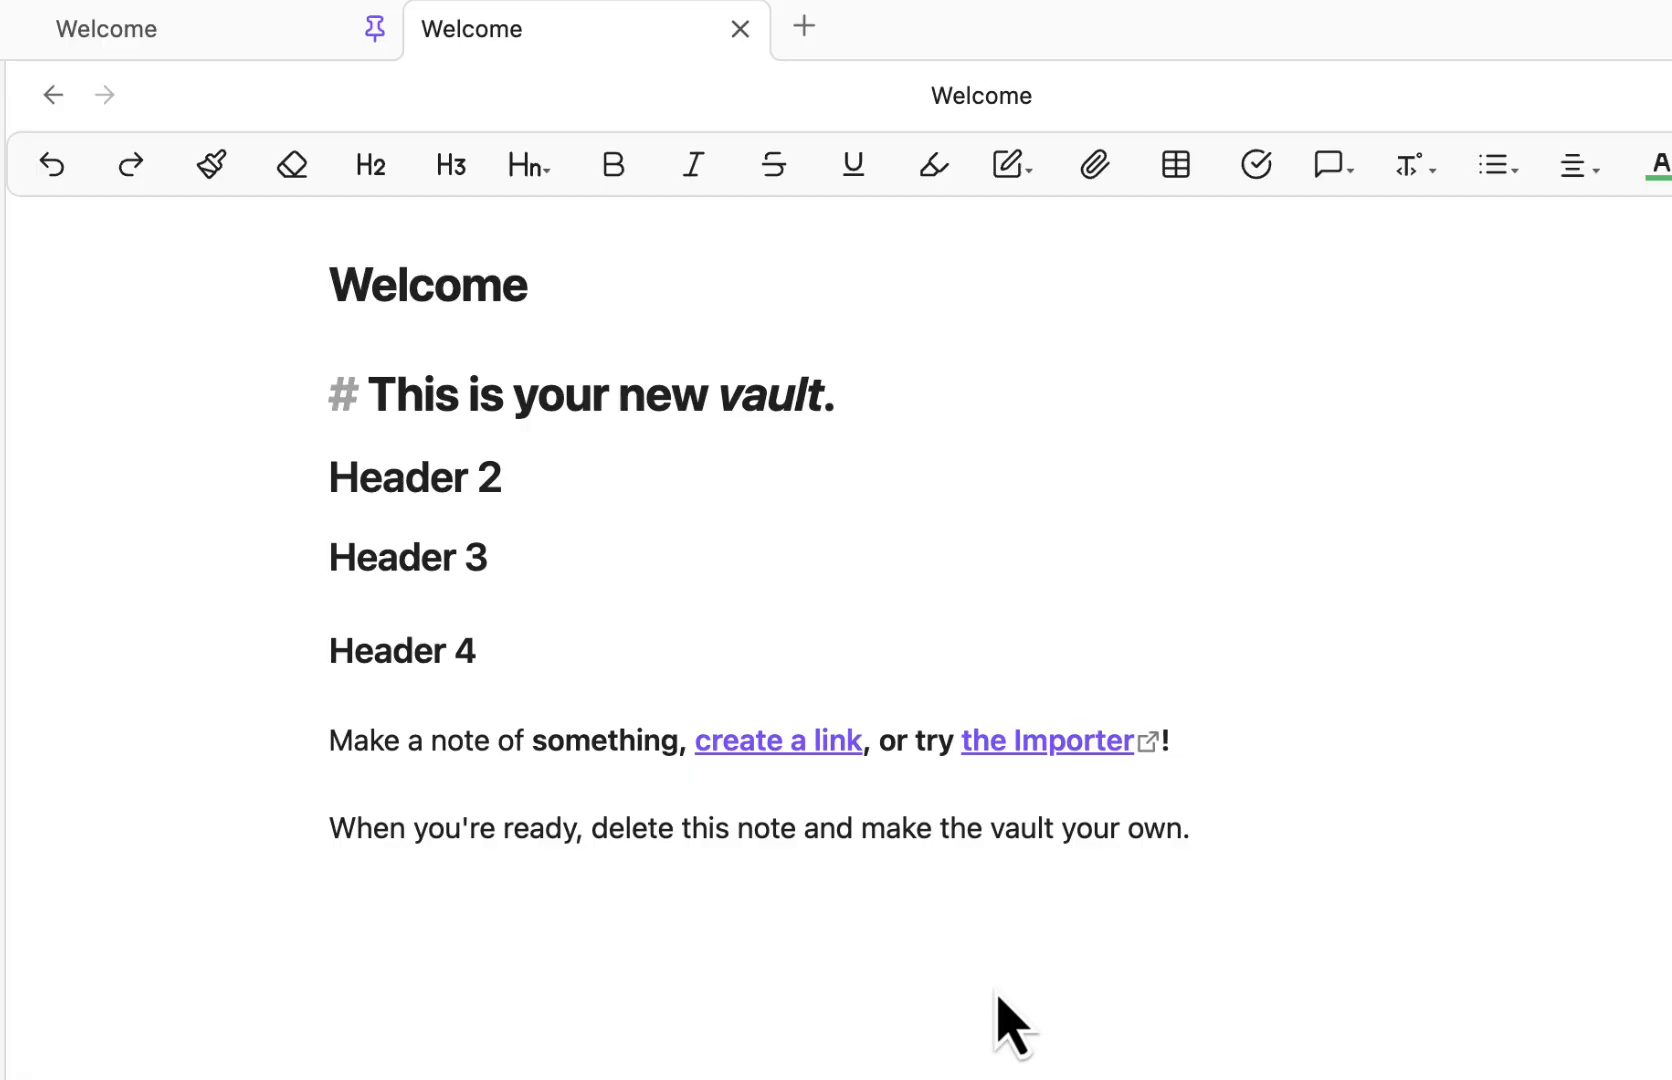
pyautogui.click(1238, 846)
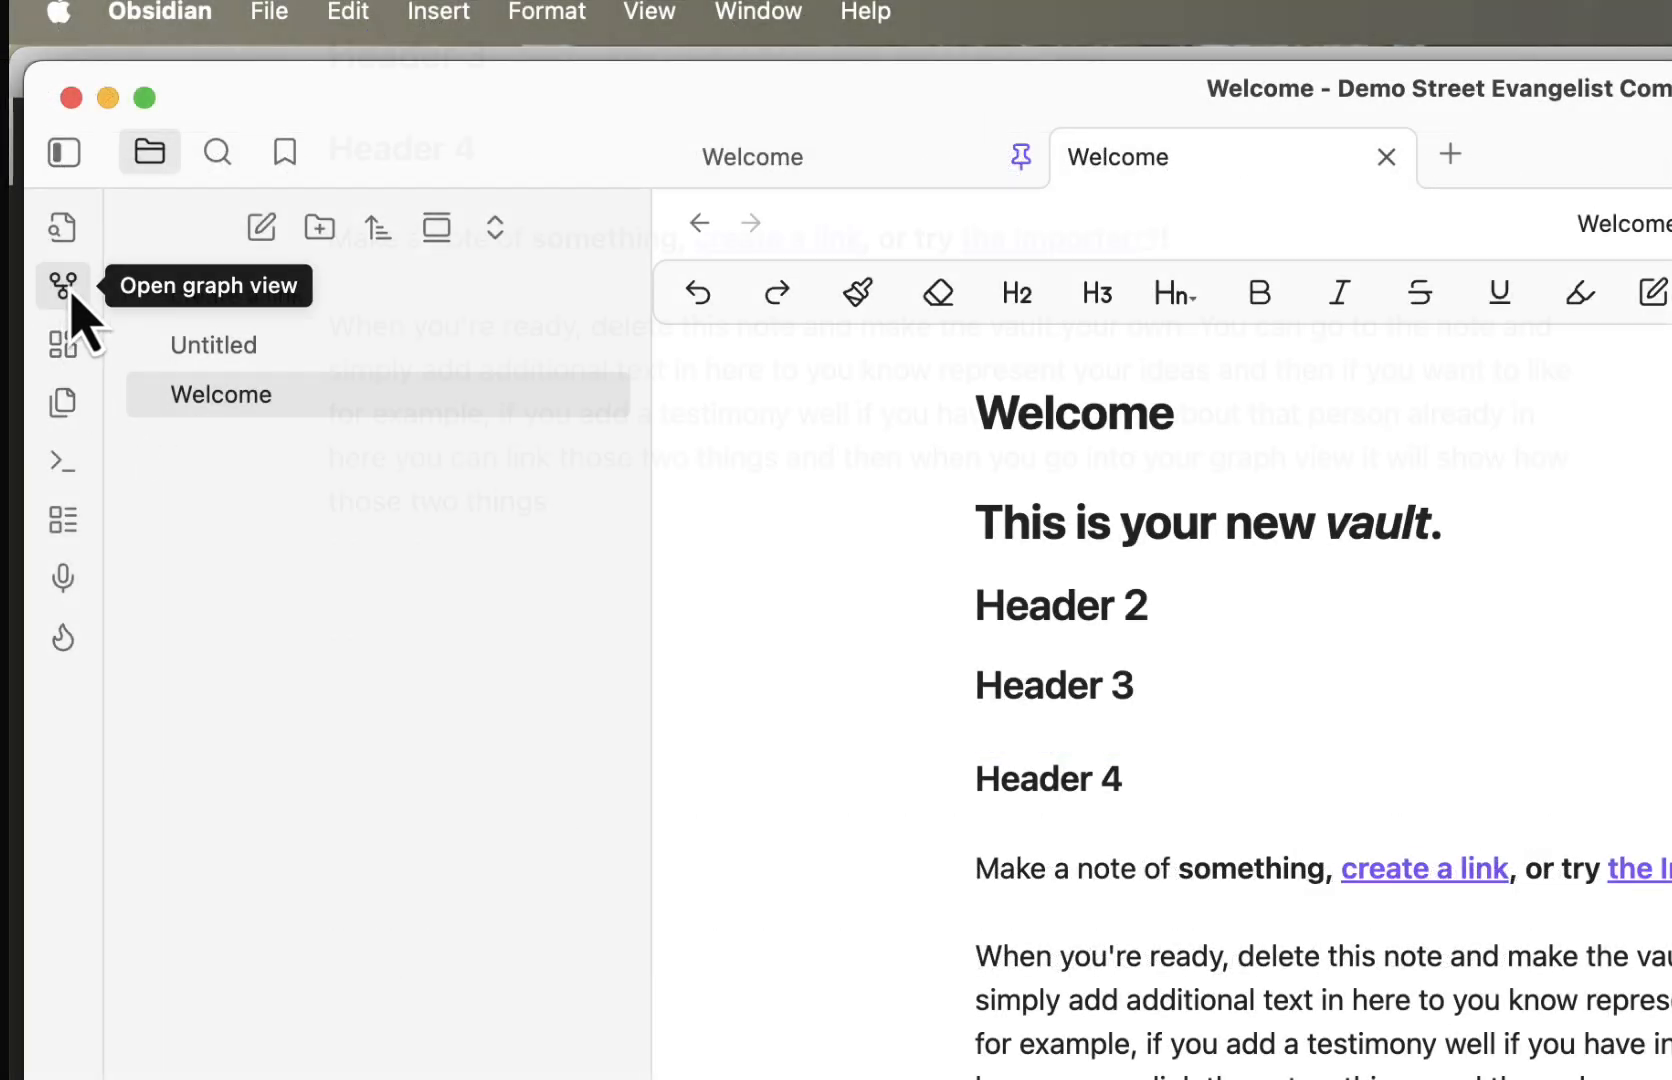
# Open the Untitled note from the graph view and rename it "Link me"
pyautogui.click(66, 290)
pyautogui.moveTo(684, 288); pyautogui.dragTo(641, 850)
pyautogui.moveTo(1328, 645); pyautogui.dragTo(1298, 280)
pyautogui.click(868, 341)
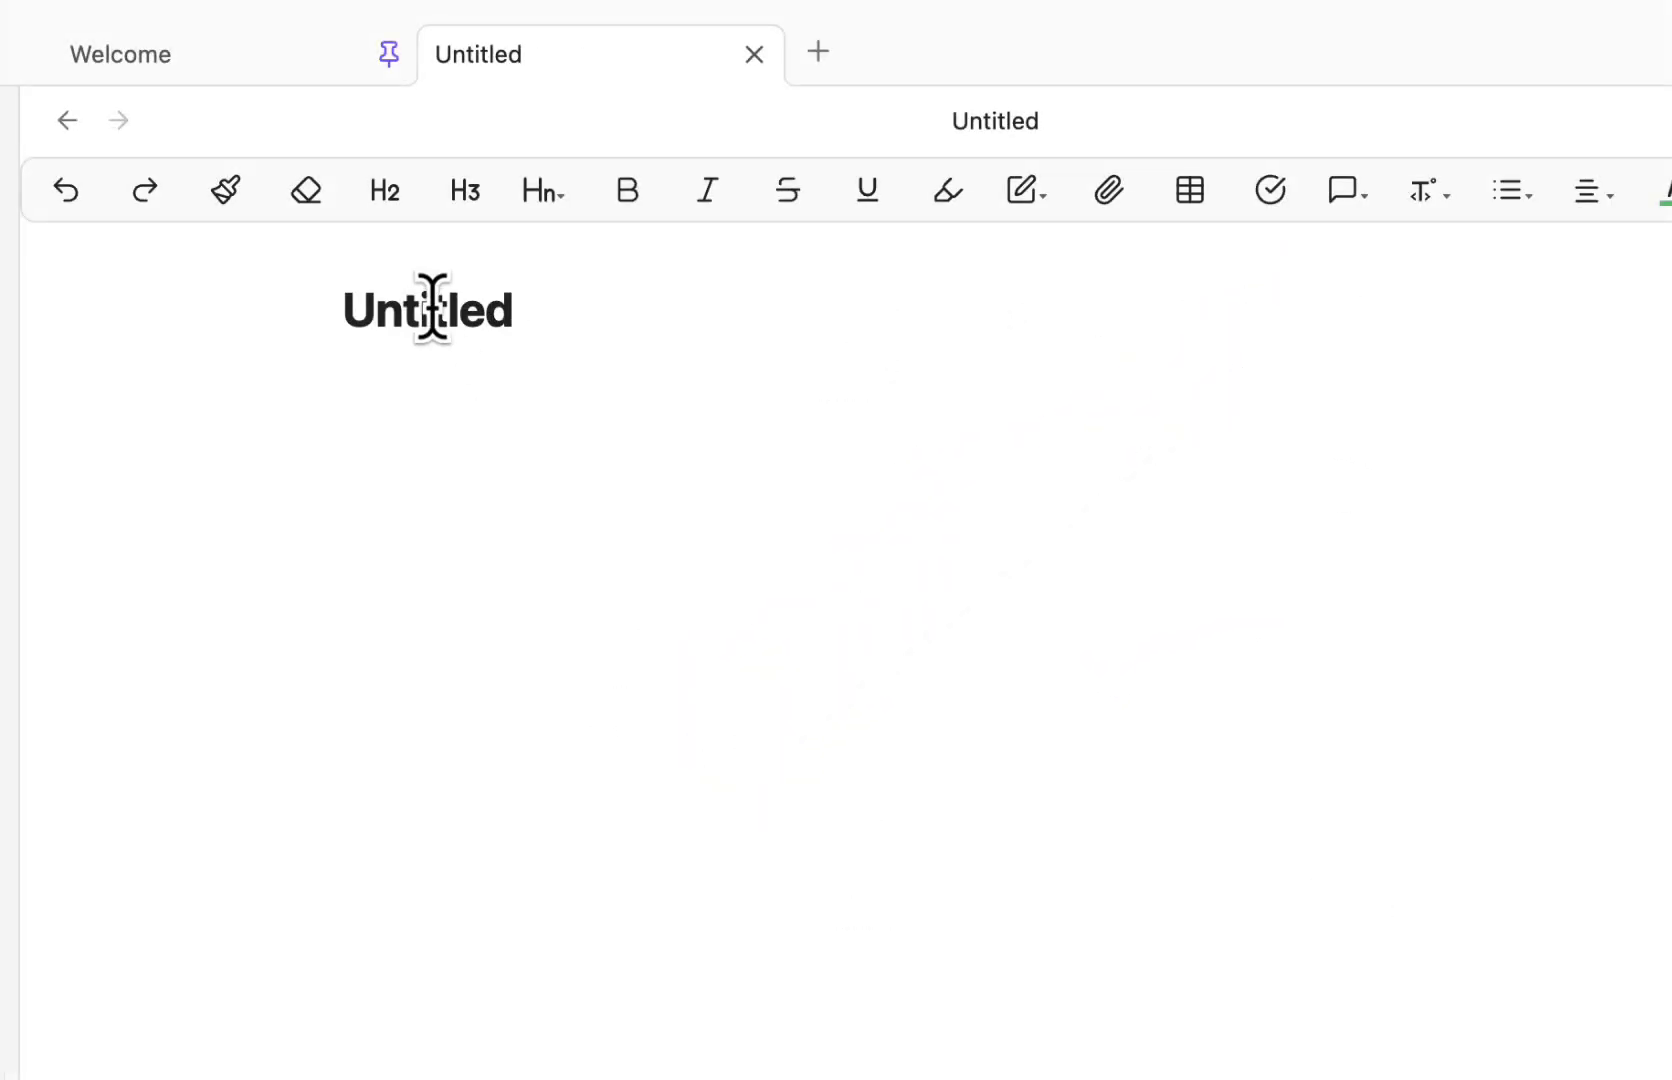
pyautogui.doubleClick(432, 307)
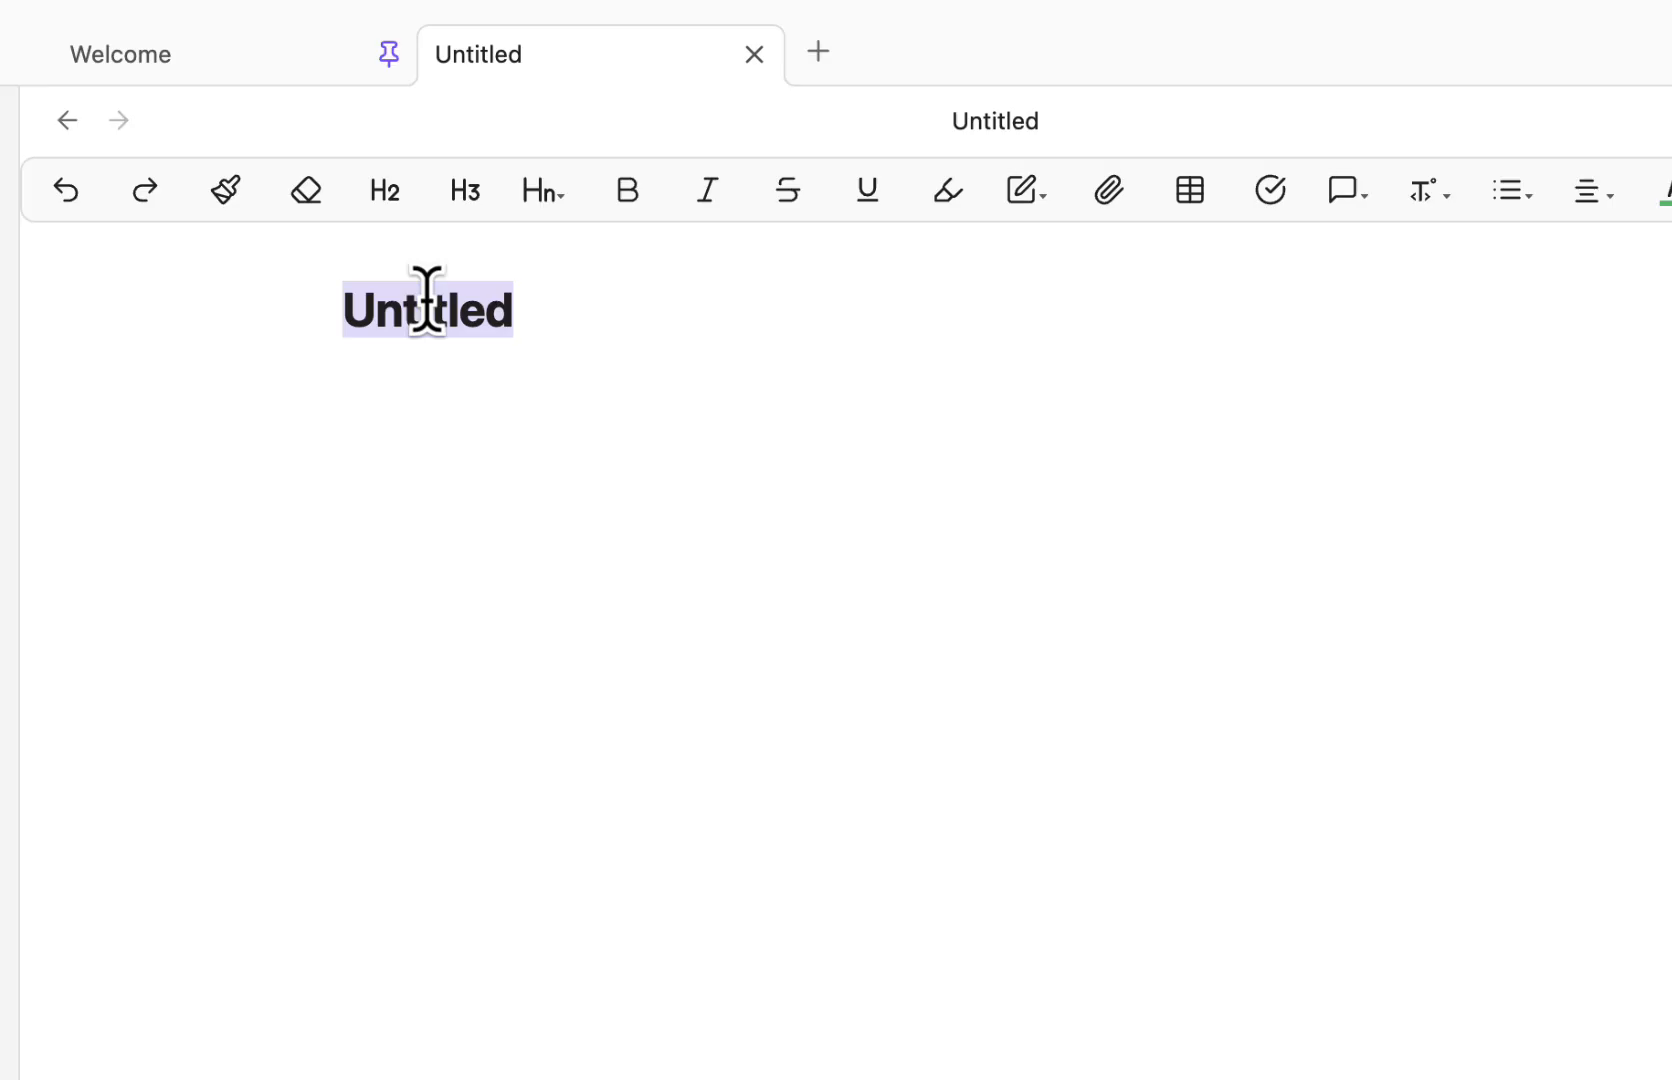
pyautogui.write('Linkmew')
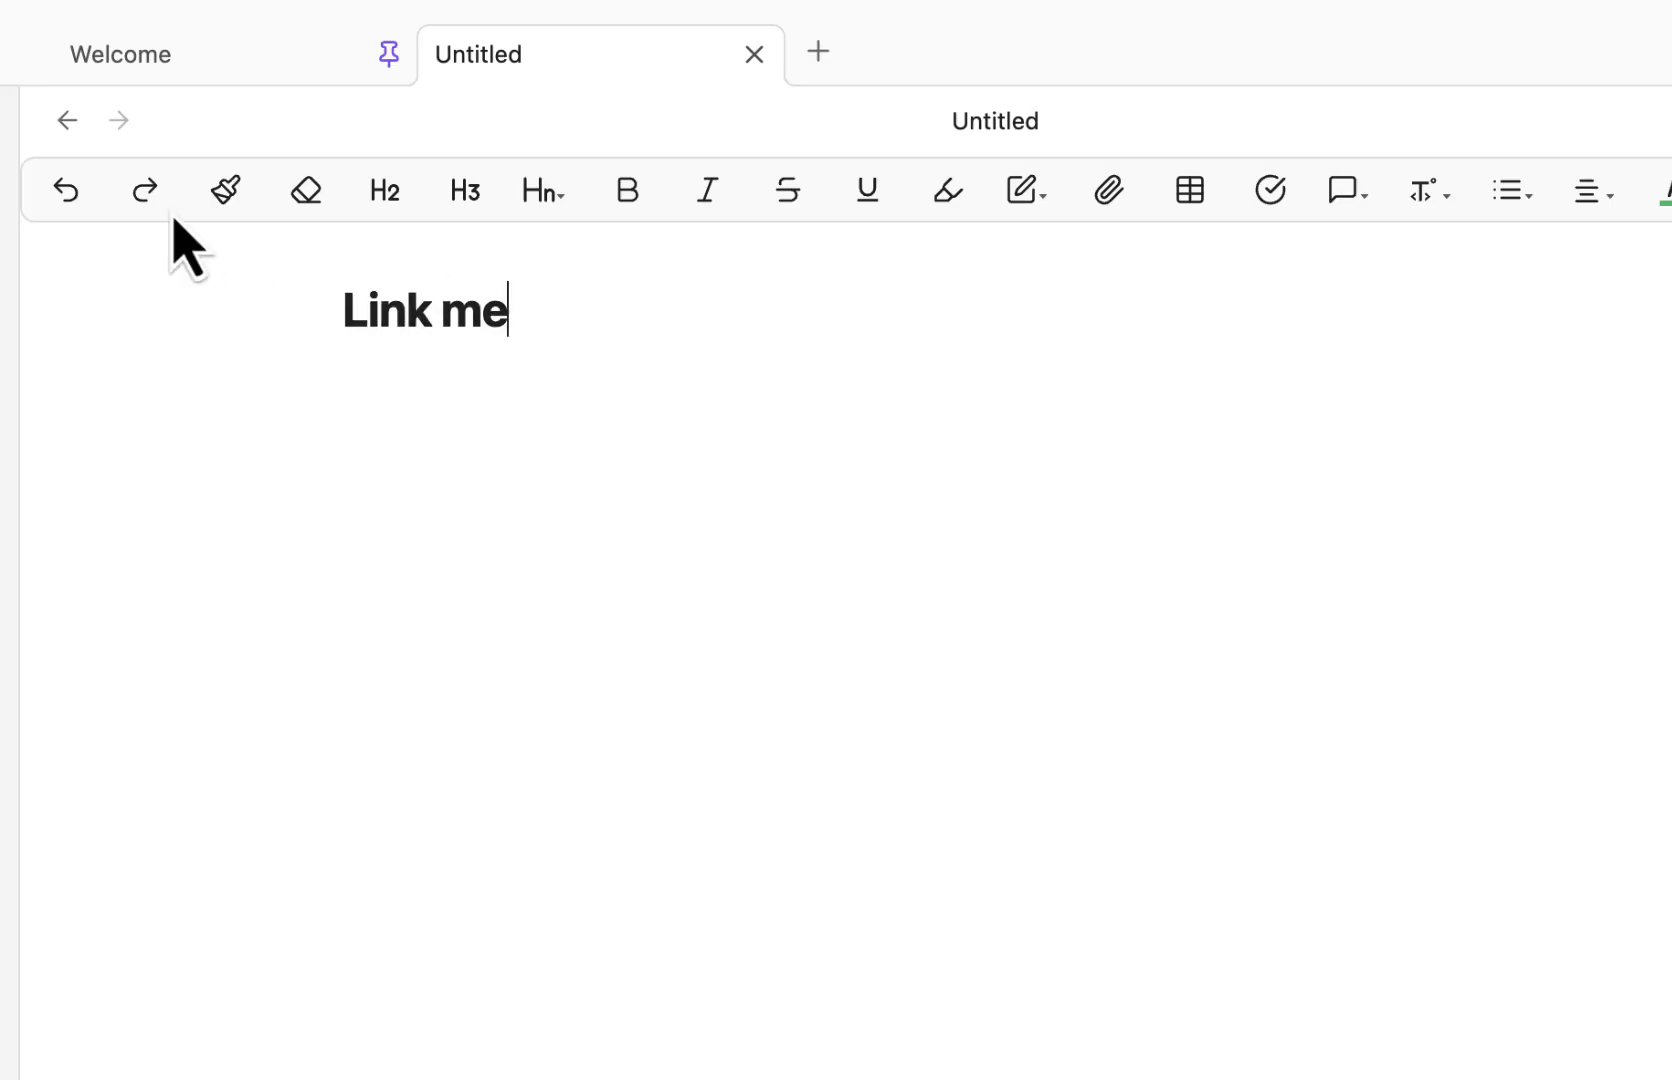
# Open the "create a link" note from the graph view and insert an internal link to "Link me" below its text
pyautogui.click(68, 122)
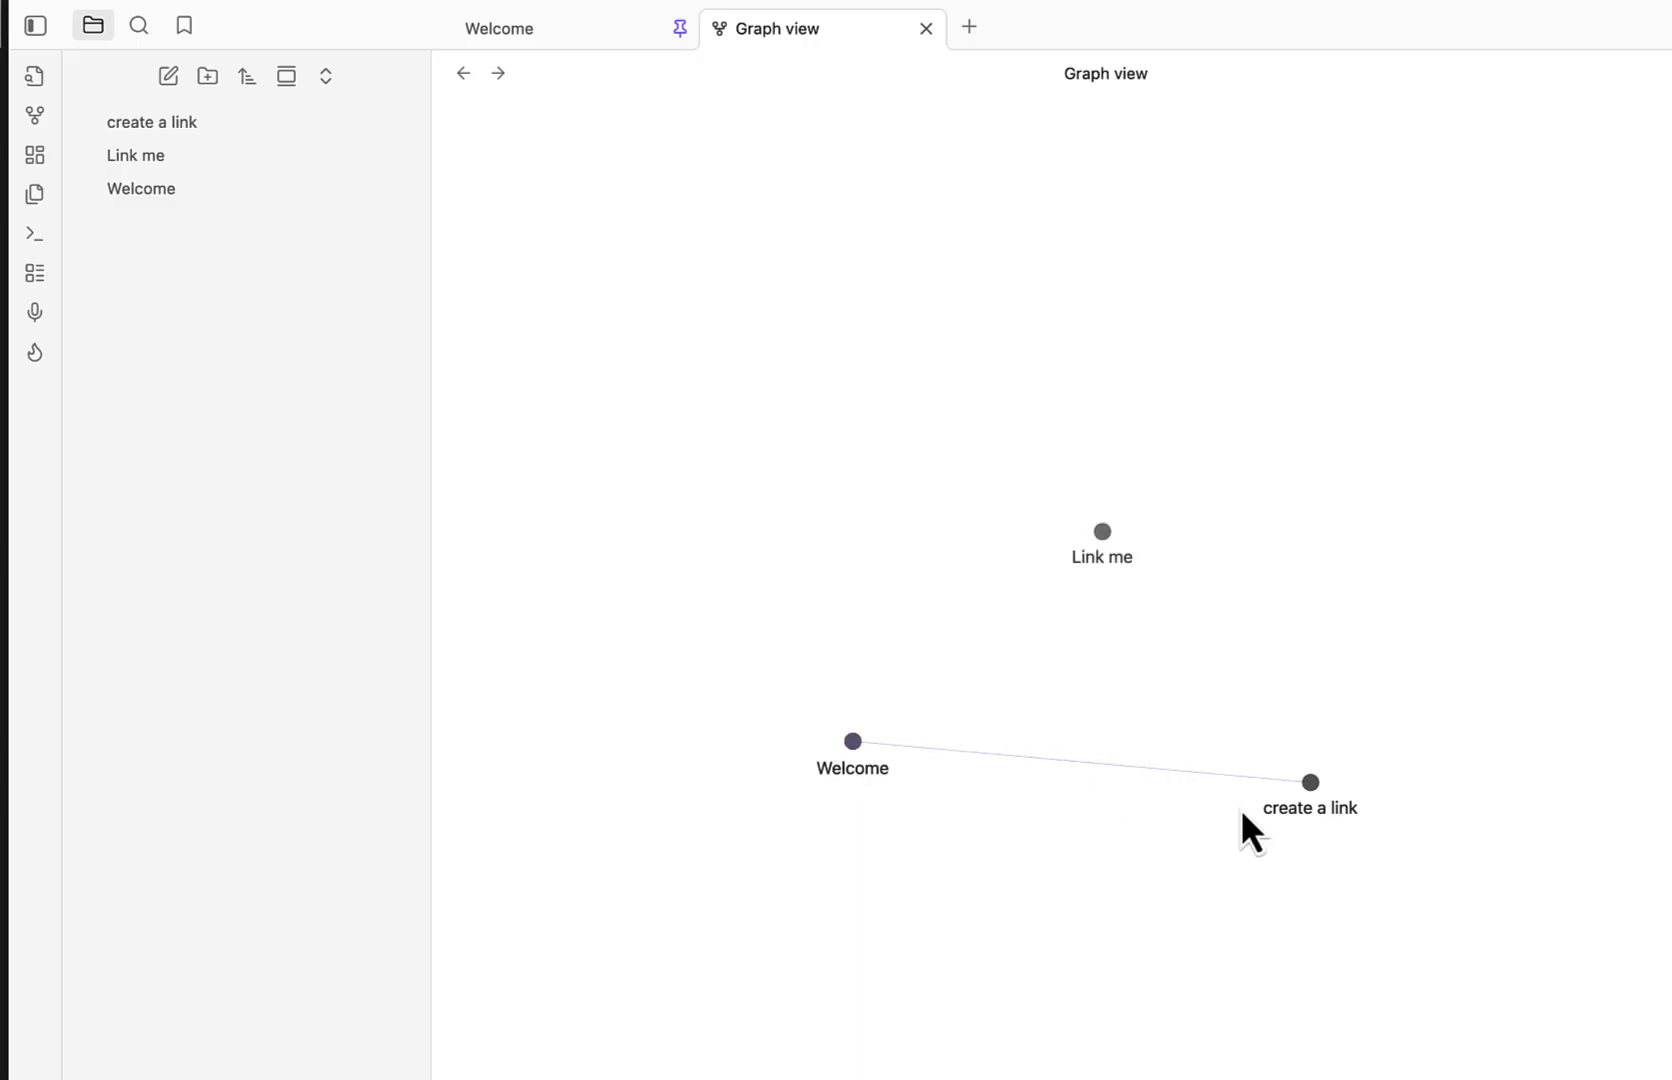
pyautogui.click(1310, 782)
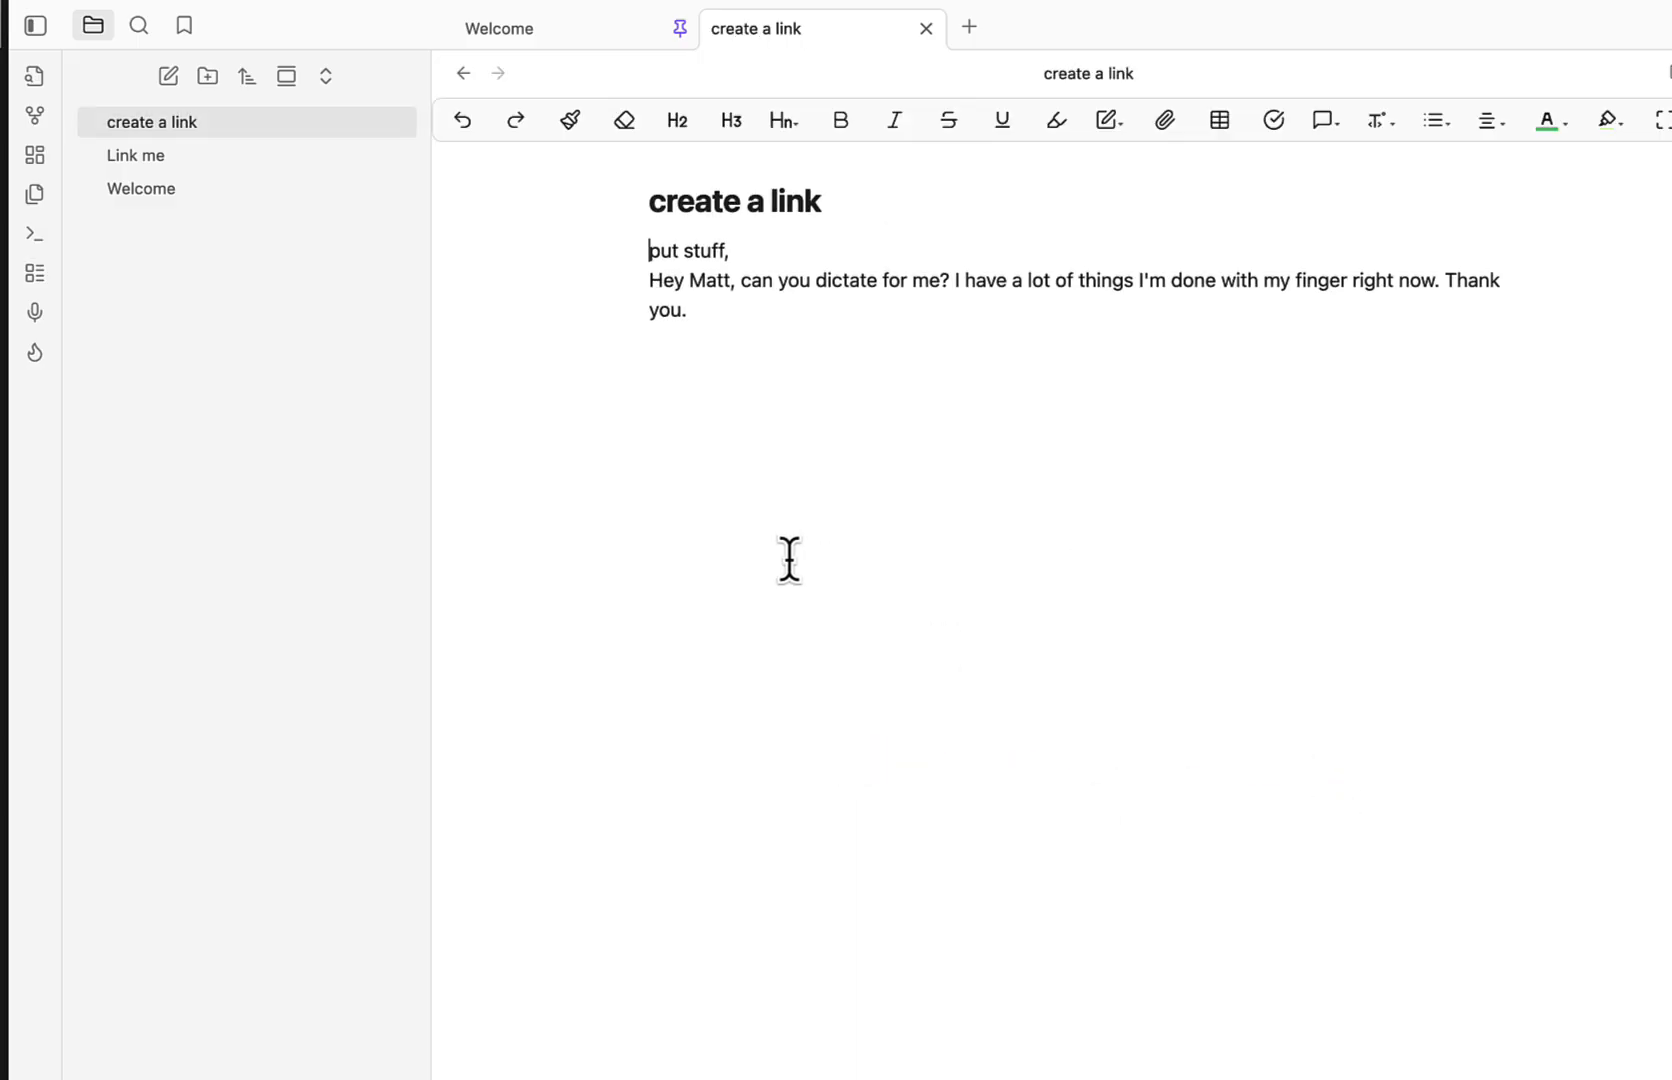
pyautogui.click(805, 517)
pyautogui.write('[[')
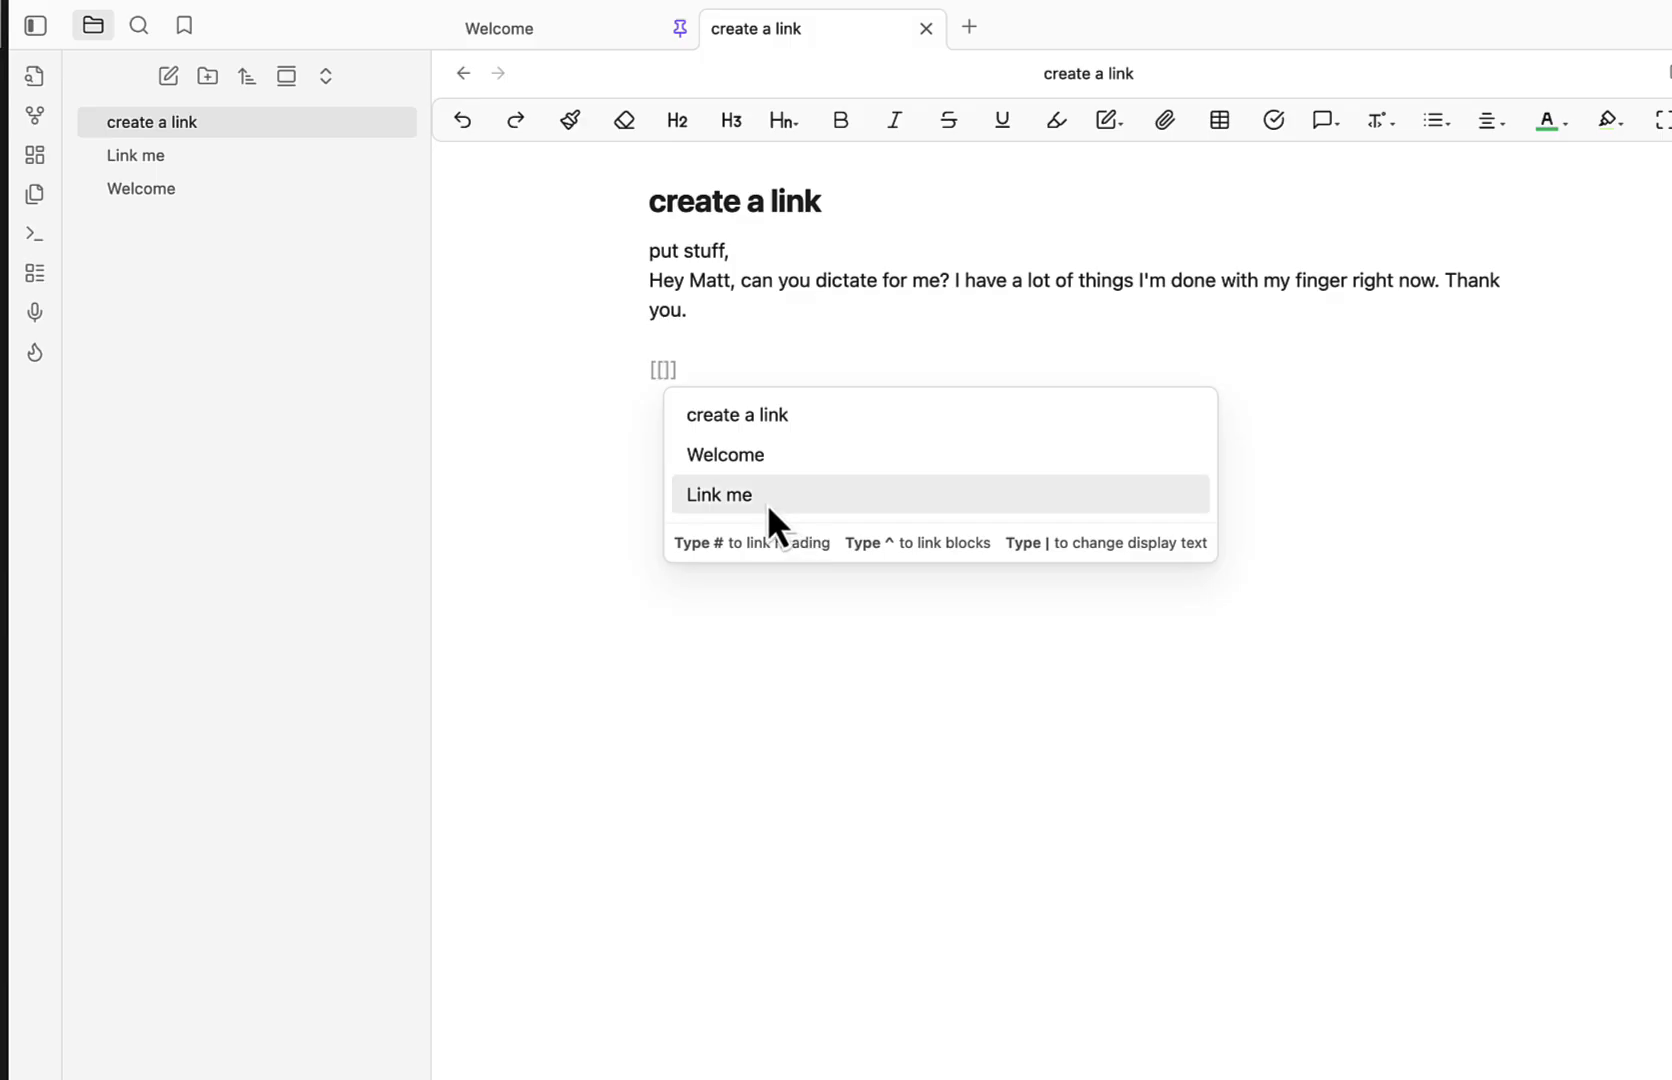
pyautogui.click(716, 496)
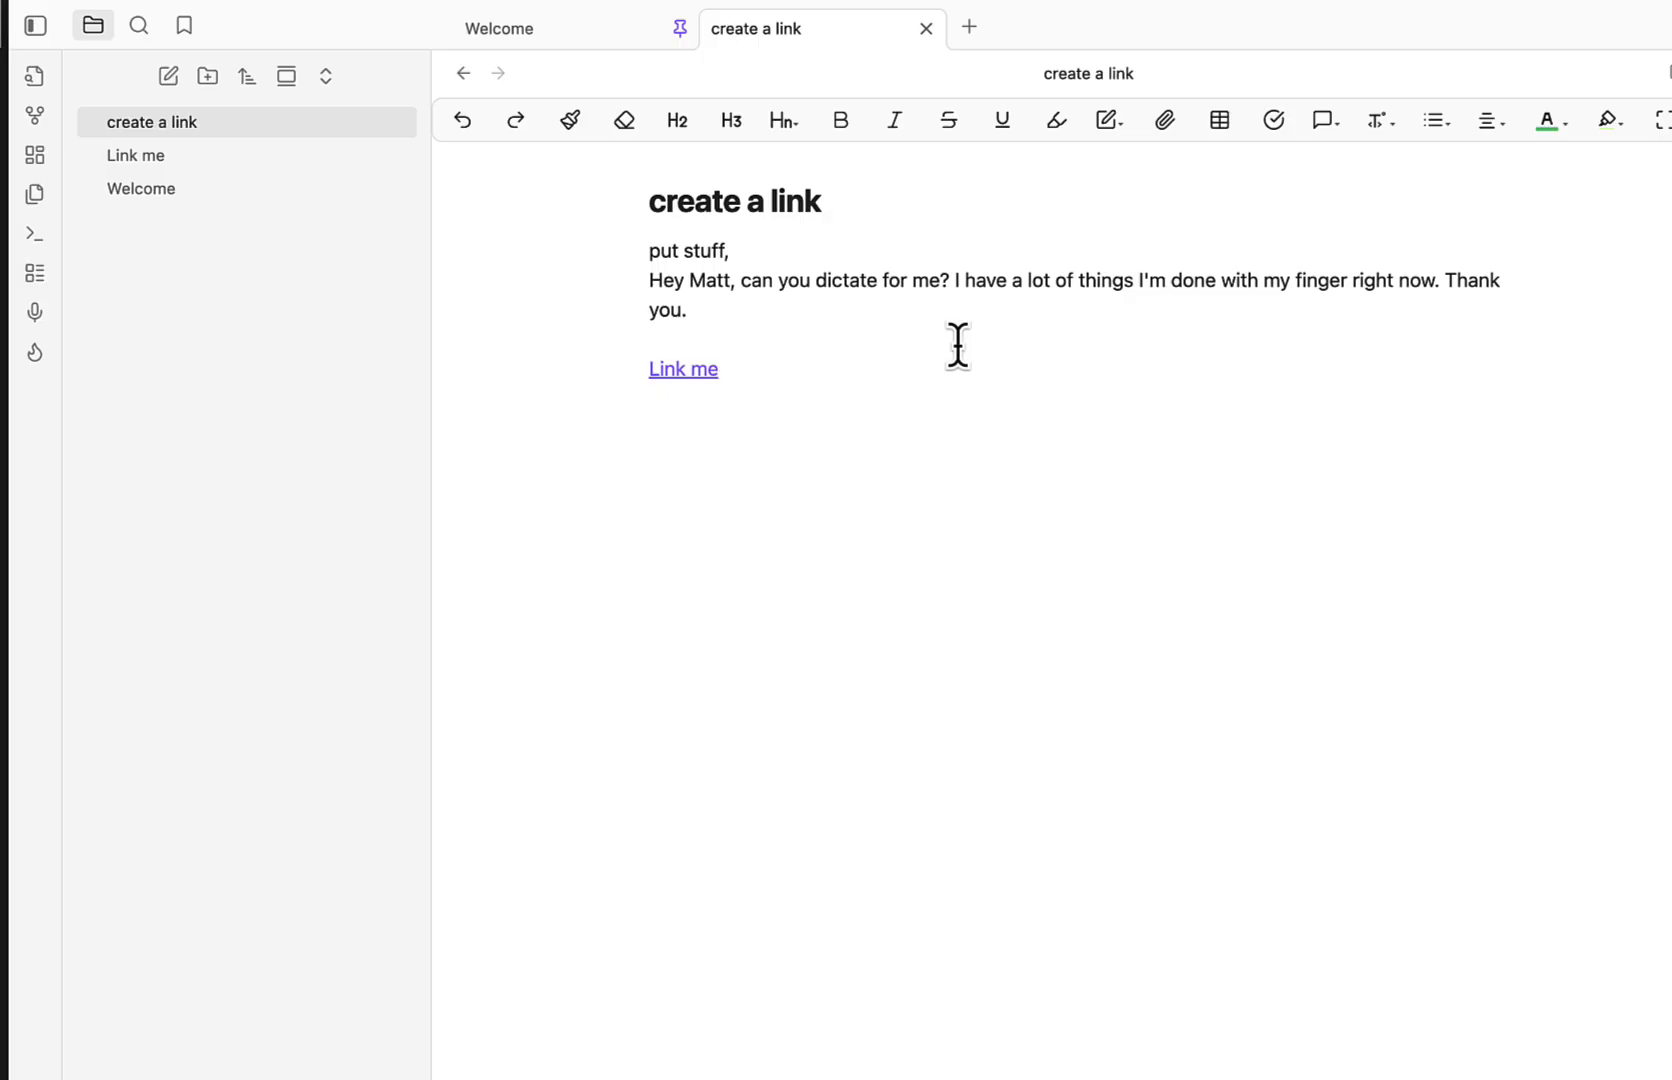
# Follow the link to "Link me", dictate a paragraph about linking and local graphs into it, and open the note's local graph
pyautogui.click(684, 372)
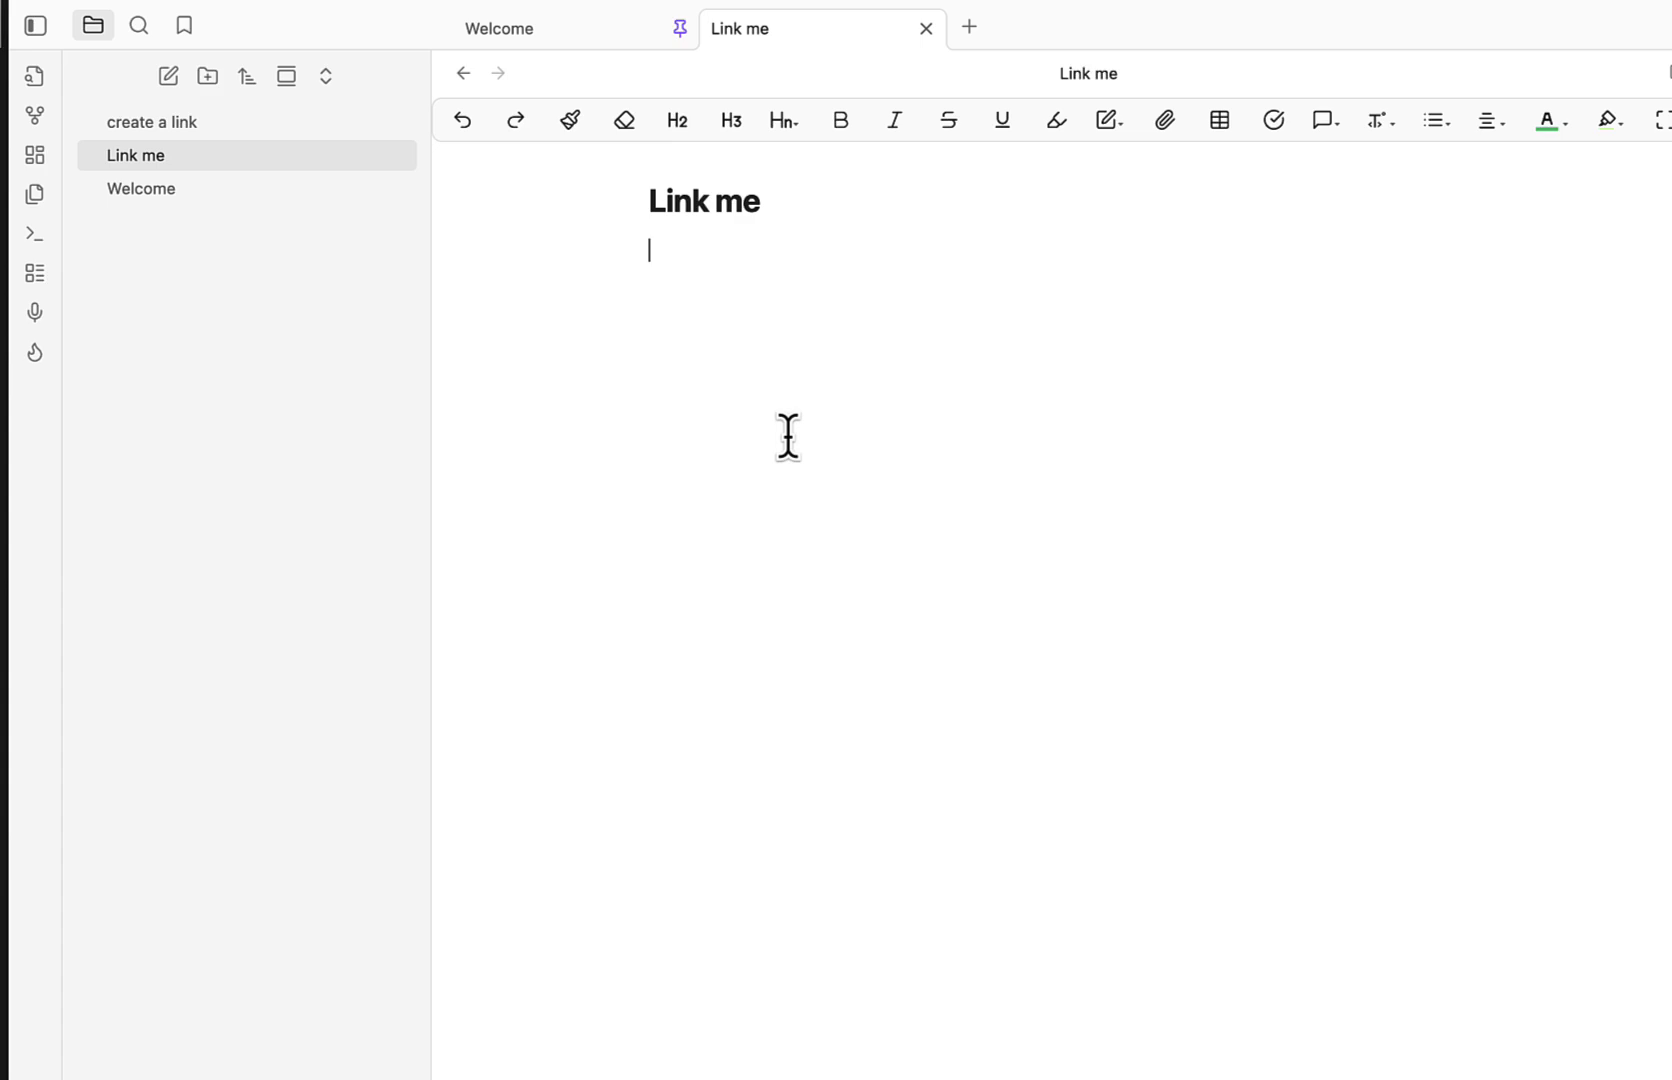
pyautogui.press('F5')
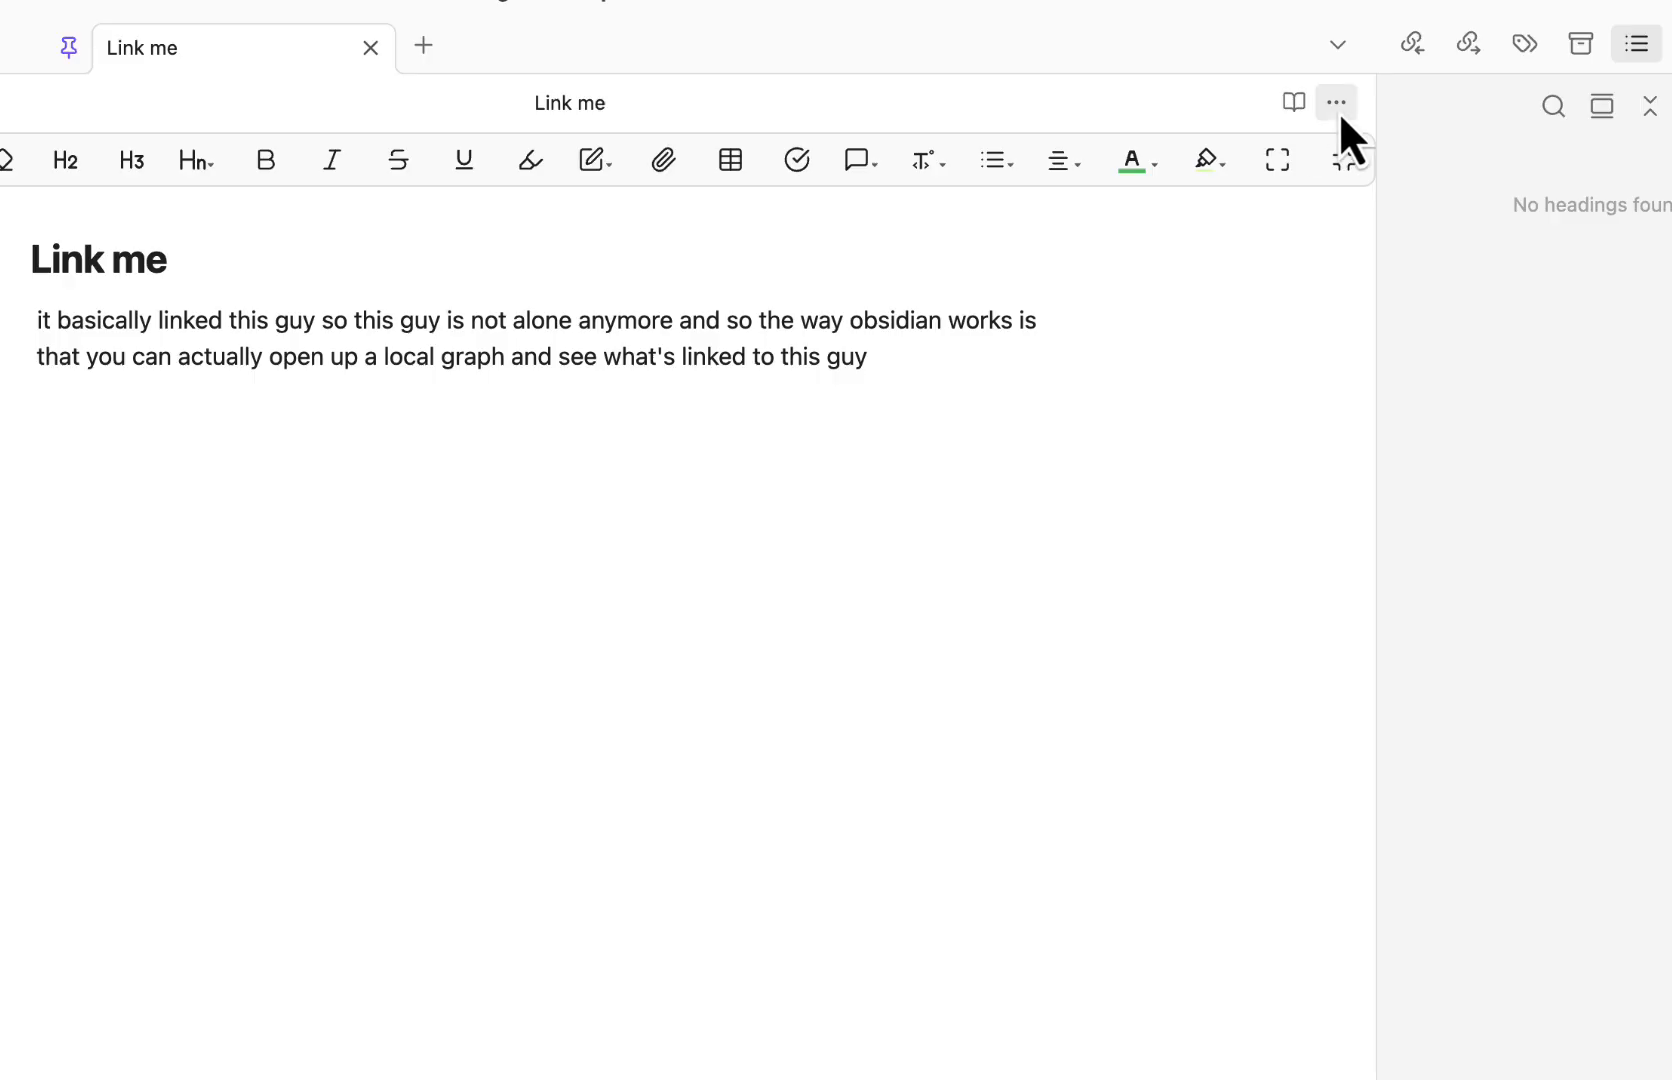
pyautogui.click(1338, 110)
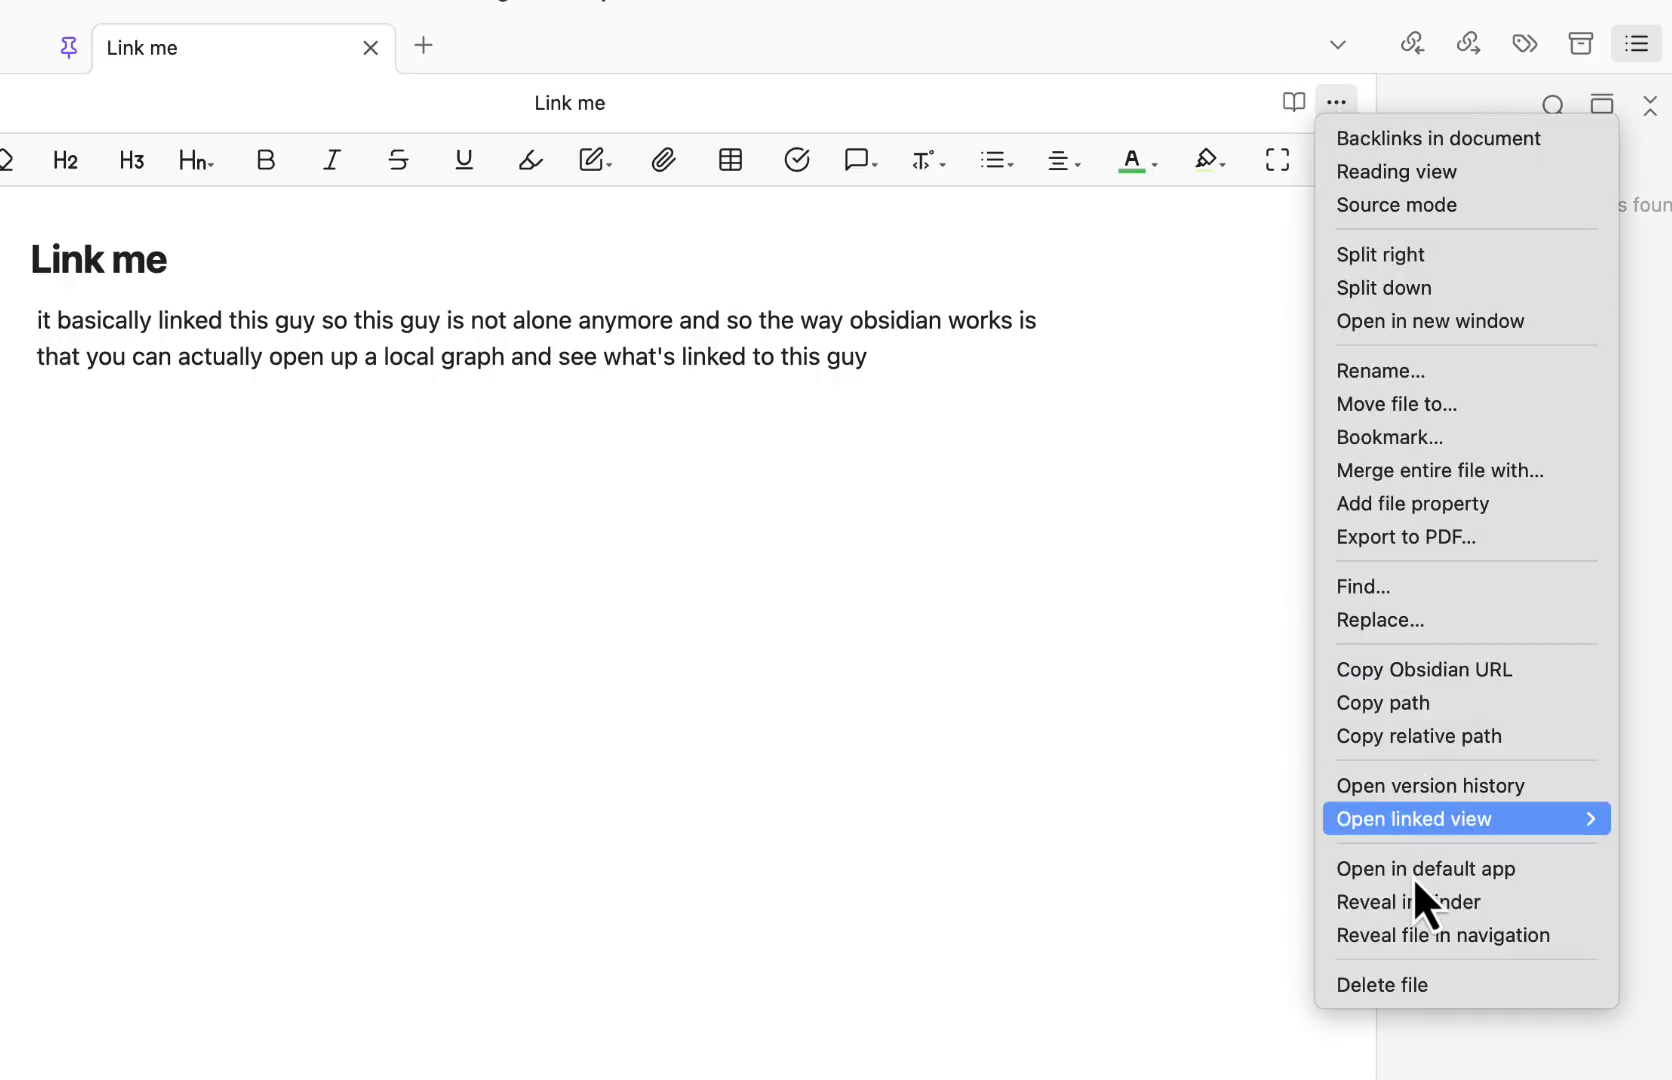
pyautogui.moveTo(1457, 818)
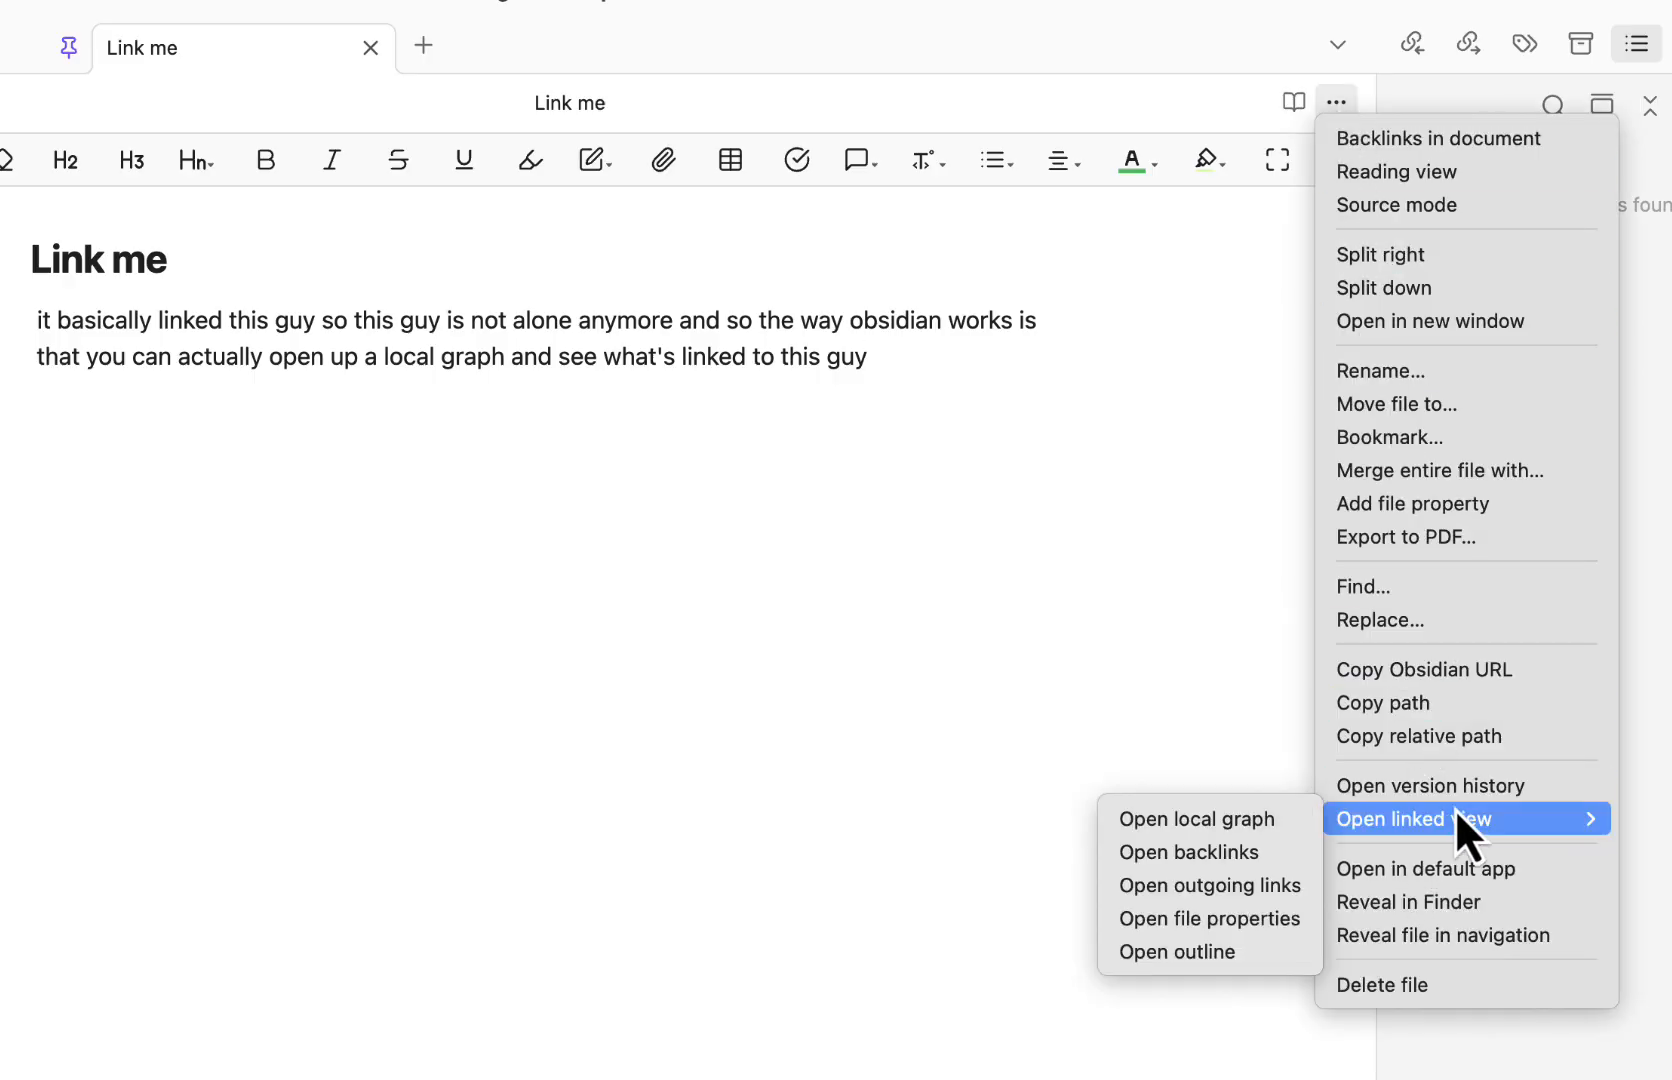
pyautogui.click(1206, 826)
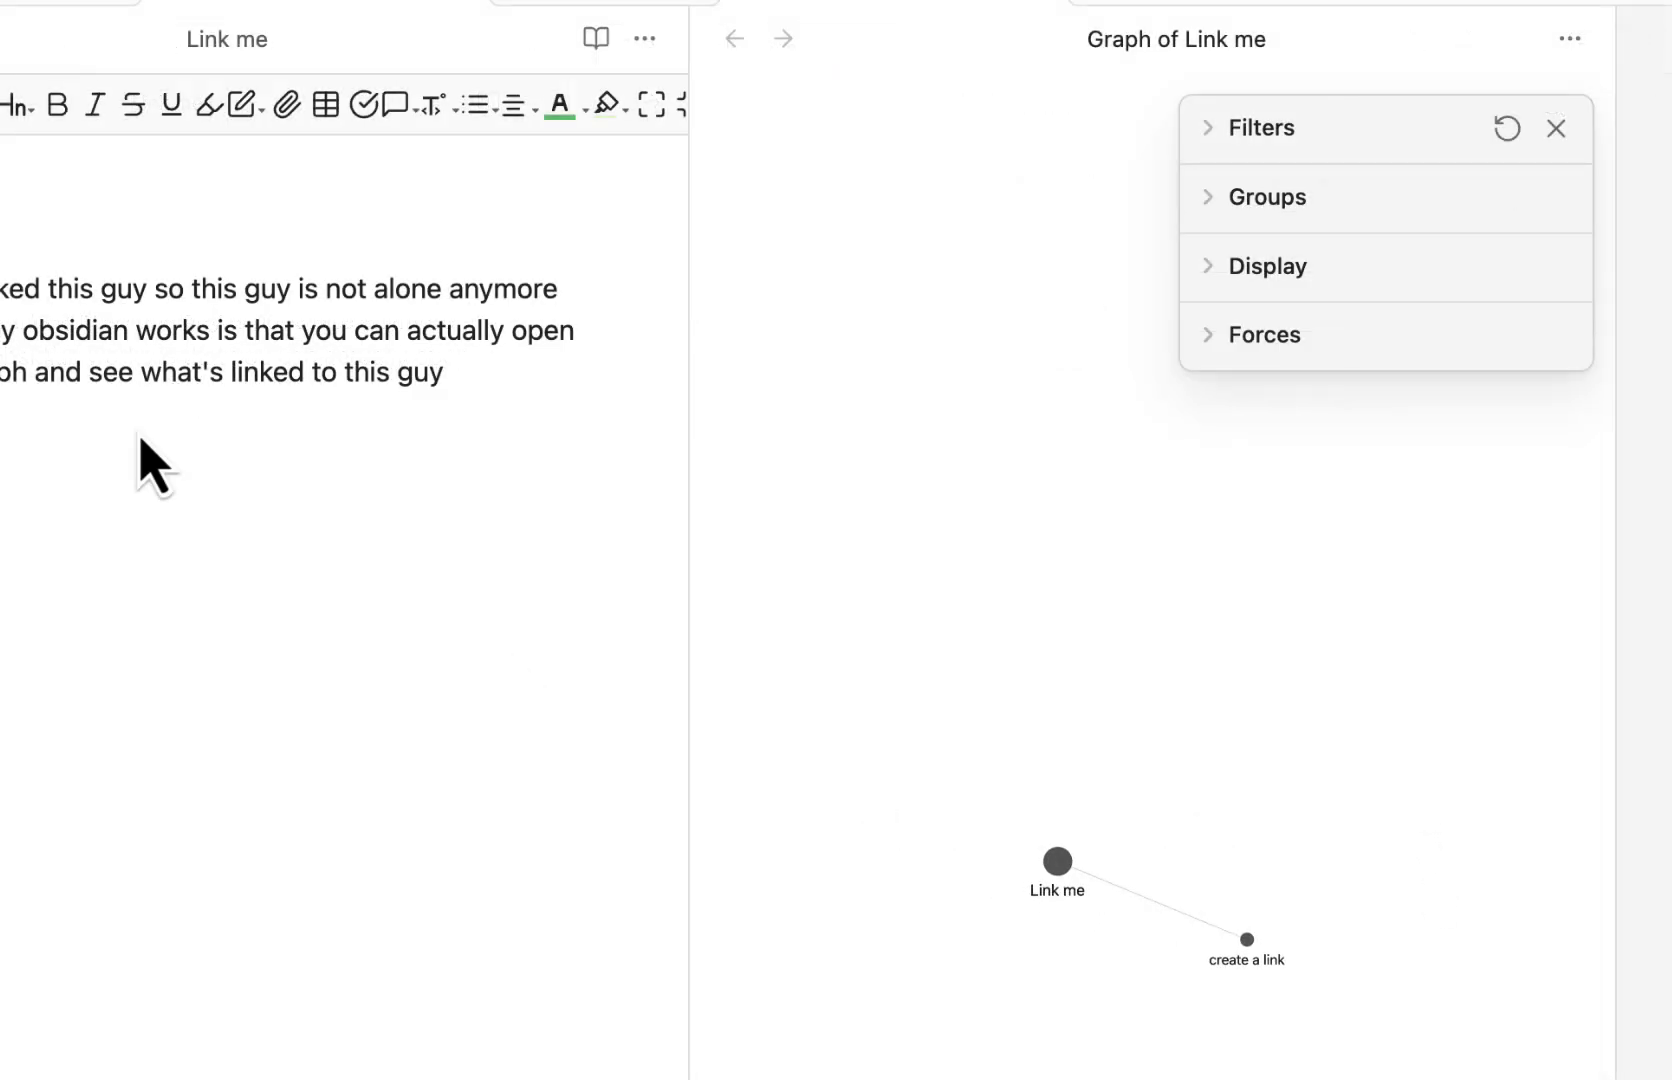
# Turn on arrows in the local graph's display settings, increase the link thickness and node size, and lower the text fade threshold
pyautogui.scroll(-2, 1092, 902)
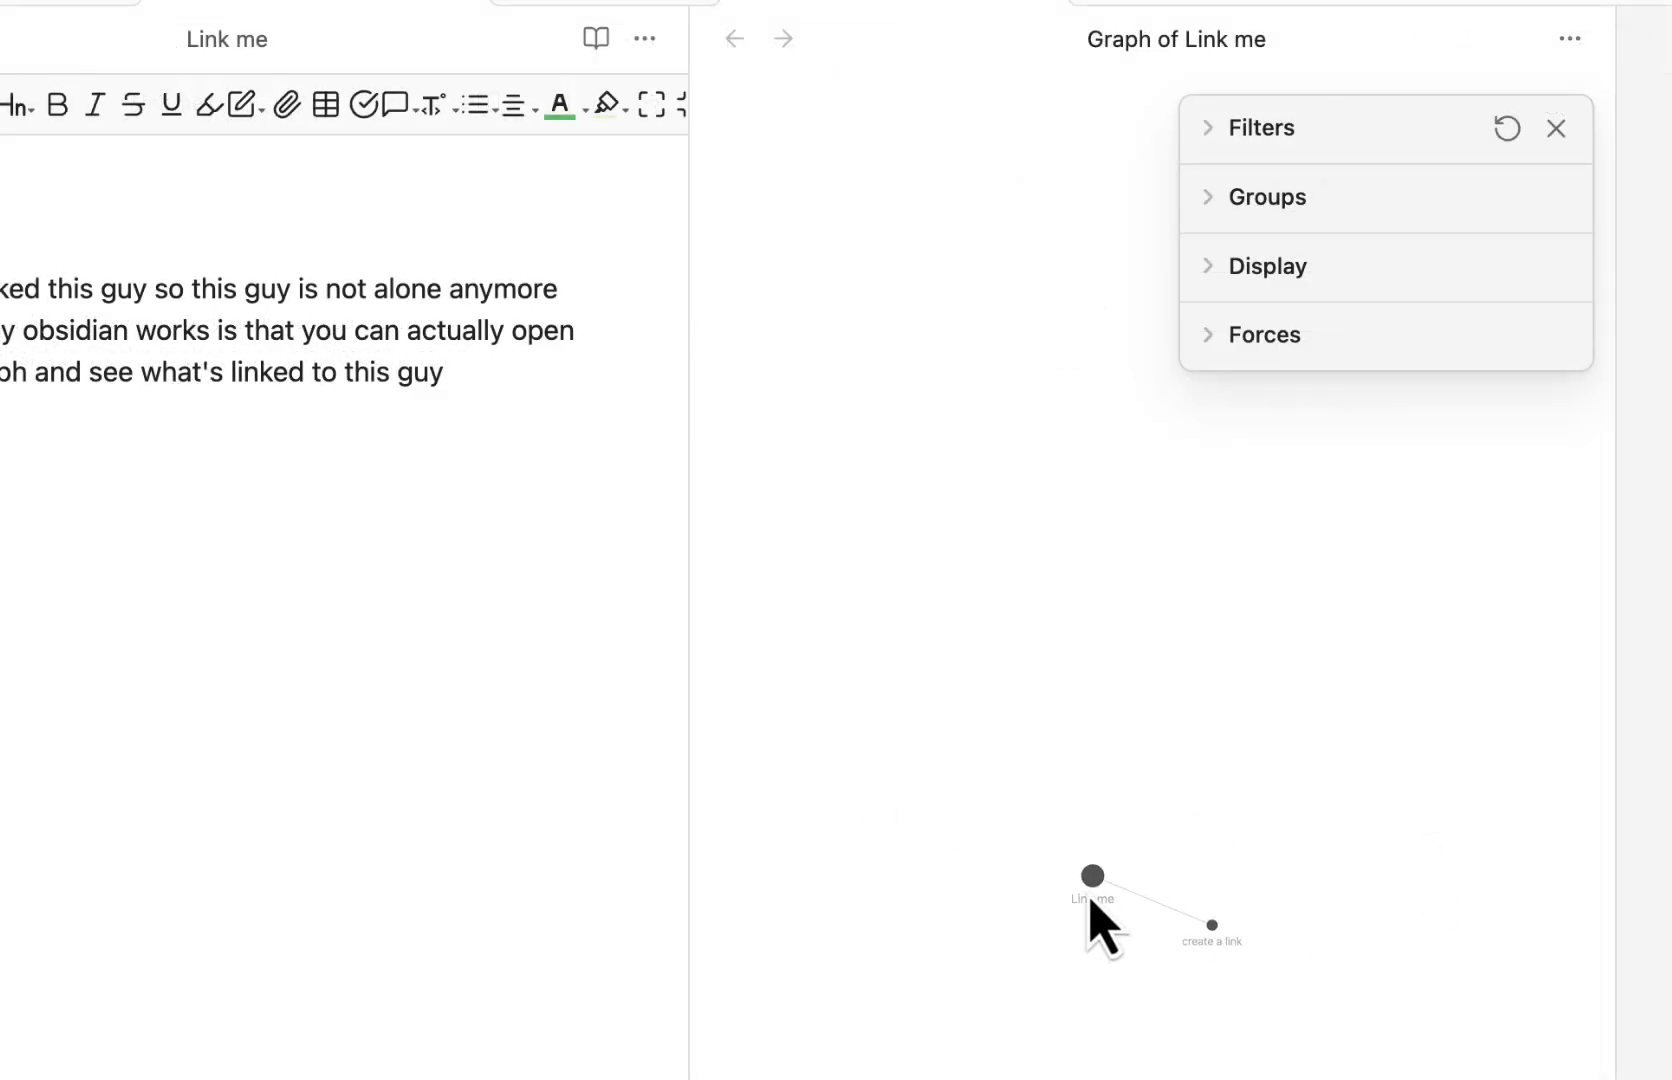
pyautogui.scroll(3, 1092, 905)
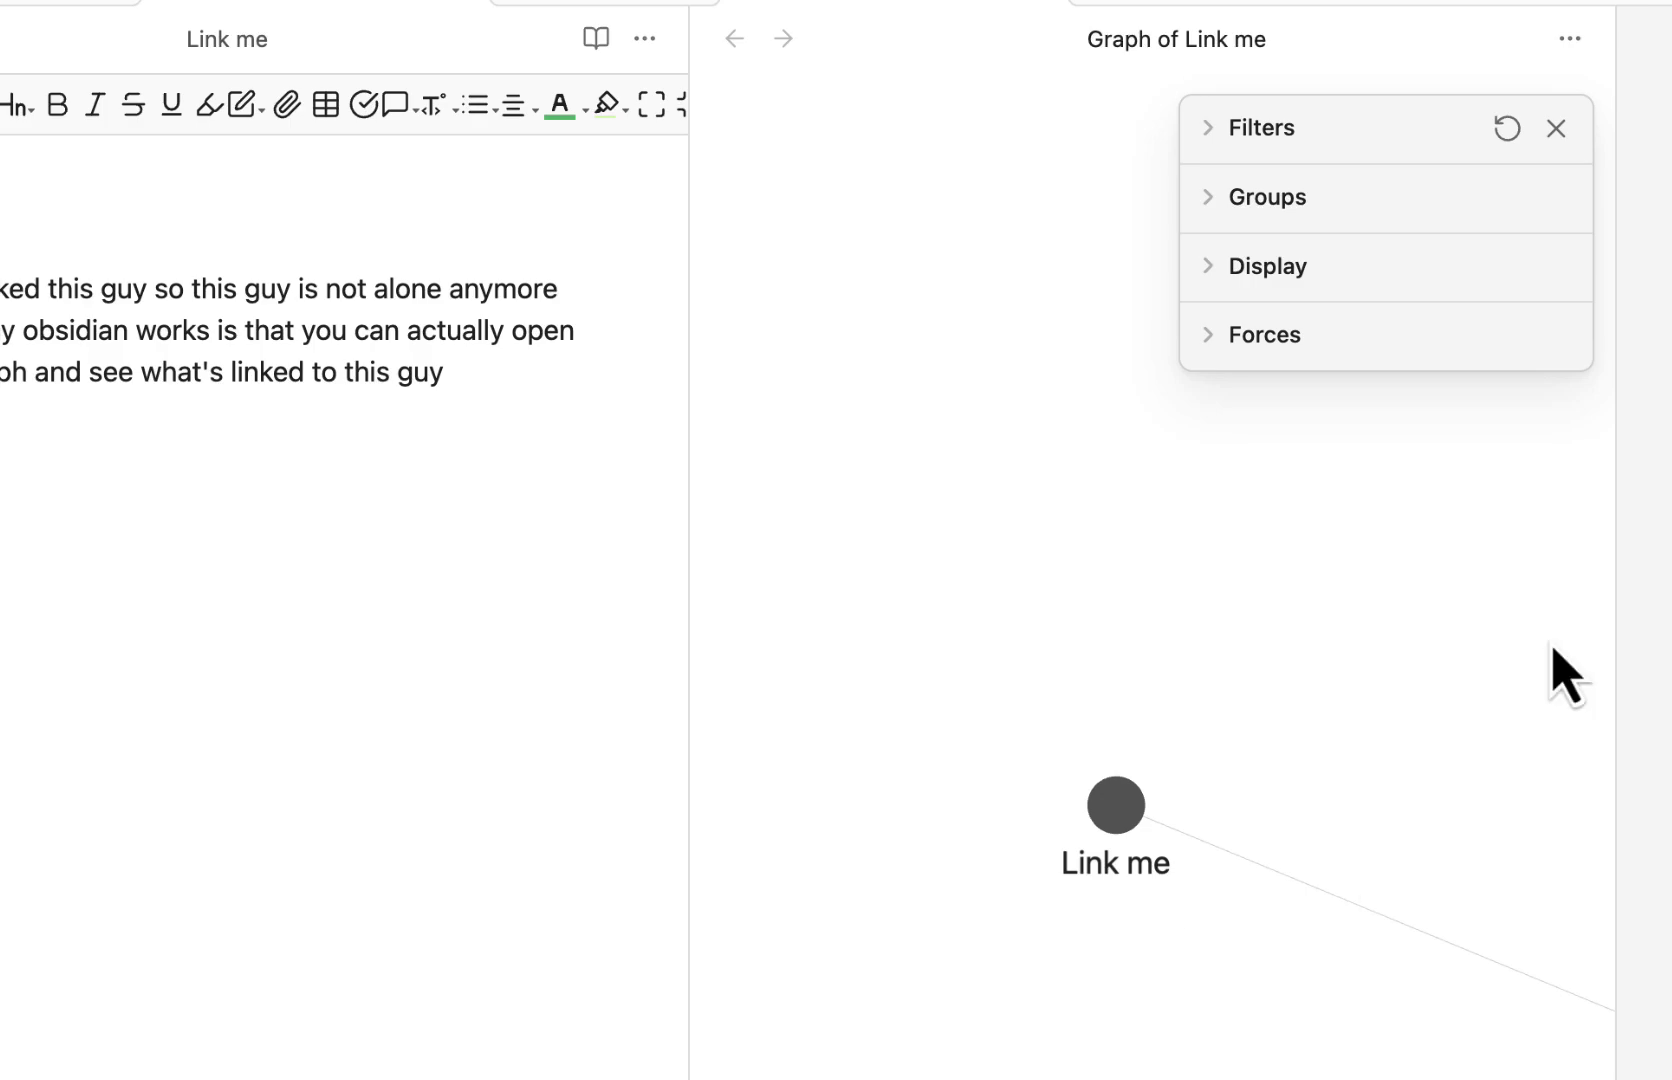
pyautogui.click(1669, 4)
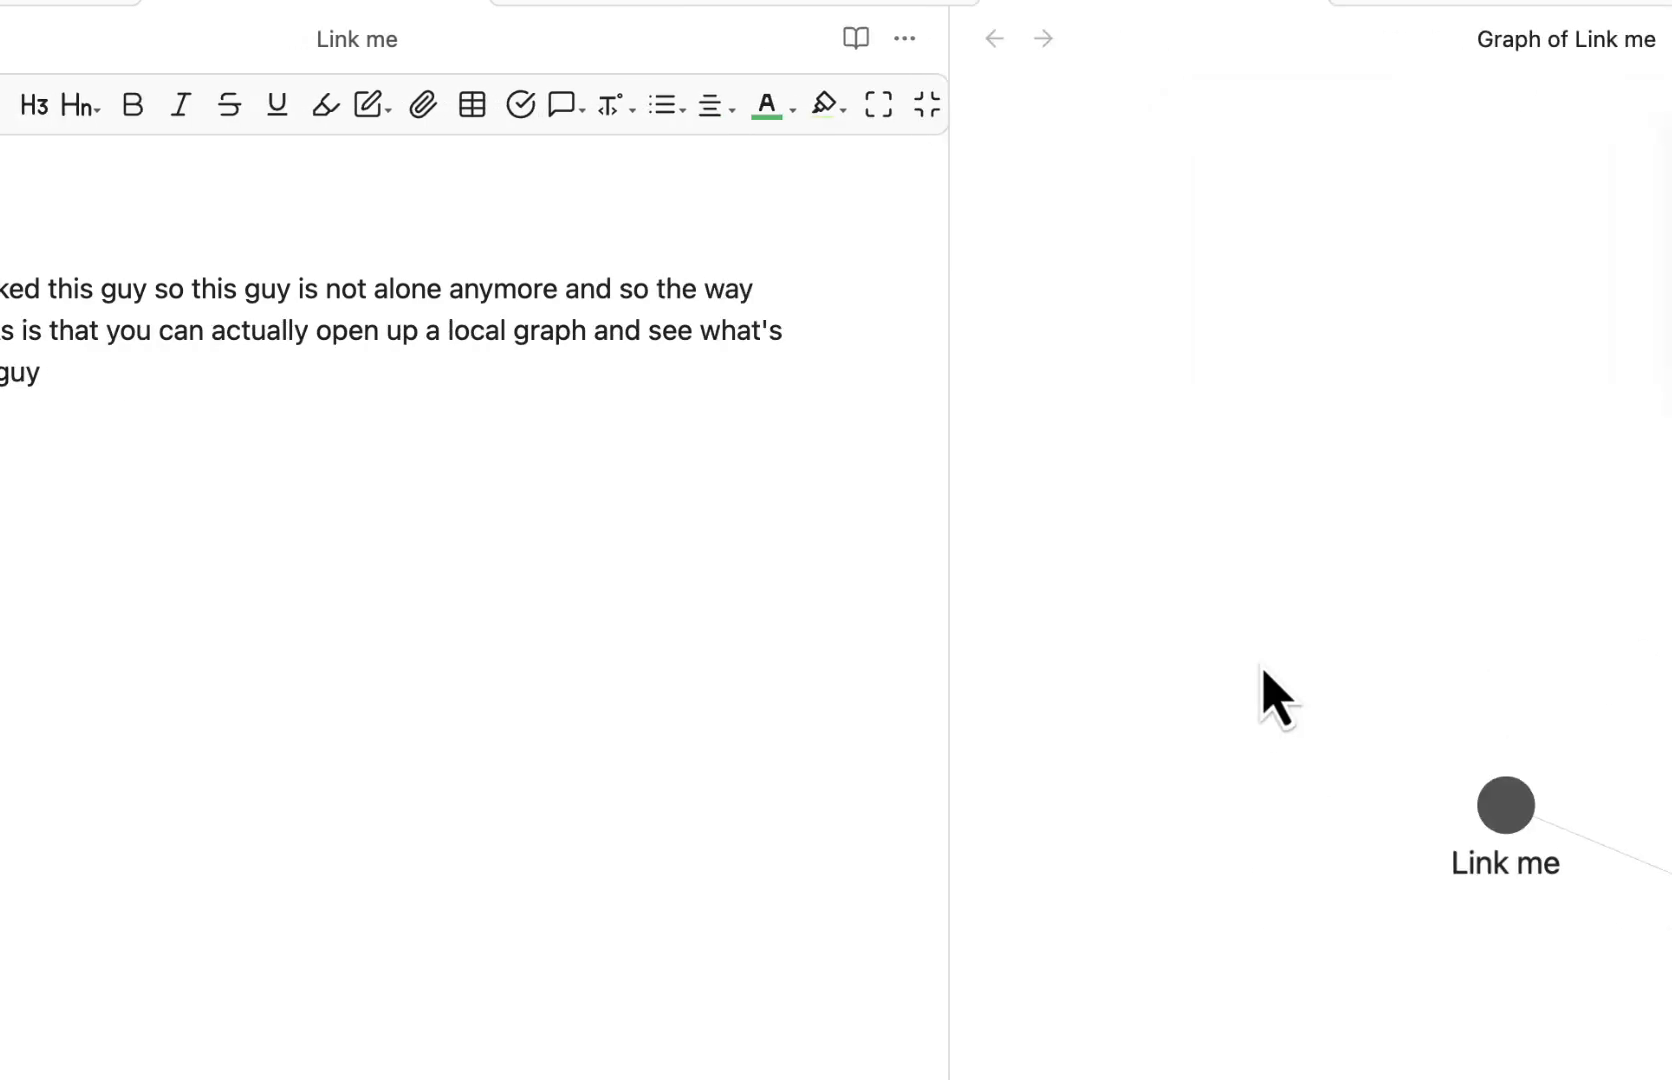
pyautogui.moveTo(1578, 1003); pyautogui.dragTo(1250, 873)
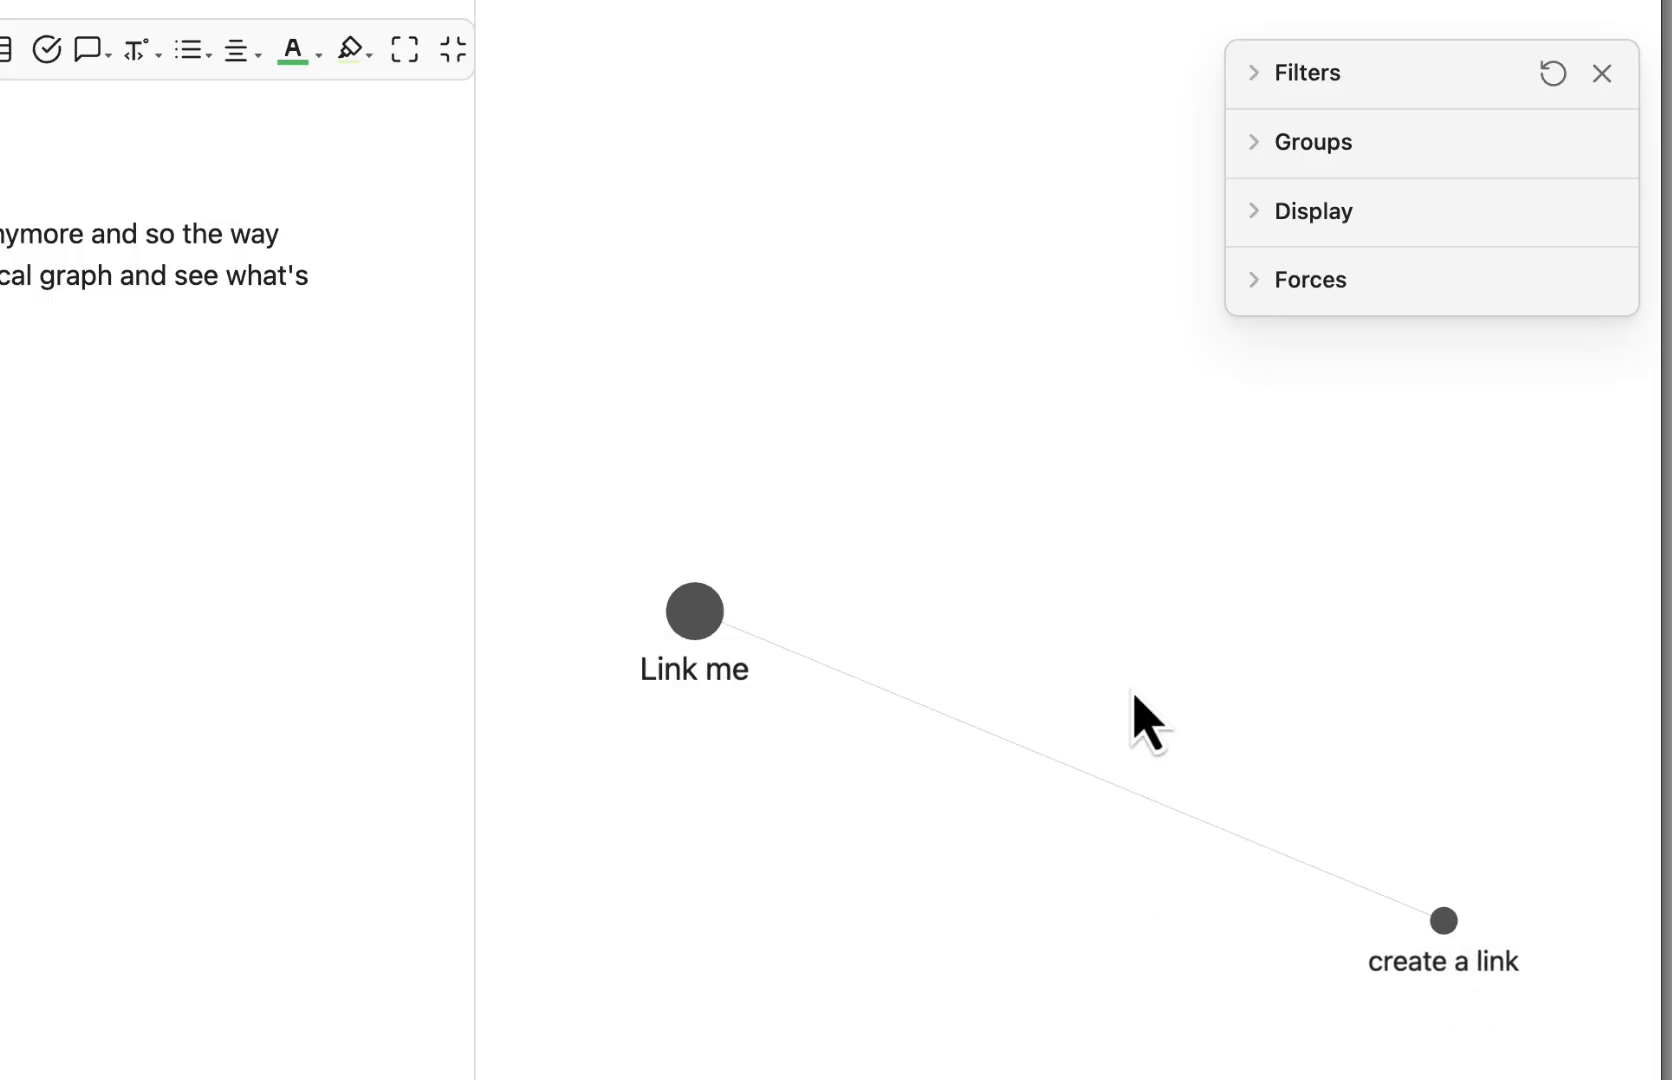
pyautogui.click(1257, 218)
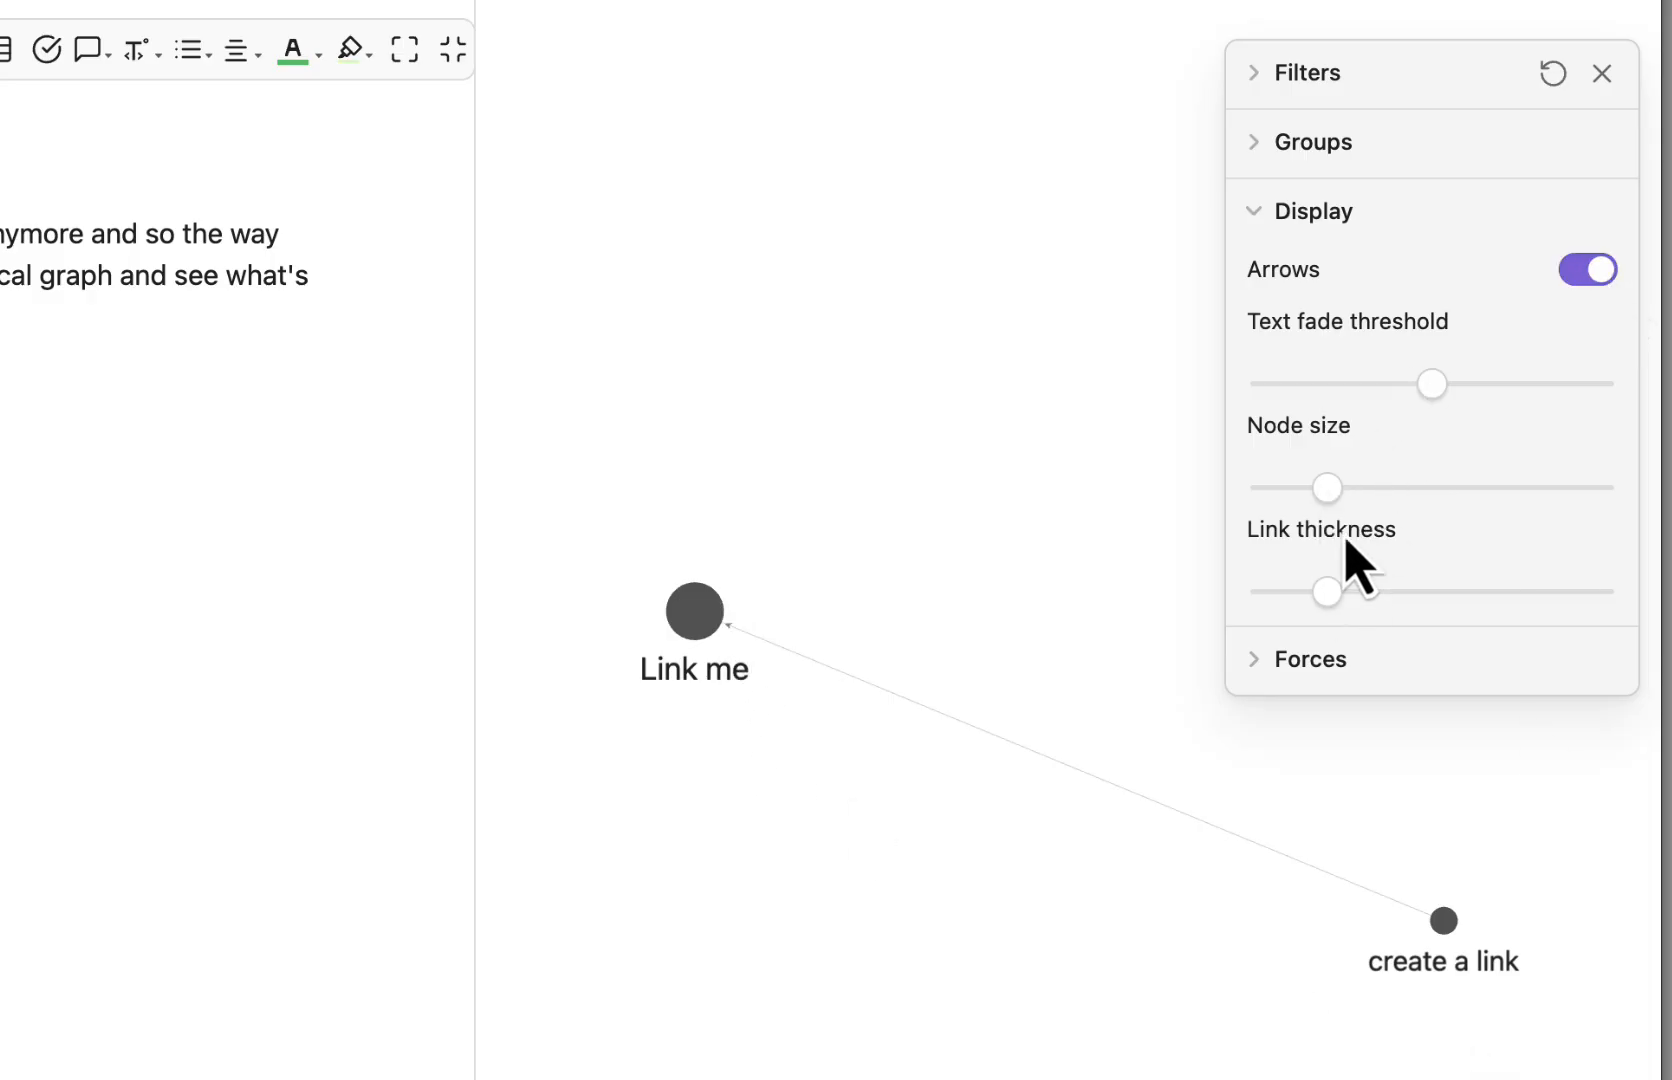
pyautogui.moveTo(1330, 598); pyautogui.dragTo(1463, 617)
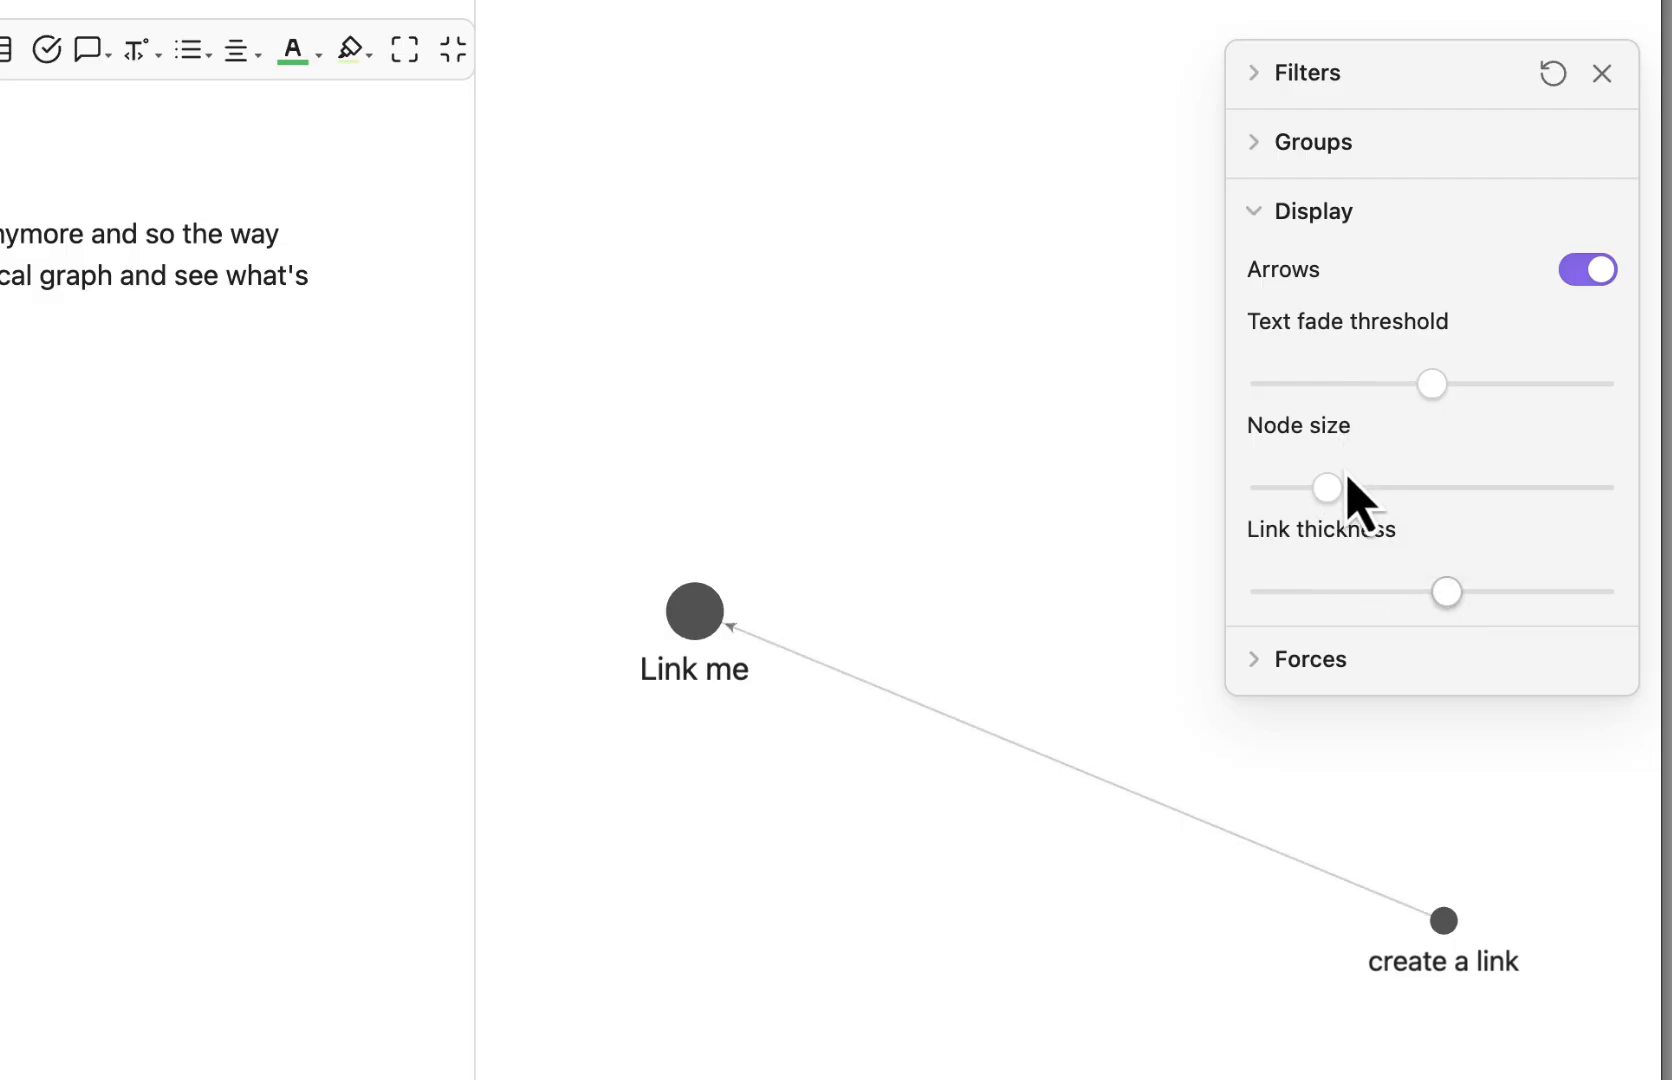
pyautogui.moveTo(1327, 488)
pyautogui.mouseDown()
pyautogui.moveTo(1377, 489)
pyautogui.moveTo(1348, 488)
pyautogui.mouseUp()
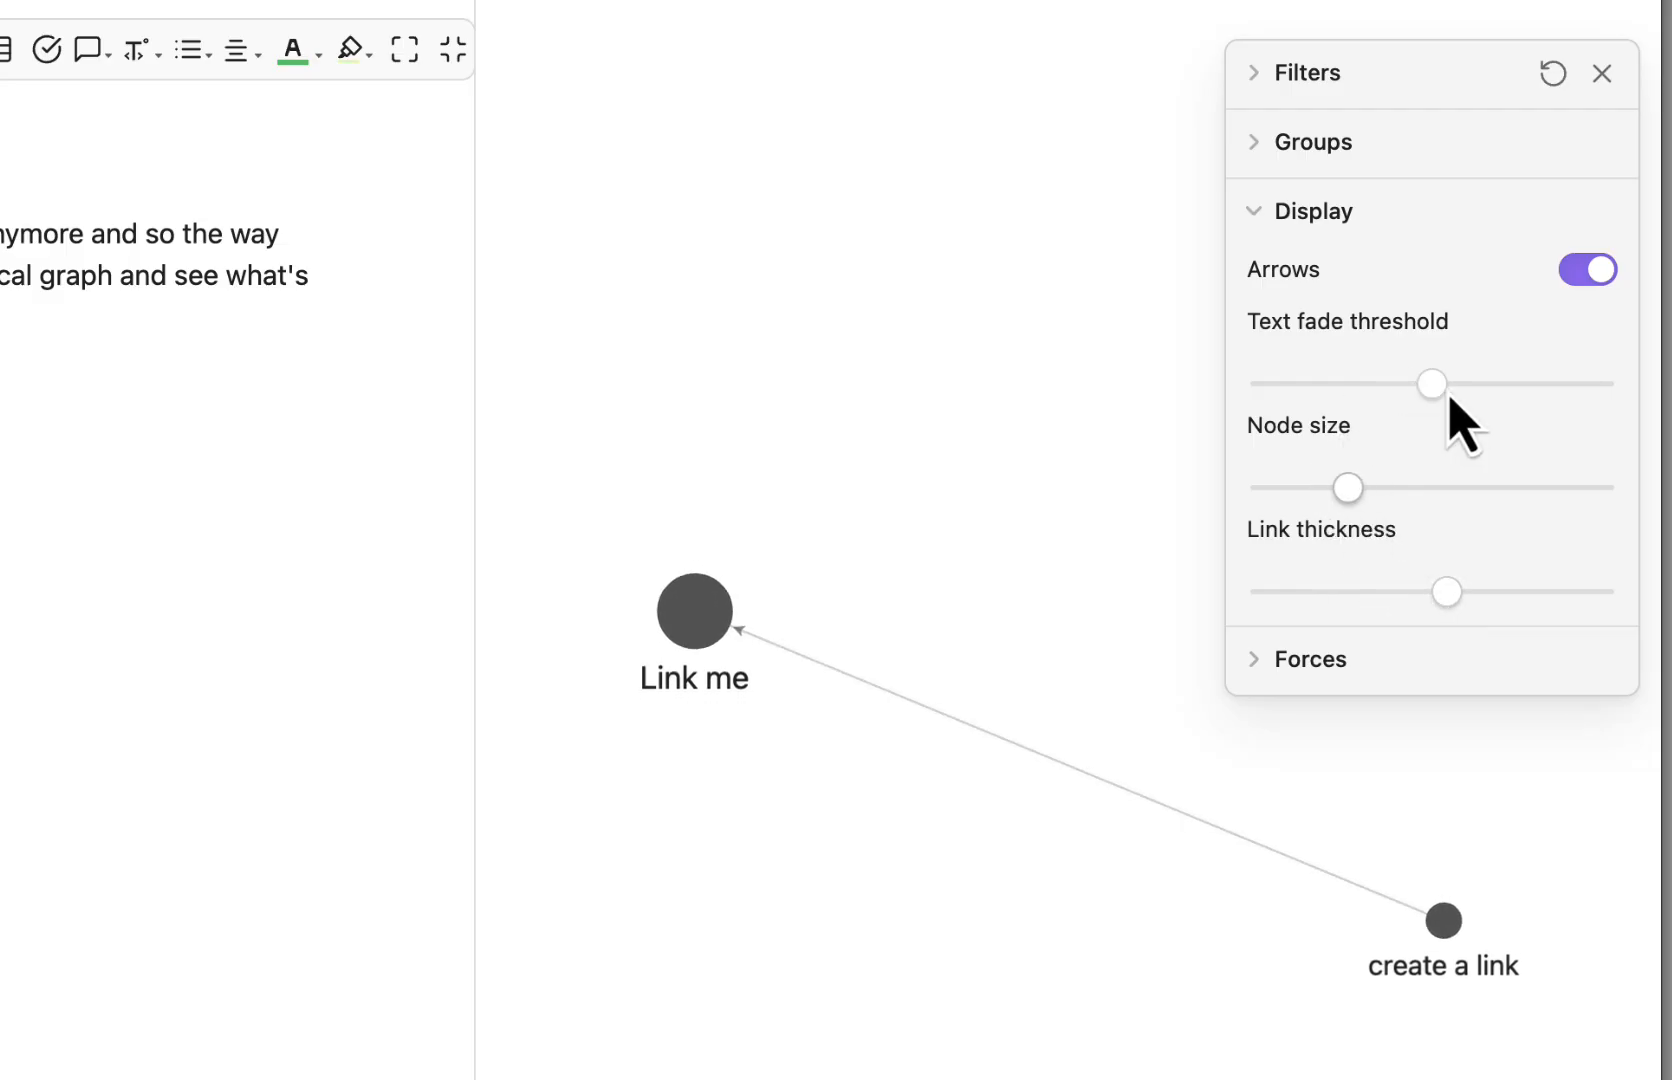
pyautogui.moveTo(1441, 388)
pyautogui.mouseDown()
pyautogui.moveTo(1526, 386)
pyautogui.moveTo(1411, 403)
pyautogui.mouseUp()
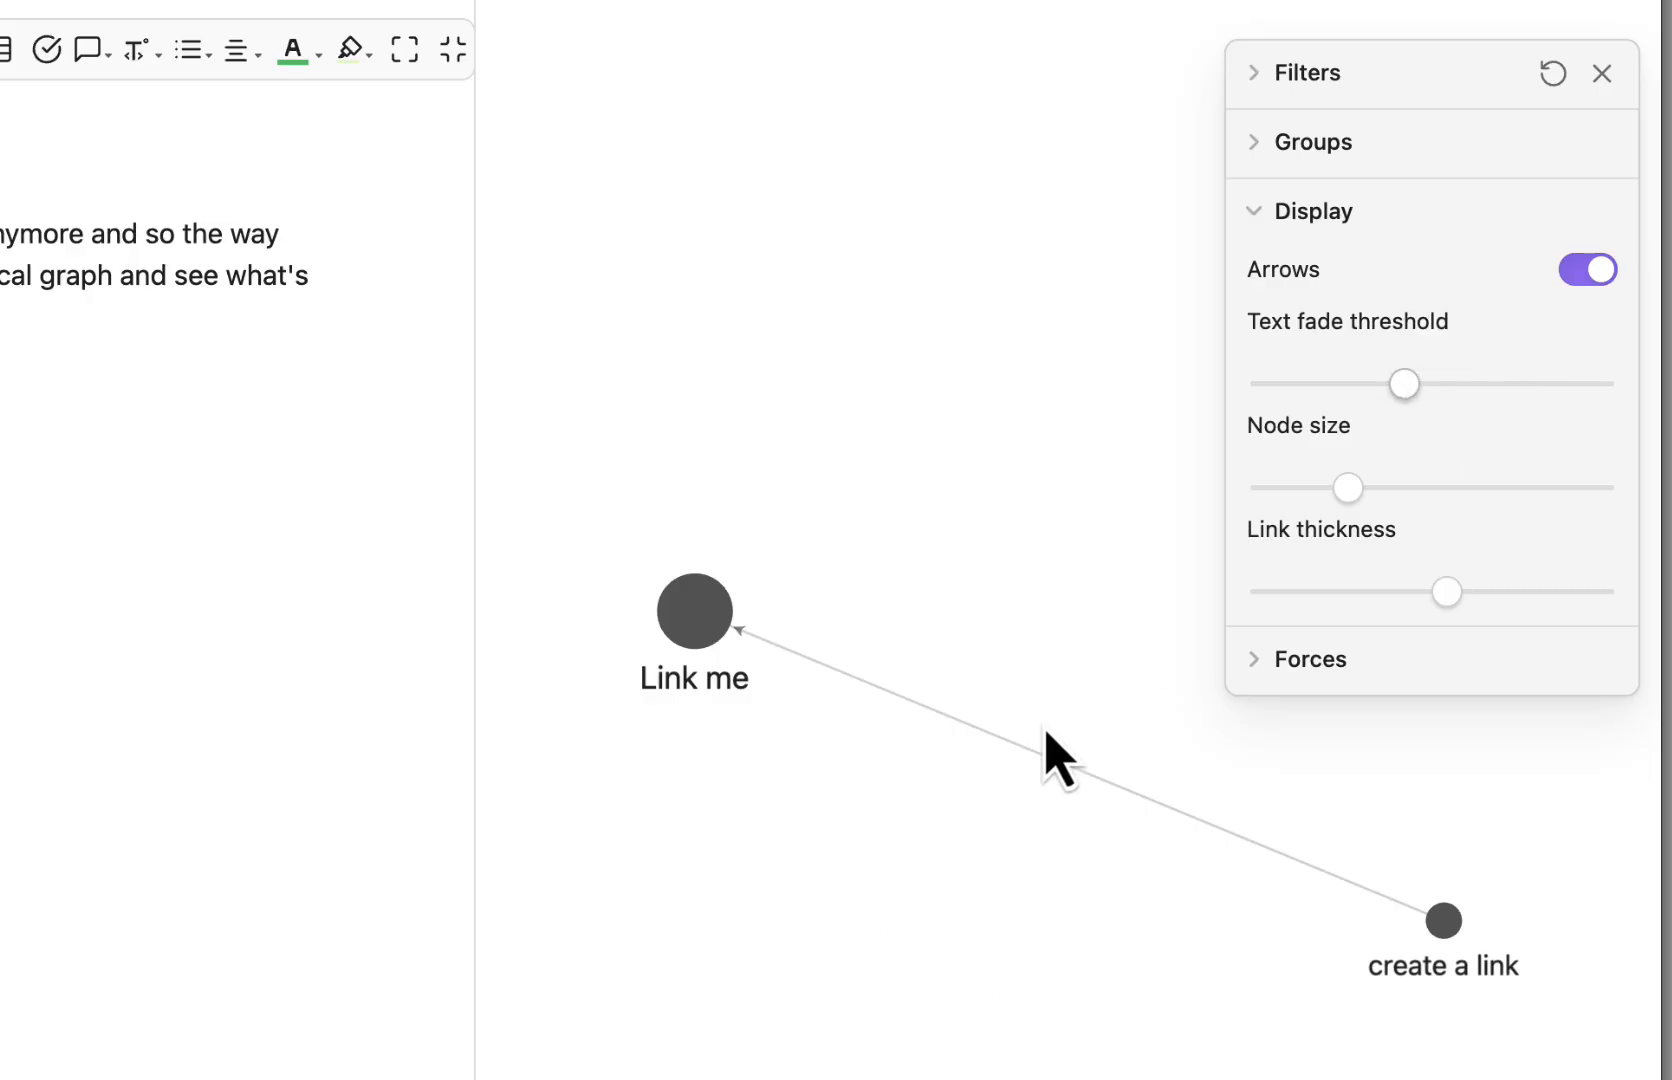
pyautogui.click(1602, 74)
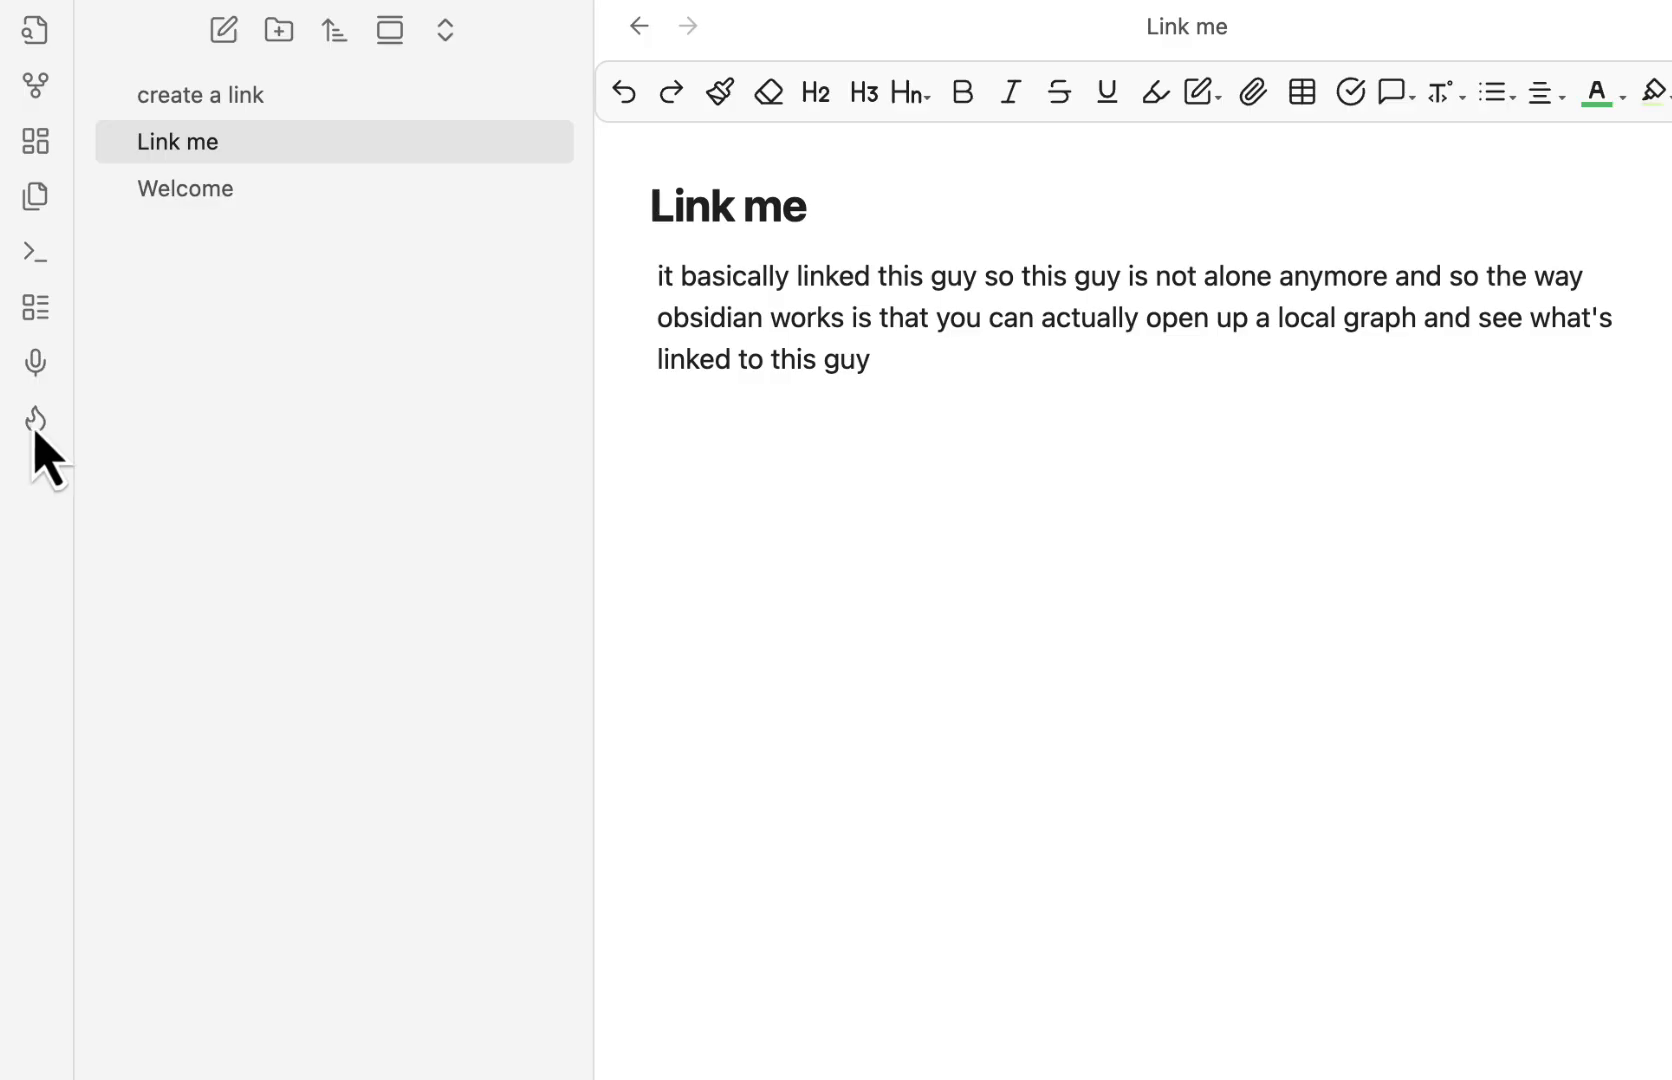
# Open the Street Evangelist Companion view, close the local graph of "Link me" and widen the companion's pane
pyautogui.click(35, 419)
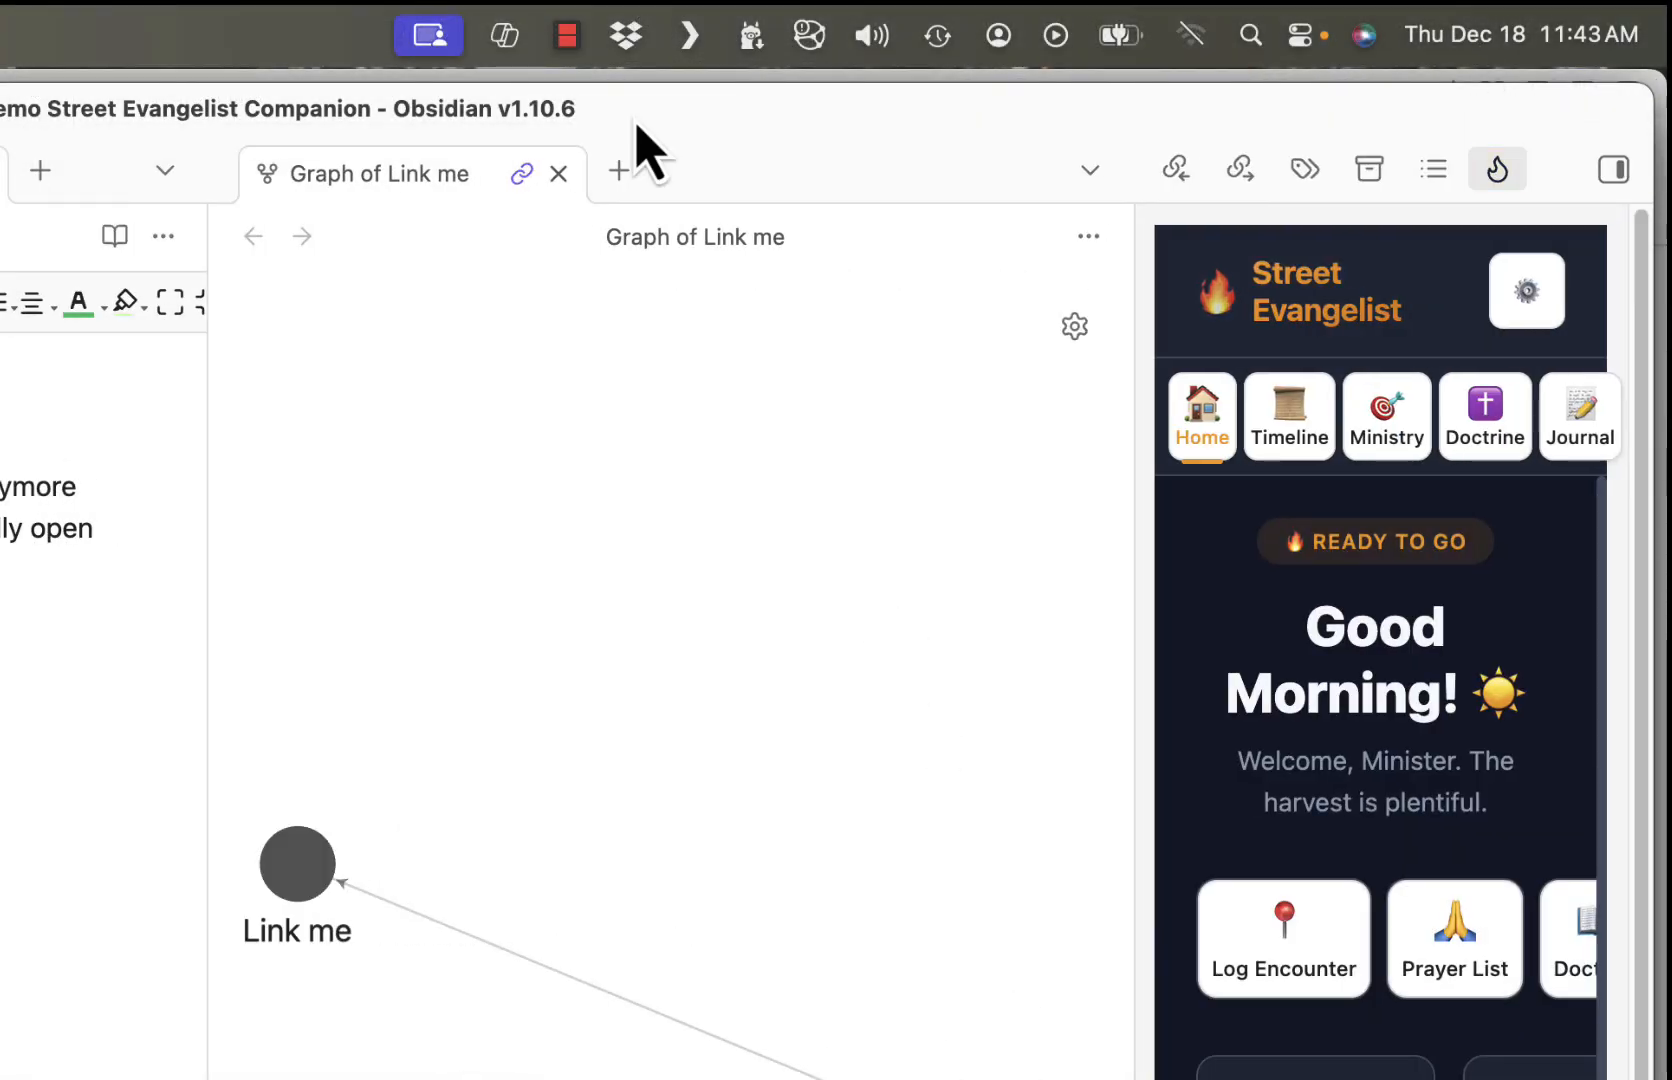
pyautogui.click(558, 174)
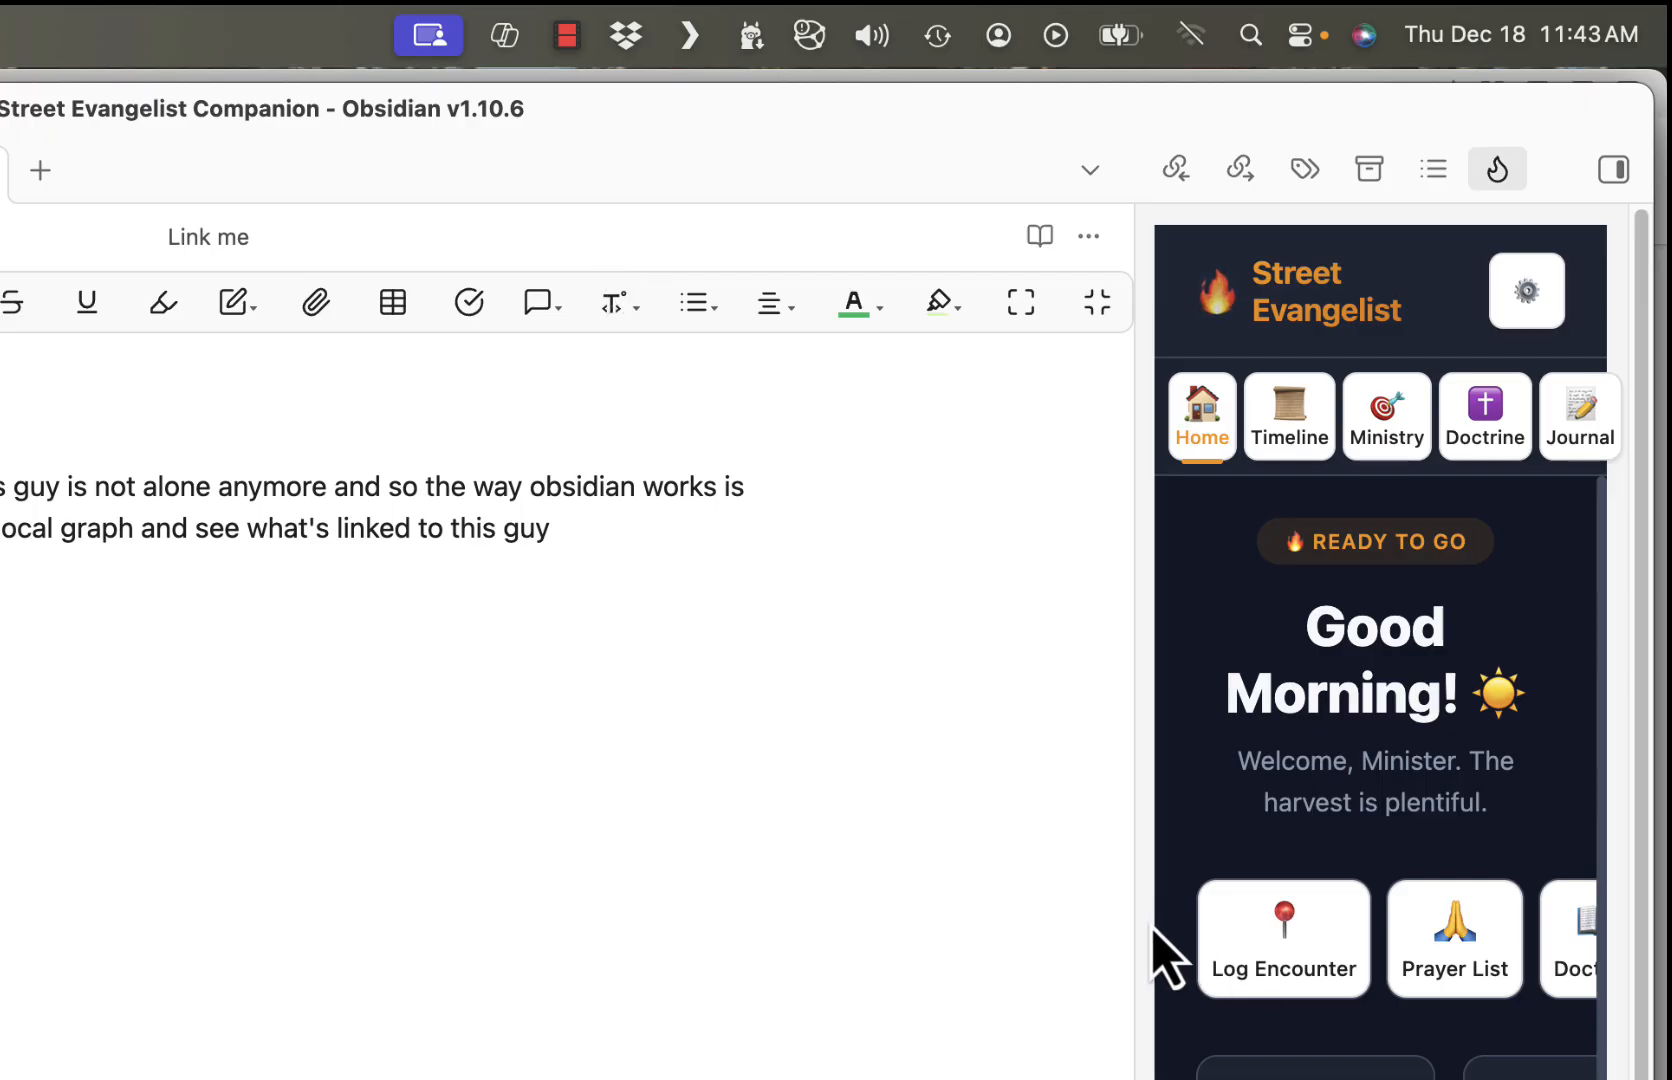
pyautogui.moveTo(1137, 948); pyautogui.dragTo(78, 966)
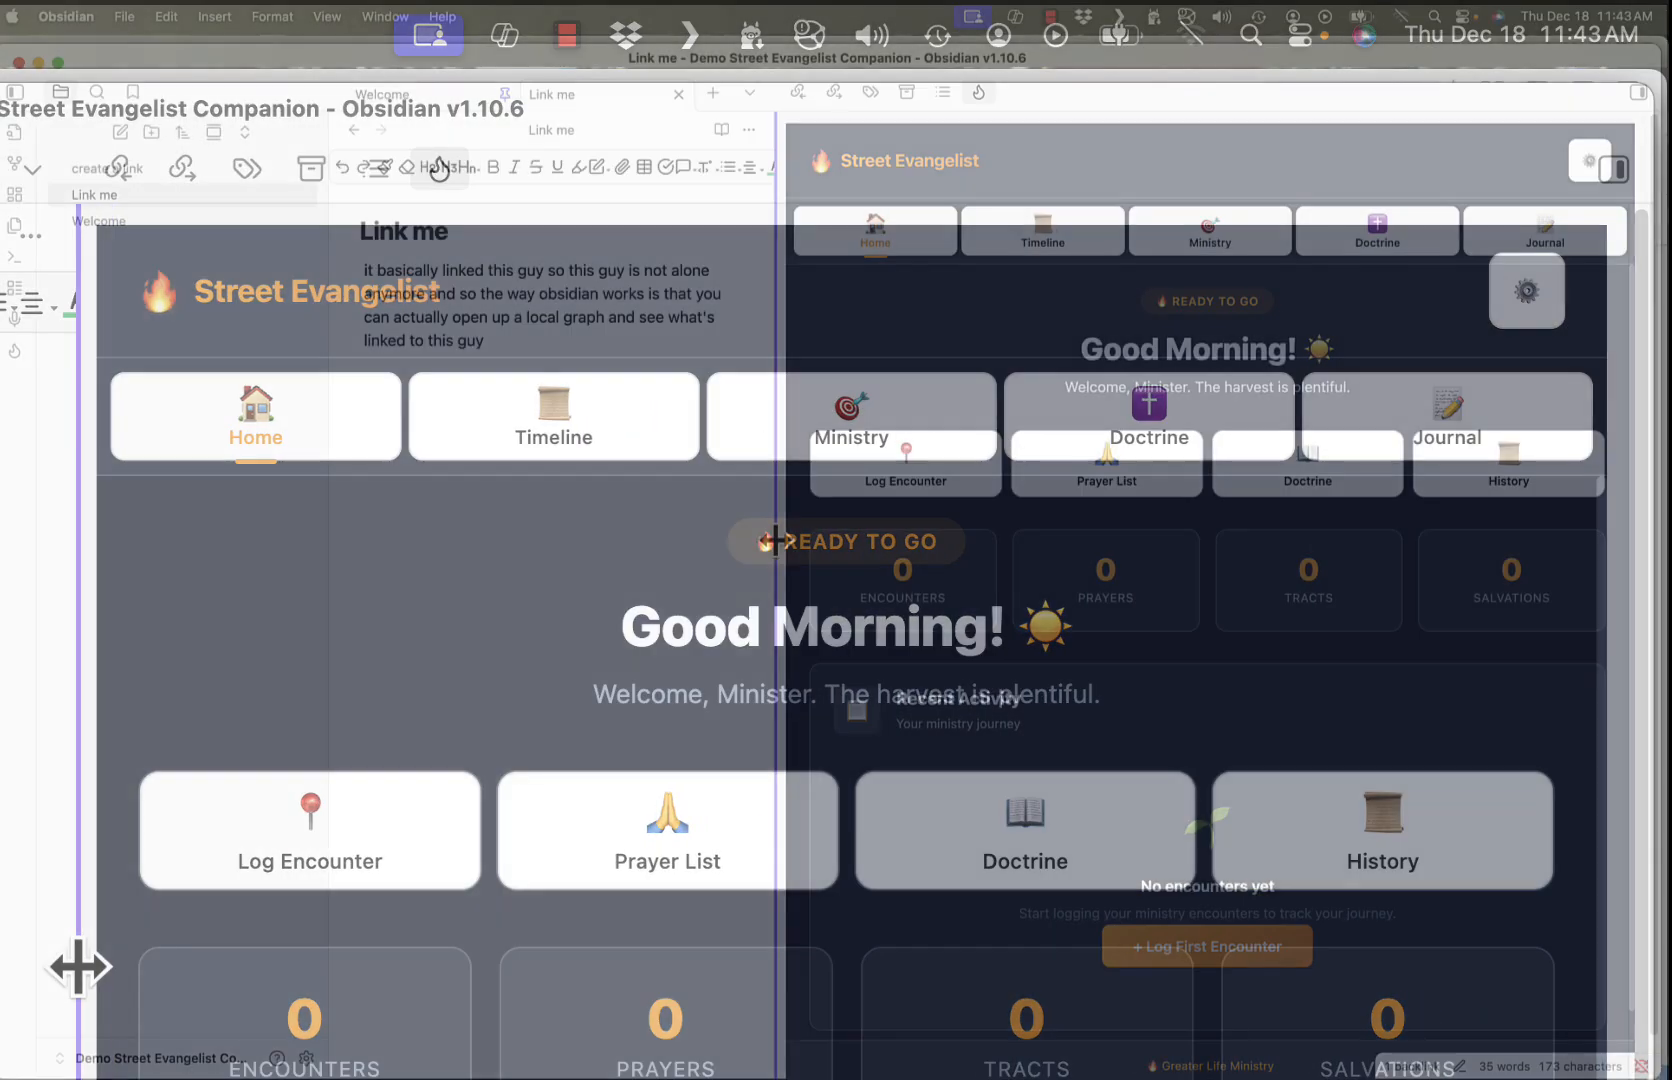
pyautogui.moveTo(773, 541)
pyautogui.mouseDown()
pyautogui.moveTo(706, 545)
pyautogui.moveTo(743, 560)
pyautogui.moveTo(791, 541)
pyautogui.mouseUp()
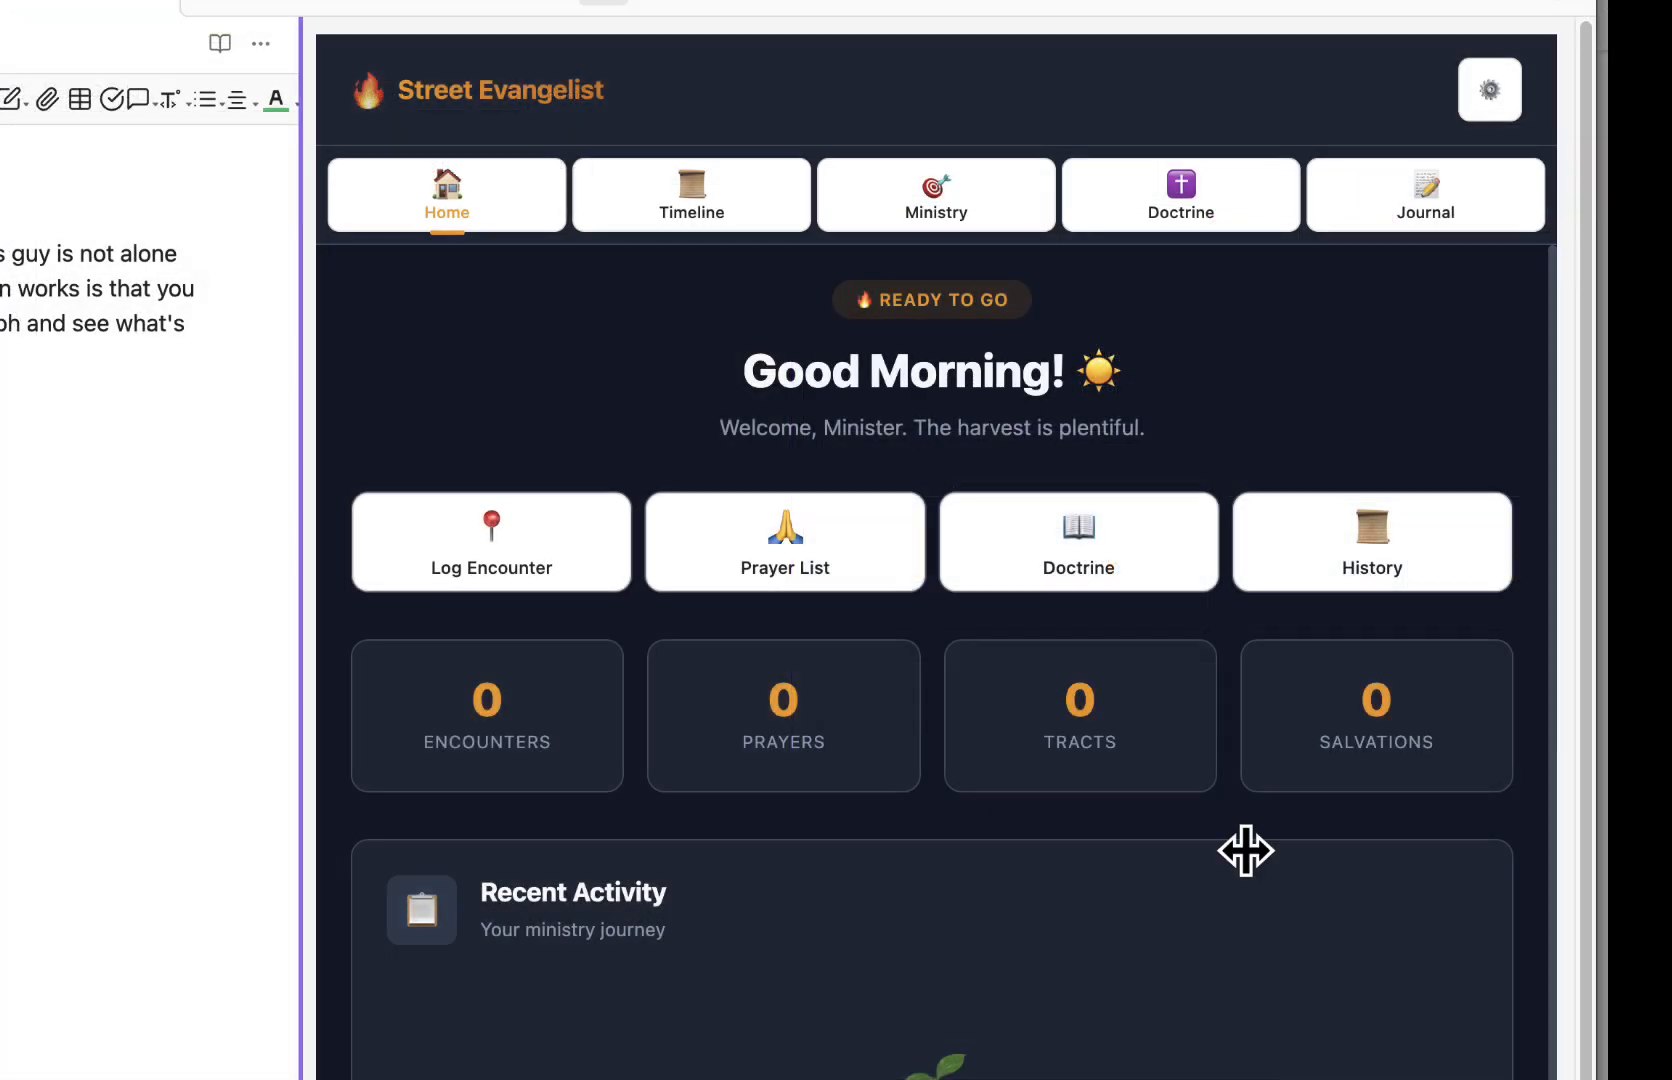
# Examine the companion's Timeline eras and the conversation scripts in its Ministry toolkit
pyautogui.click(660, 205)
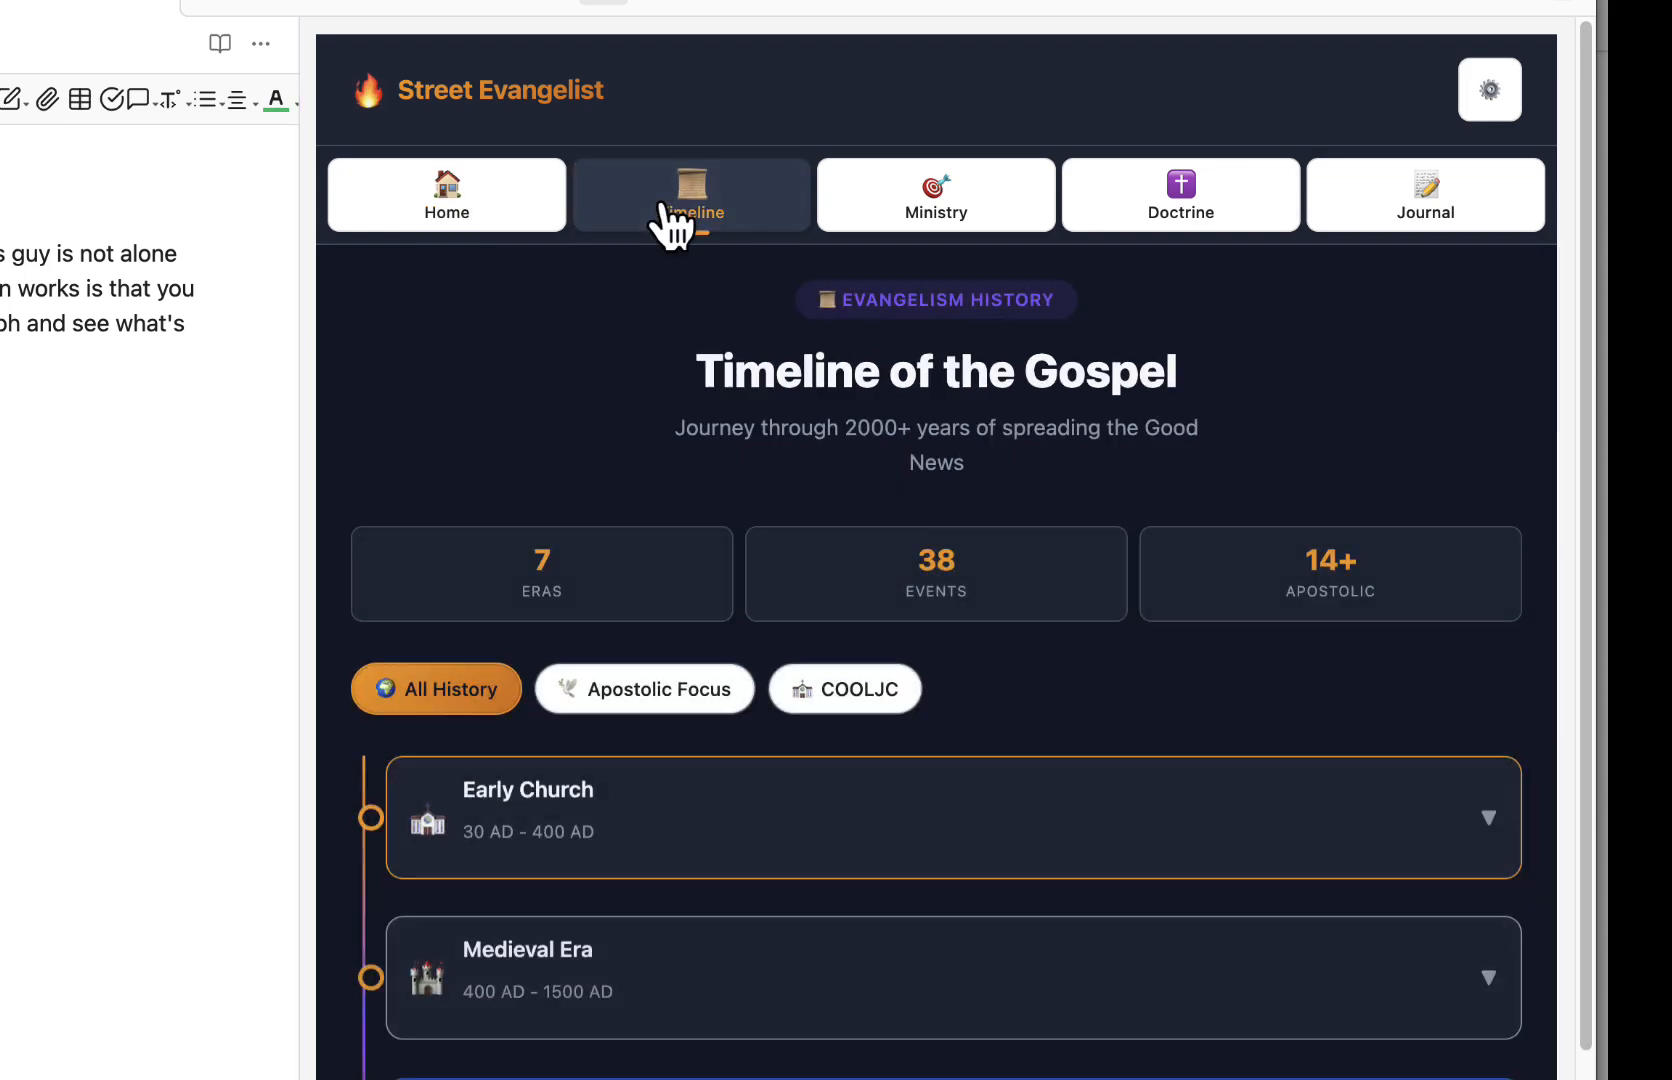
pyautogui.scroll(-6, 828, 884)
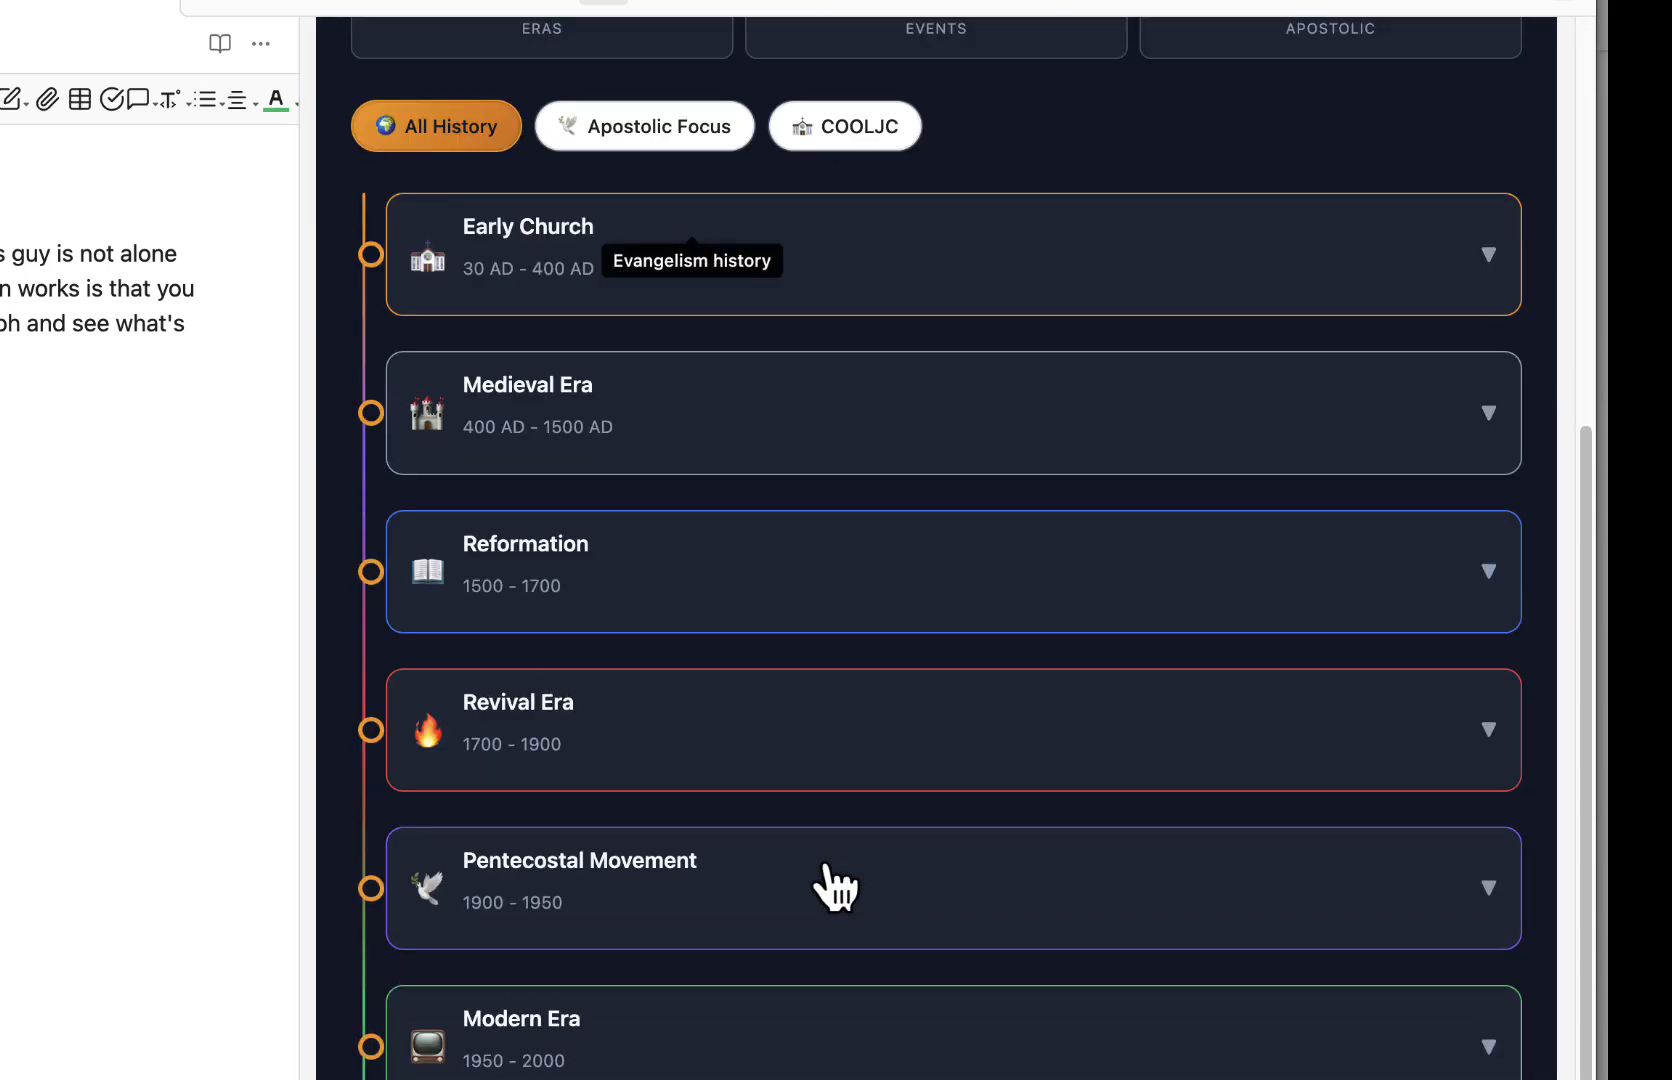
pyautogui.scroll(4, 830, 885)
pyautogui.scroll(3, 835, 885)
pyautogui.click(962, 215)
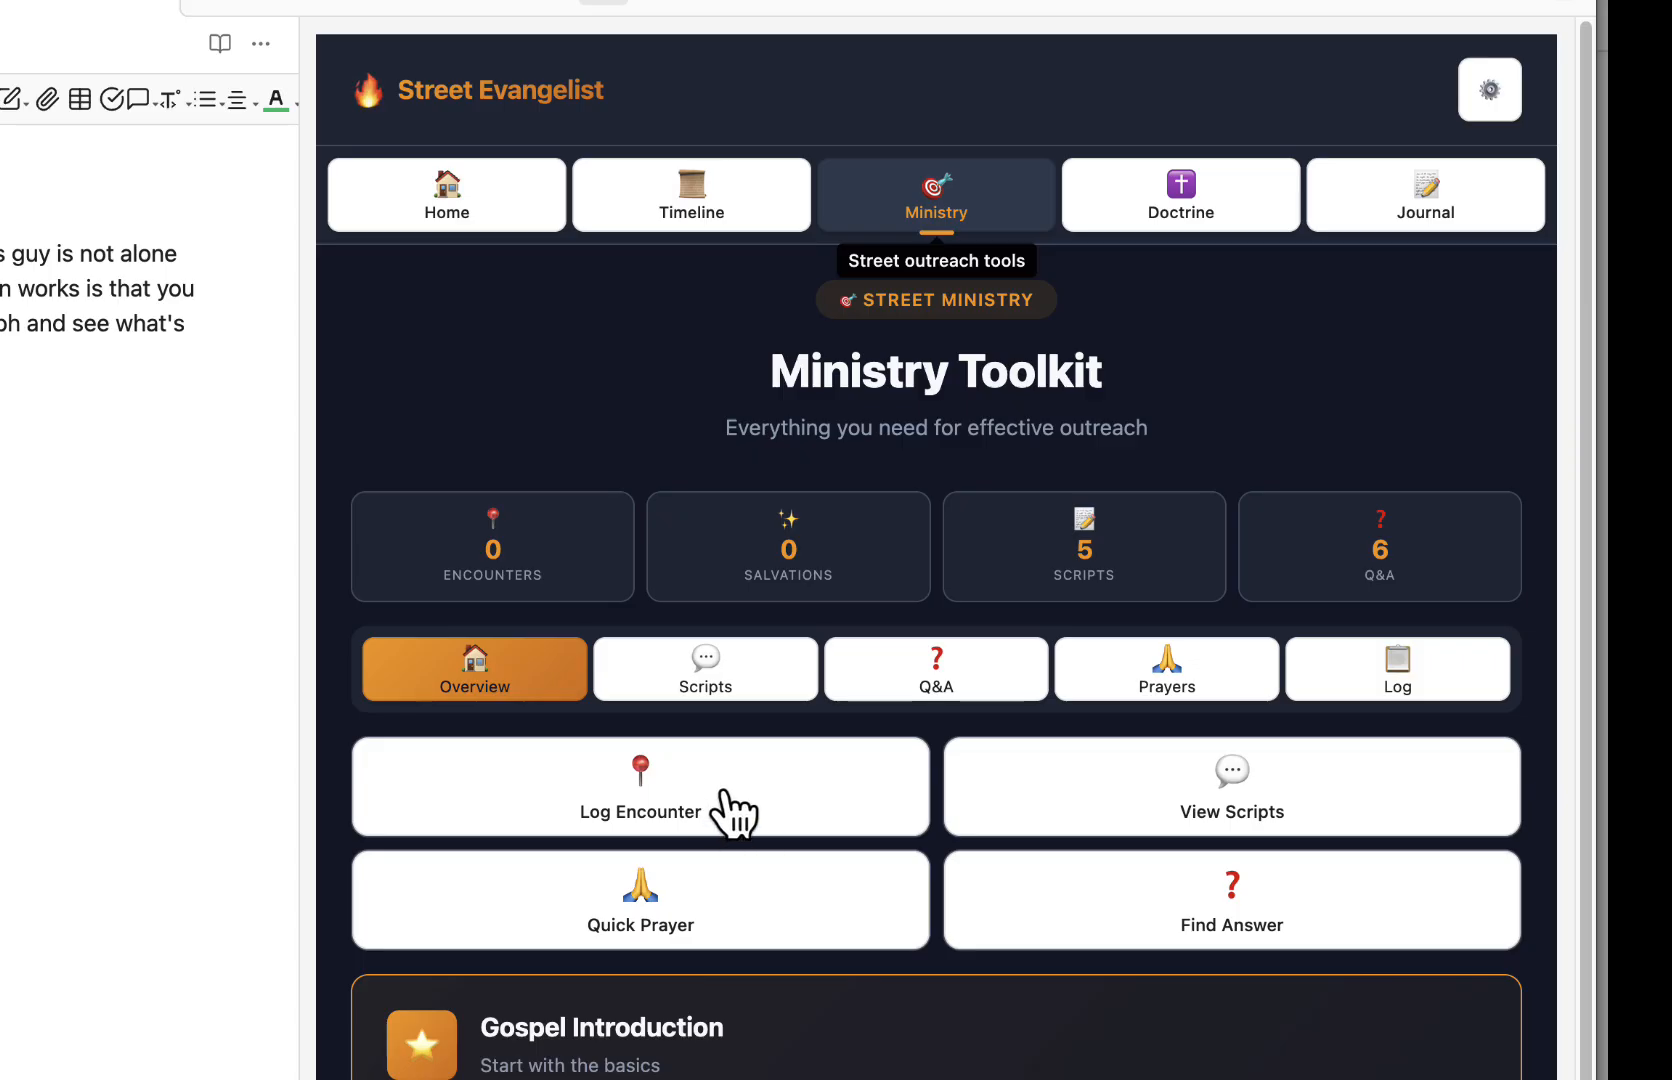
pyautogui.click(1230, 775)
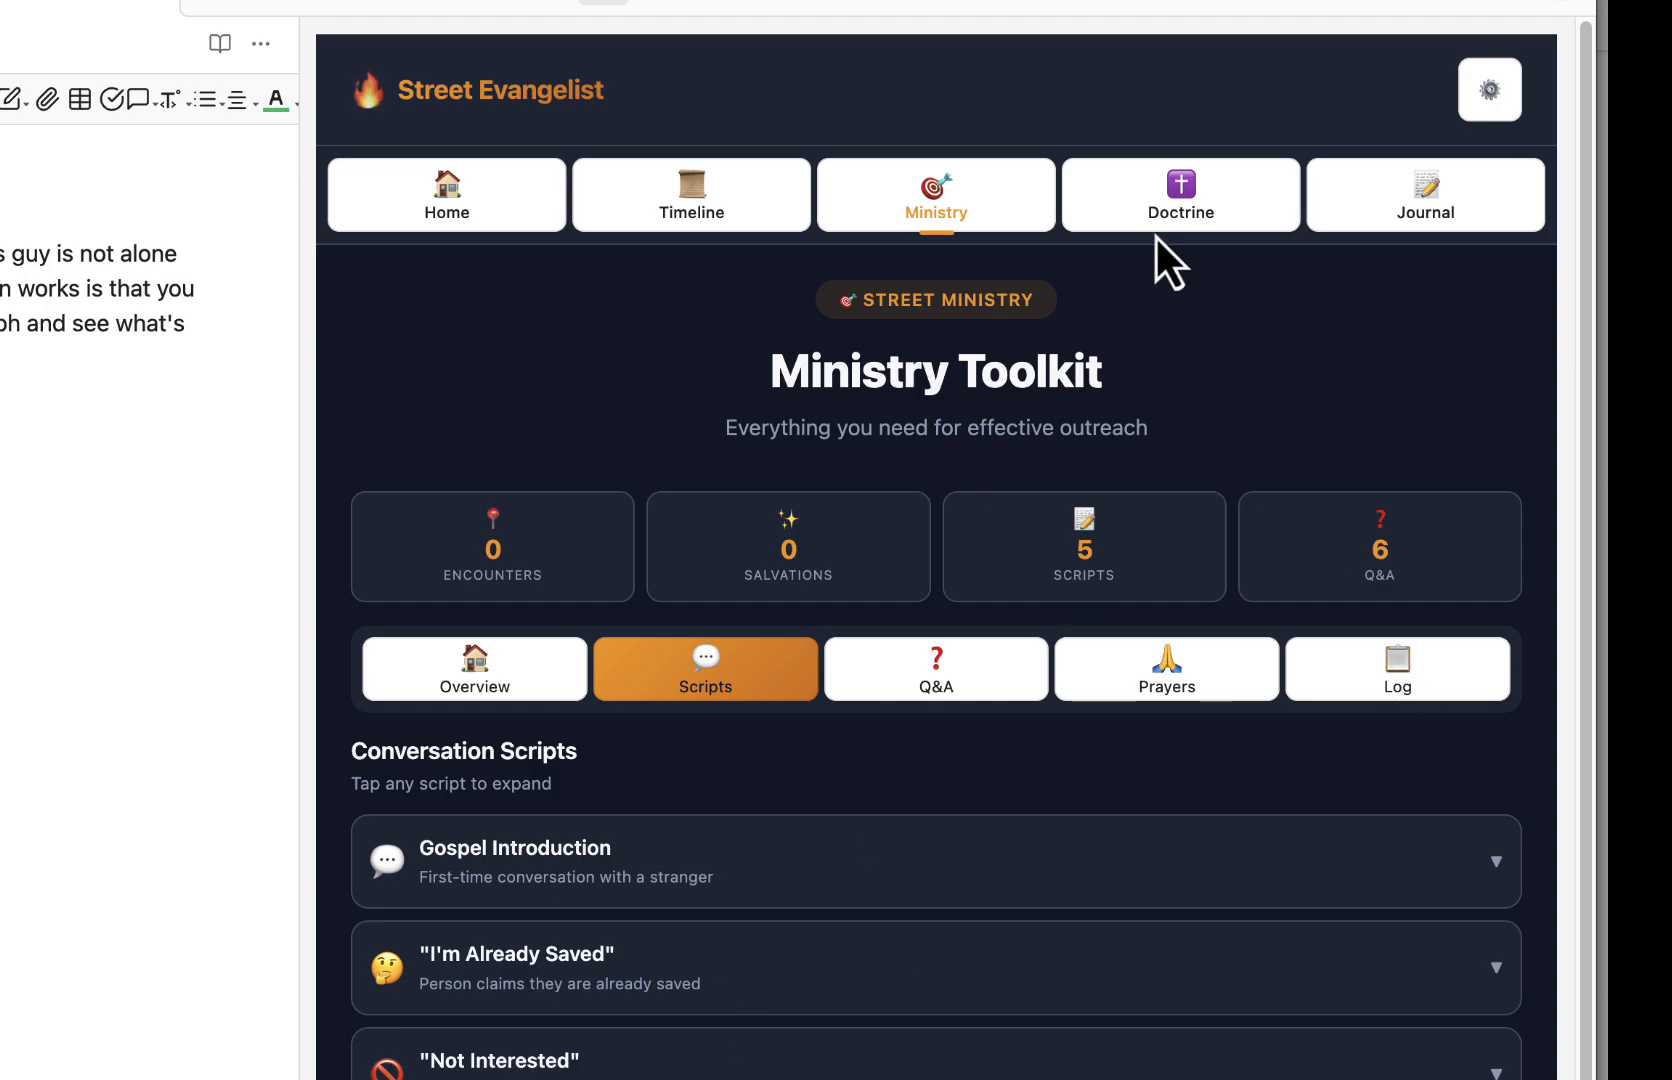
# Look through the Doctrine section's core beliefs overview and open the Journal section
pyautogui.click(1170, 208)
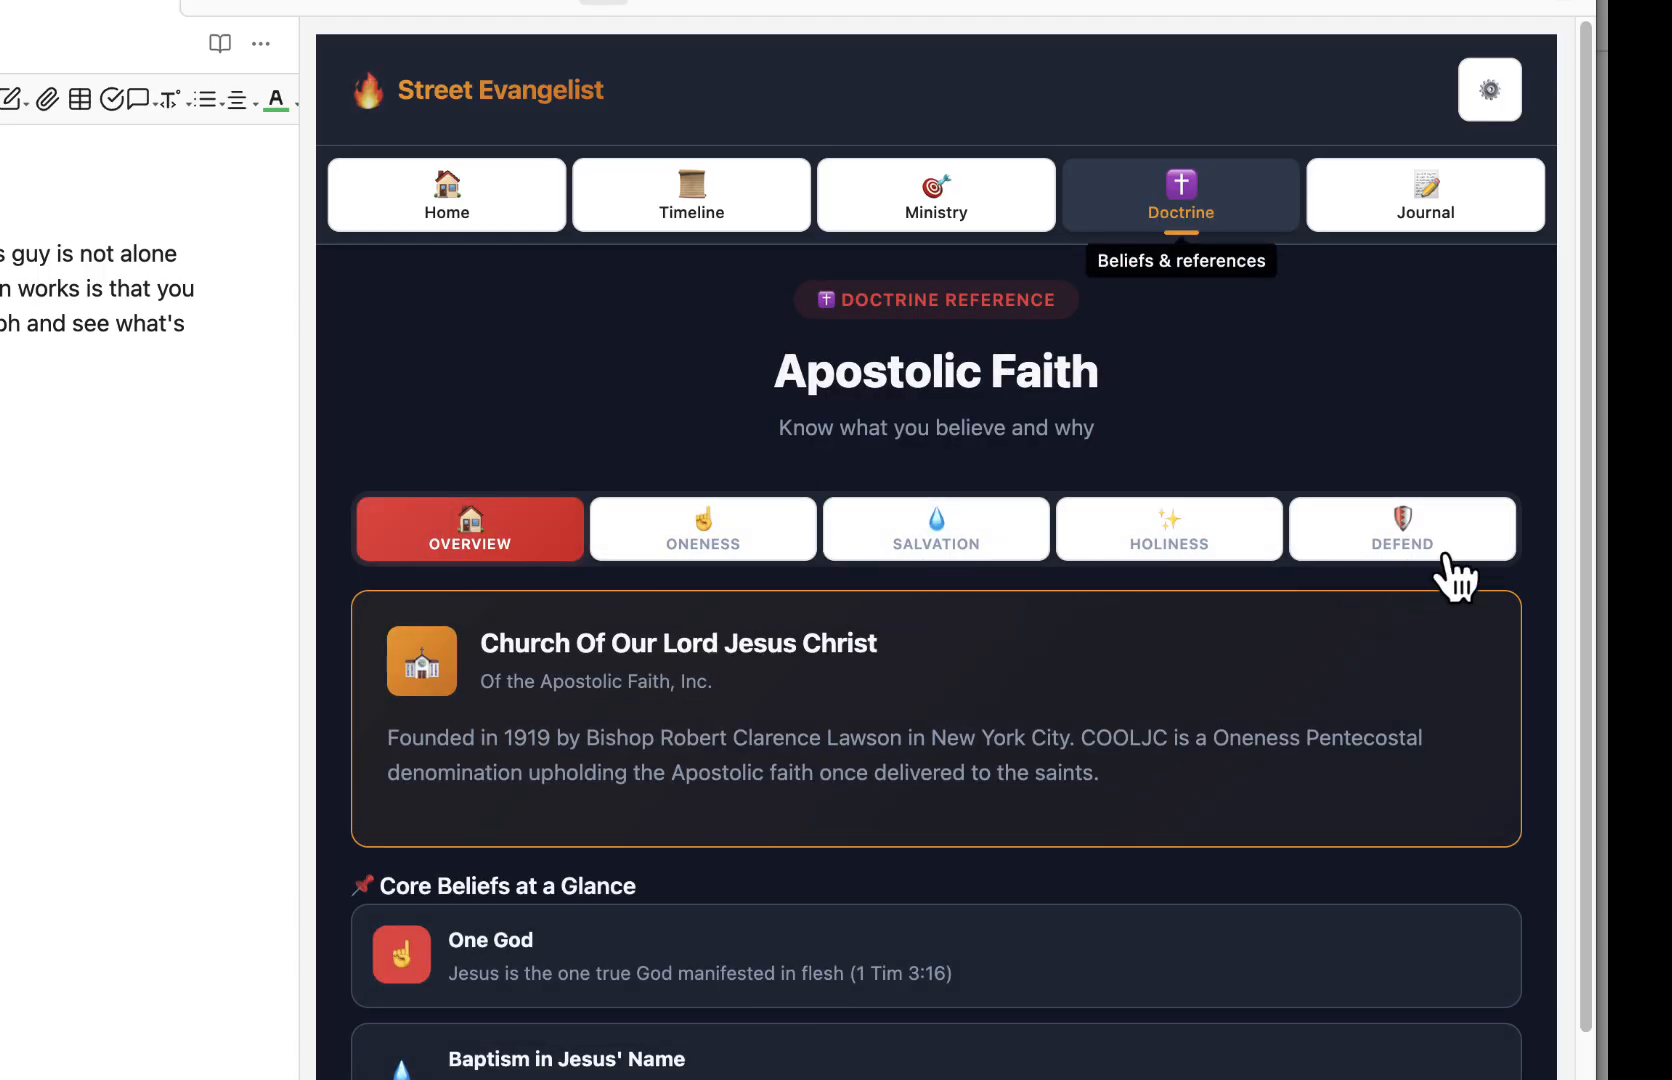
pyautogui.scroll(-5, 1075, 959)
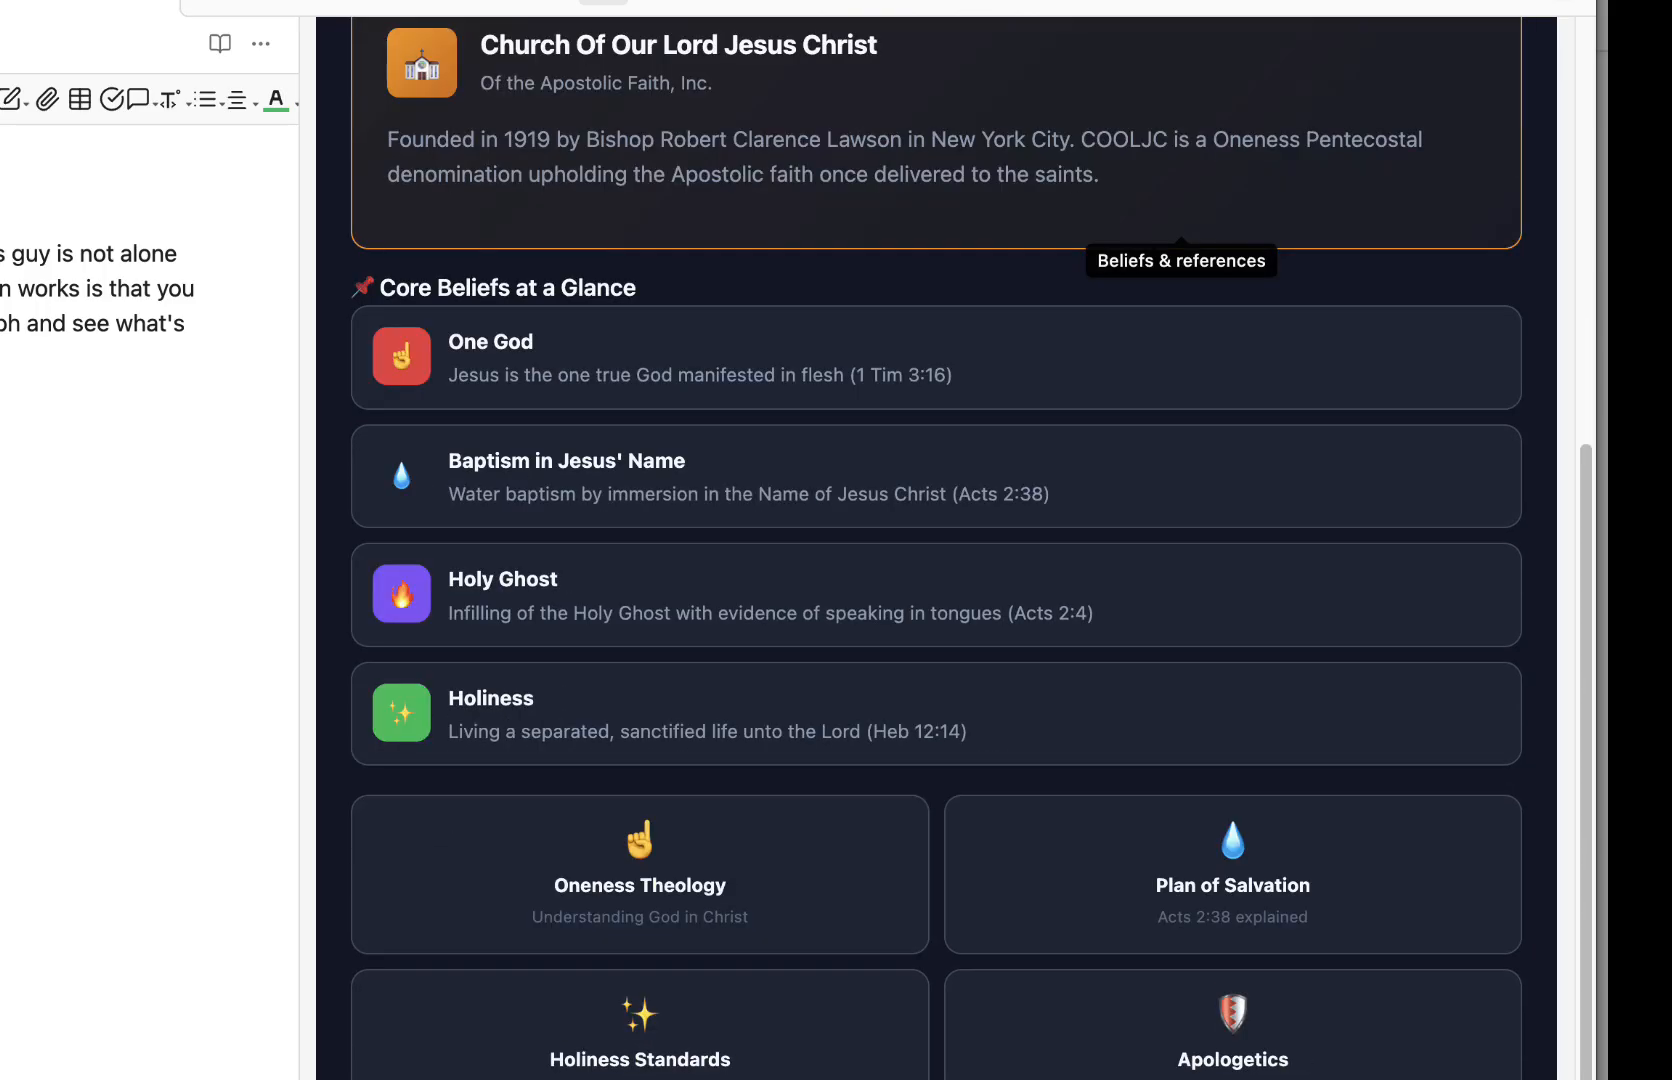
pyautogui.scroll(5, 934, 1029)
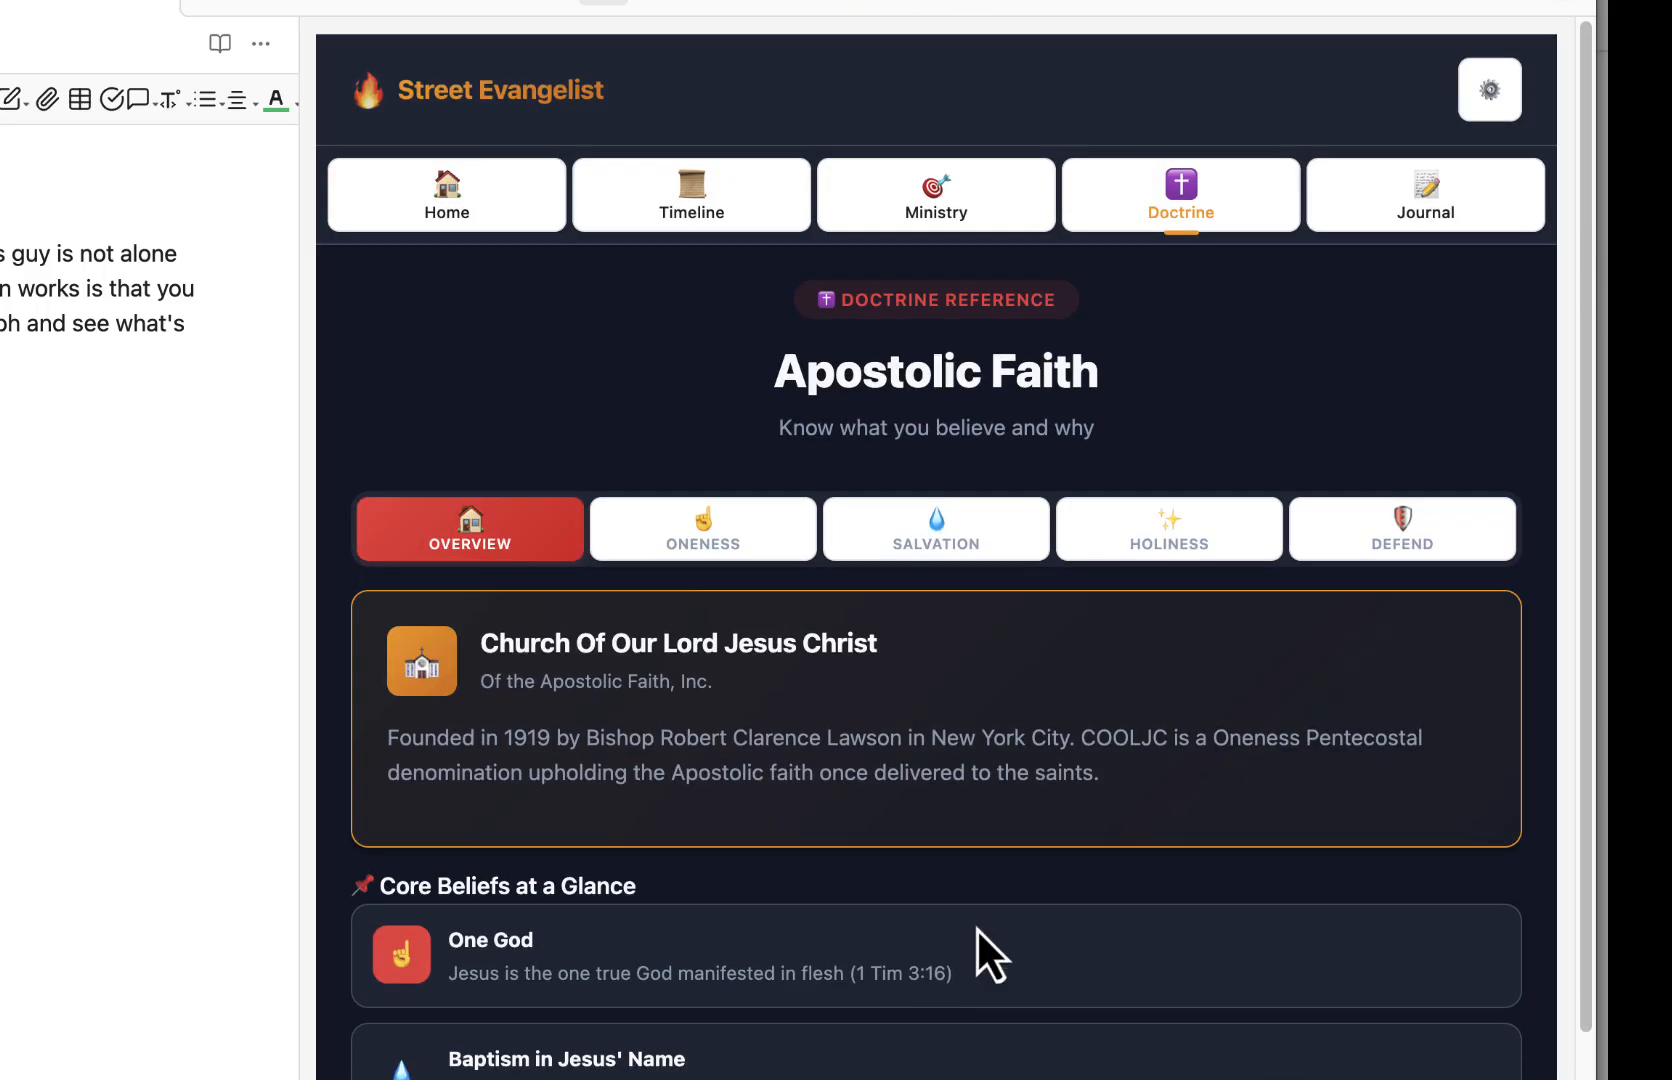
pyautogui.click(1447, 208)
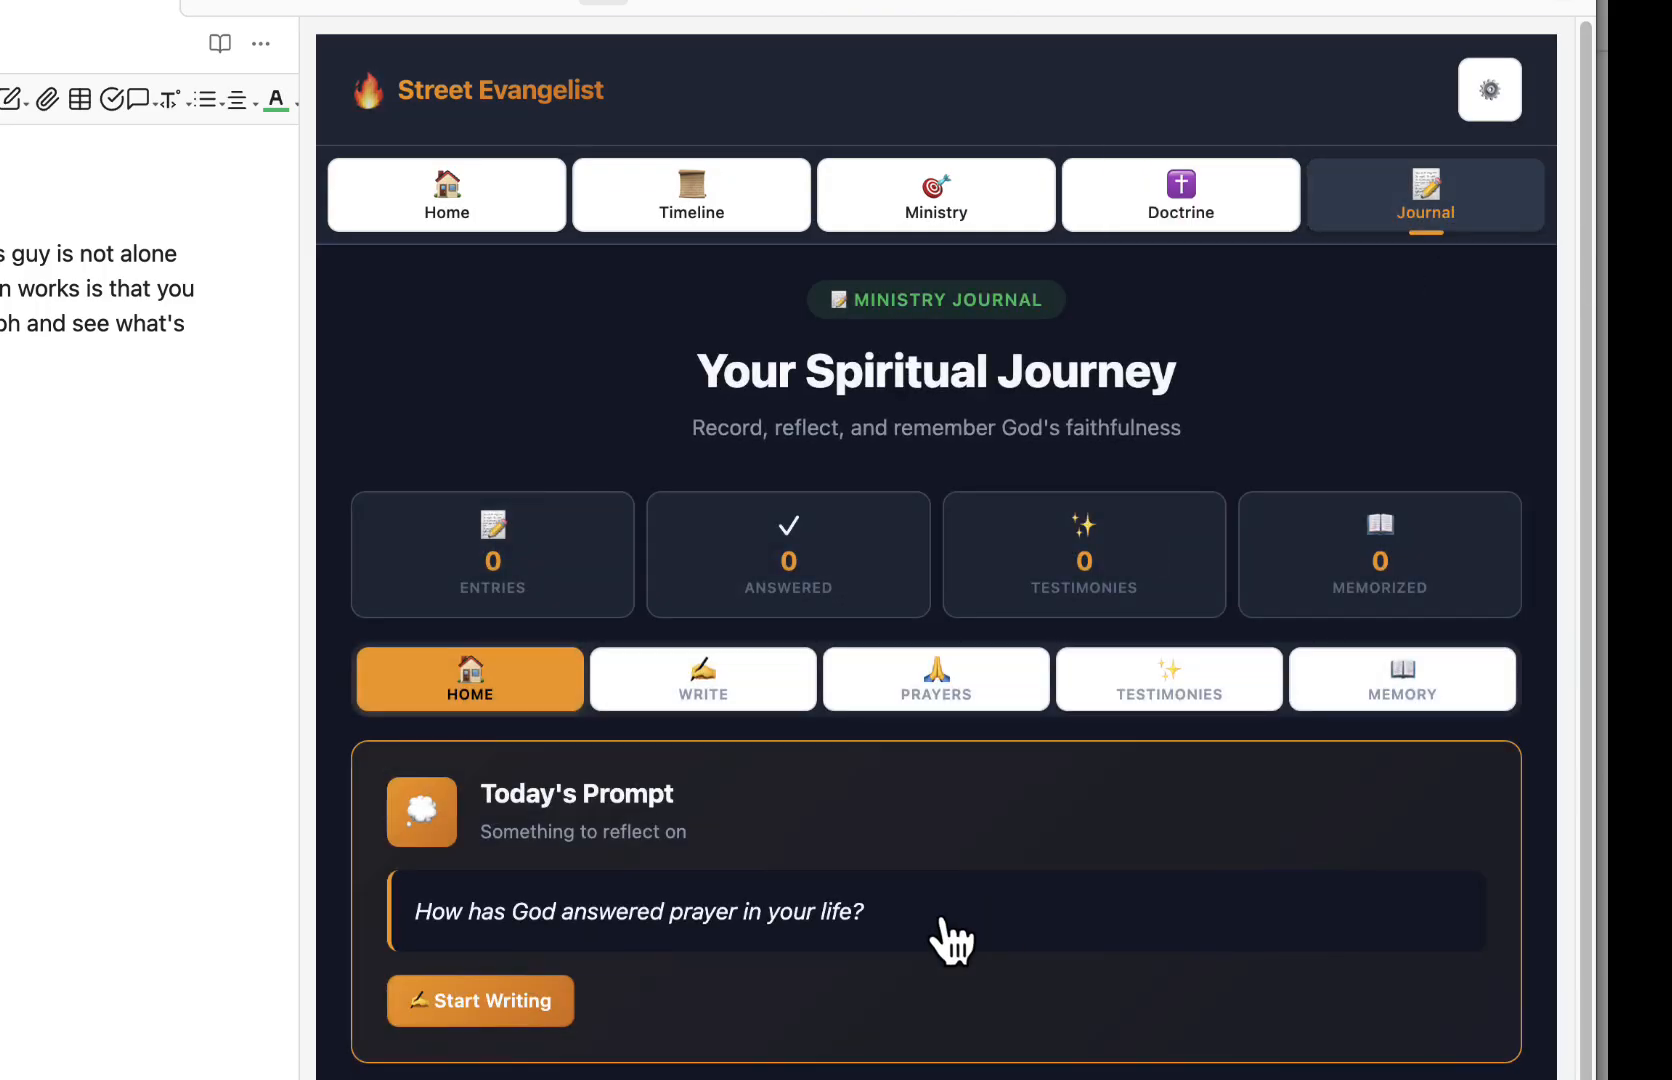